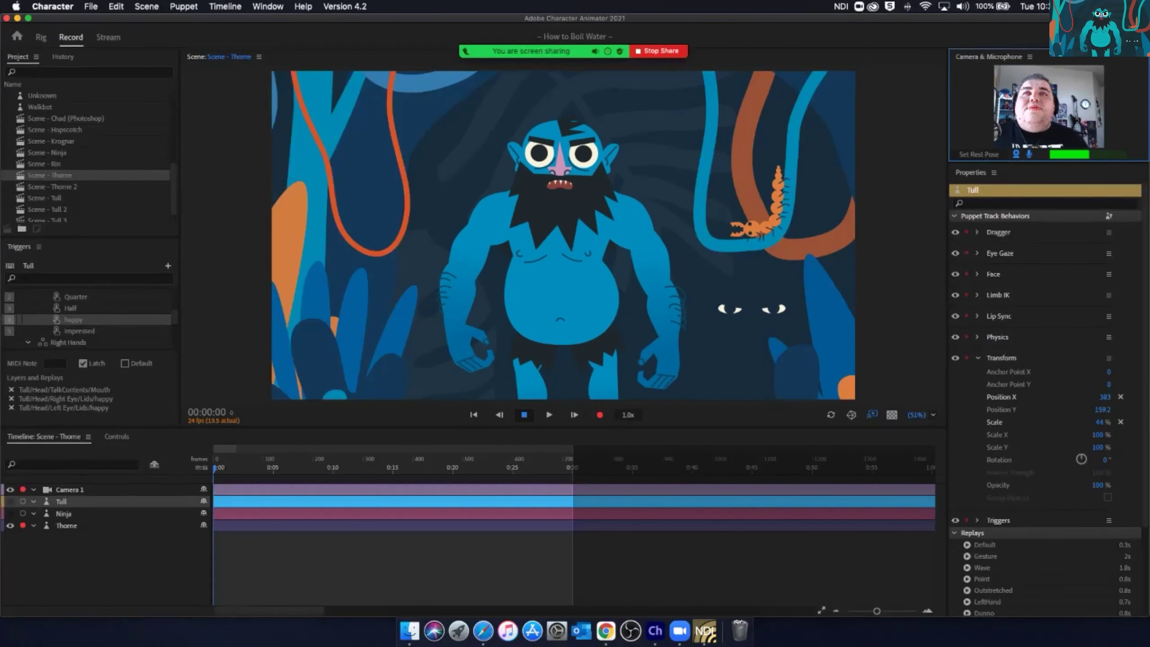
Tour the Rig, Record, Stream and Home workspaces, including the example puppets on the Home screen
key(super+1)
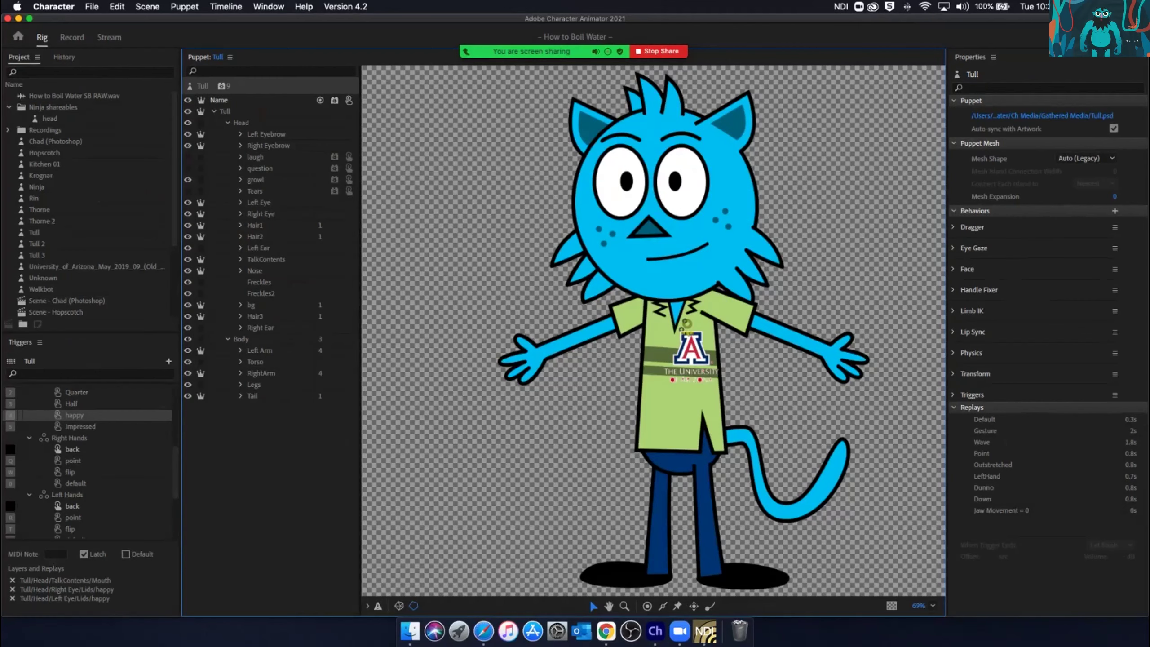
click(72, 37)
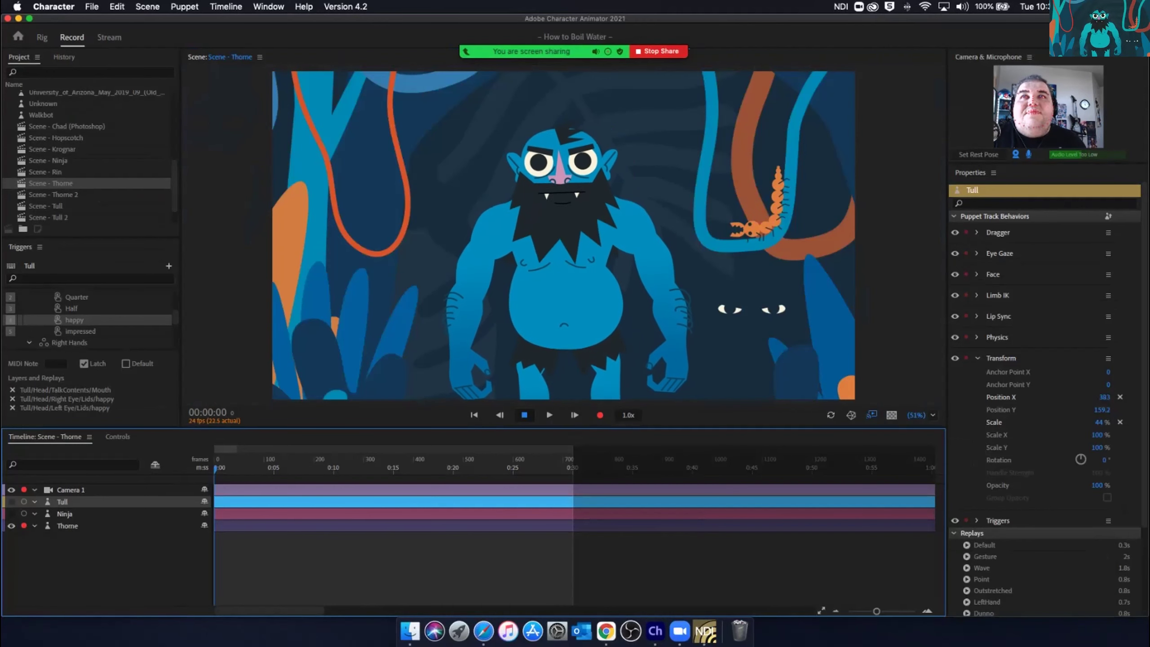
click(109, 37)
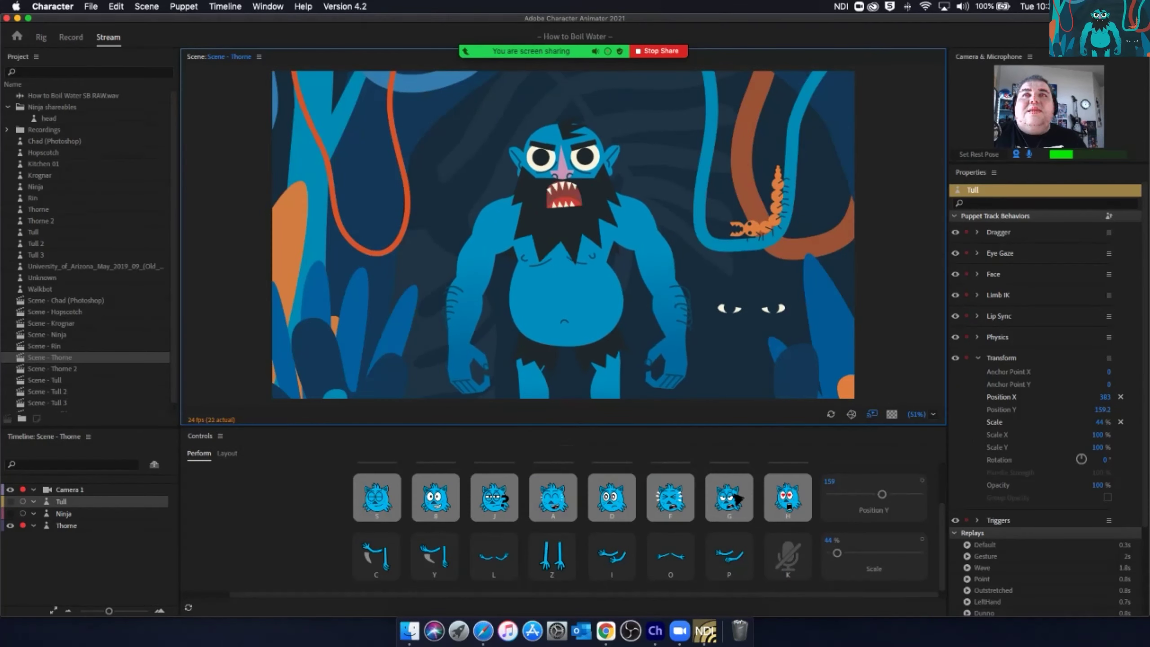
key(super+1)
scroll(1120, 568, down, 2)
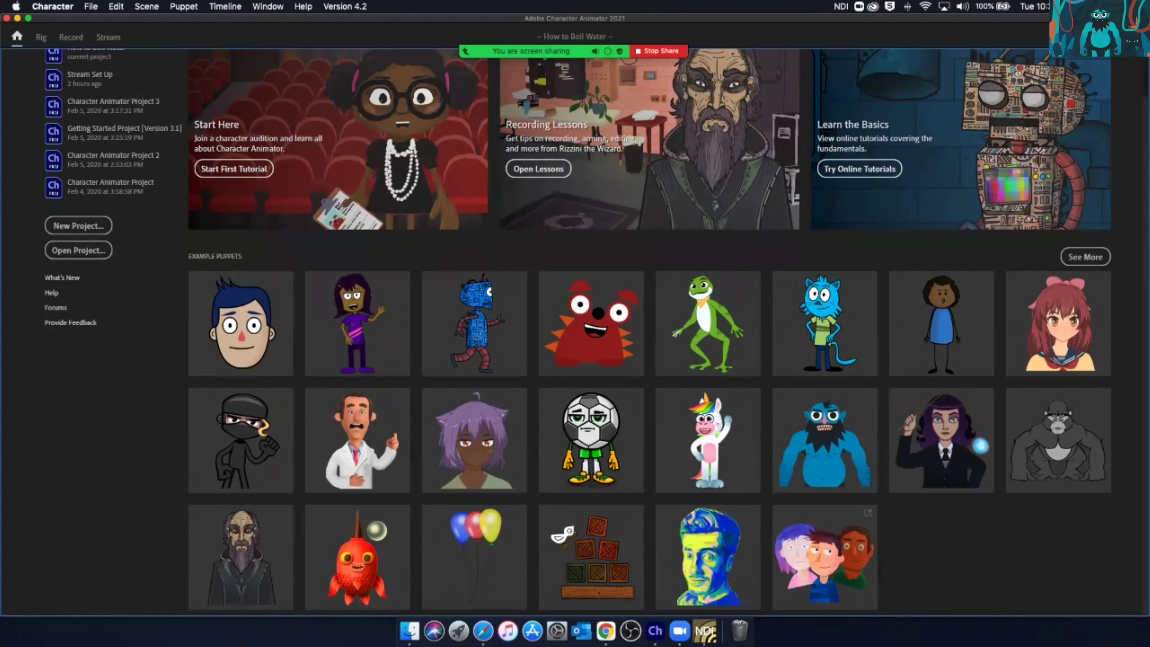
scroll(595, 333, up, 2)
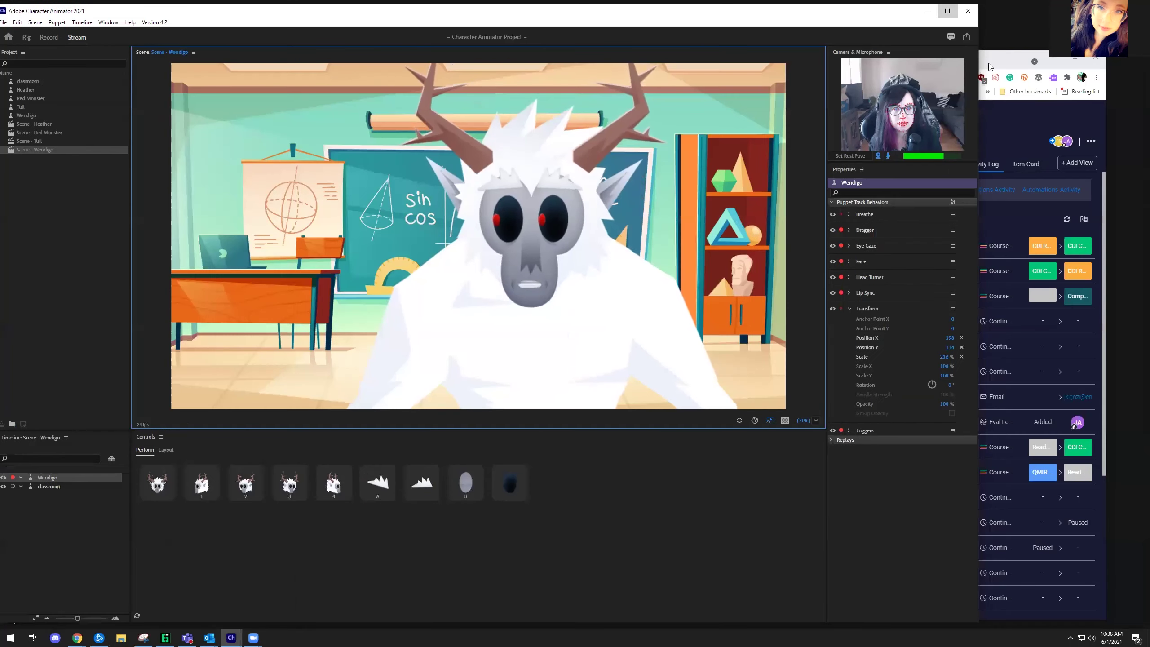
Maximize the application and open the Wendigo puppet in the Rig workspace
key(super+Up)
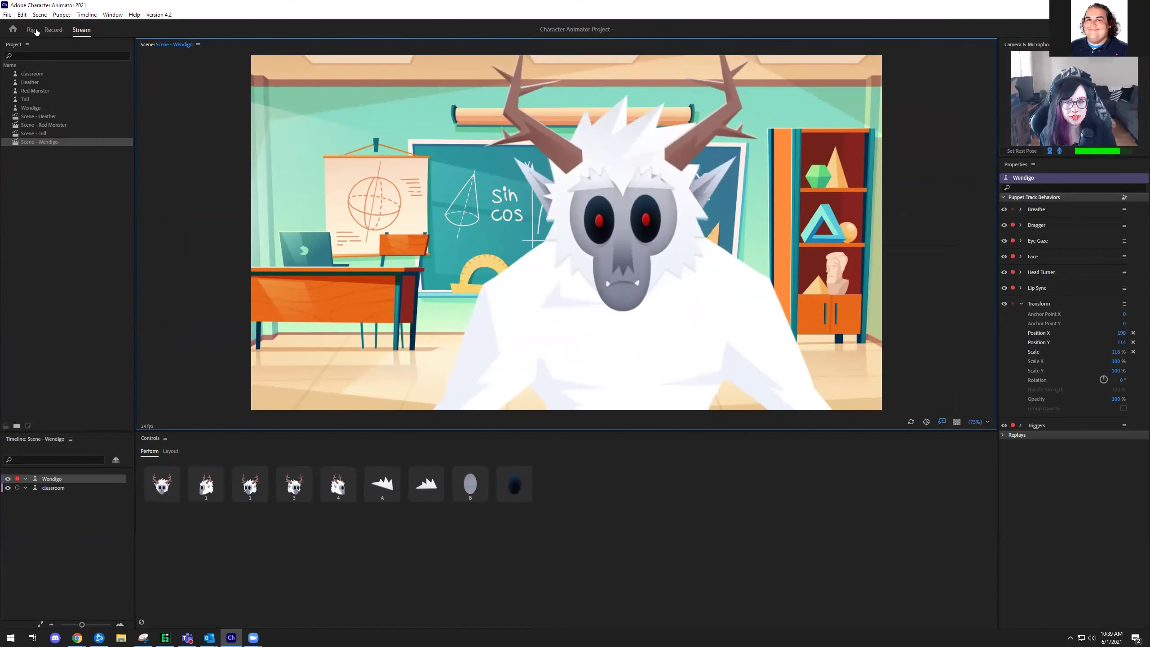
click(31, 29)
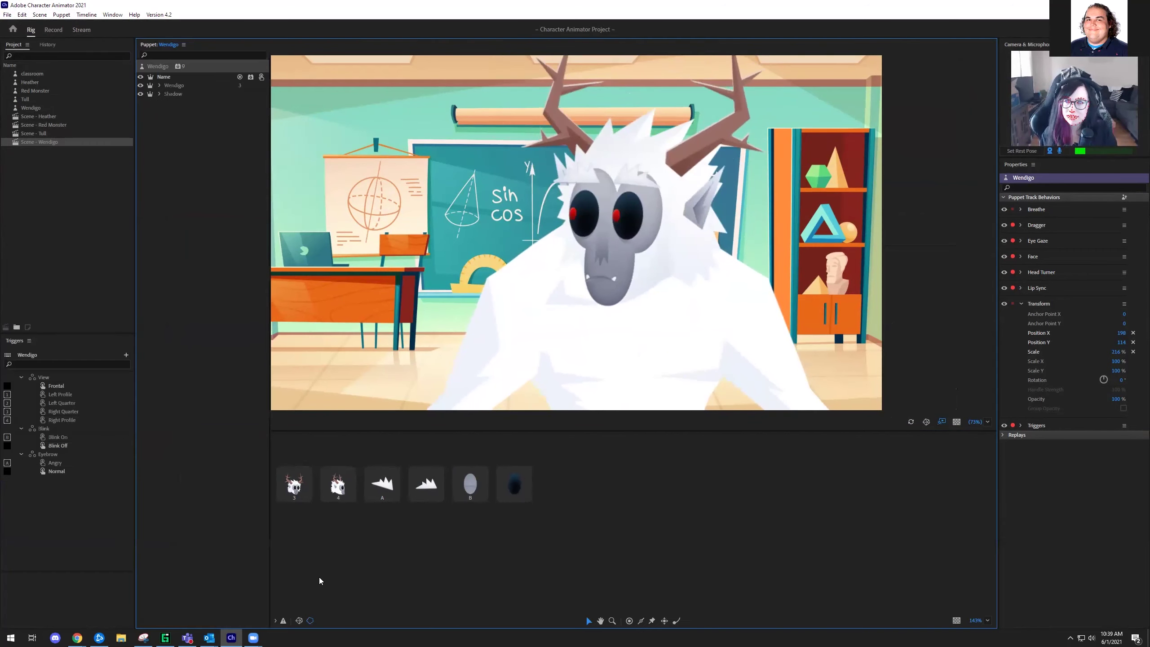
double_click(502, 300)
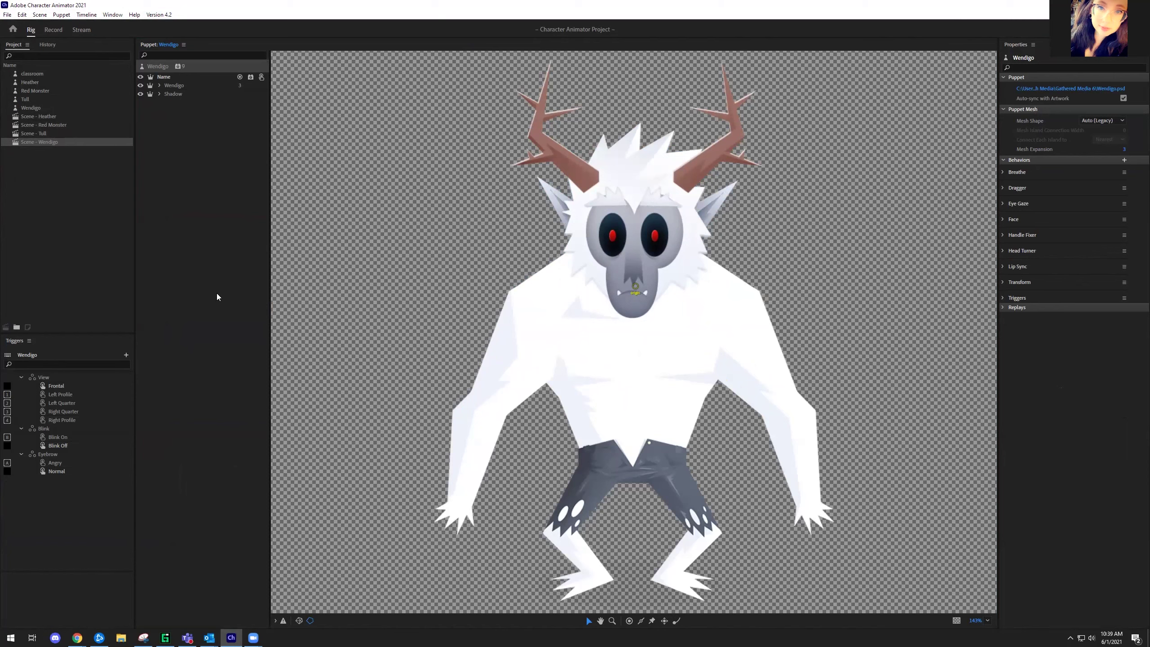
Open the Tull puppet for rigging and look through its expression, hand and arm triggers
double_click(25, 100)
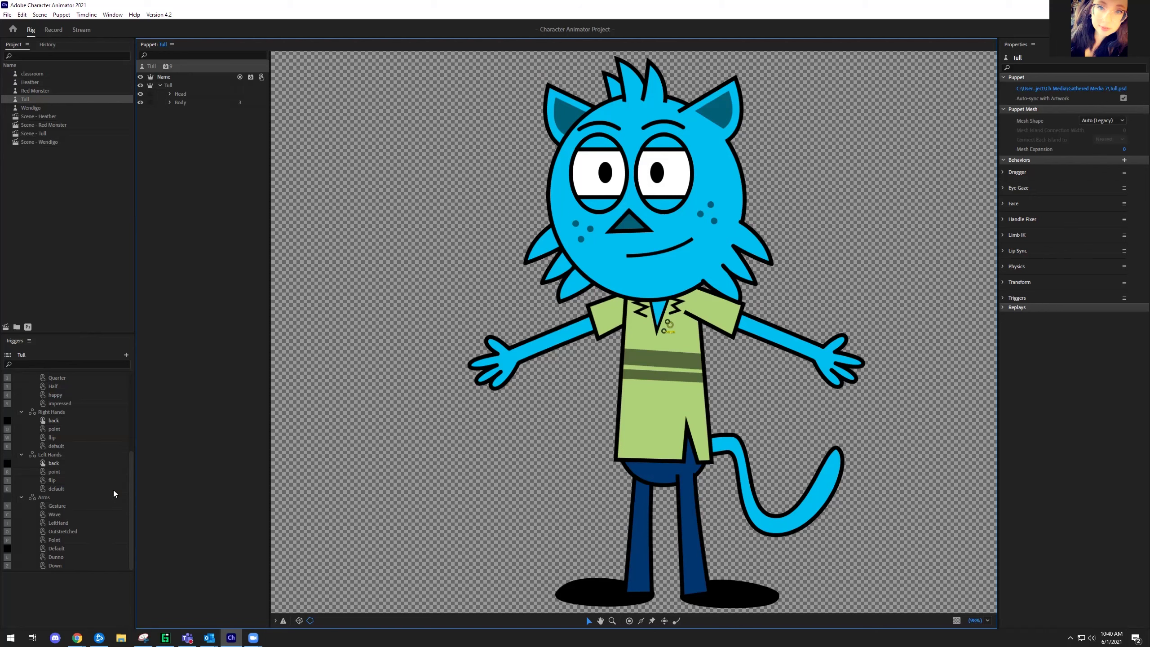
scroll(113, 498, up, 5)
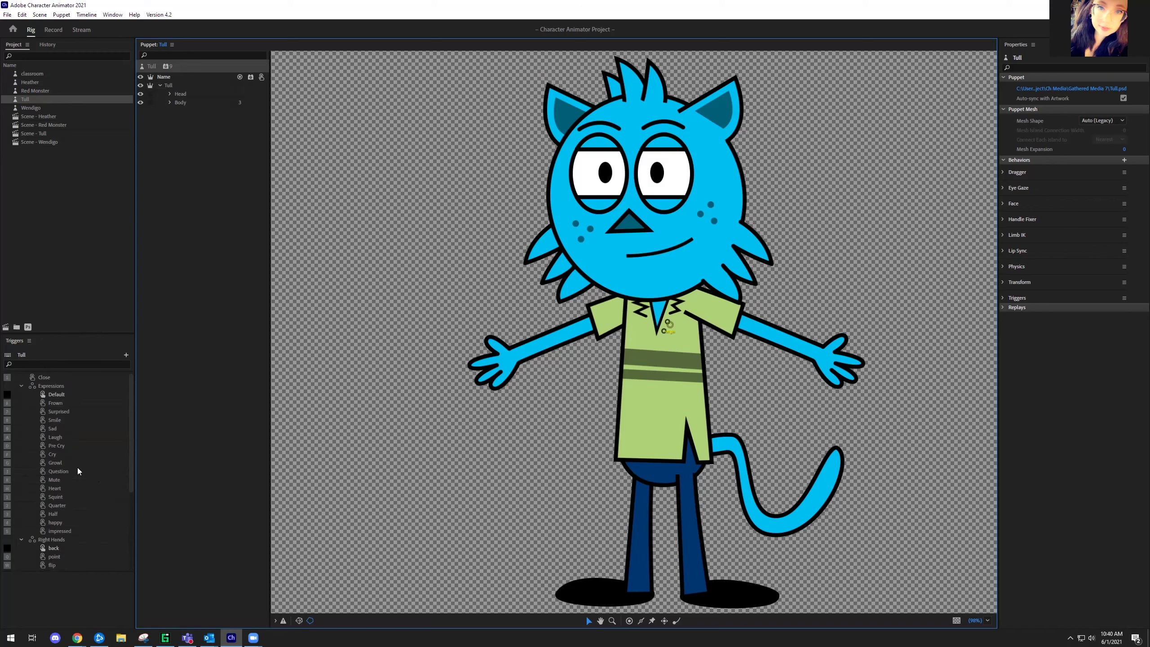
scroll(74, 471, down, 5)
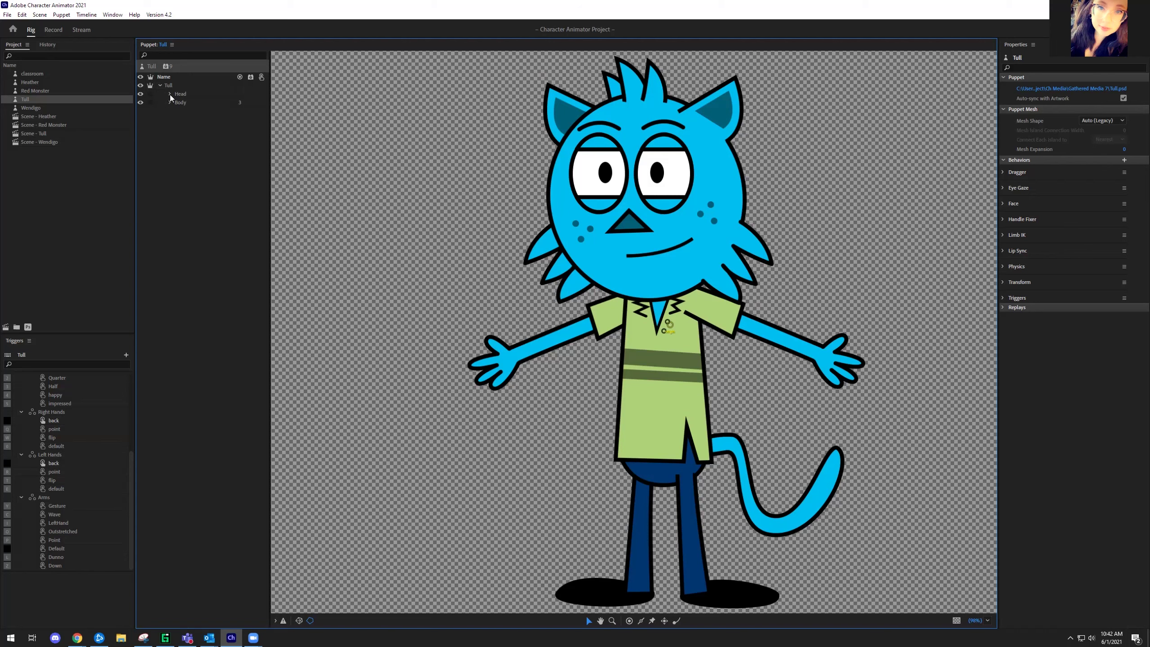
Expand Tull's Head group, collapse the Left Arm group and select the arm layer to examine its handles
click(169, 94)
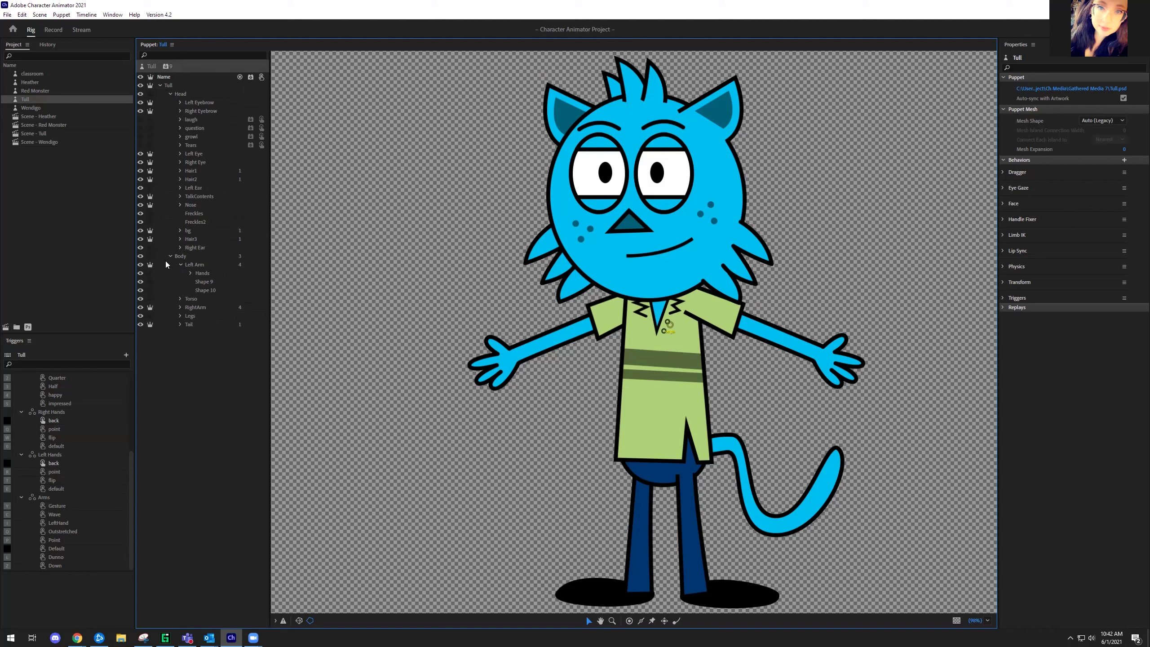
click(181, 265)
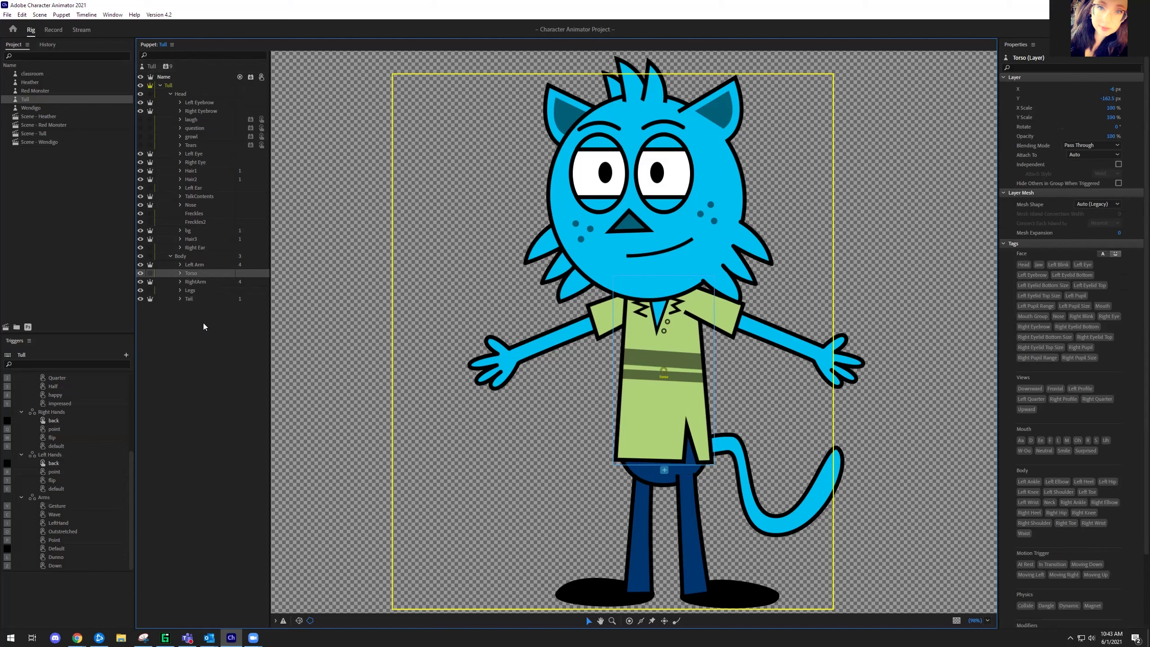
click(204, 265)
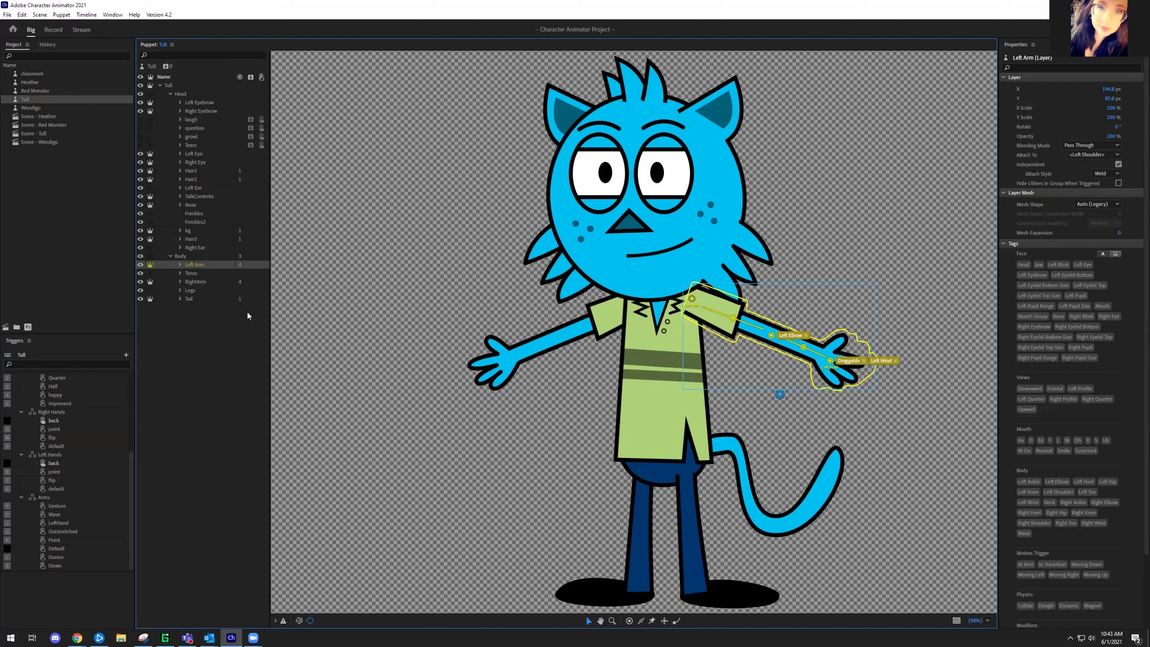
click(450, 276)
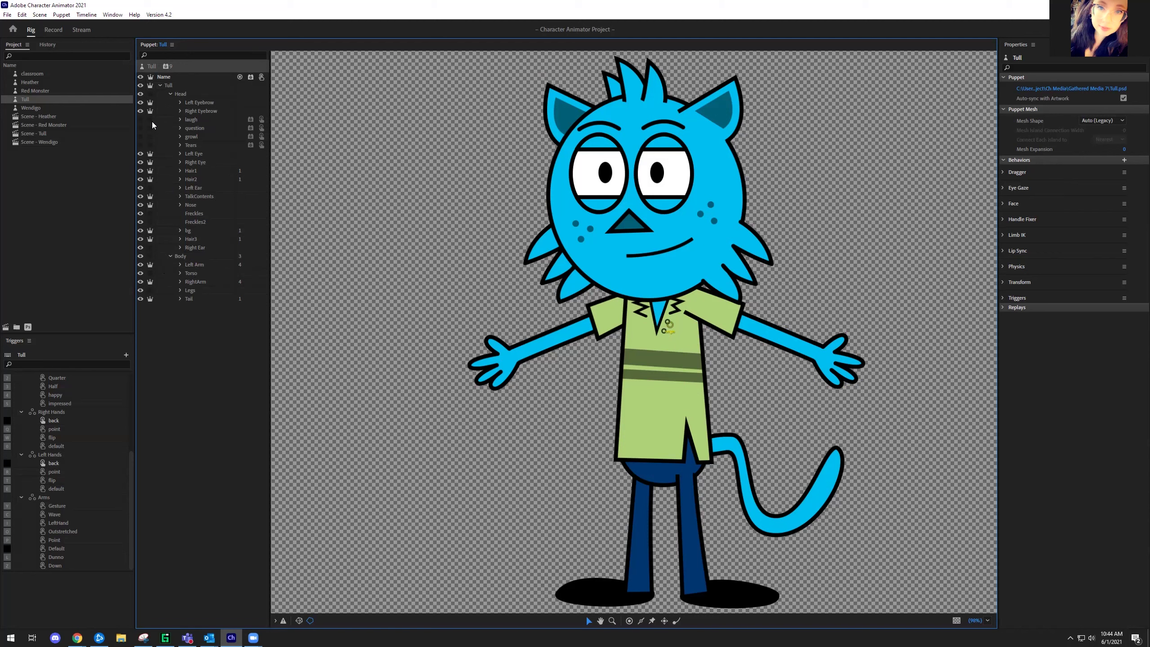
Collapse and re-expand Tull's layer groups to examine which Head and Body layers carry the independence crown
click(160, 86)
click(160, 86)
click(171, 93)
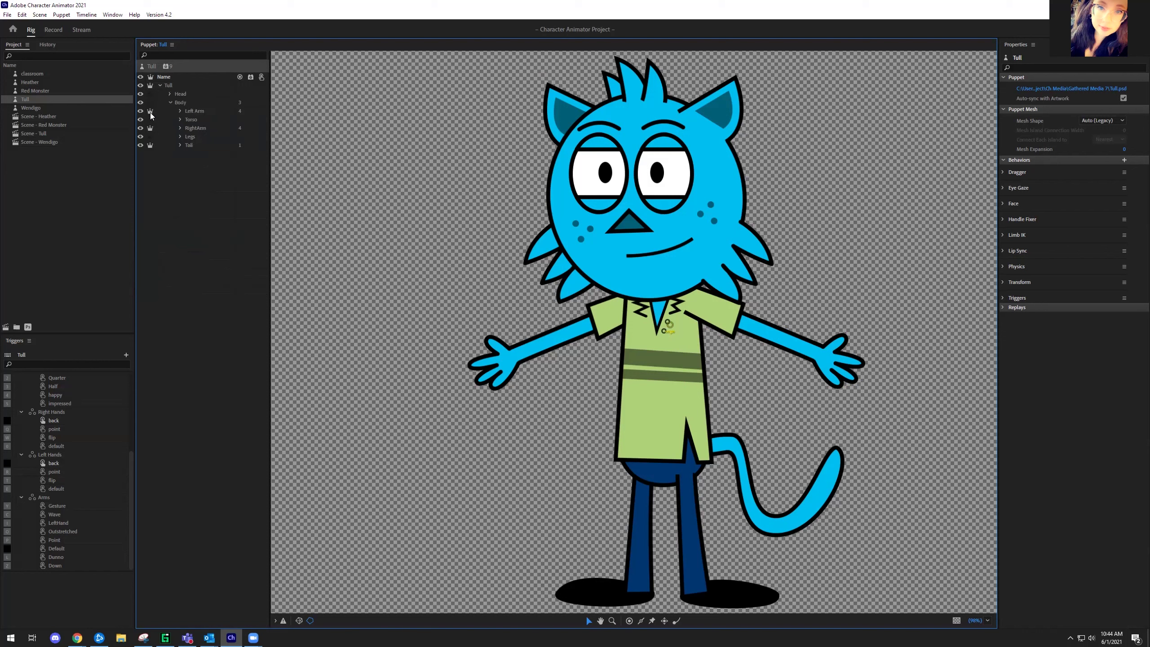
click(171, 93)
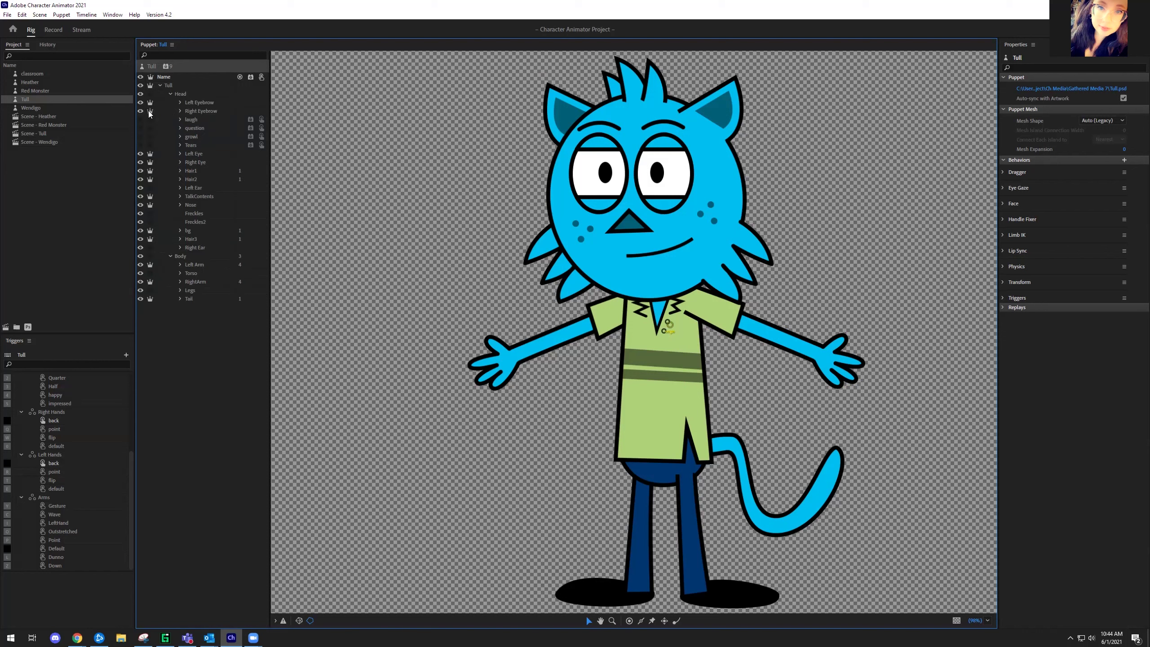
click(149, 162)
Open Scene - Tull in the Record workspace and compare it with the Rig and Stream workspaces
click(51, 30)
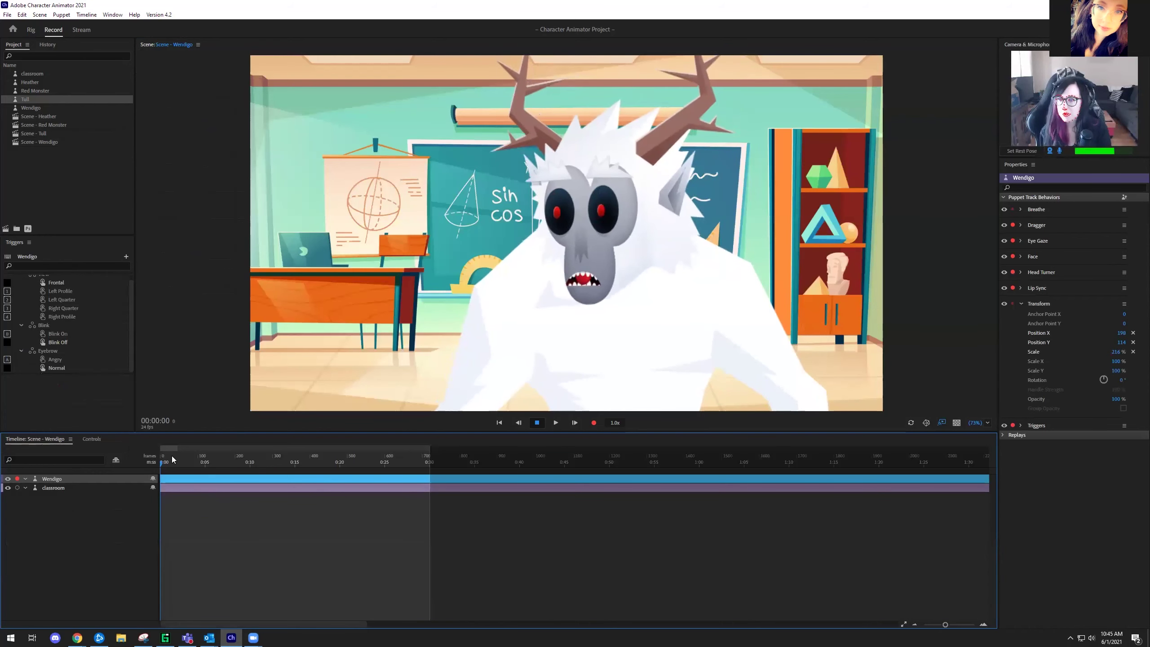
click(34, 133)
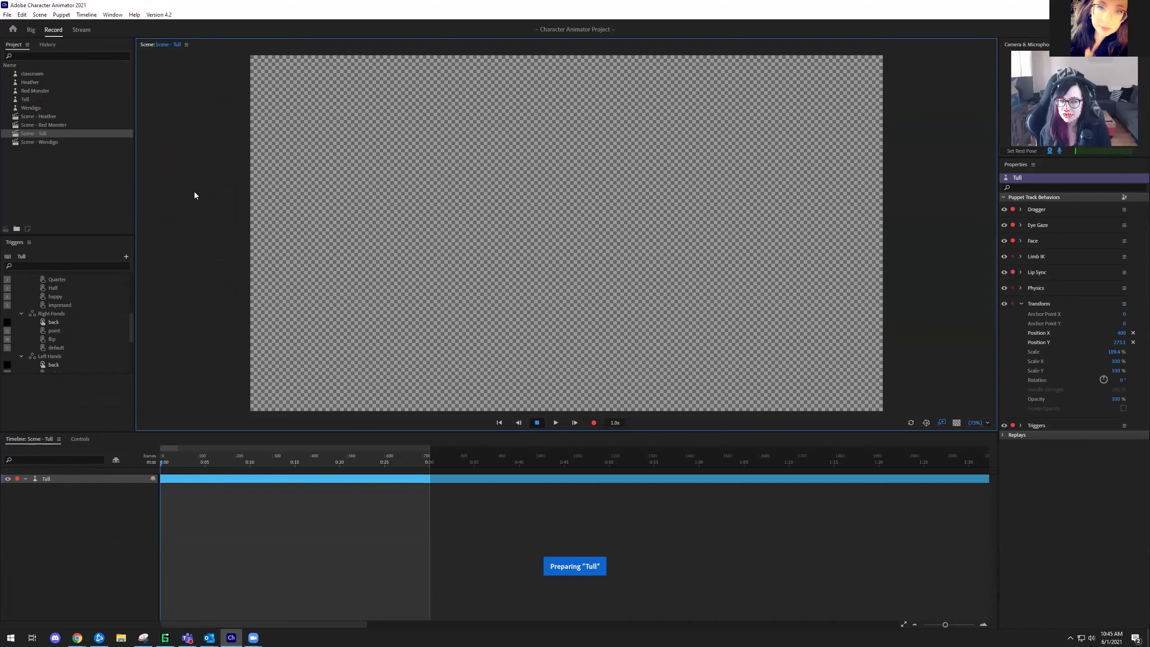
click(31, 29)
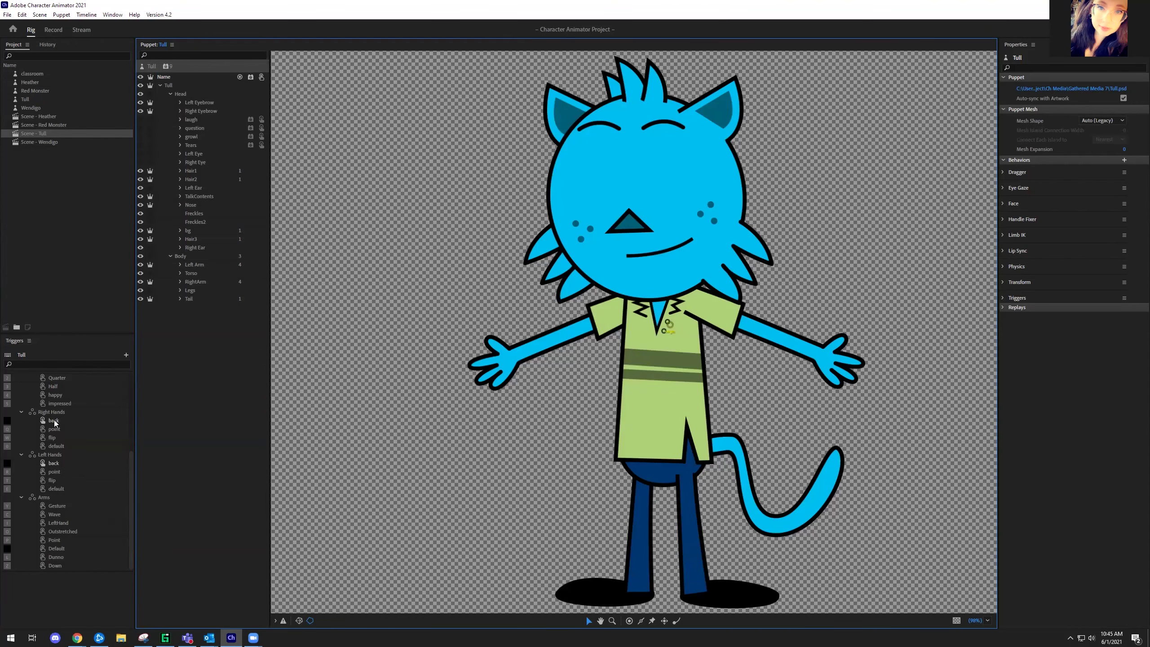
key(ctrl+3)
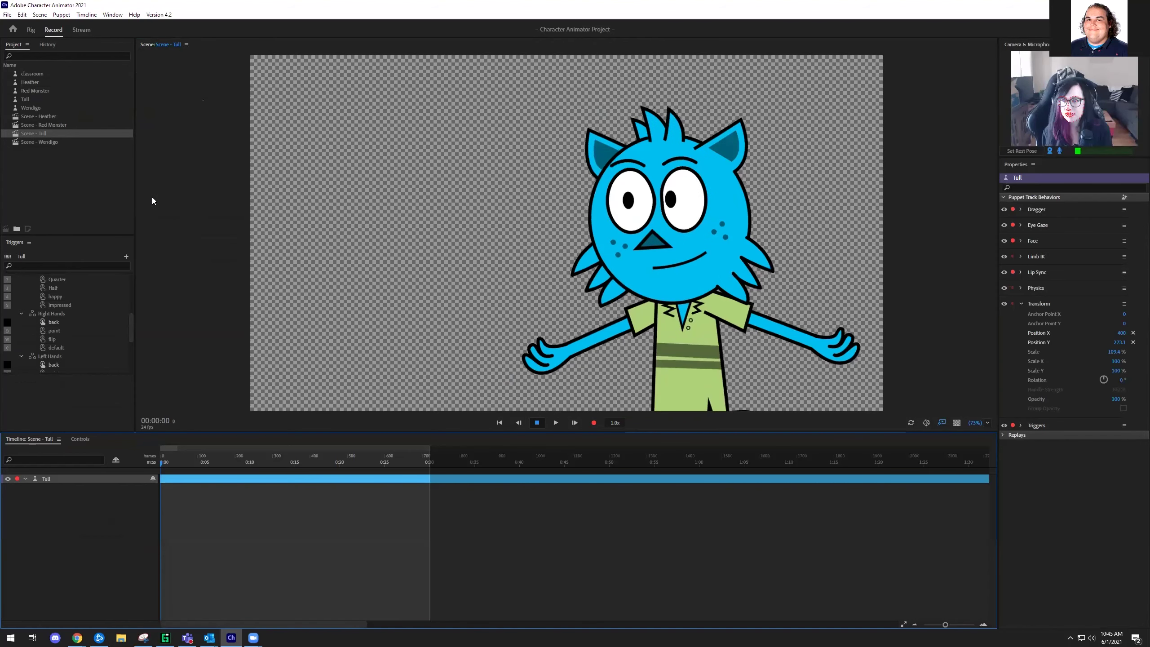
key(ctrl+4)
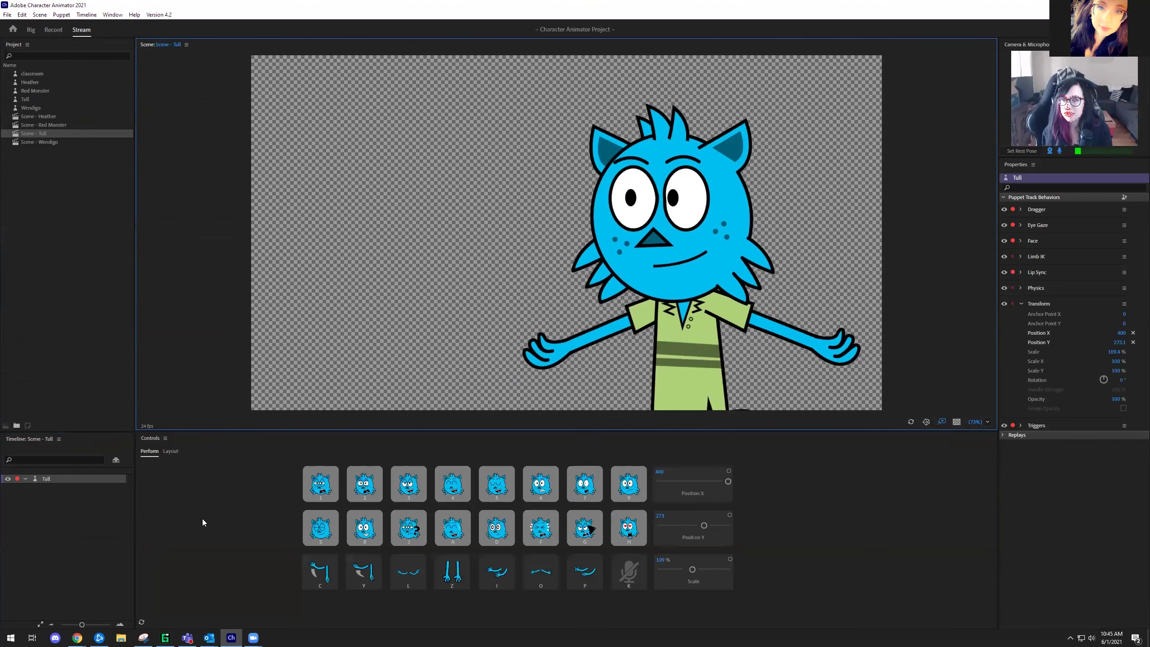
Return to the Rig workspace and select Tull's Left Arm layer to inspect its elbow, wrist and draggable handles
key(ctrl+2)
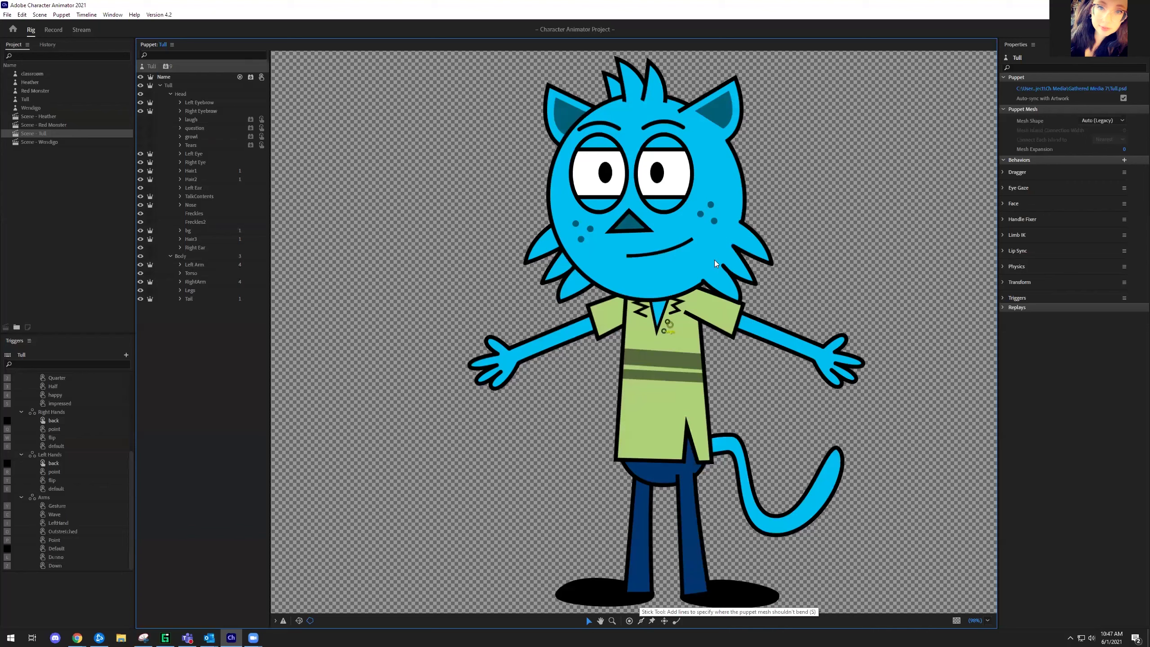
click(802, 356)
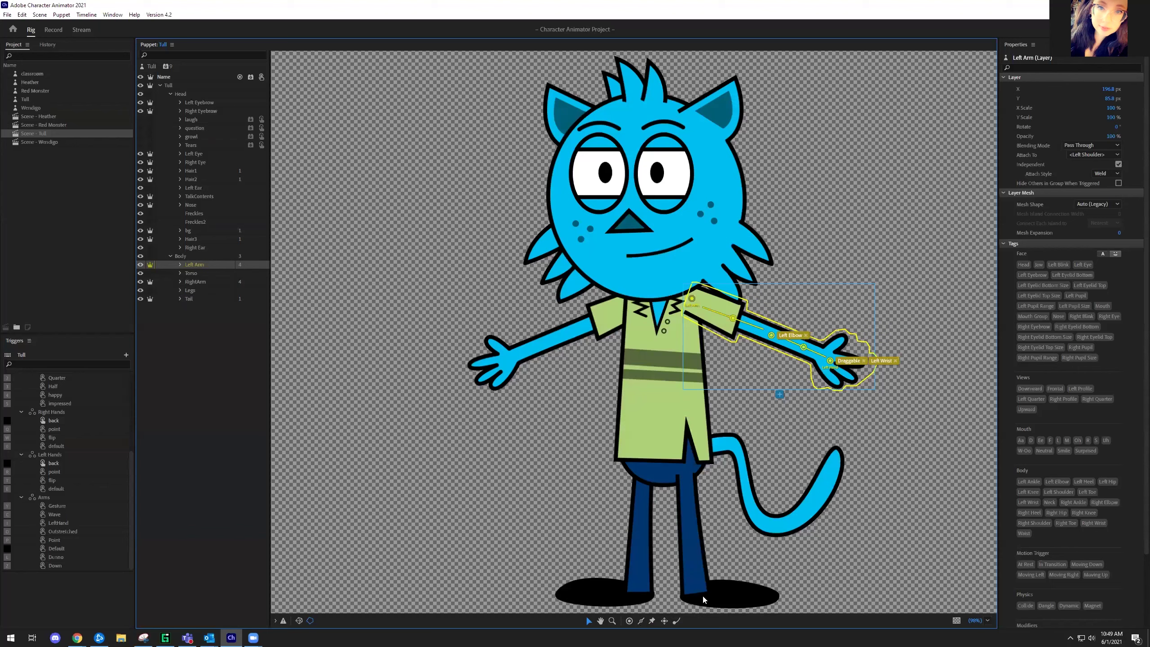
Delete the Fixed stick across Tull's feet on the Body layer and check the puppet's movement in the Record workspace
click(568, 598)
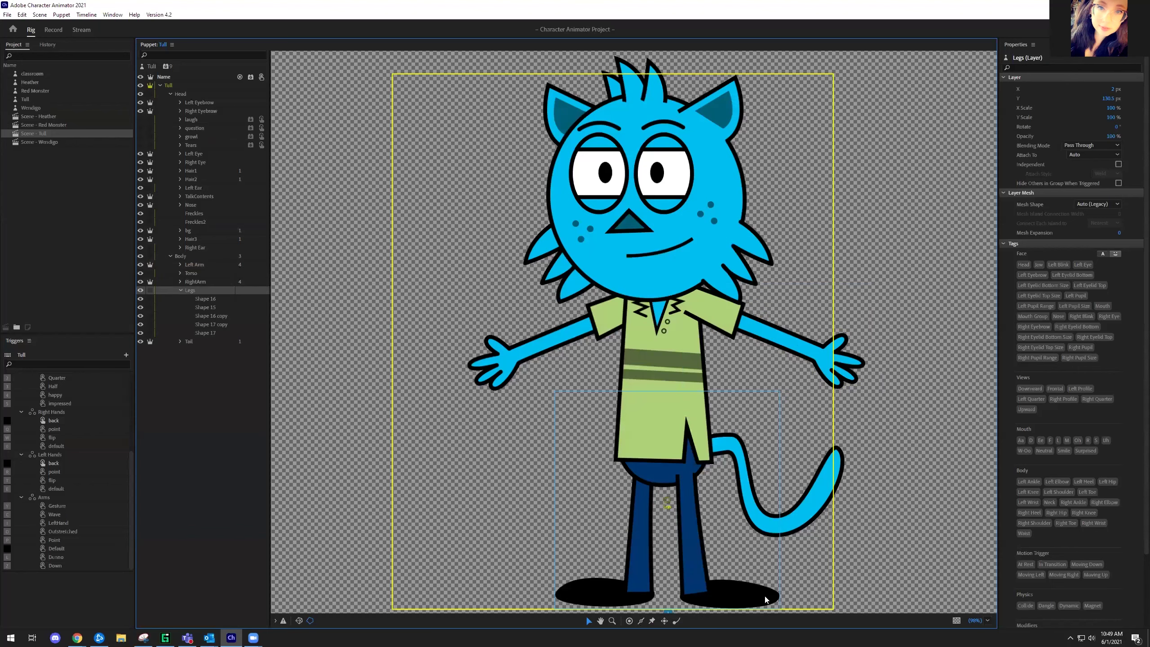
click(674, 598)
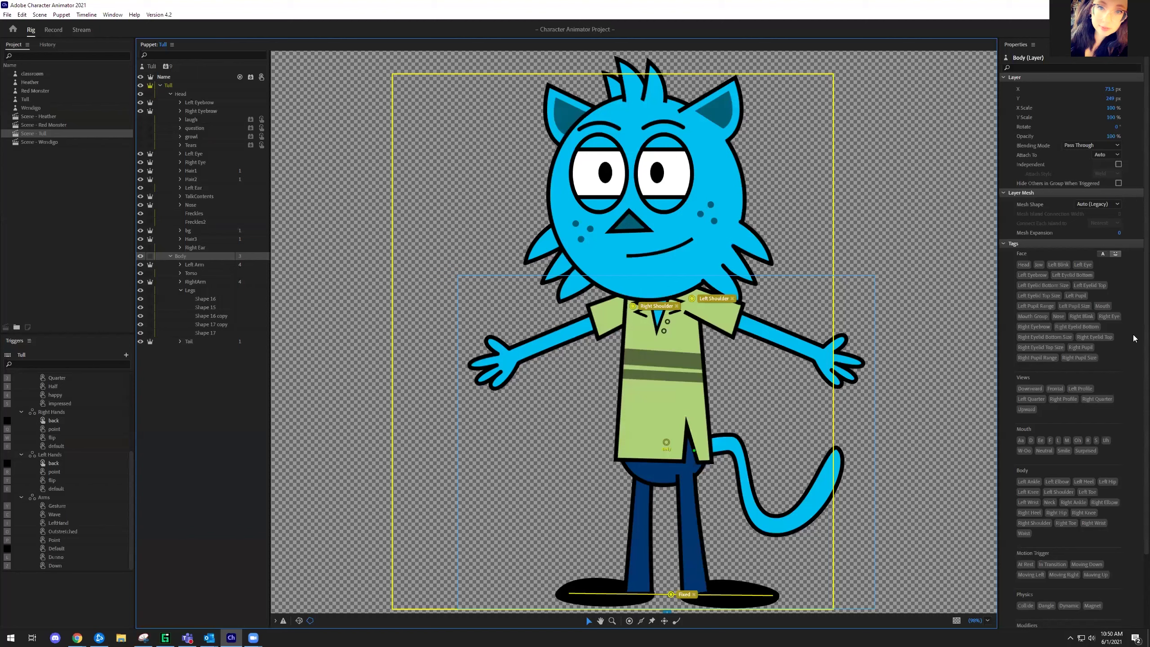
key(Delete)
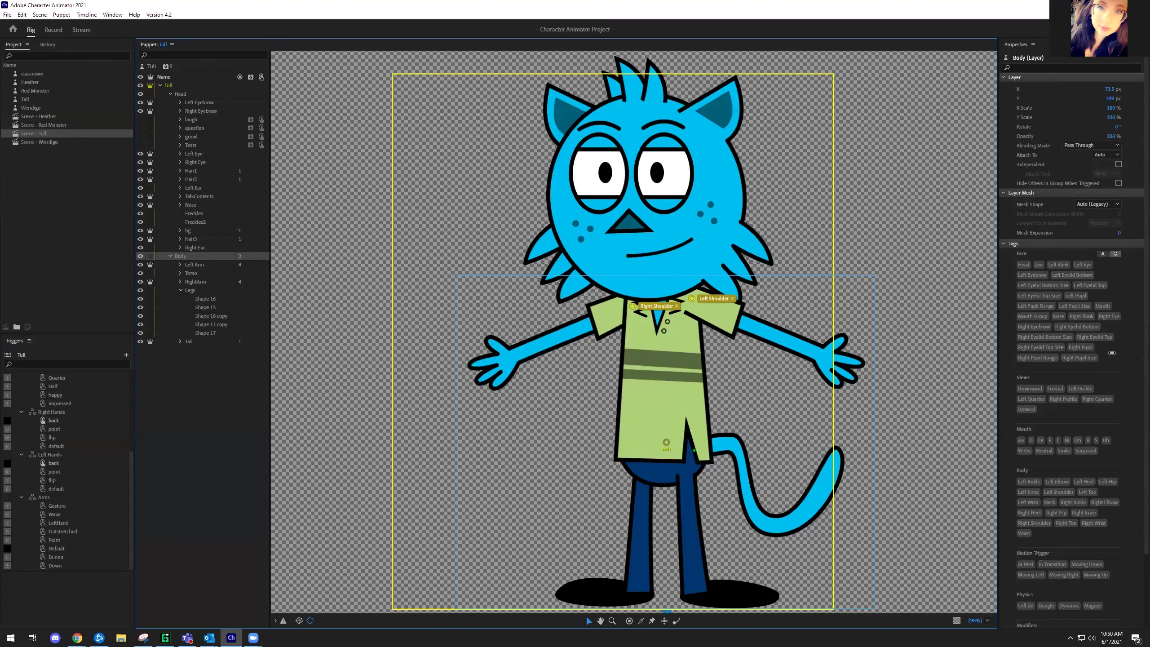
key(alt+shift+2)
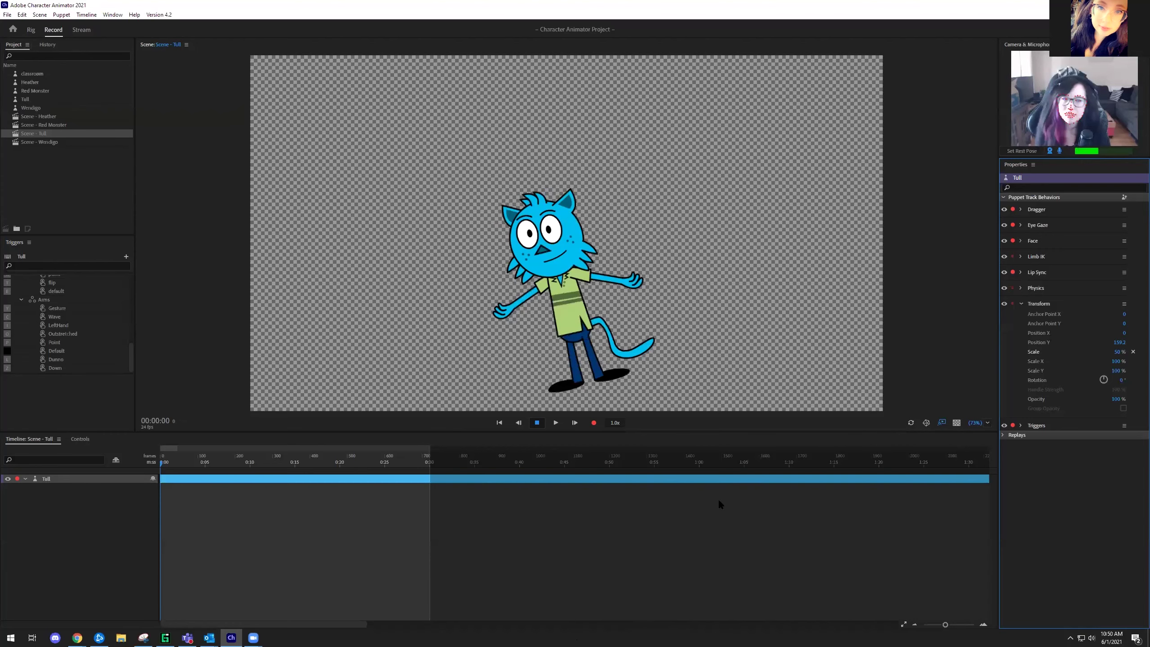
Return to the Rig workspace, restore the Fixed stick across Tull's feet and select the Body layer
key(ctrl+2)
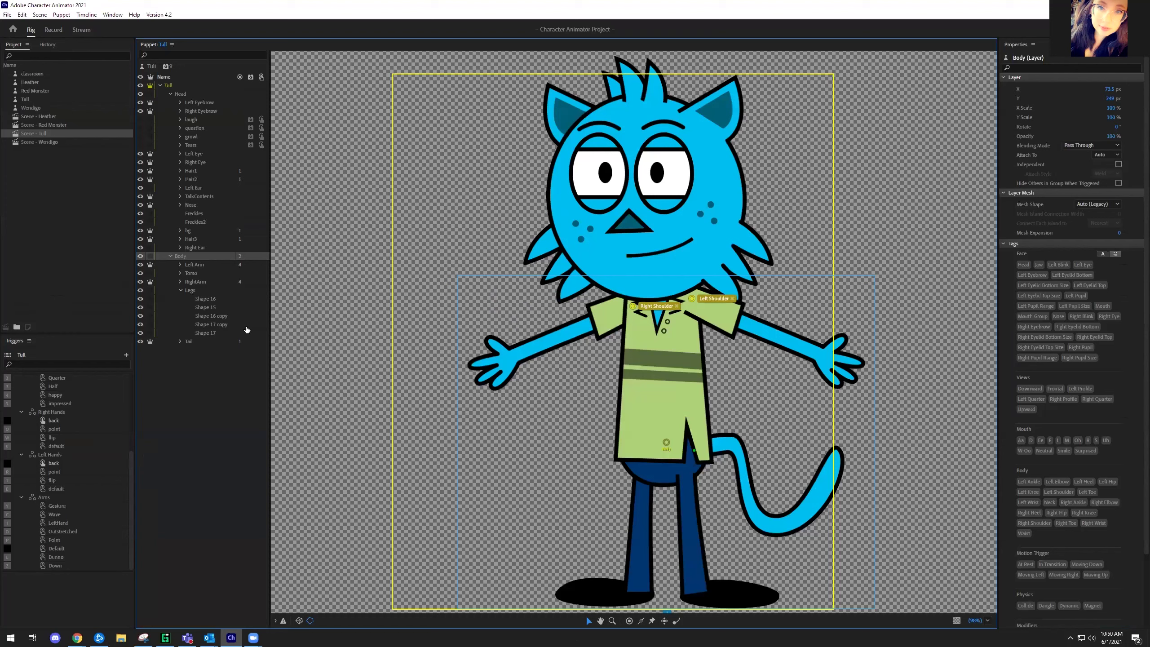
key(ctrl+z)
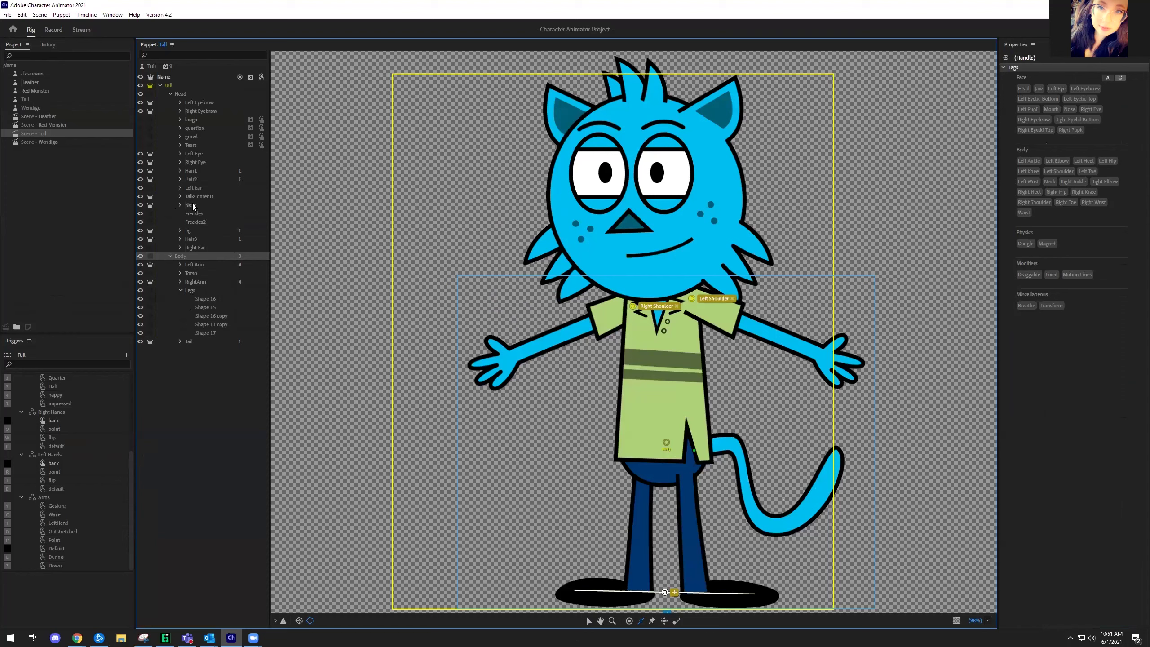
click(195, 257)
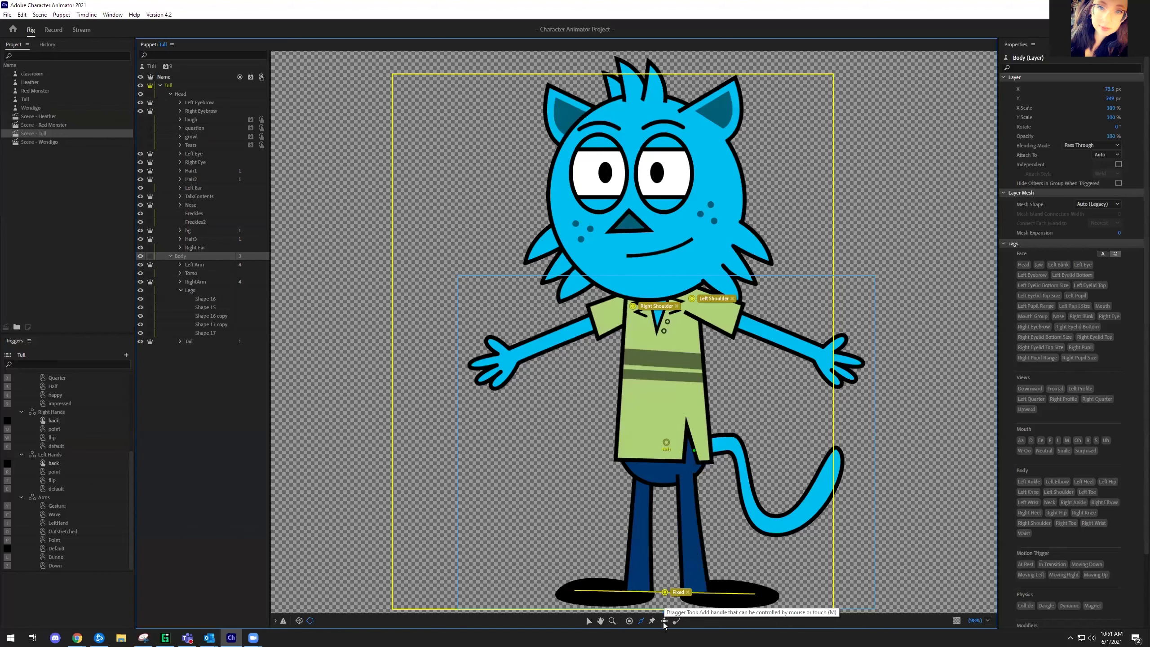
Inspect the Left Arm layer's Draggable handle and test Tull's arm movements and poses in the Record workspace
key(Down)
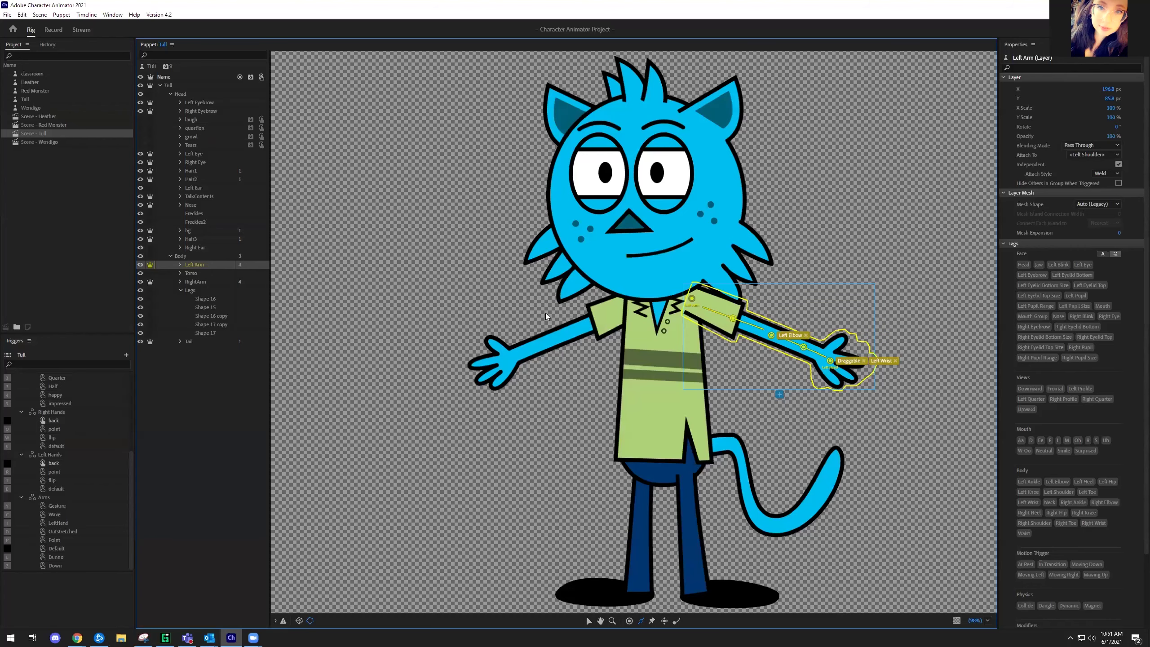
key(alt+shift+3)
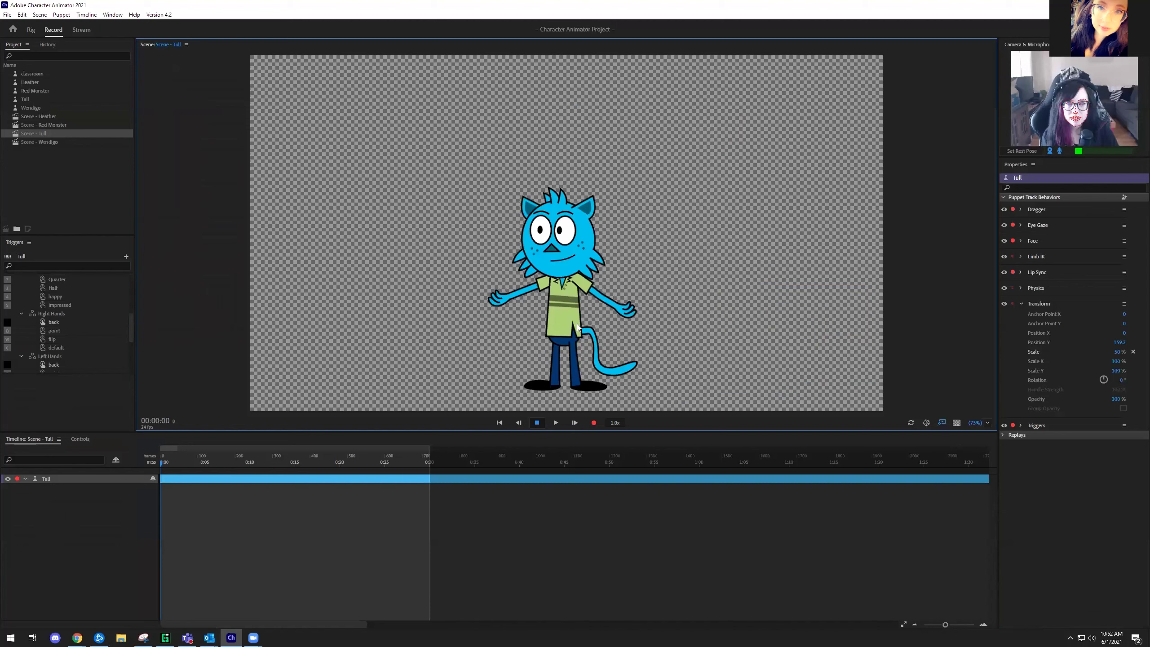
key(q)
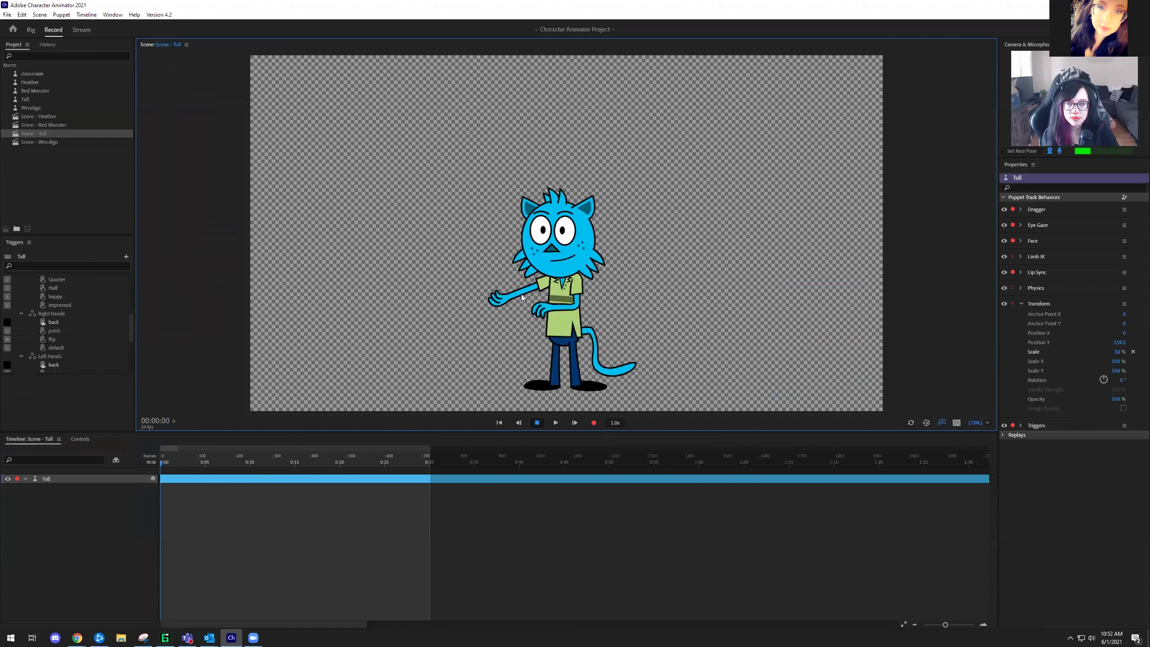
key(y)
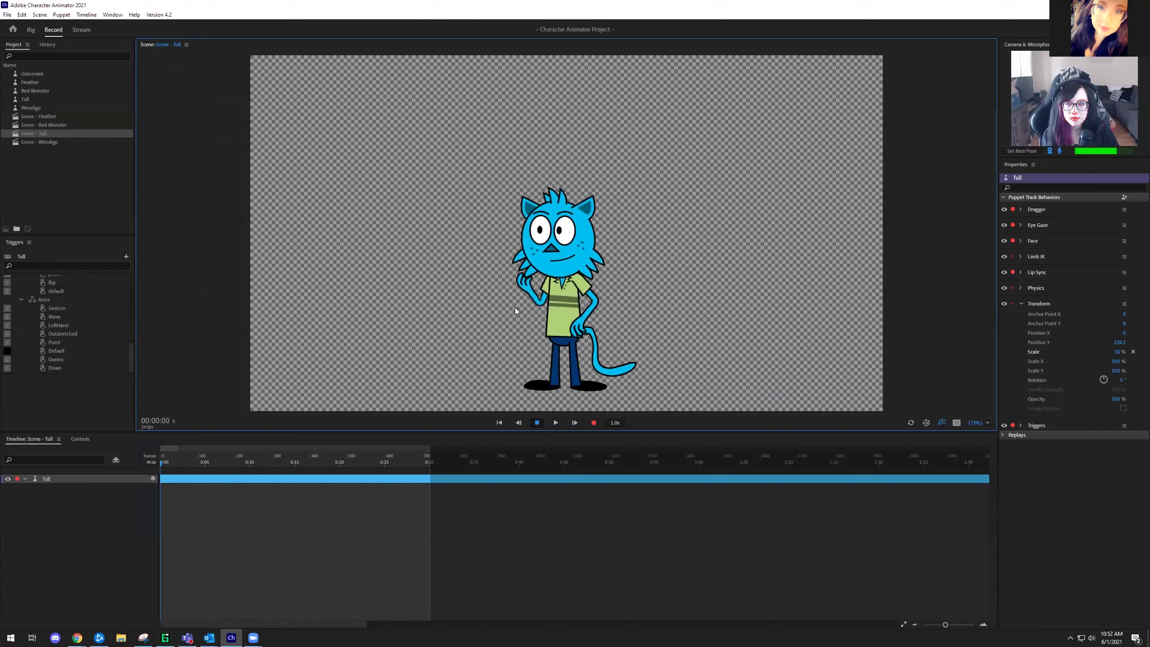
Inspect the Dangle handle on Tull's Hair3 layer in the Rig workspace and check the hair's movement in the Record workspace
drag(512, 304, 513, 293)
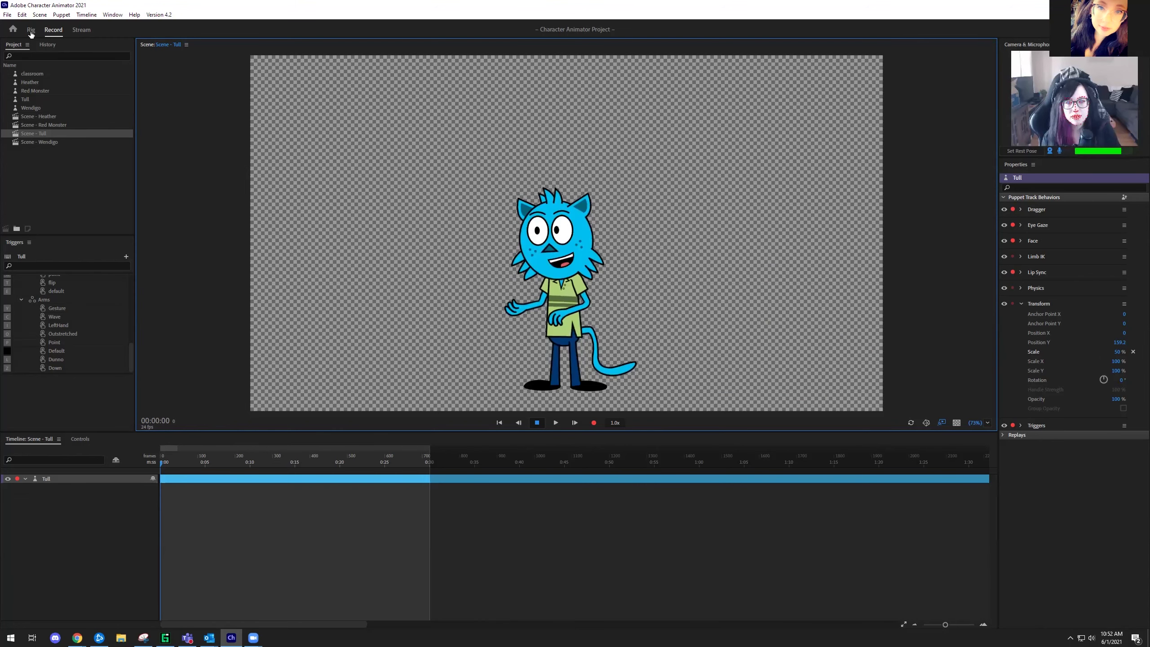
key(alt+shift+1)
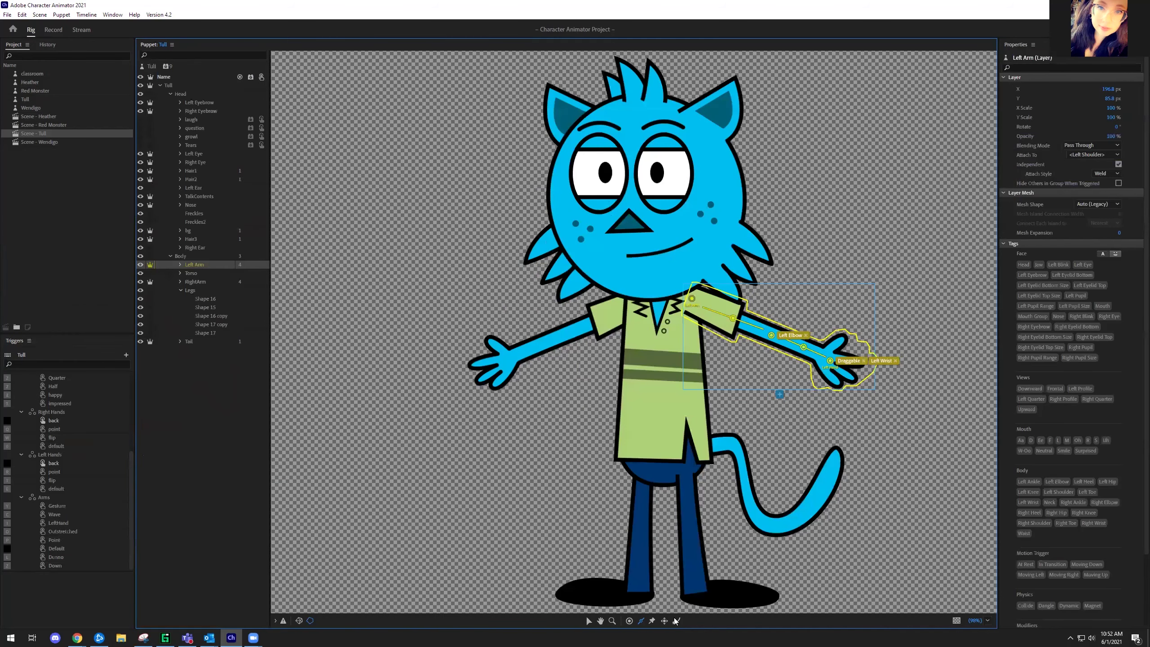
click(676, 621)
click(195, 238)
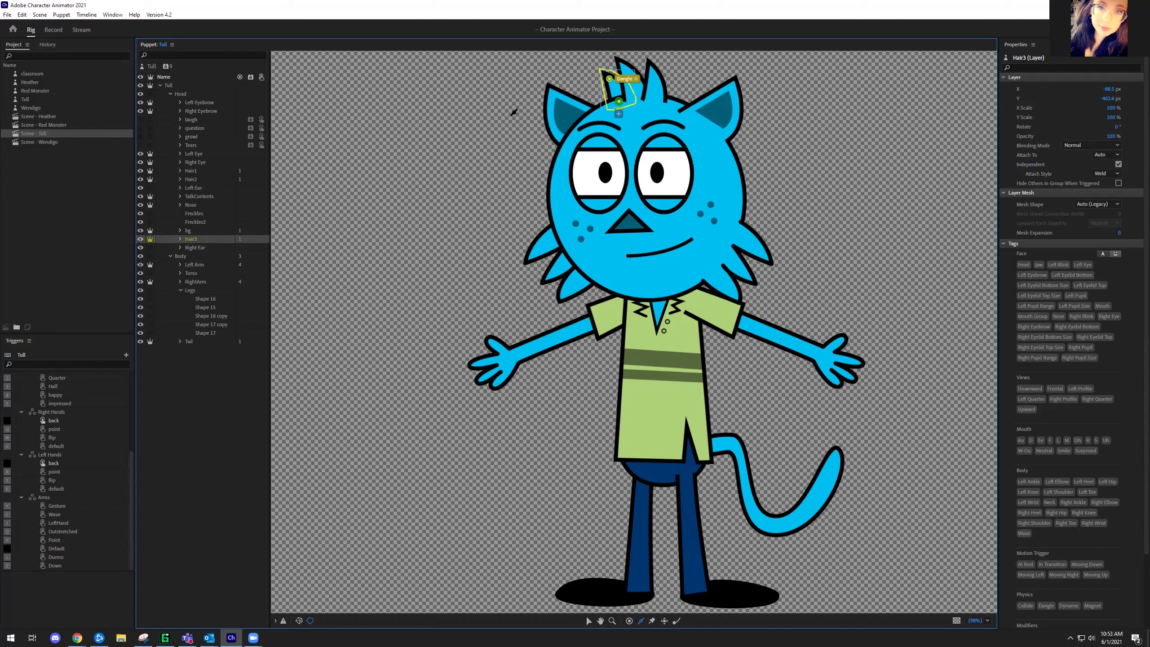
click(54, 31)
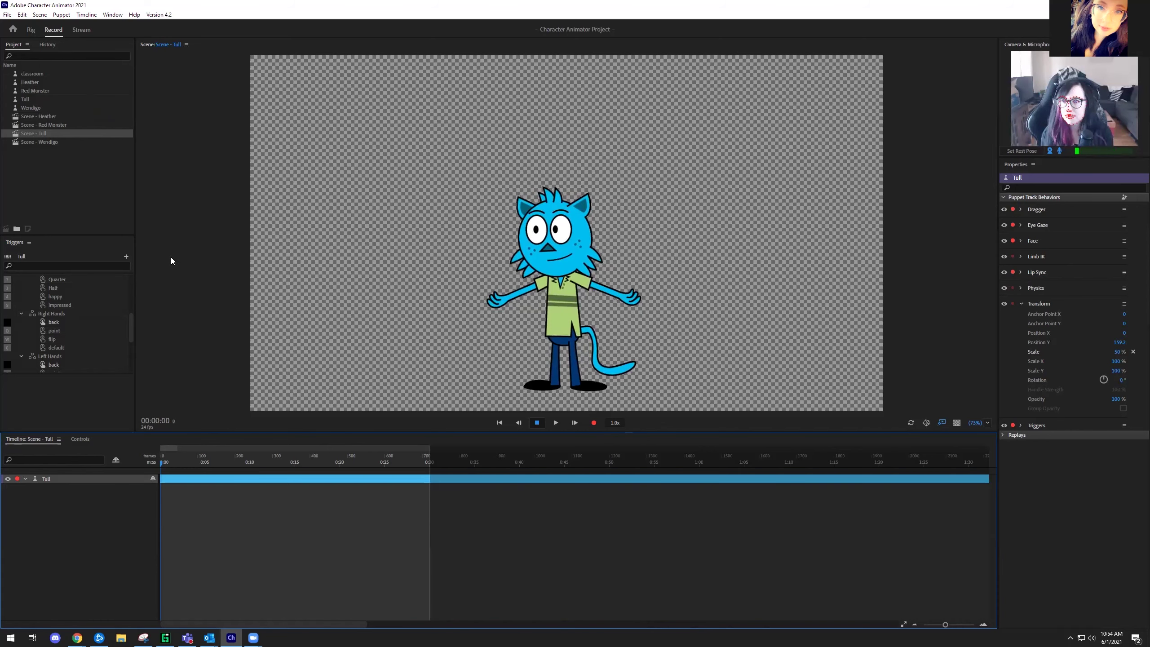
Return to the Rig workspace and examine Tull's two main layer groups, Head and Body, collapsed and expanded
key(ctrl+1)
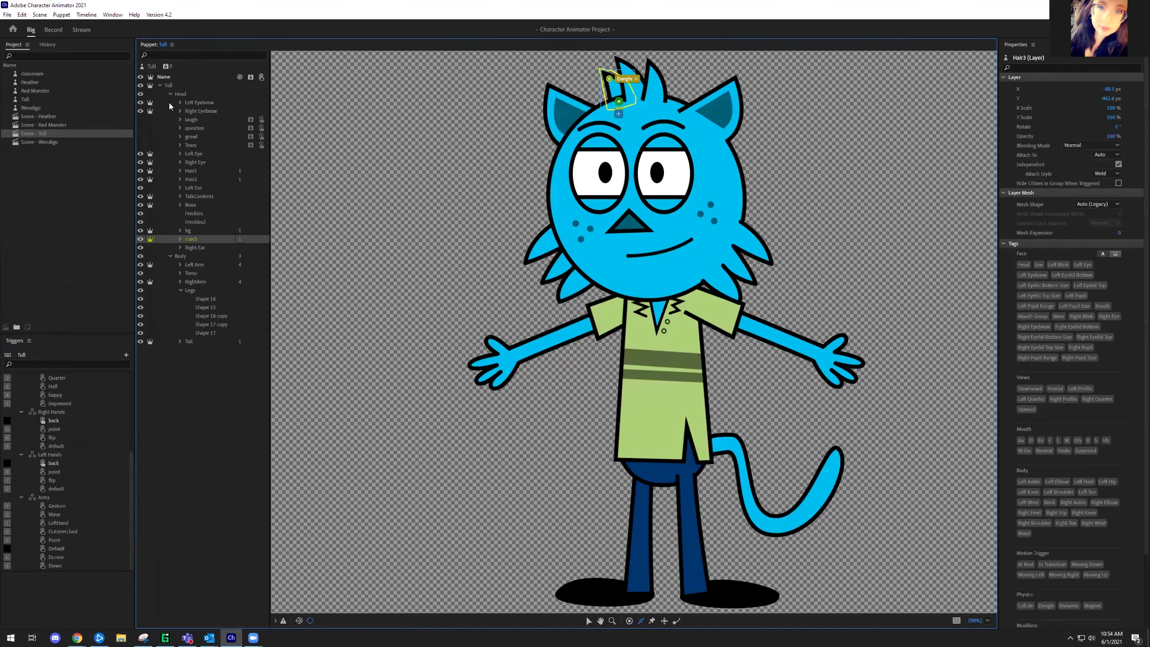
click(180, 94)
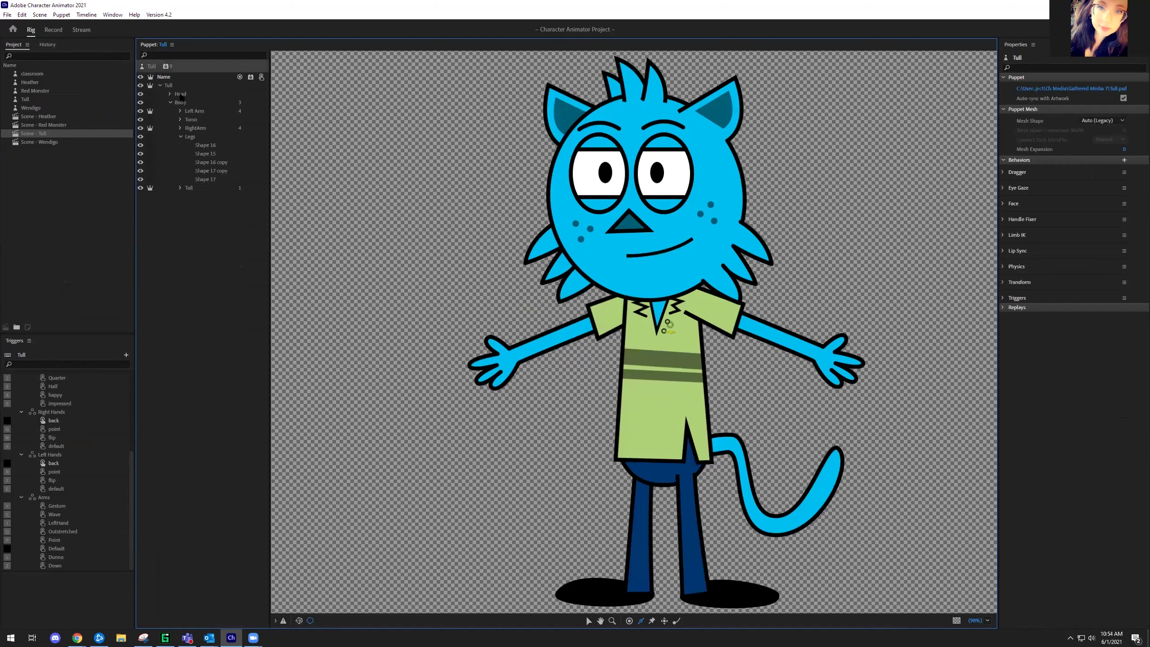
click(169, 96)
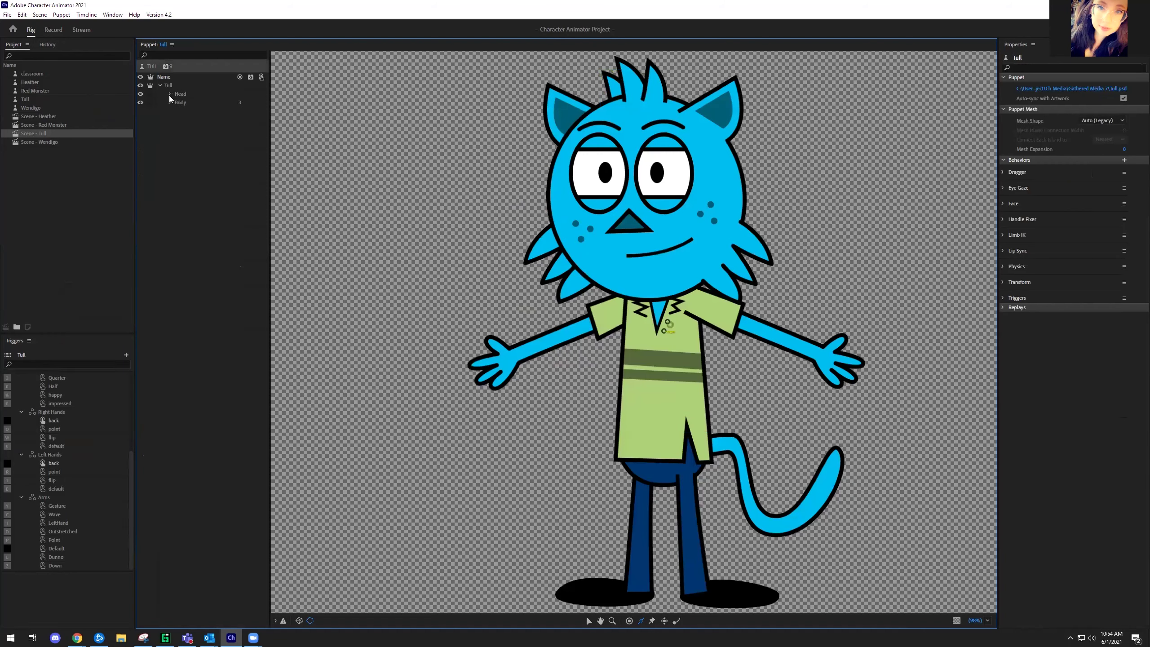
click(169, 95)
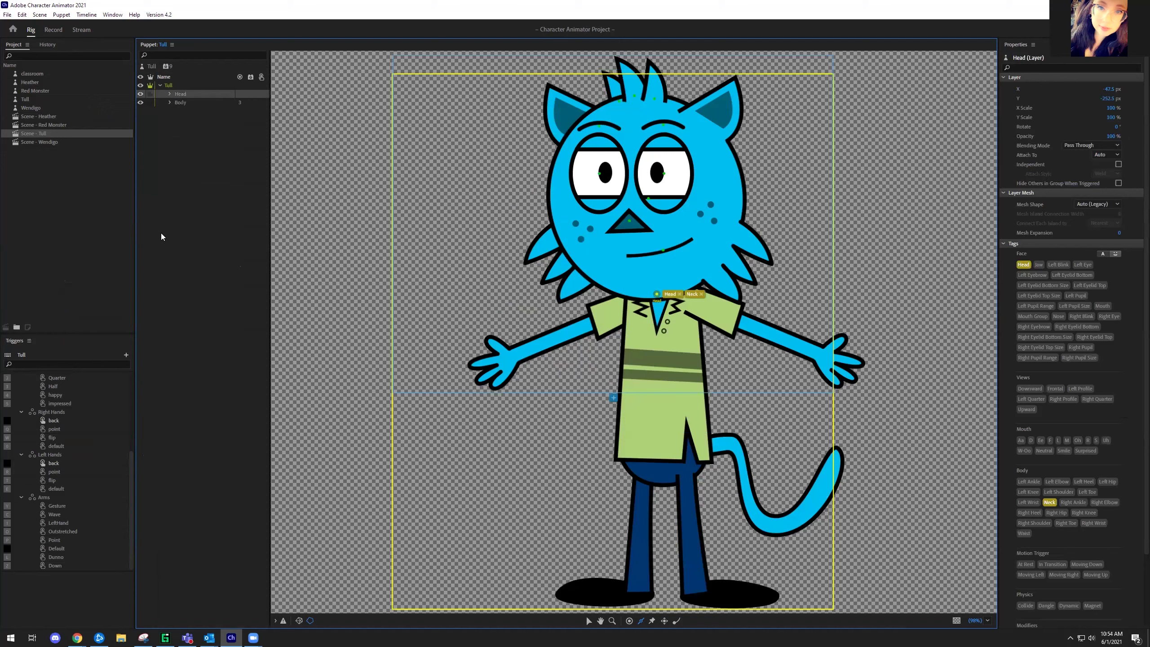
click(170, 94)
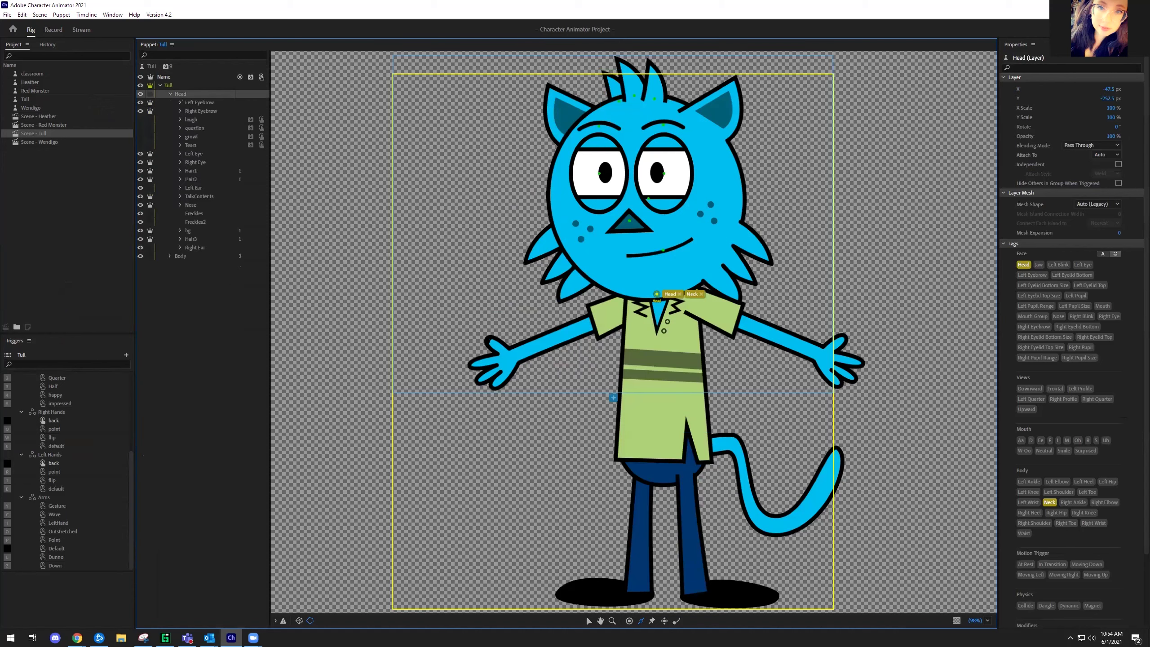
click(170, 256)
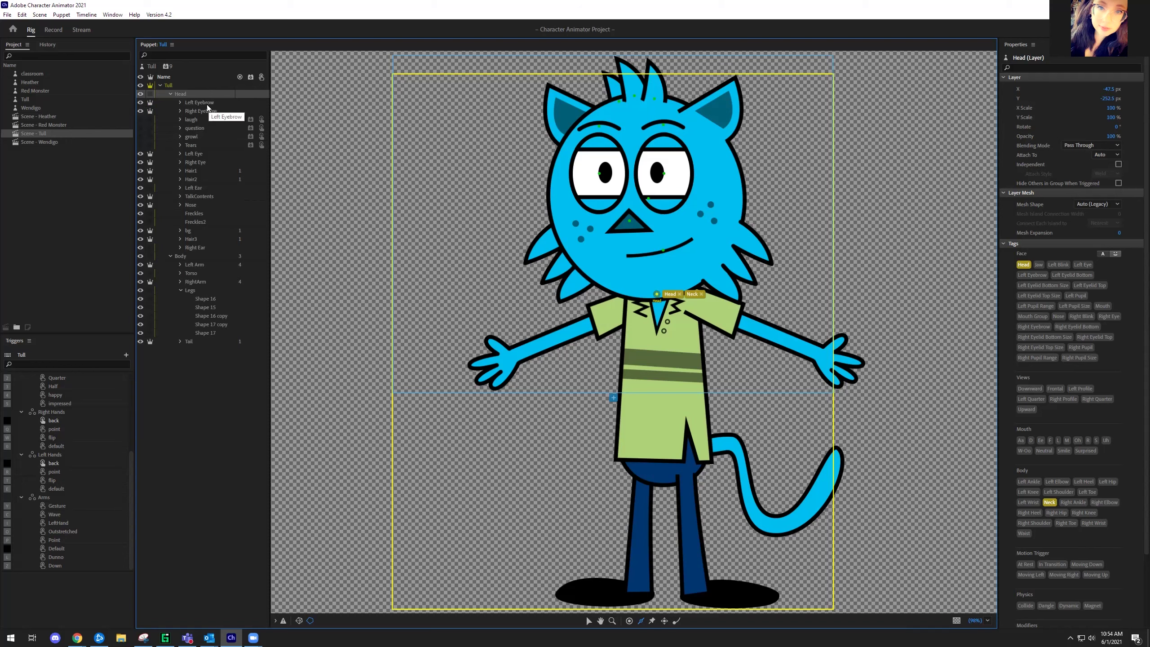
Inspect the tags assigned to the Left Eyebrow and Right Eyebrow layers, review the available tag categories and select Hair2
click(203, 103)
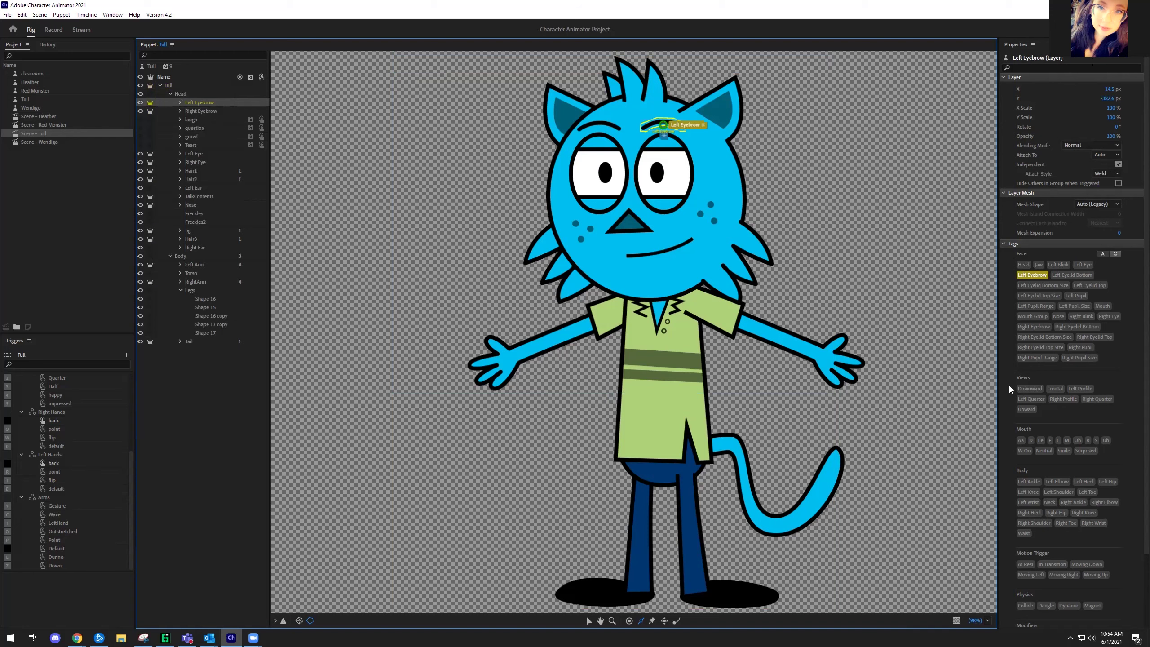
scroll(1010, 290, down, 3)
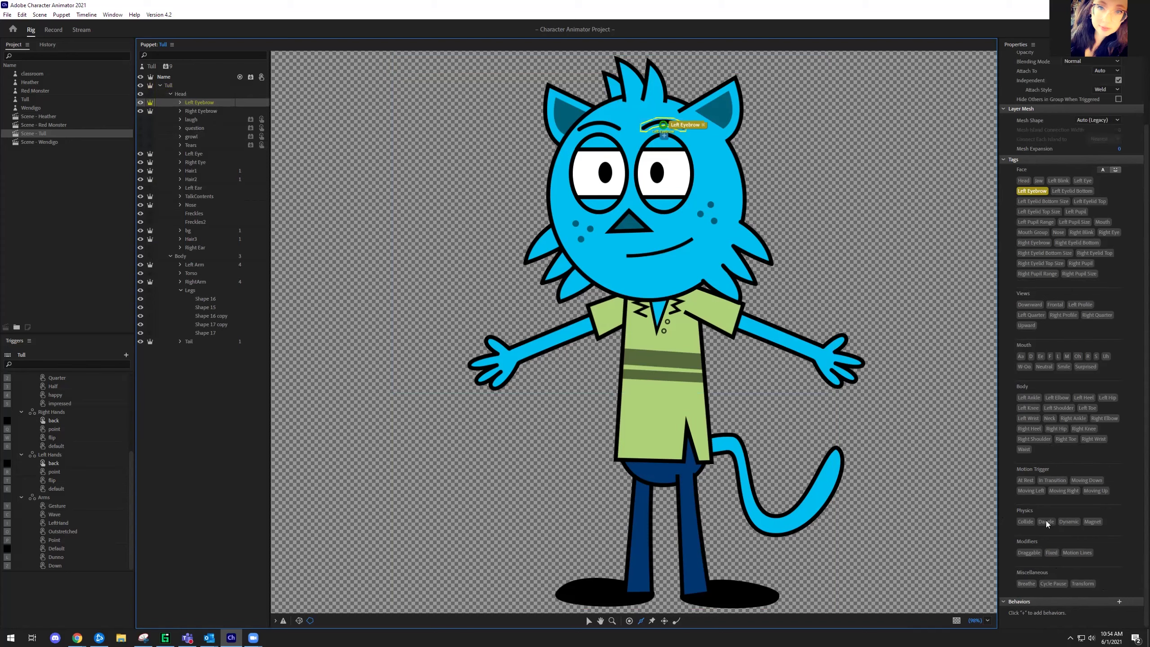
scroll(1117, 541, up, 2)
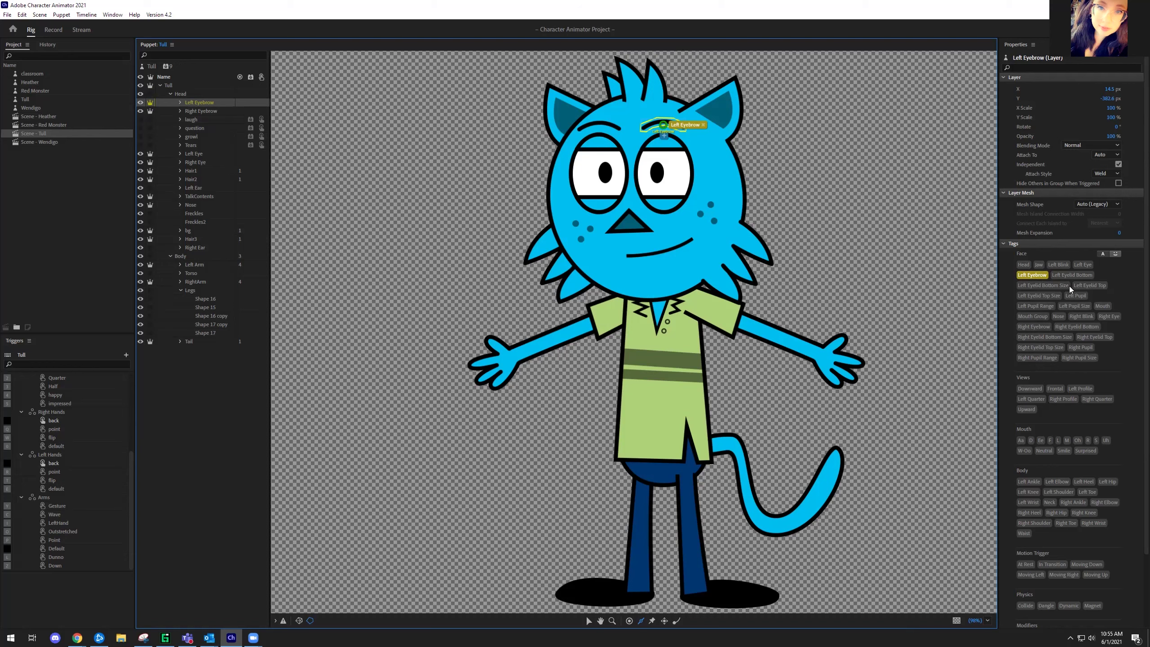
click(206, 111)
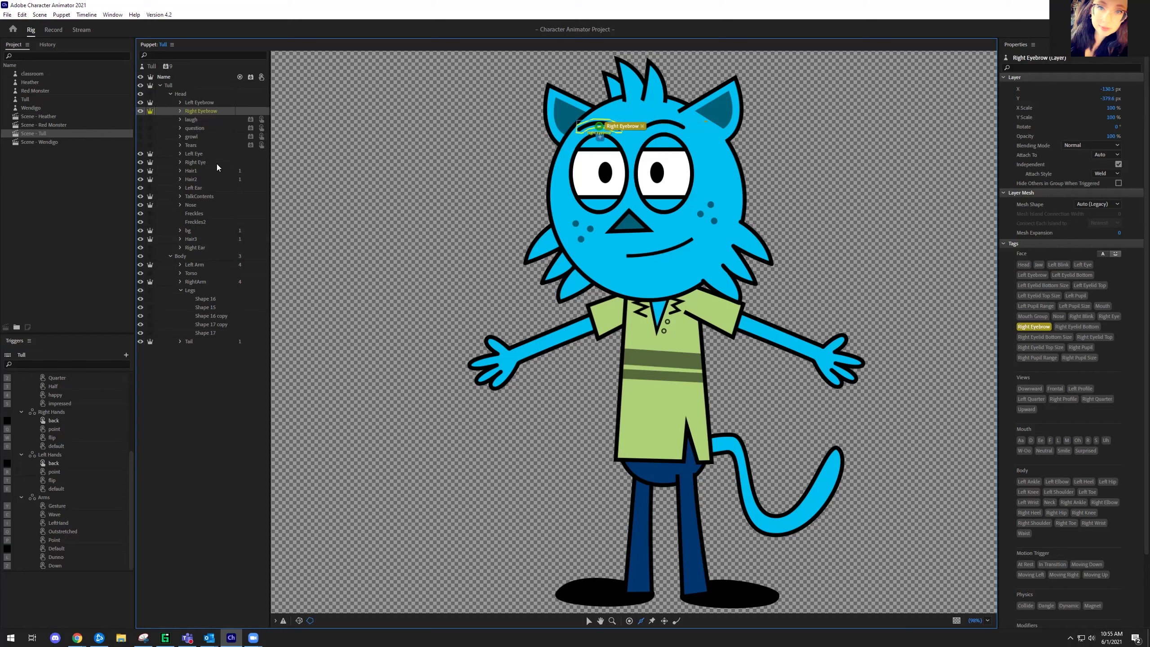
click(196, 179)
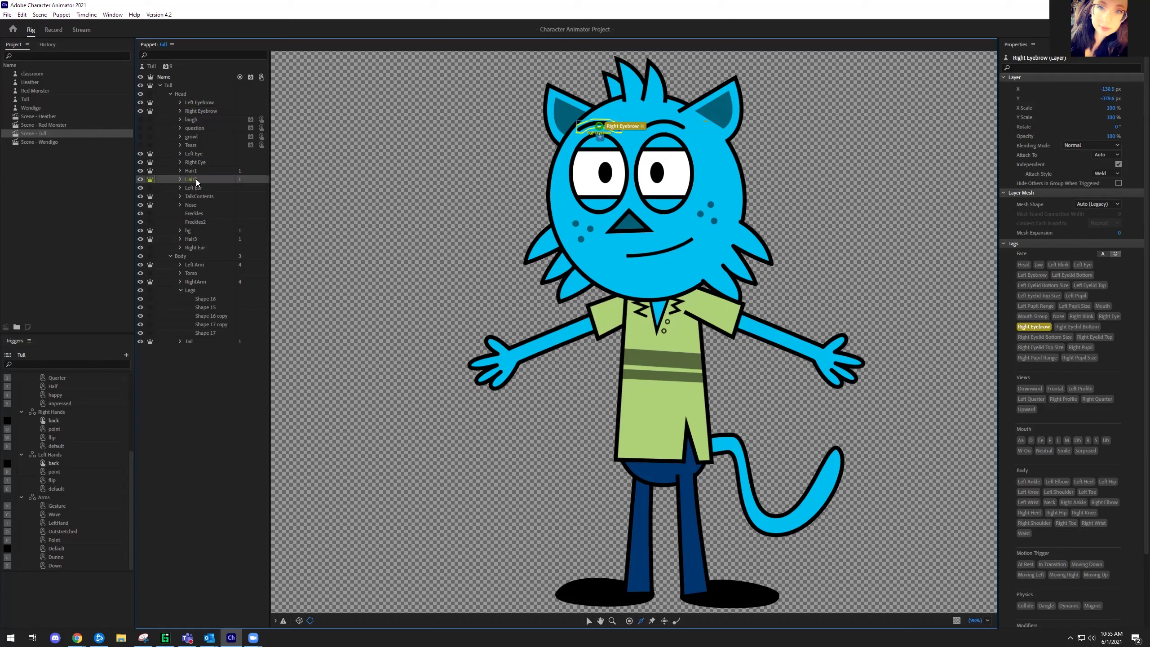
Examine the Left Arm layer's handles and its Hands, Shape 9 and Shape 10 sublayers, and view the Torso's contents
click(199, 264)
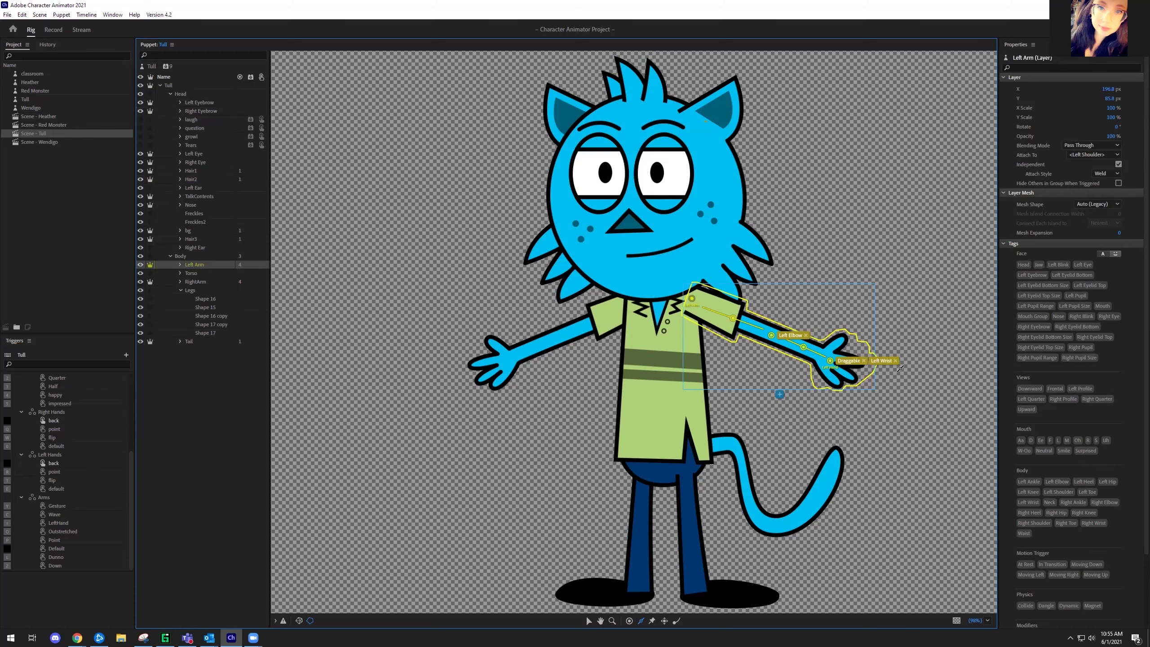
click(180, 264)
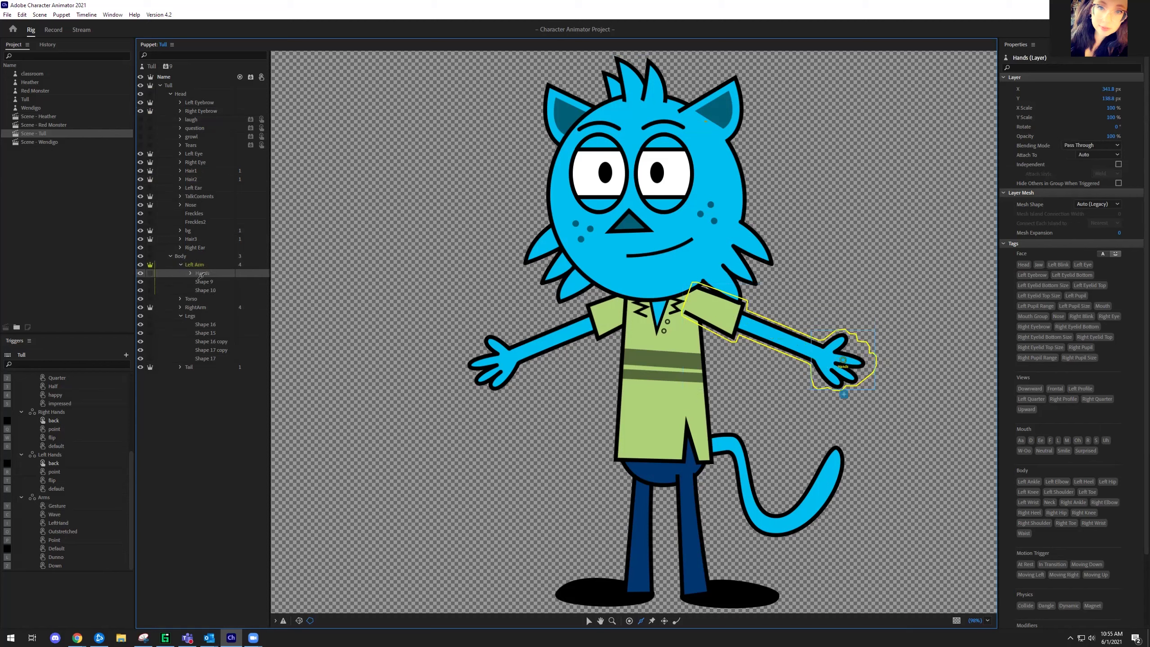
click(204, 282)
click(205, 290)
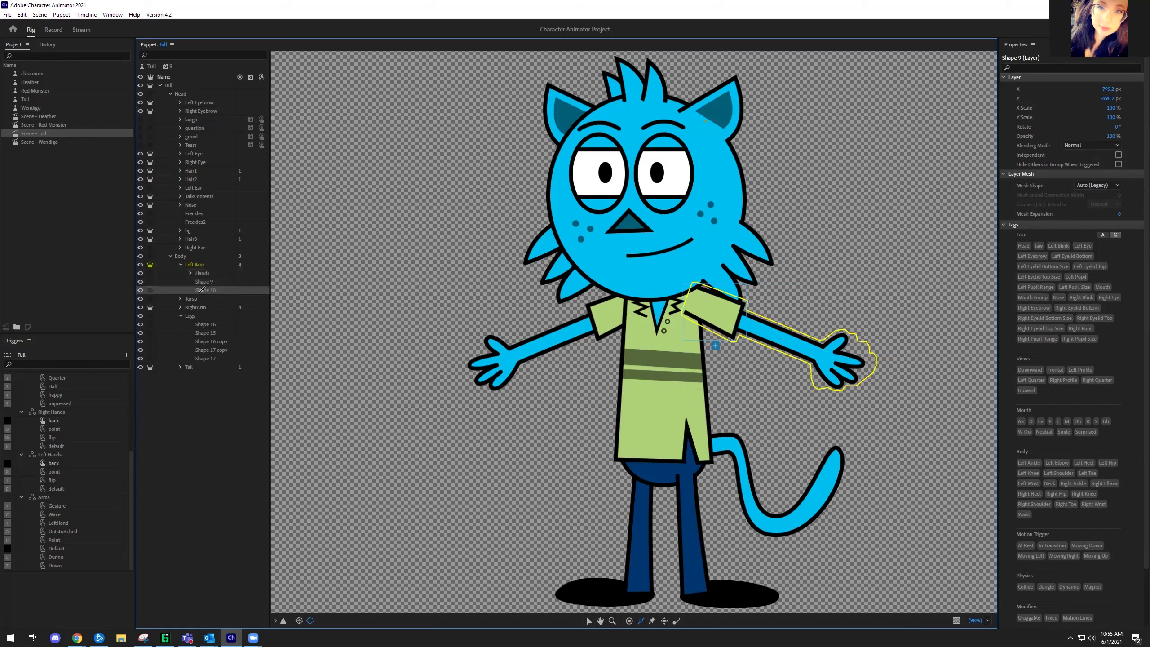
click(180, 299)
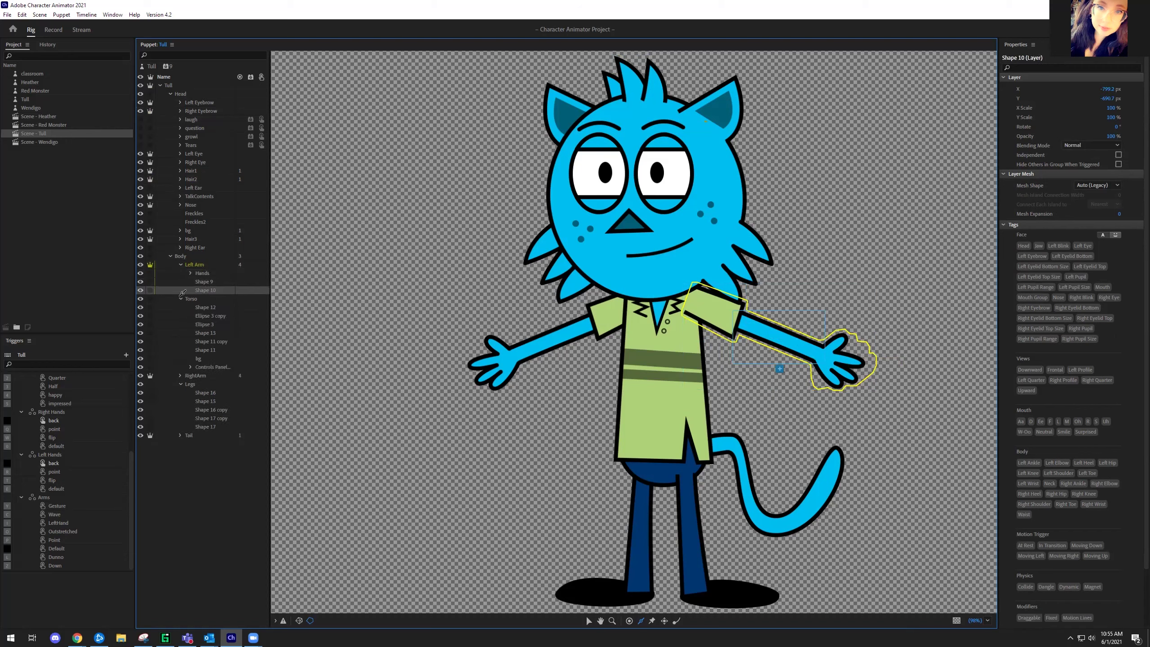
click(181, 298)
click(201, 265)
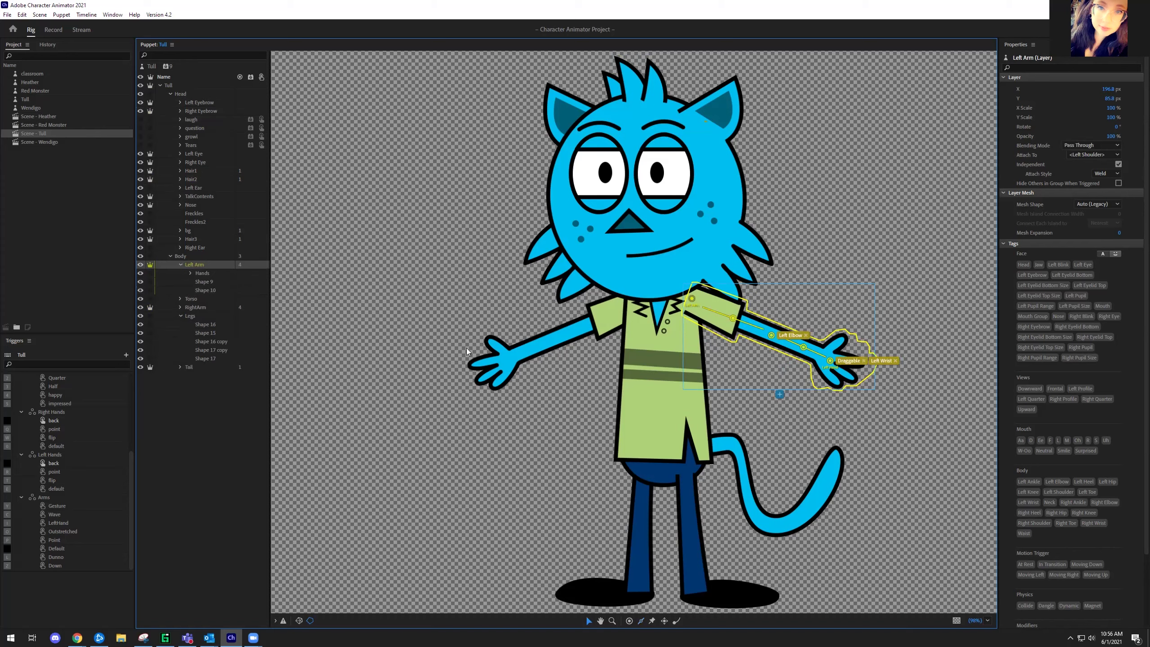
Inspect the Head's Right Ear, Hair3, bg, Nose, TalkContents and Left Ear layers, and review the tags available for the Left Ear
click(168, 256)
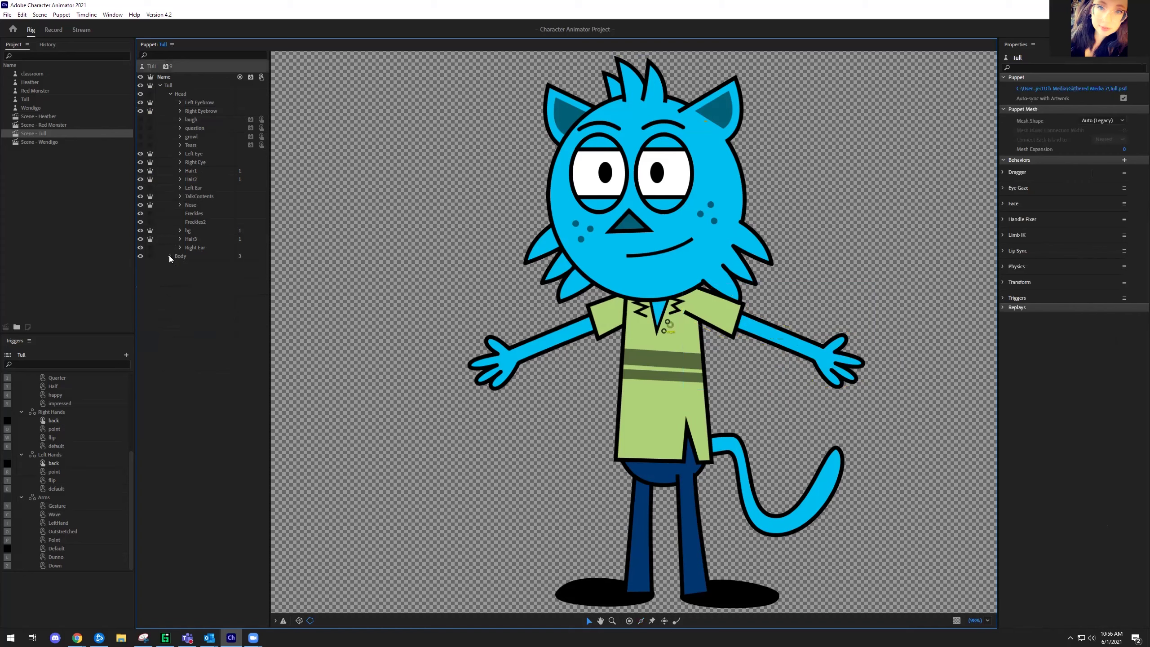
click(197, 247)
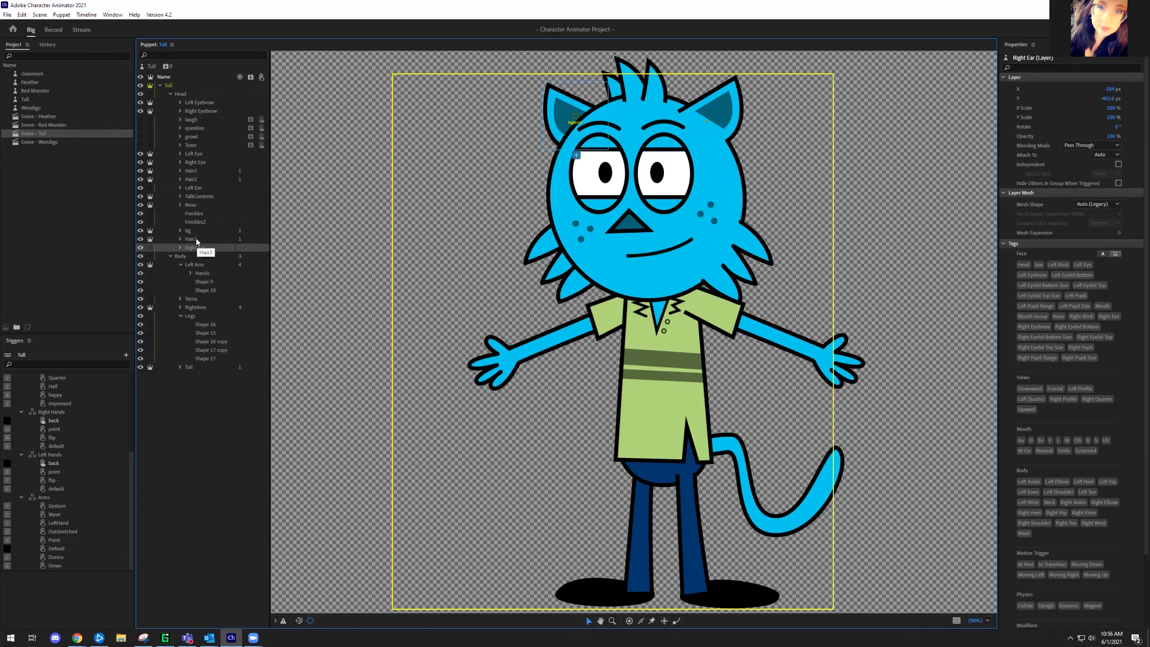
click(190, 238)
click(196, 231)
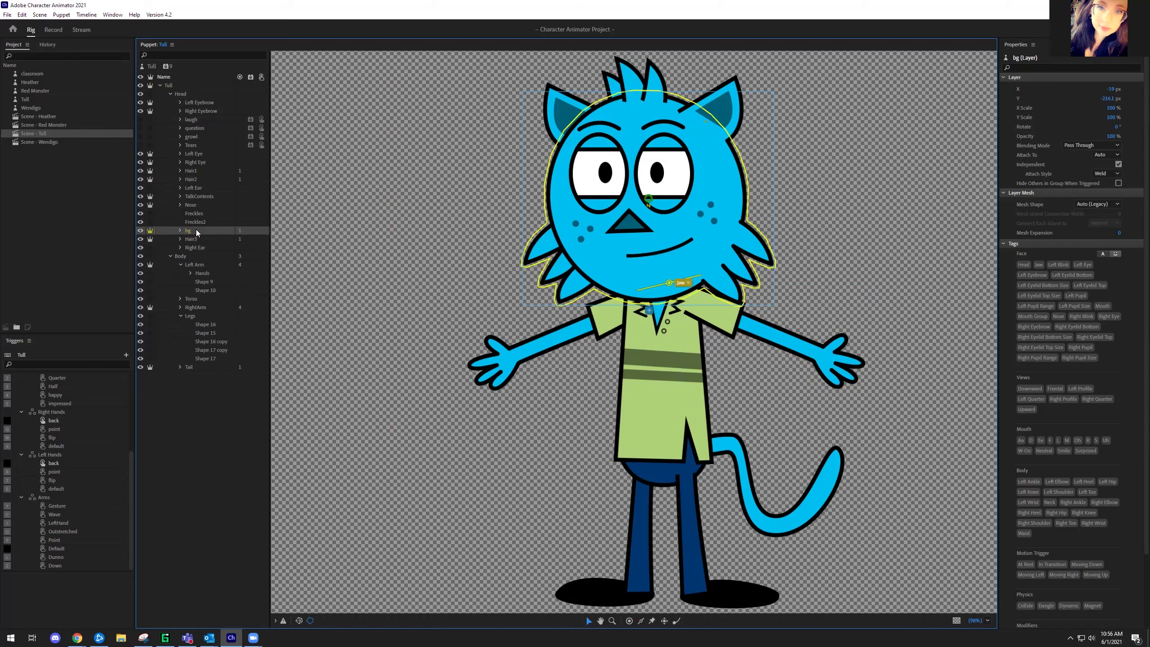
click(201, 204)
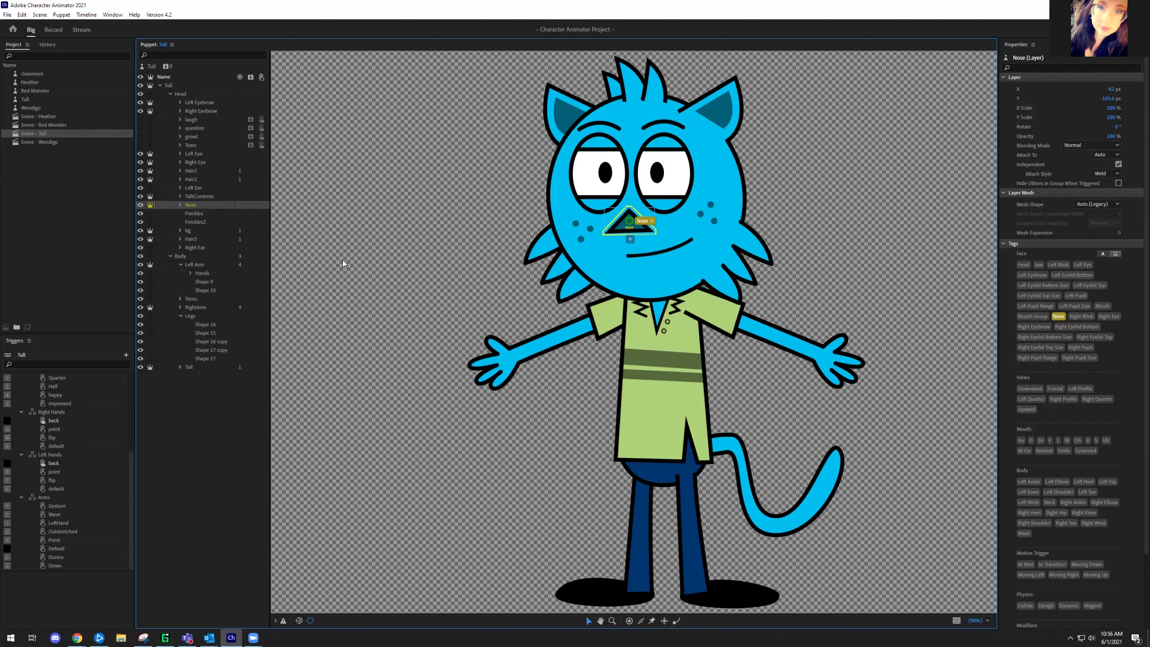
click(202, 196)
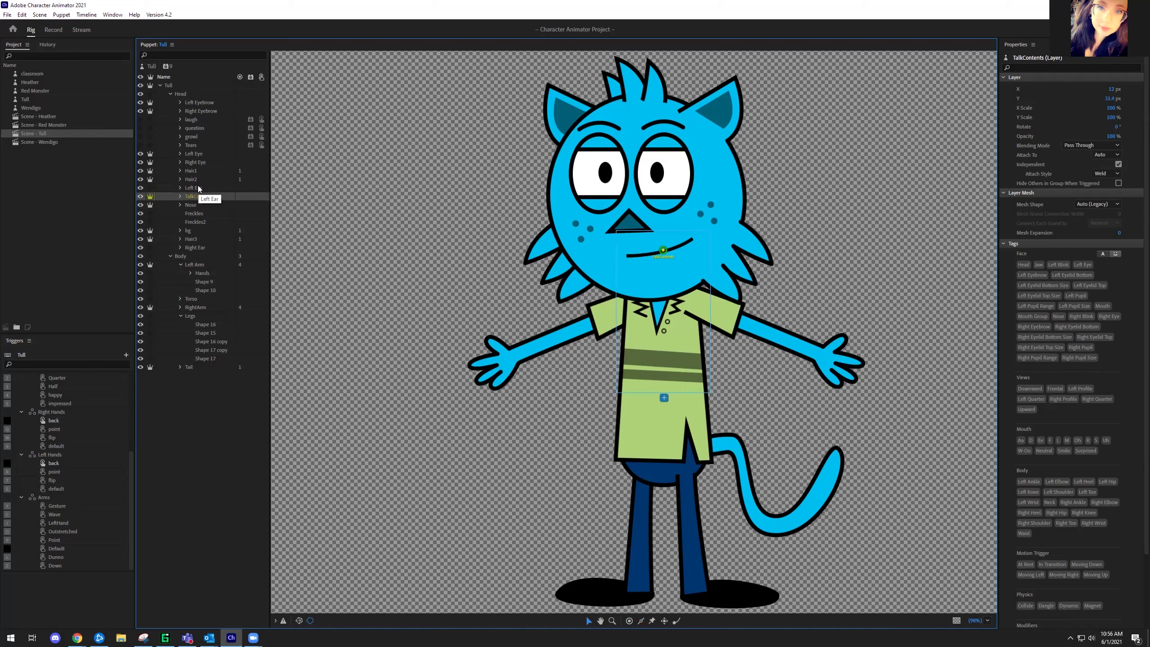
click(197, 187)
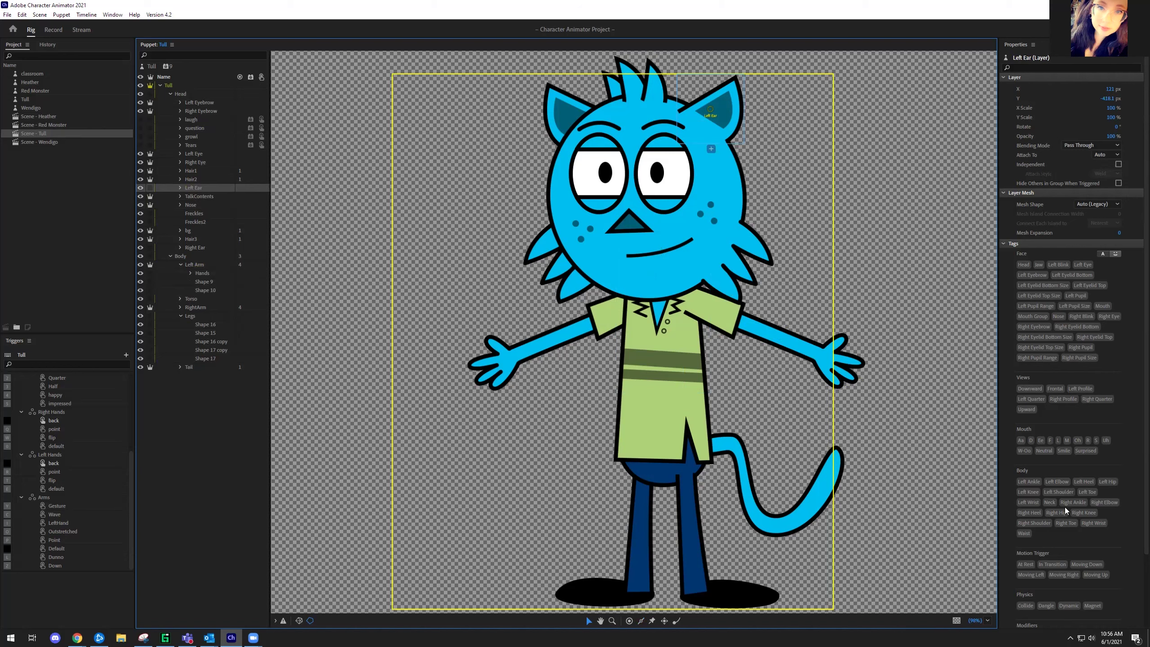
scroll(1080, 532, down, 3)
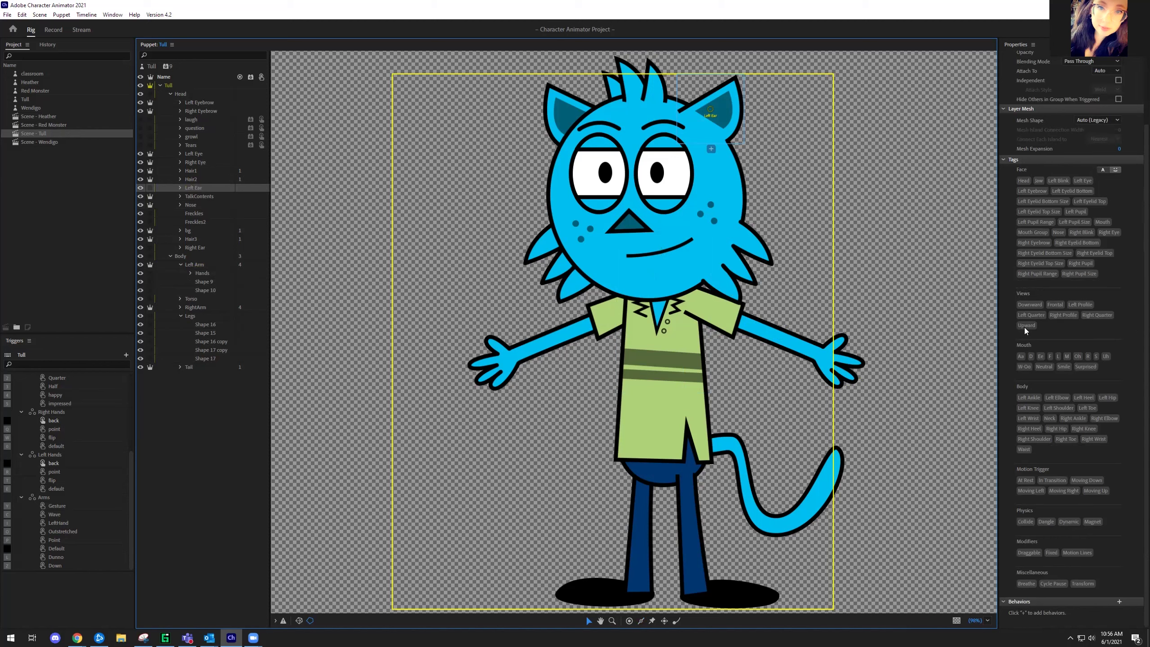
mouse_move(1026, 331)
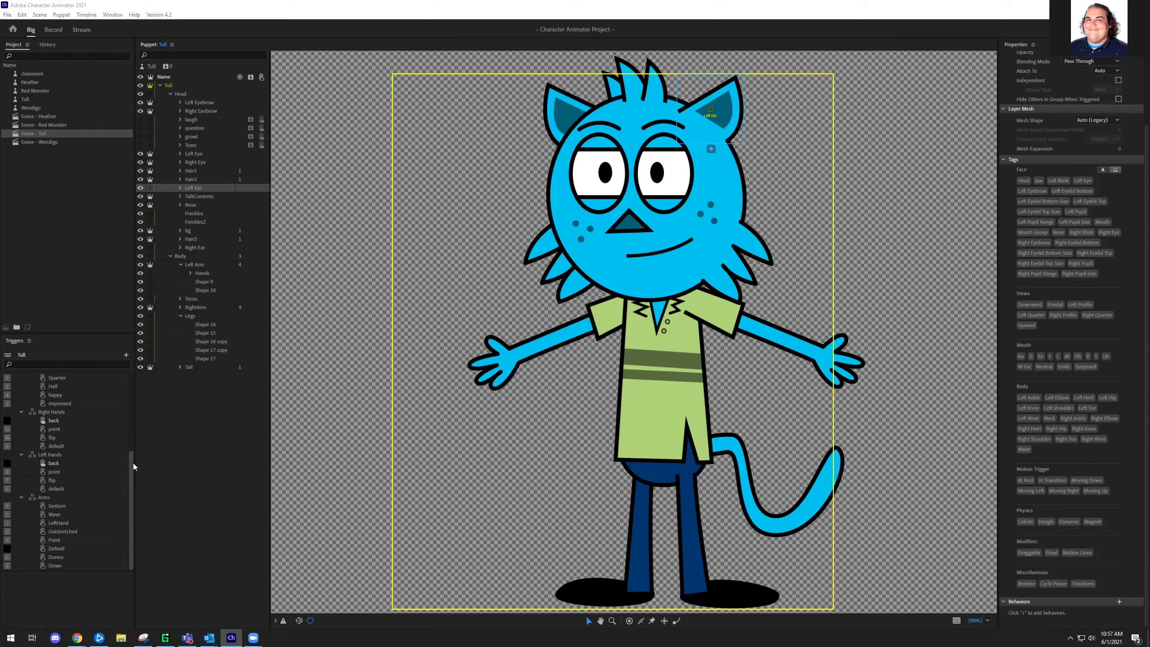
click(333, 6)
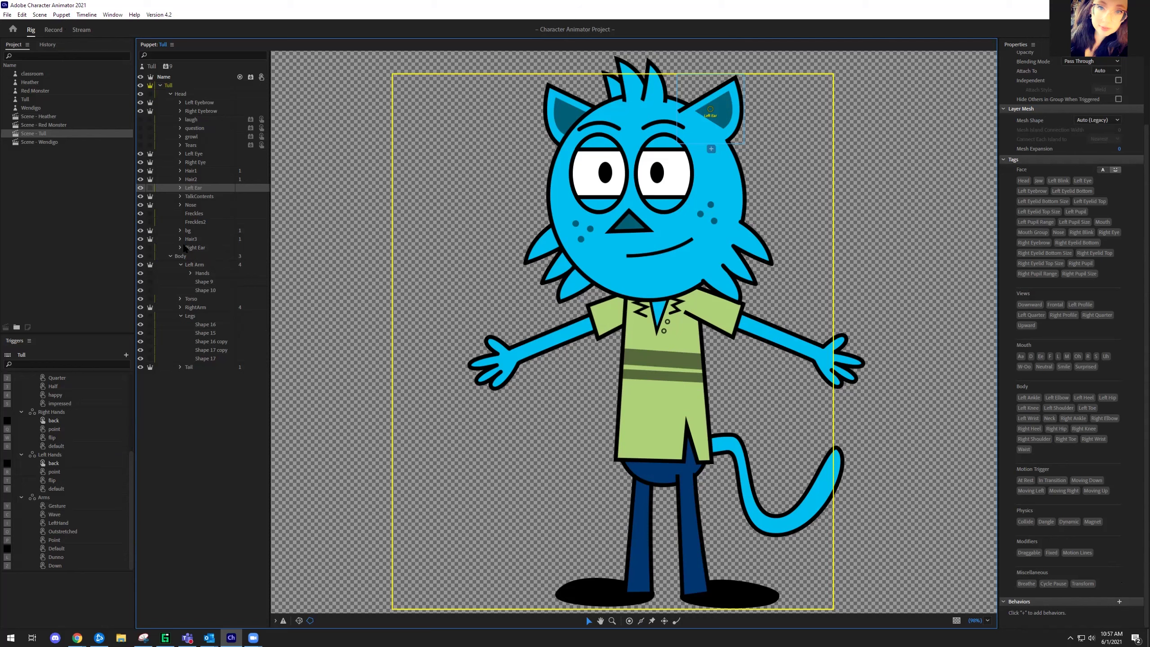
View Scene - Wendigo in the Record workspace, return to Scene - Tull and open the Tull puppet for rigging
click(38, 143)
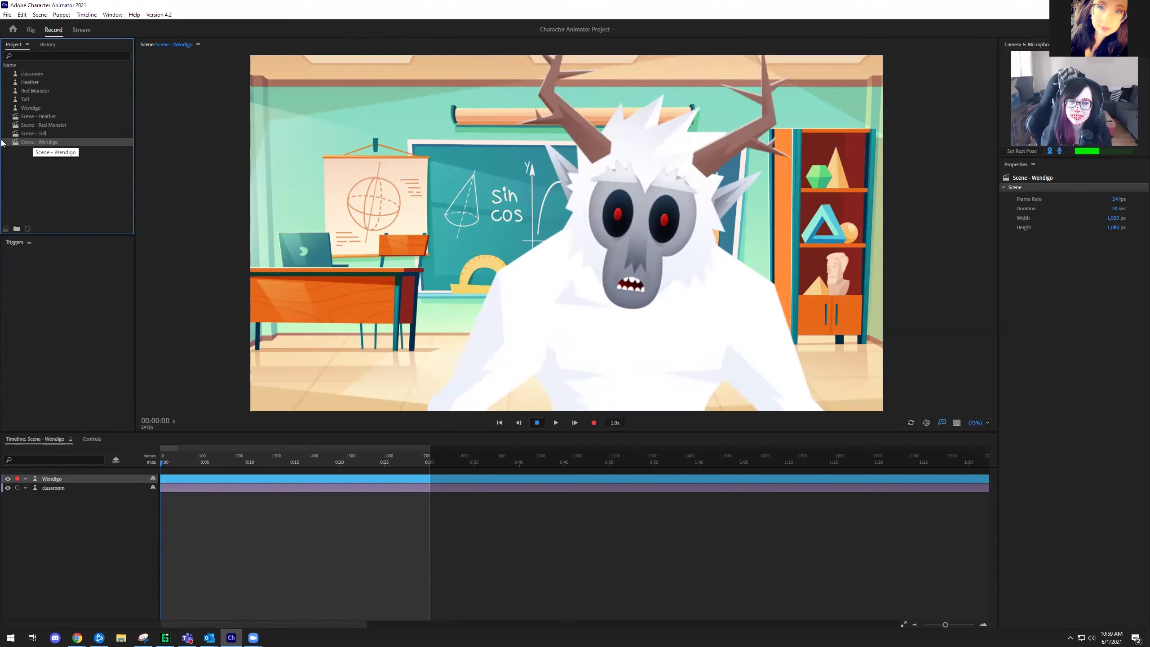
click(40, 134)
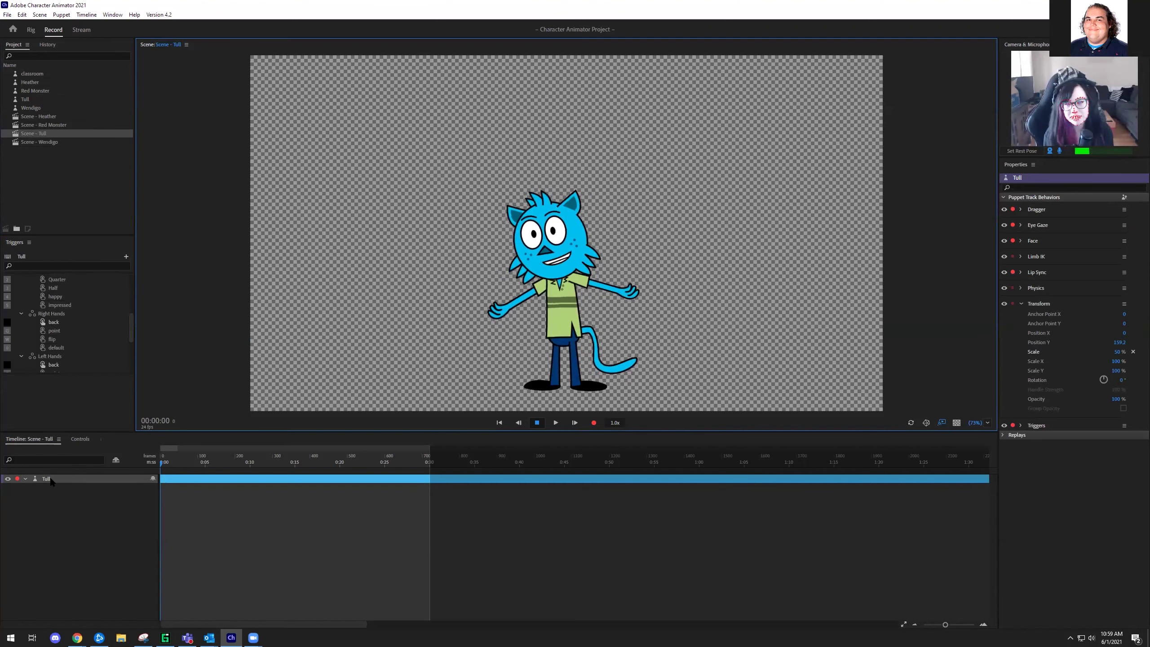
double_click(294, 479)
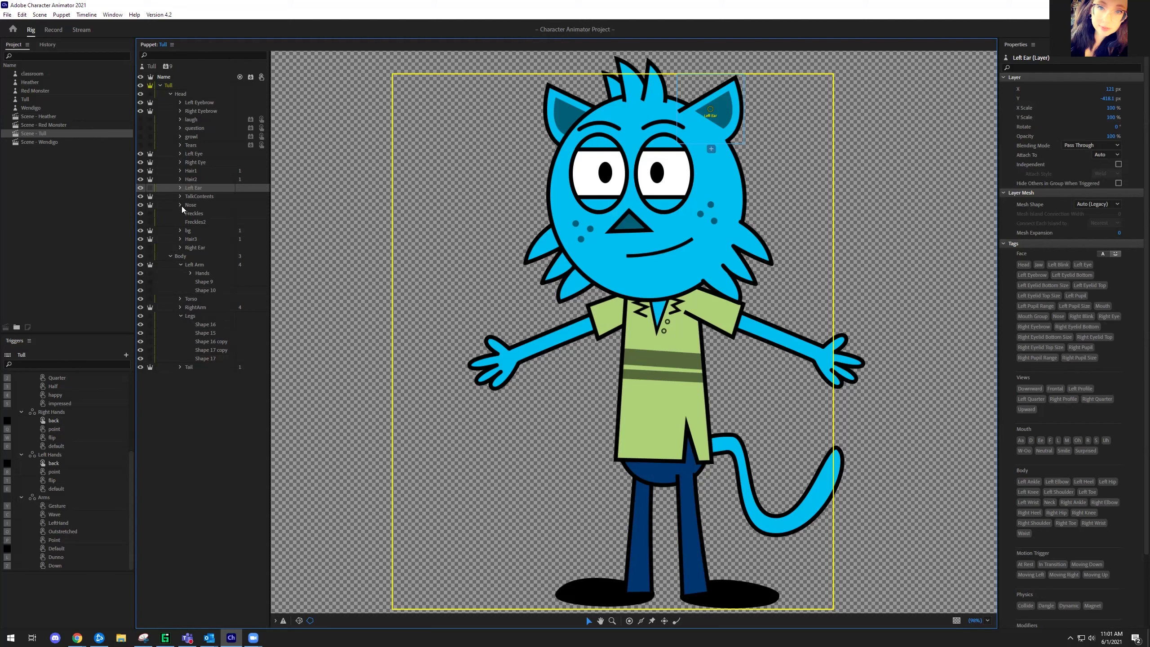
Collapse the Body group and inspect the question and TalkContents layers inside the Head group
click(170, 256)
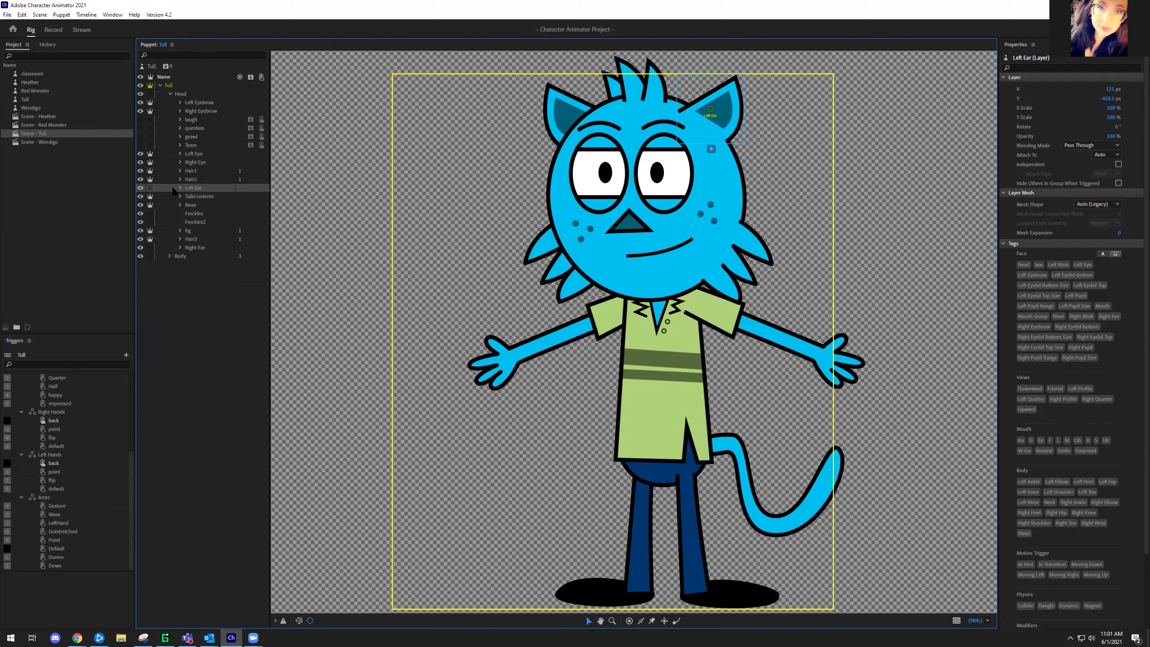
click(204, 128)
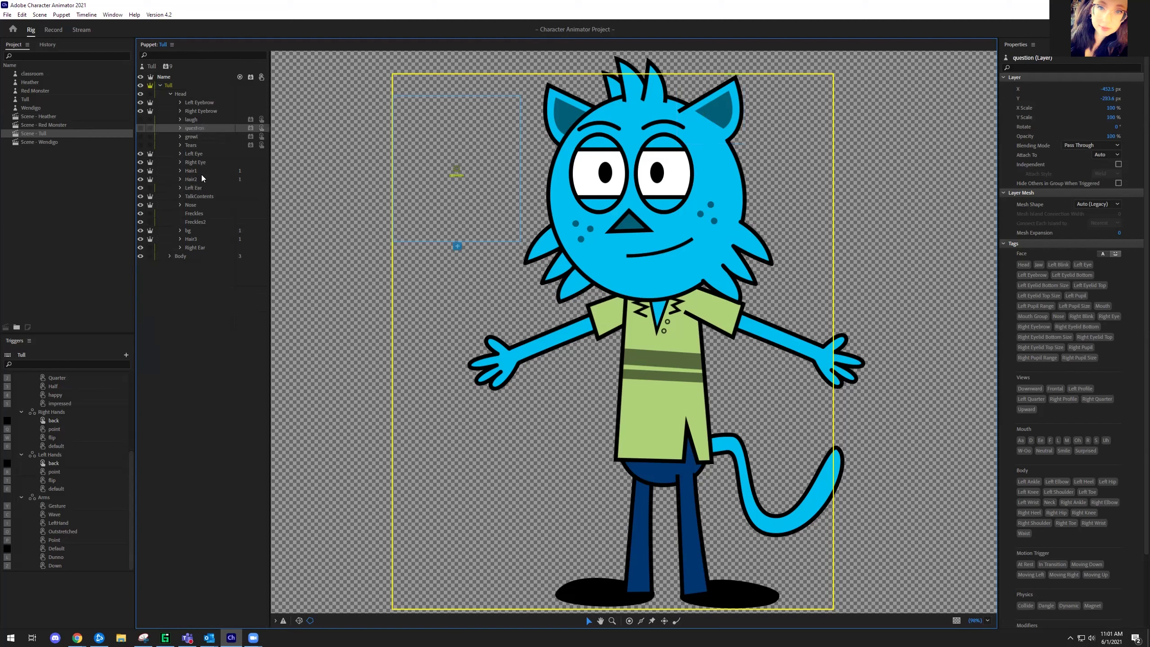
click(210, 197)
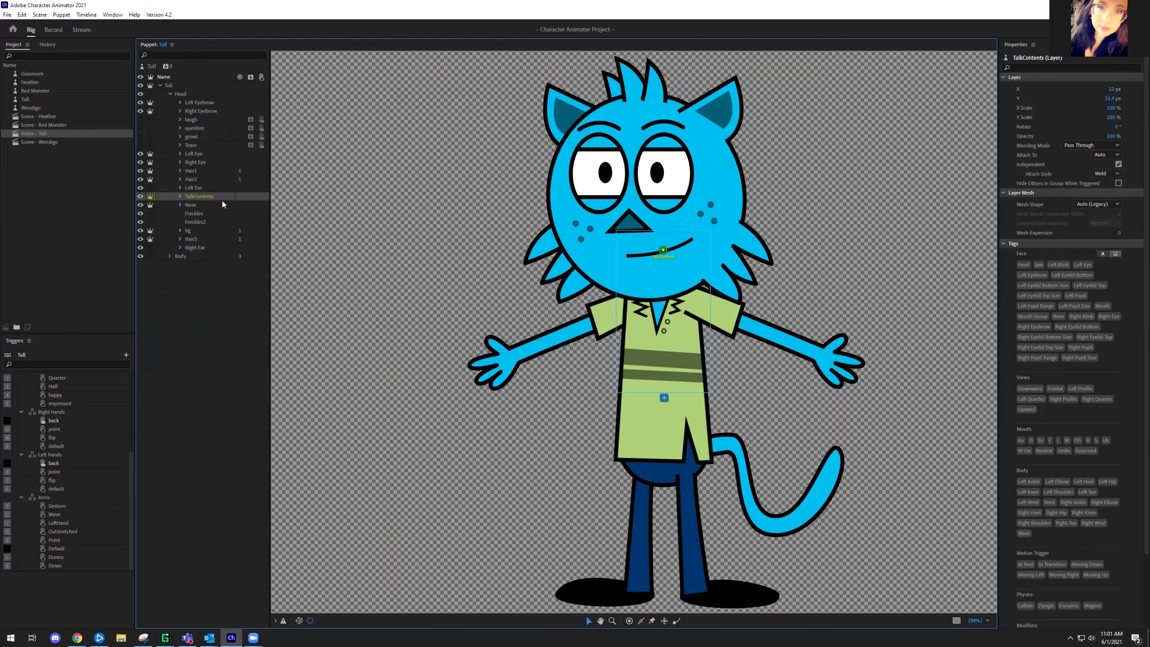
Expand TalkContents and preview the Mouth group's D, Ee, F, L and Aa shapes one at a time by toggling their visibility
click(180, 197)
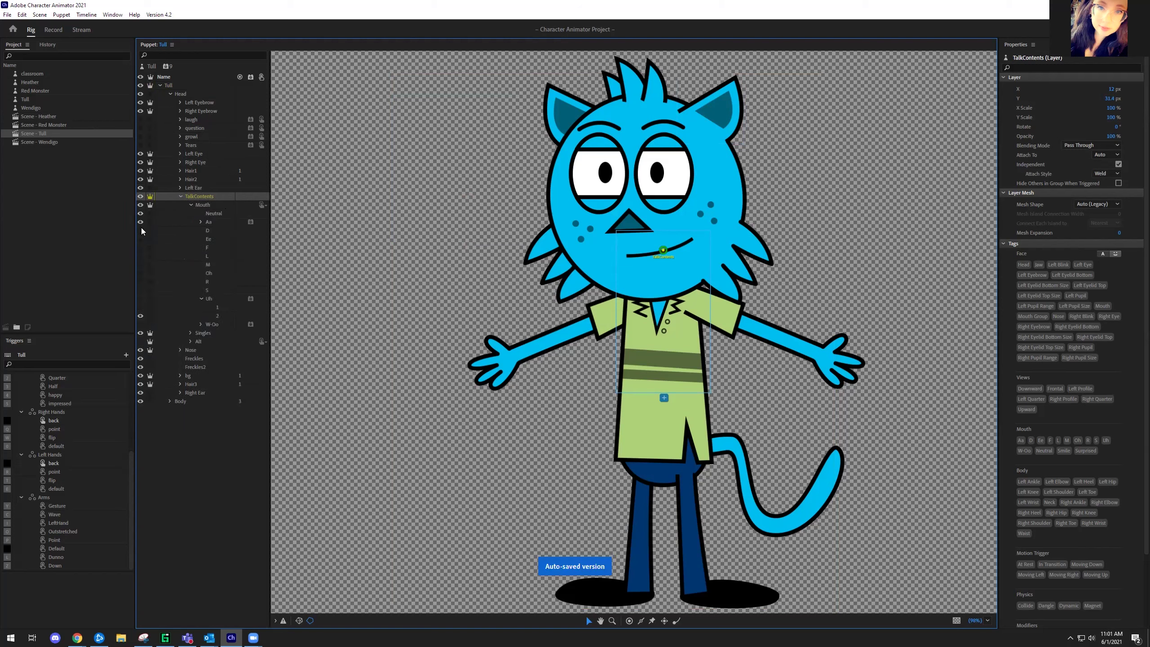
click(141, 230)
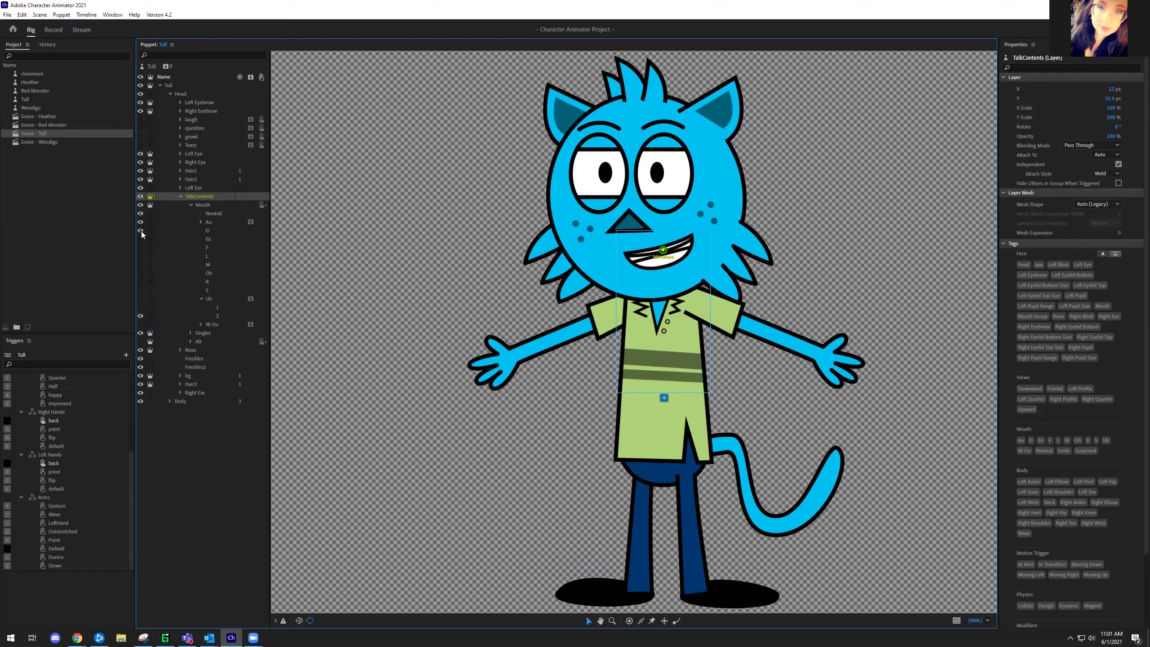
click(140, 239)
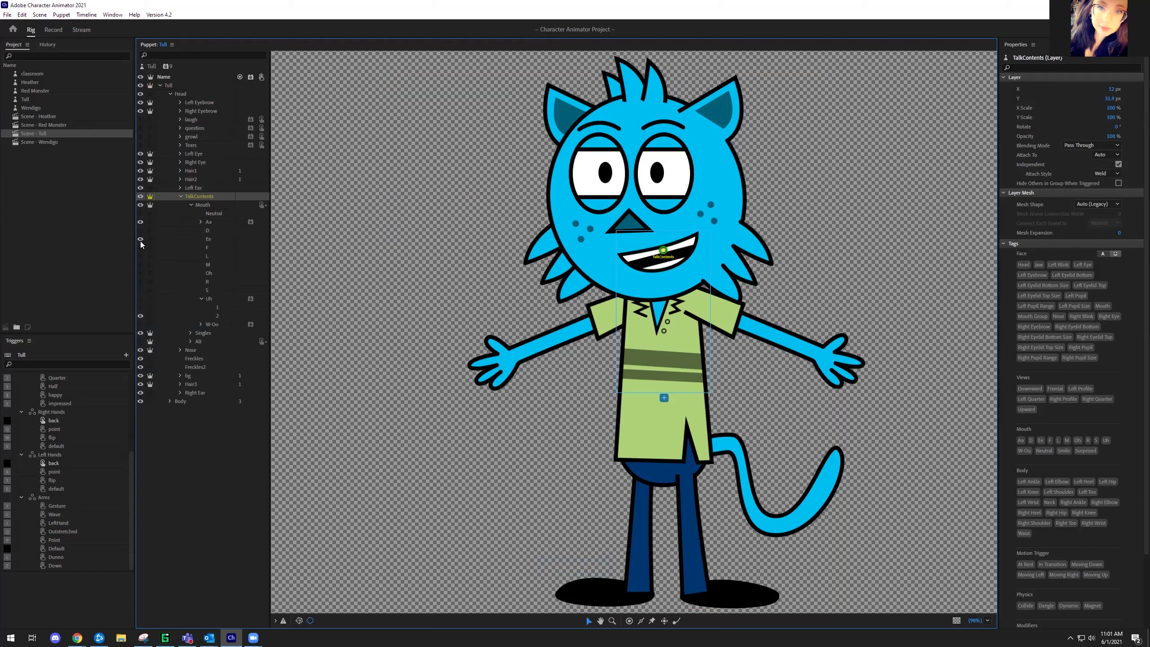
click(140, 248)
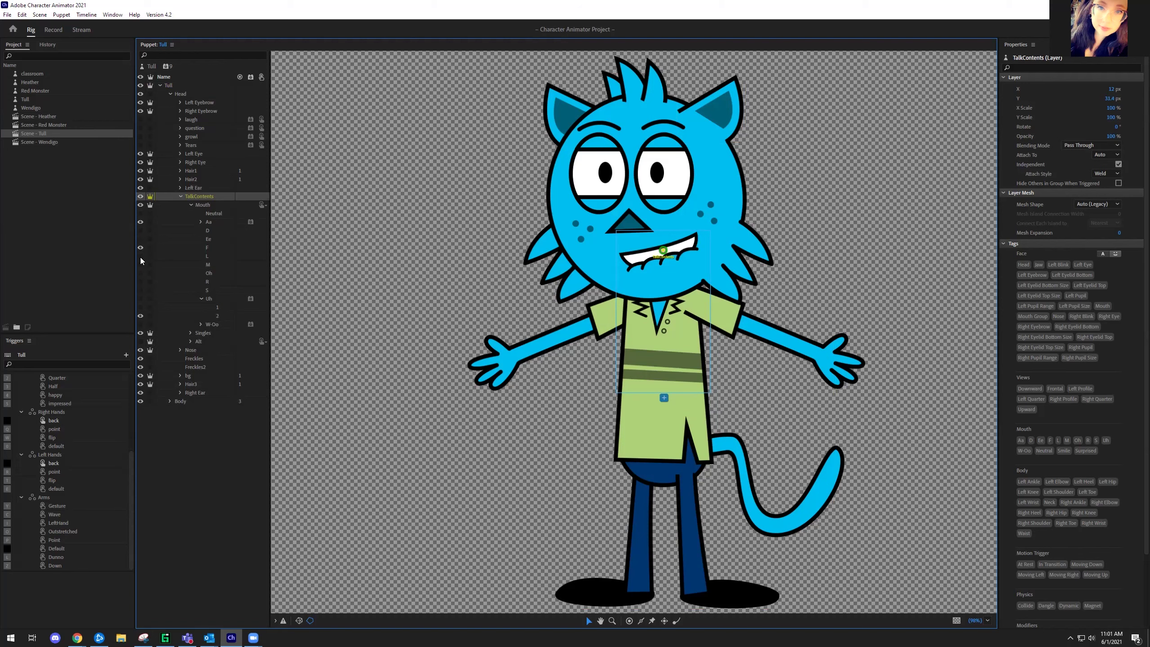
click(140, 255)
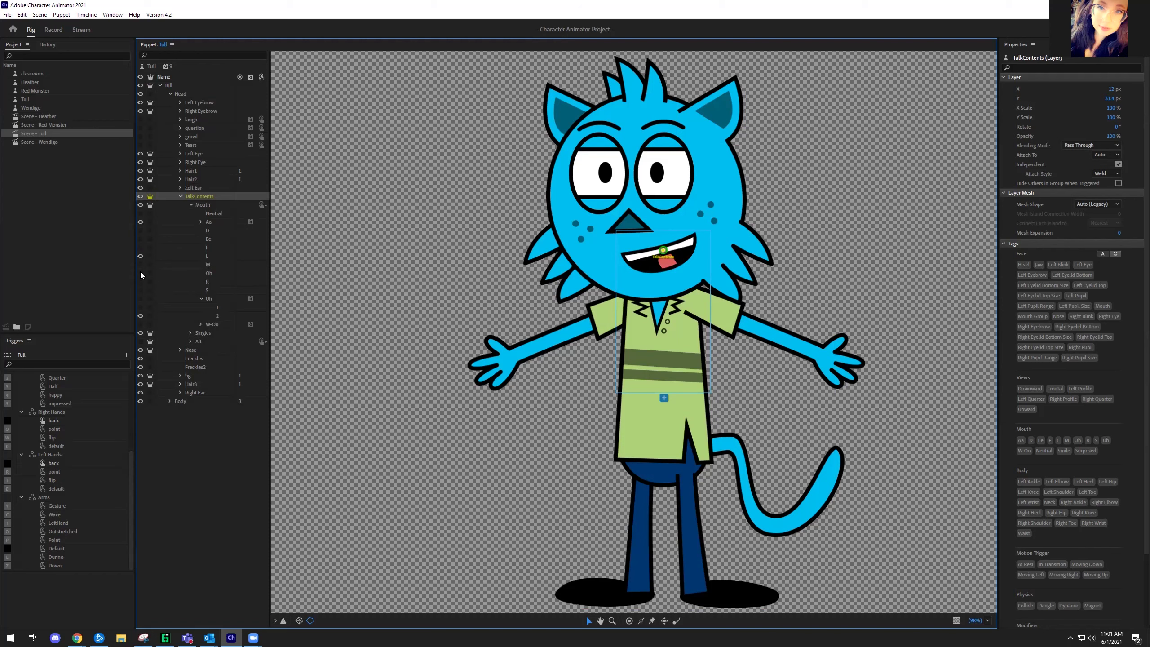
click(140, 221)
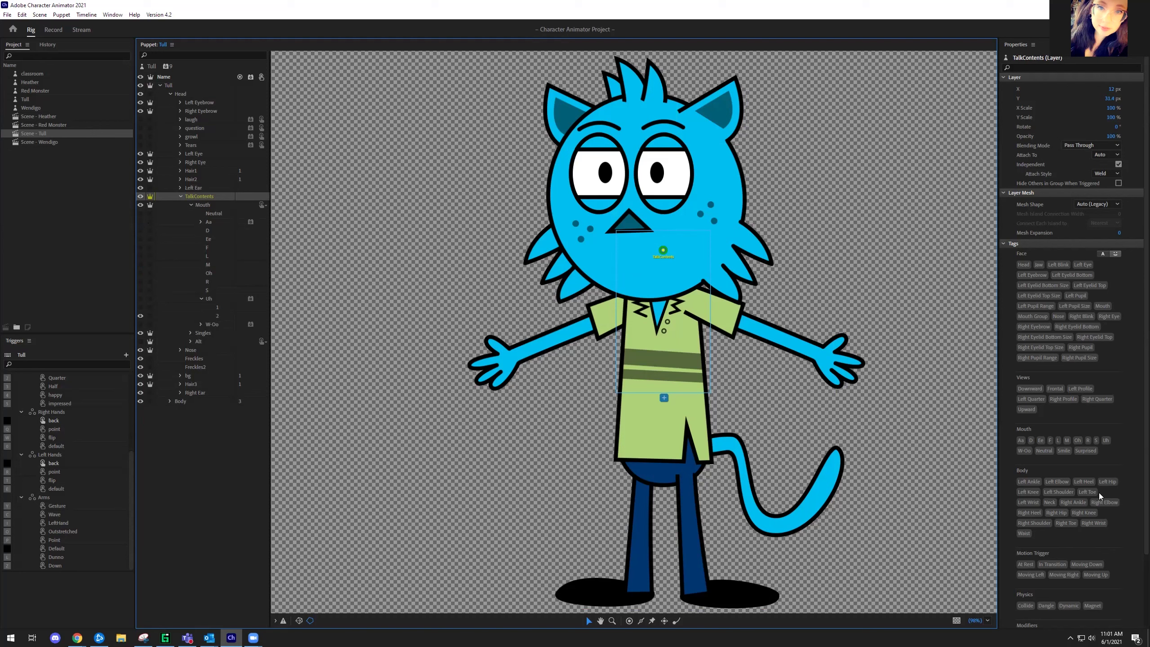
Review the tags available for TalkContents, make the Neutral mouth visible again and collapse the TalkContents layer
scroll(1099, 495, down, 3)
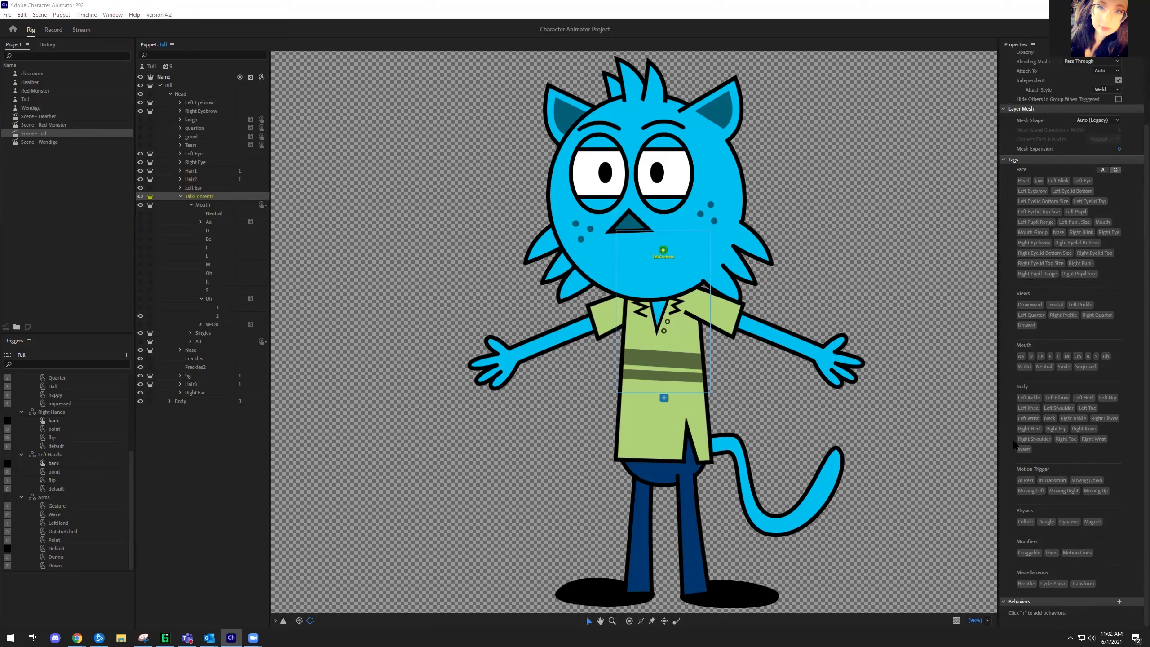
scroll(1068, 550, up, 2)
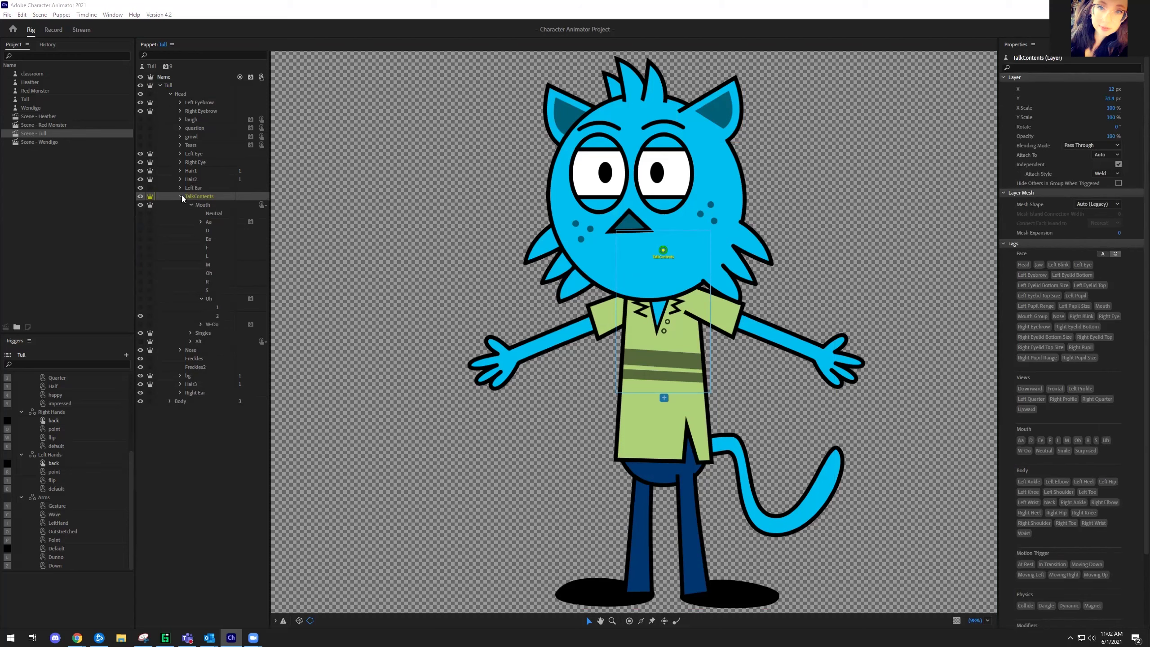
scroll(1072, 490, down, 2)
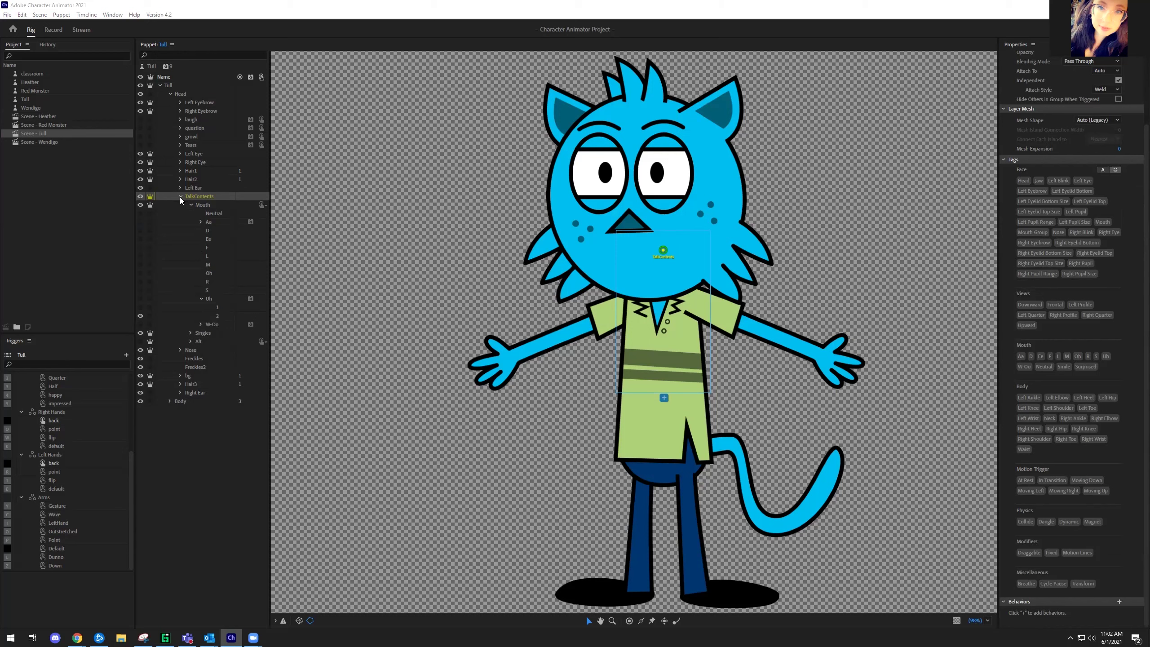
click(140, 213)
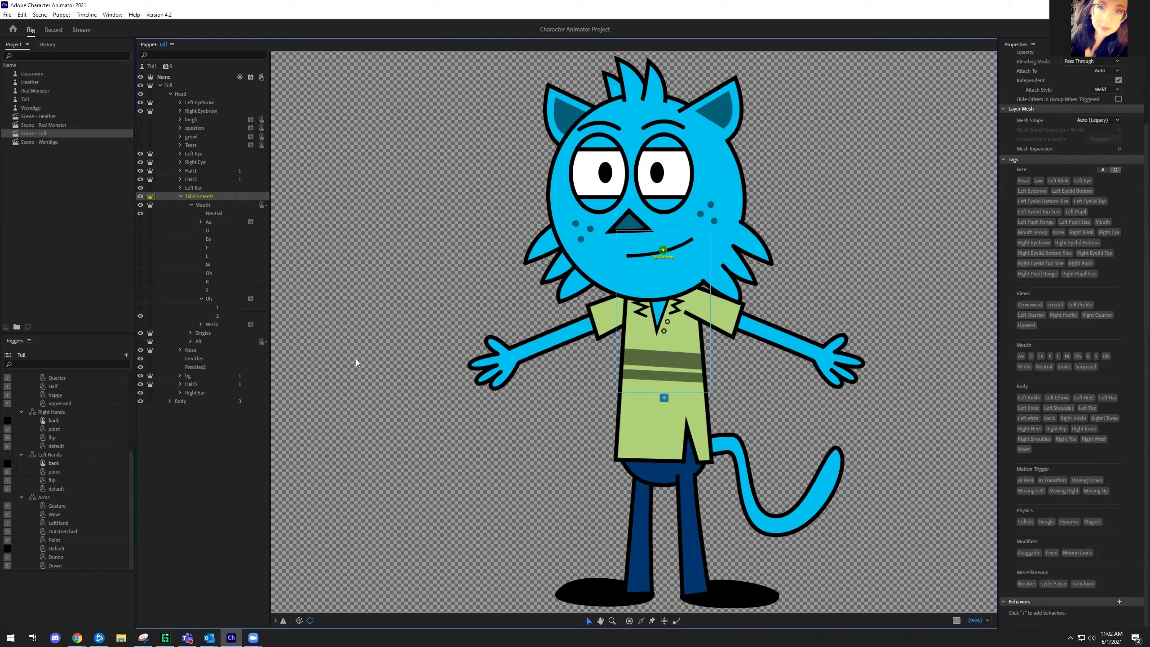
click(180, 197)
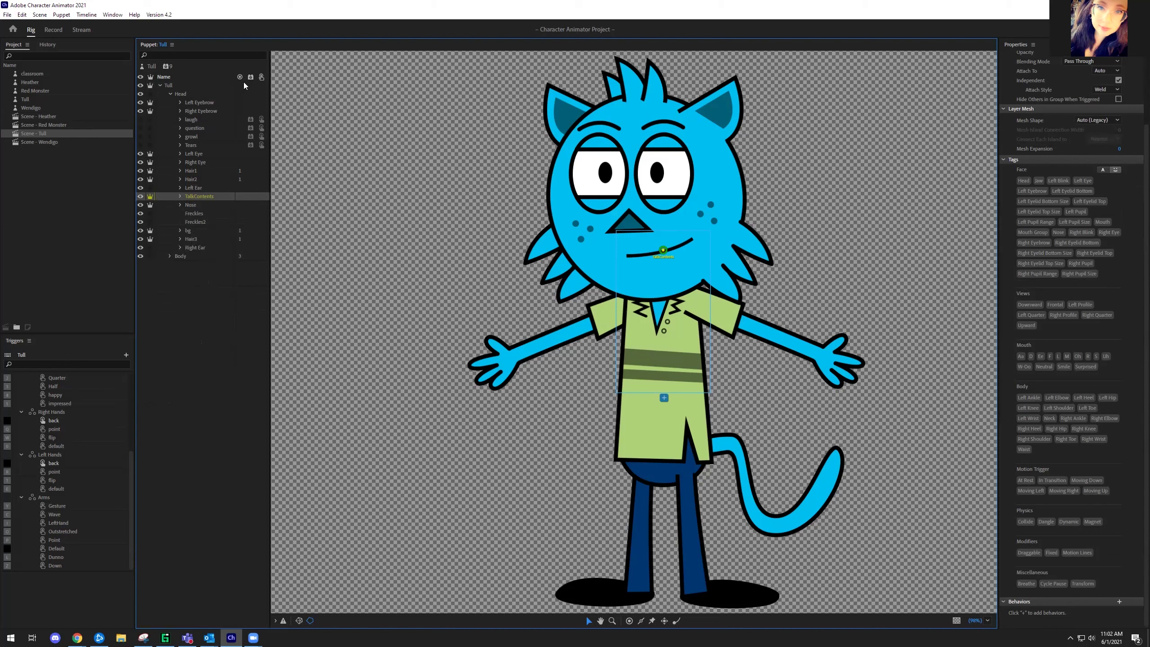
Examine the list of behaviors applied to the Tull puppet, including Dragger, Eye Gaze, Limb IK, Lip Sync and Physics
click(166, 68)
right_click(165, 75)
click(146, 76)
click(166, 67)
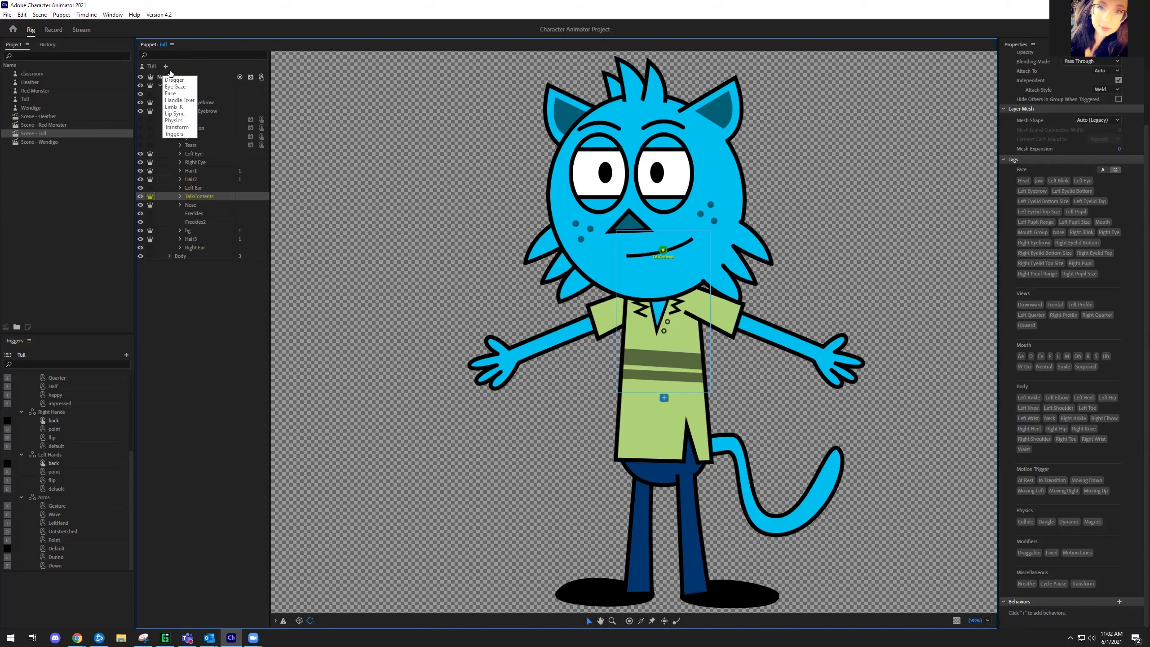
click(167, 67)
click(170, 67)
click(170, 67)
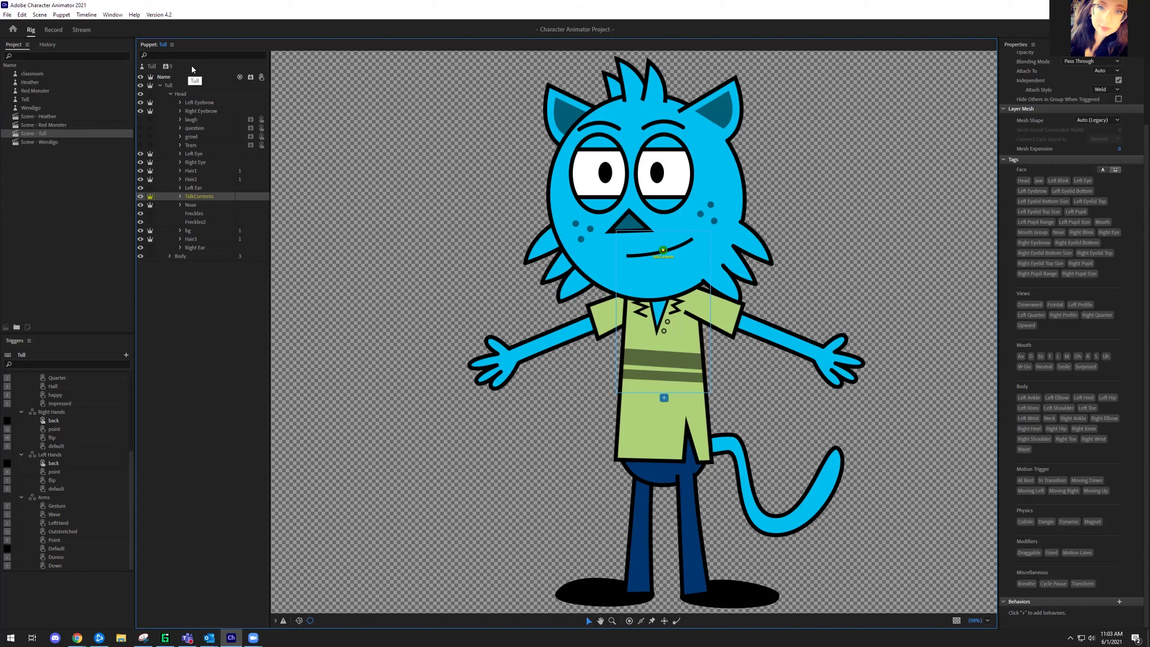
click(183, 68)
click(168, 66)
click(166, 67)
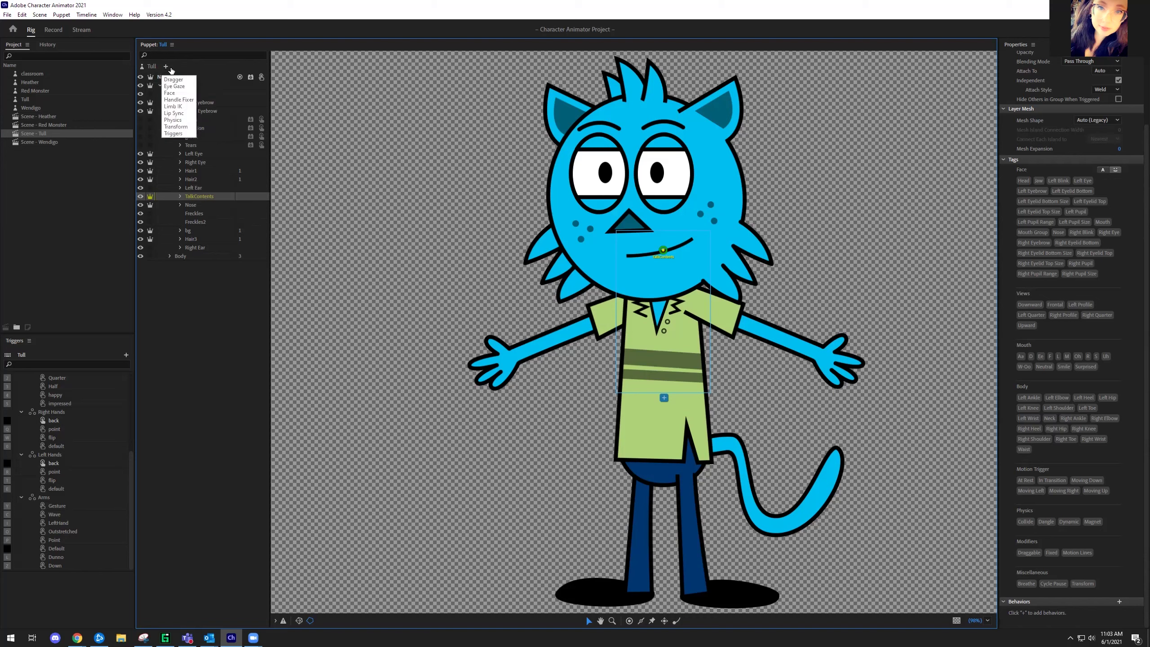
click(168, 67)
click(169, 71)
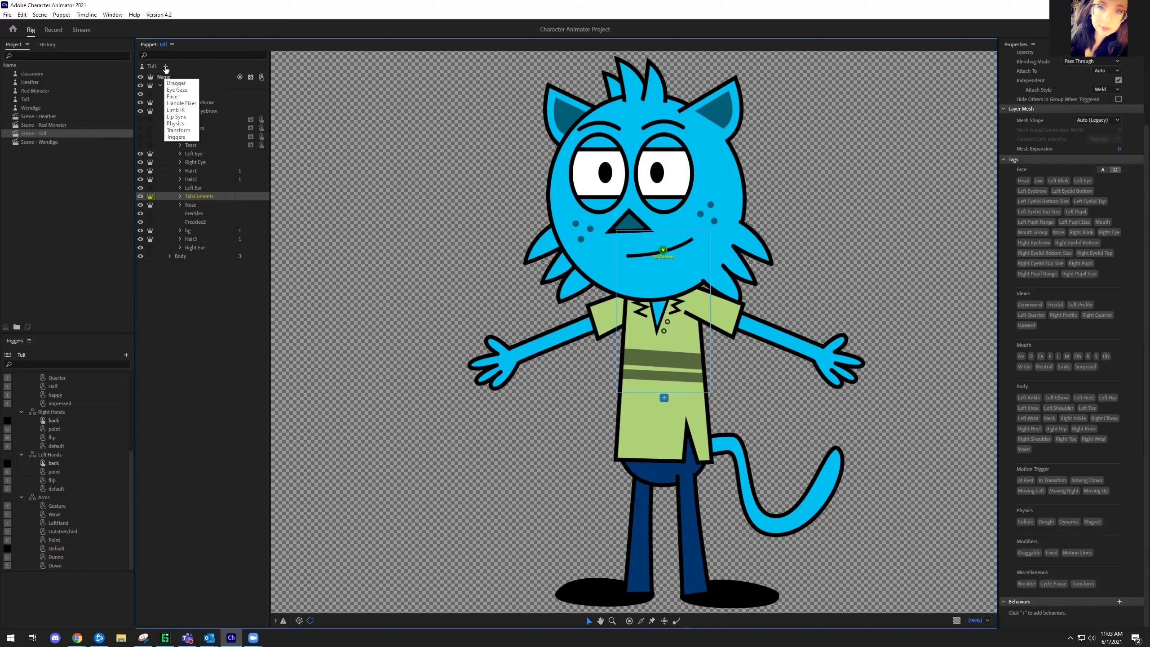
click(166, 68)
click(167, 69)
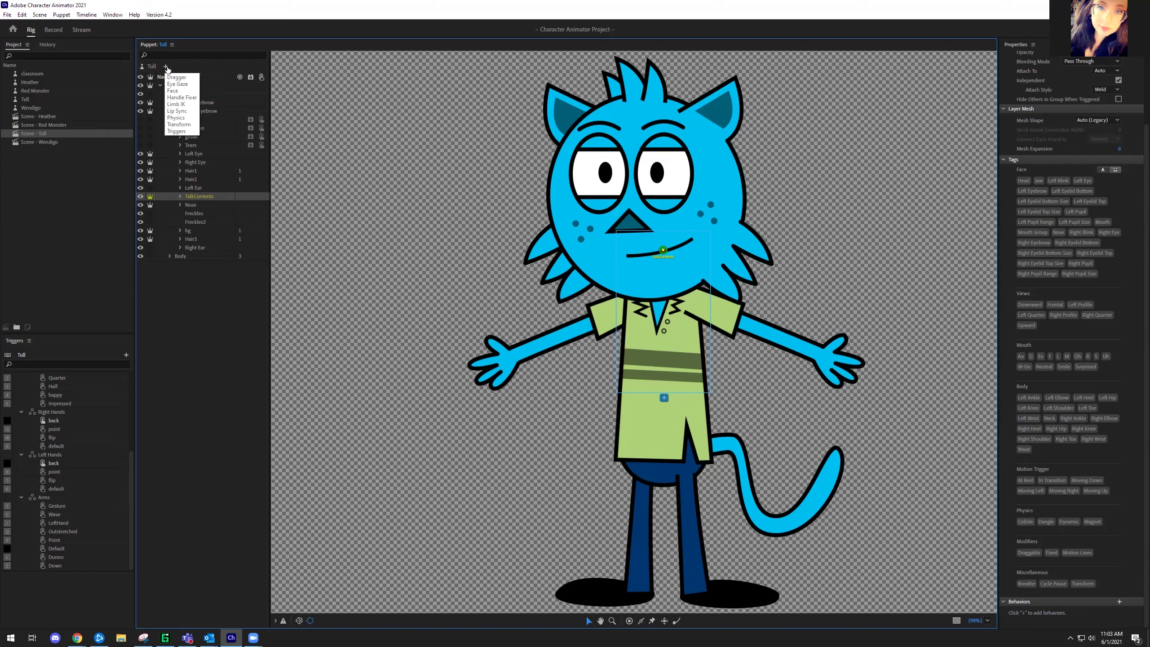
click(165, 67)
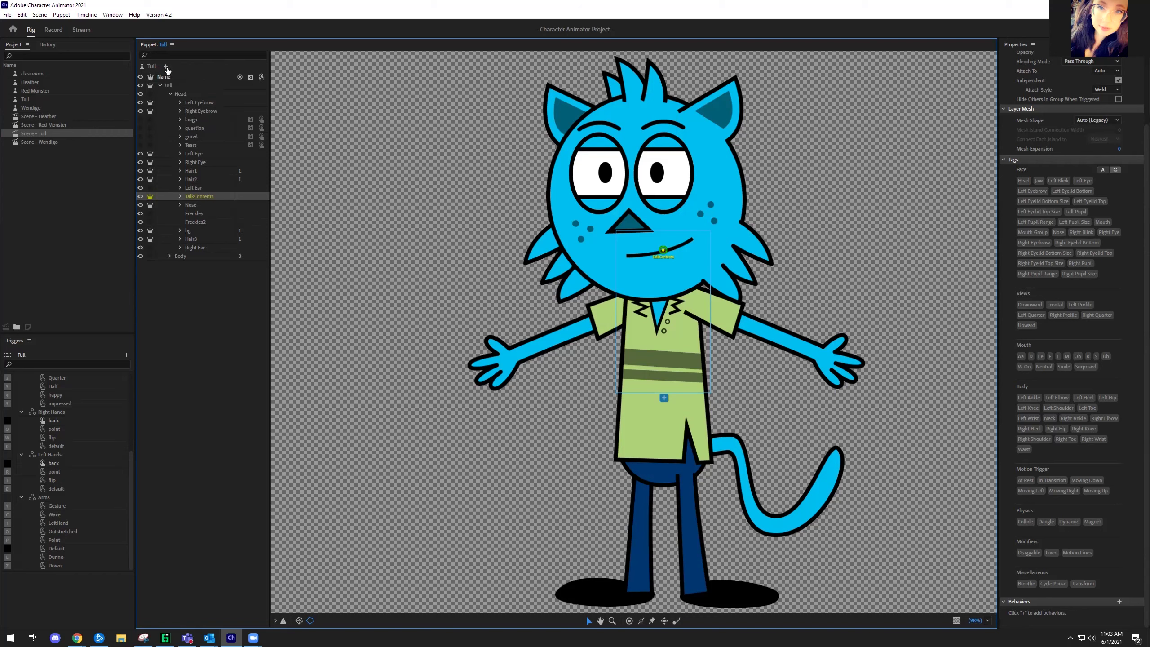
click(164, 67)
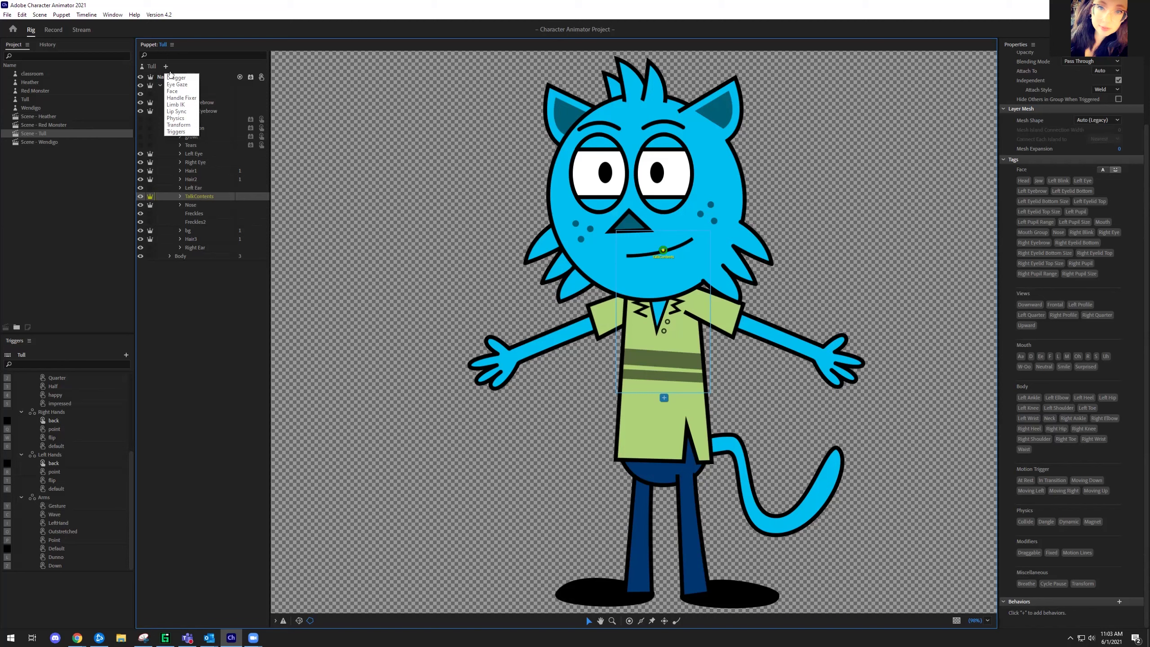
click(170, 74)
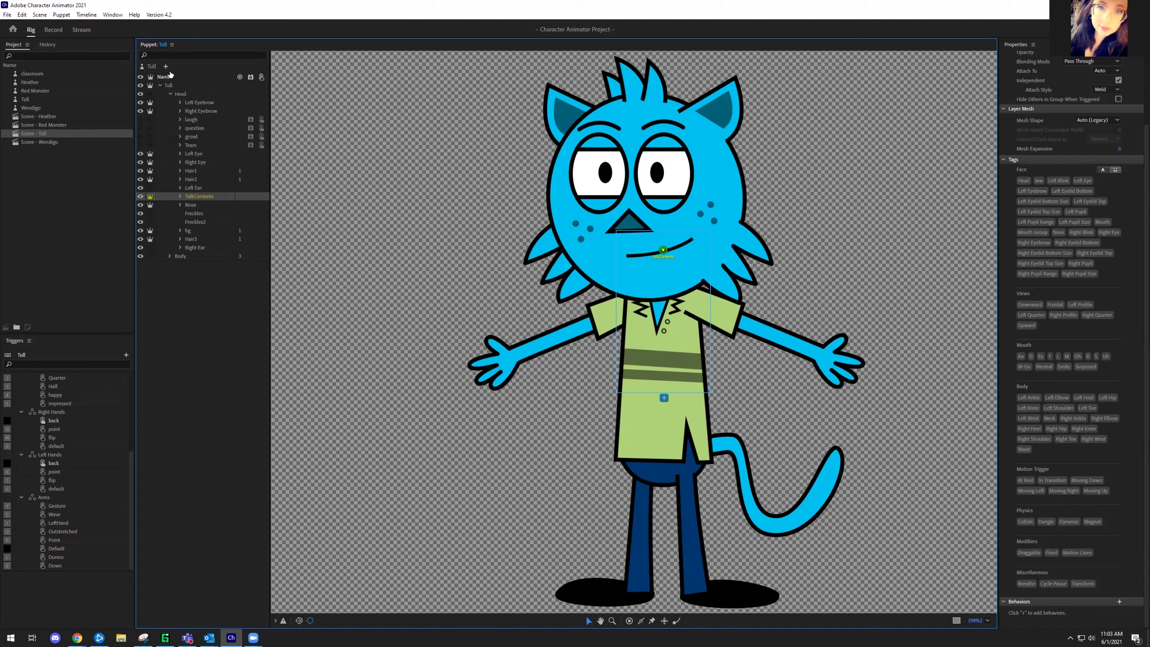
click(166, 66)
mouse_move(167, 68)
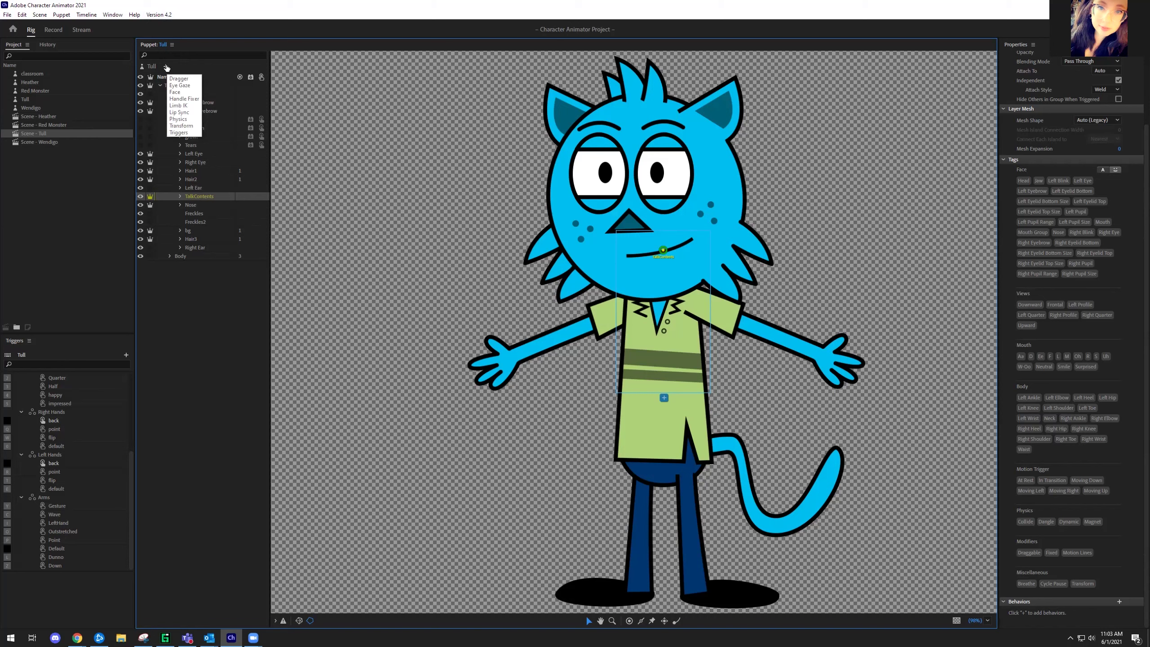
click(166, 68)
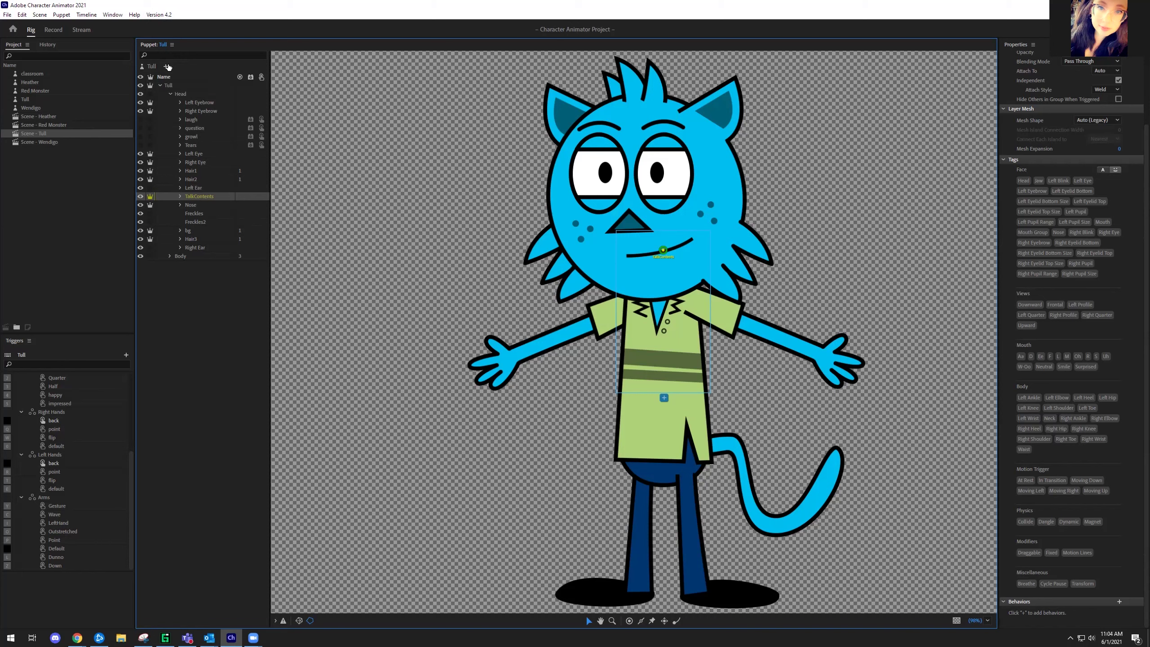
click(168, 67)
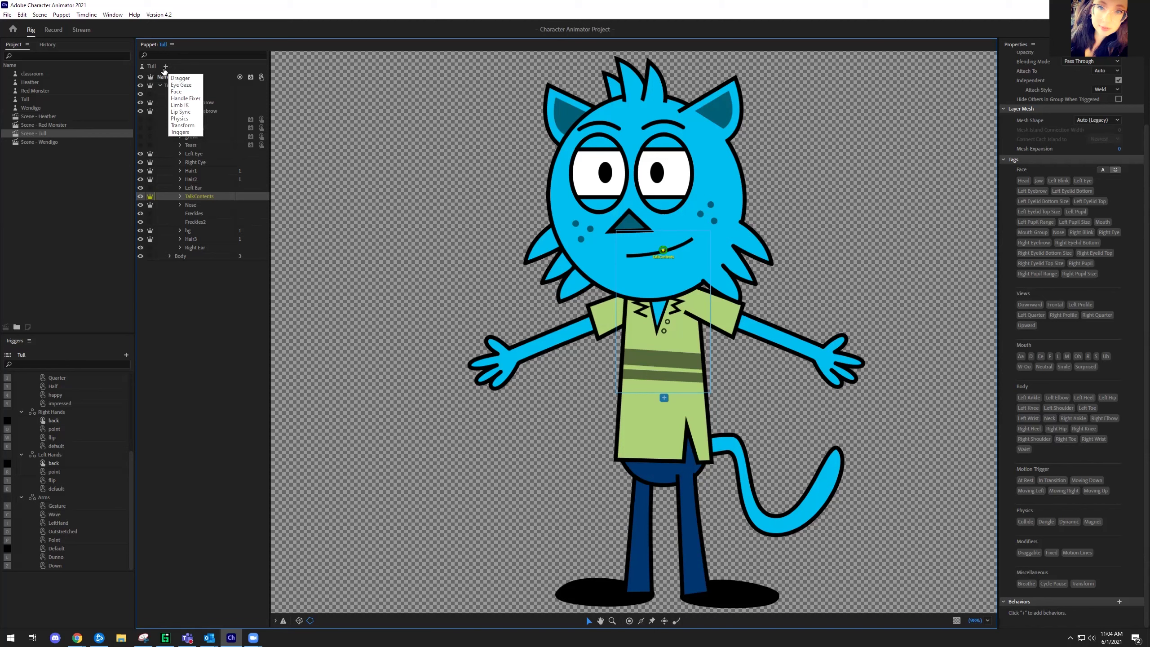
click(164, 70)
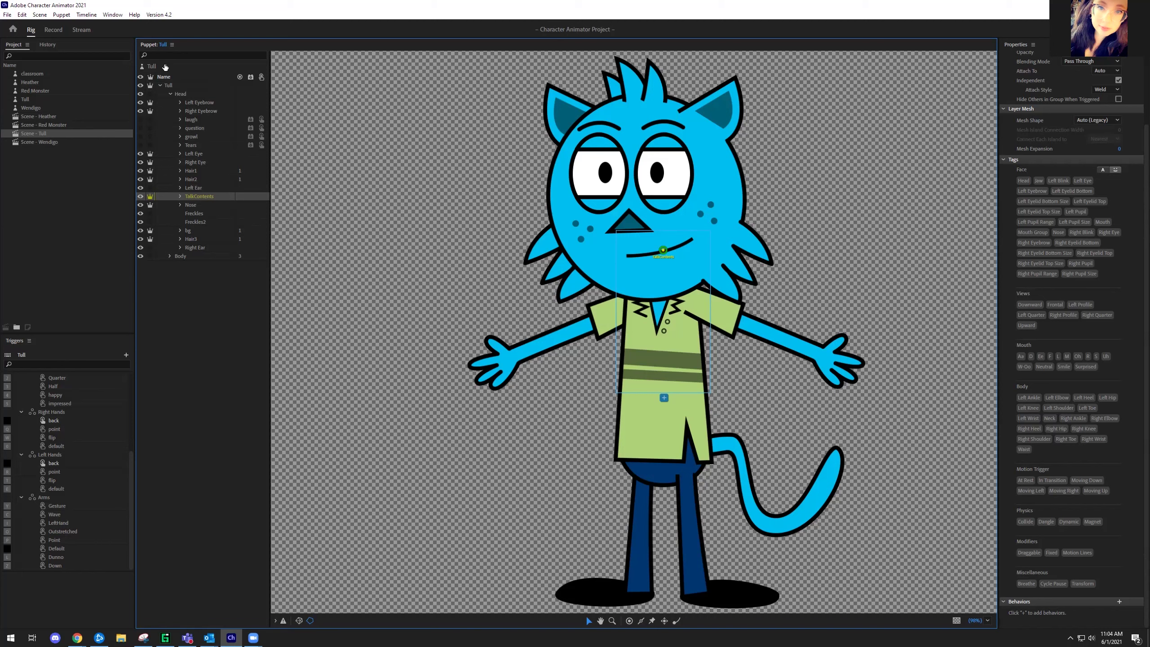
click(164, 67)
click(166, 68)
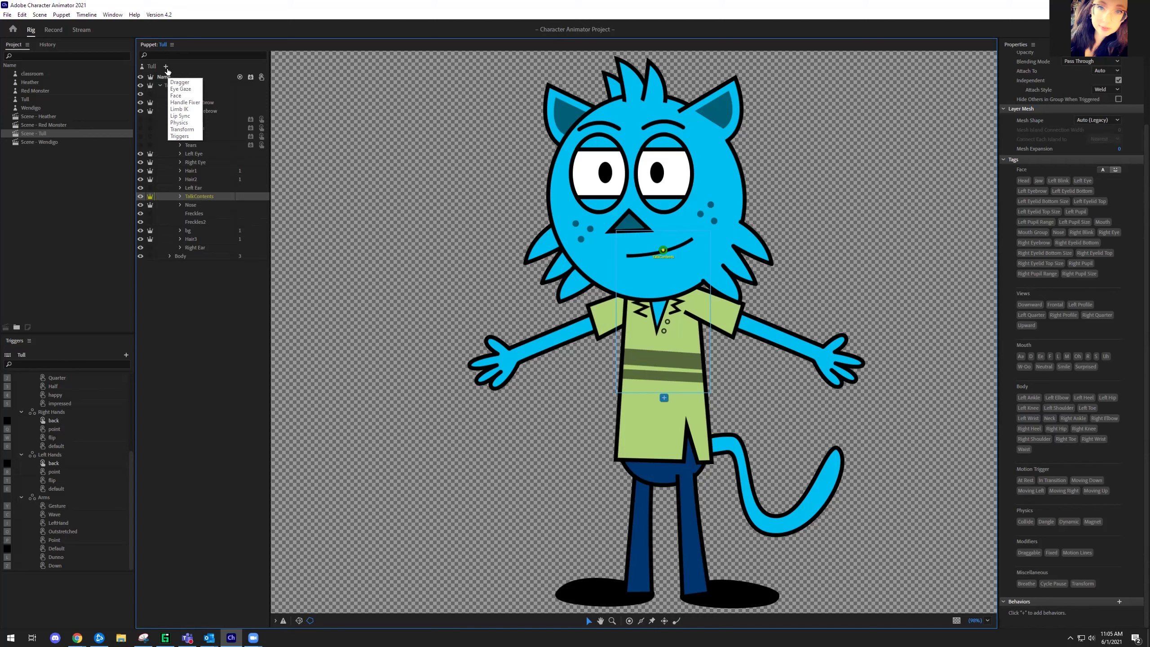
click(167, 69)
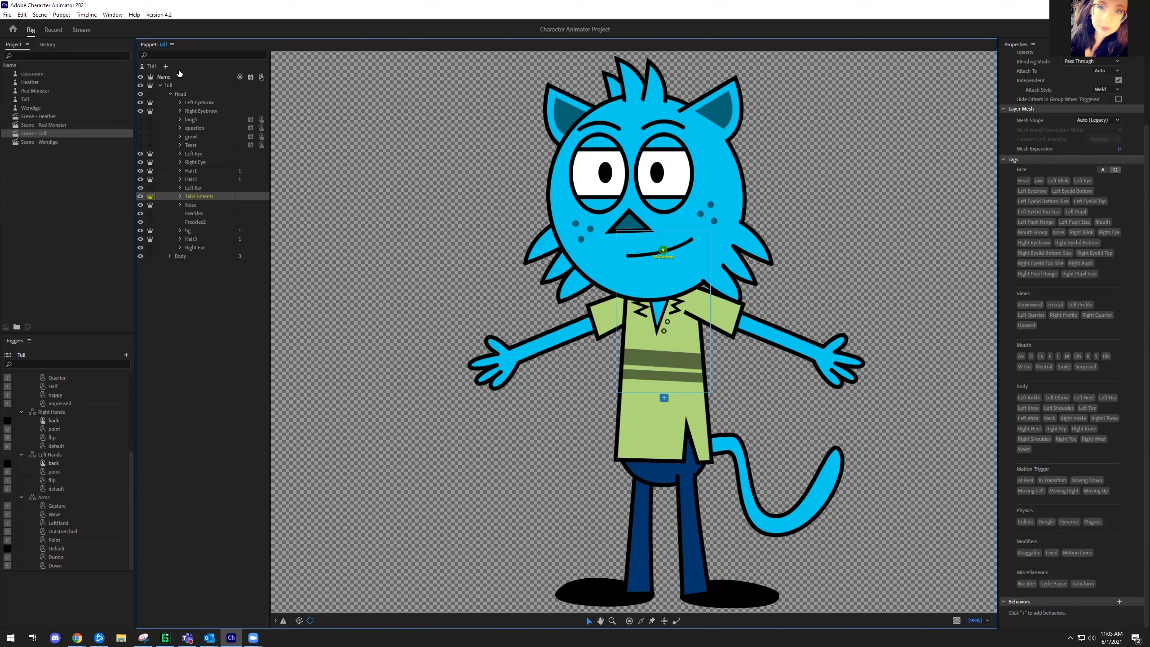
click(166, 68)
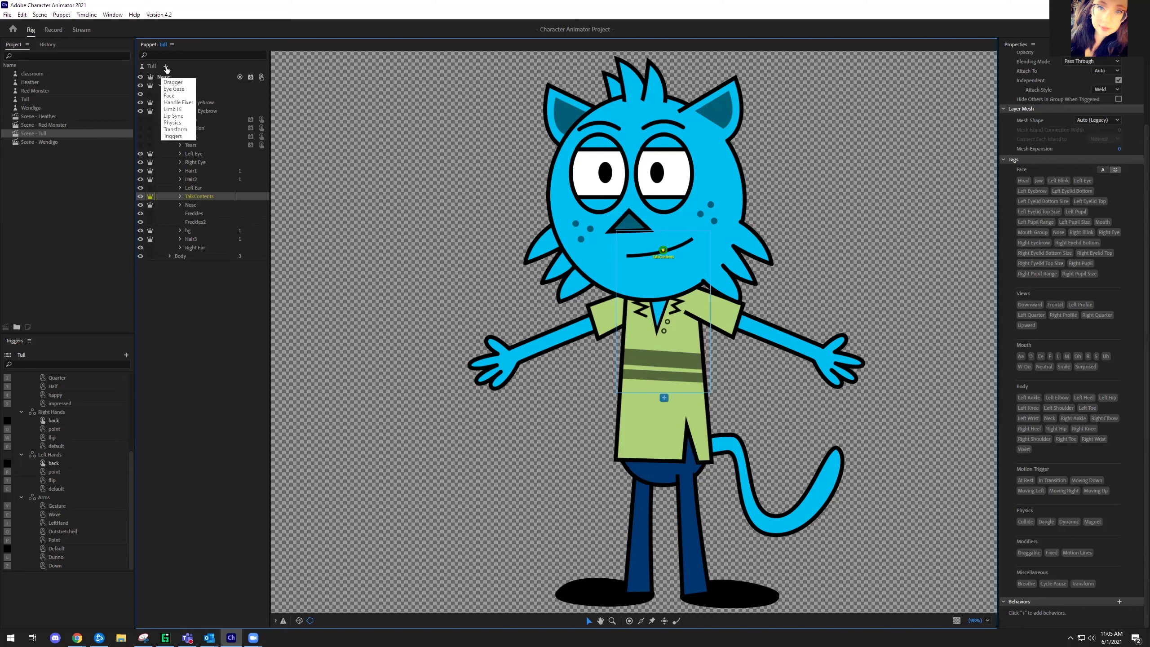
click(251, 510)
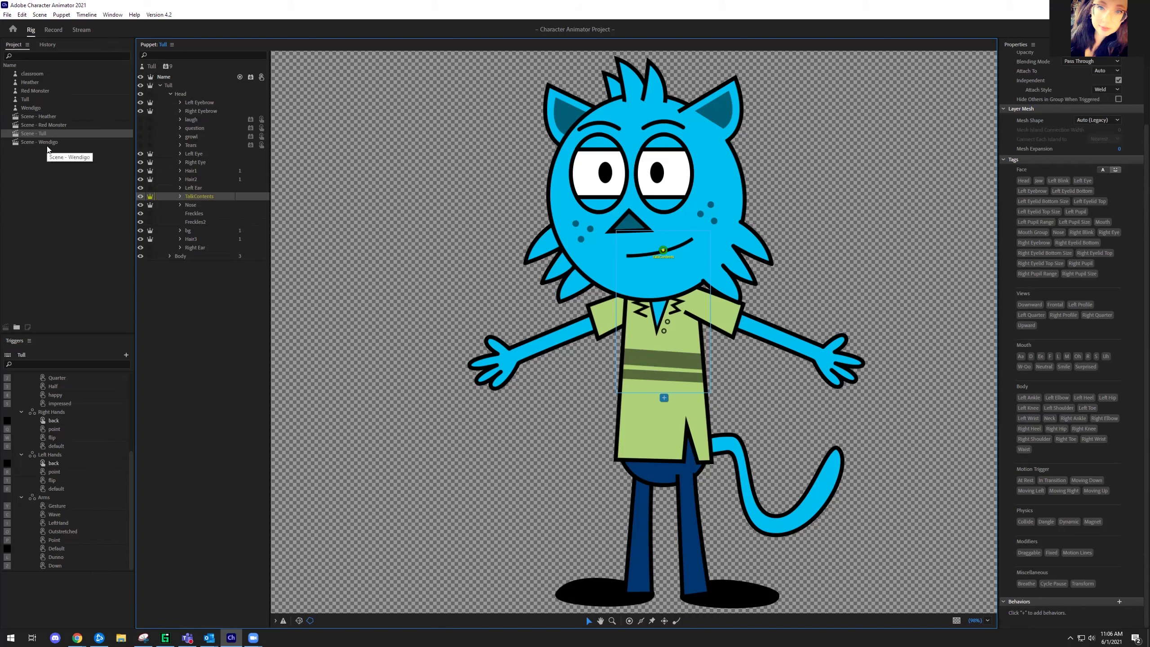
Open Scene - Heather and fire the puppet's hat triggers repeatedly to make the witch hat appear and vanish in a poof
click(52, 116)
double_click(52, 117)
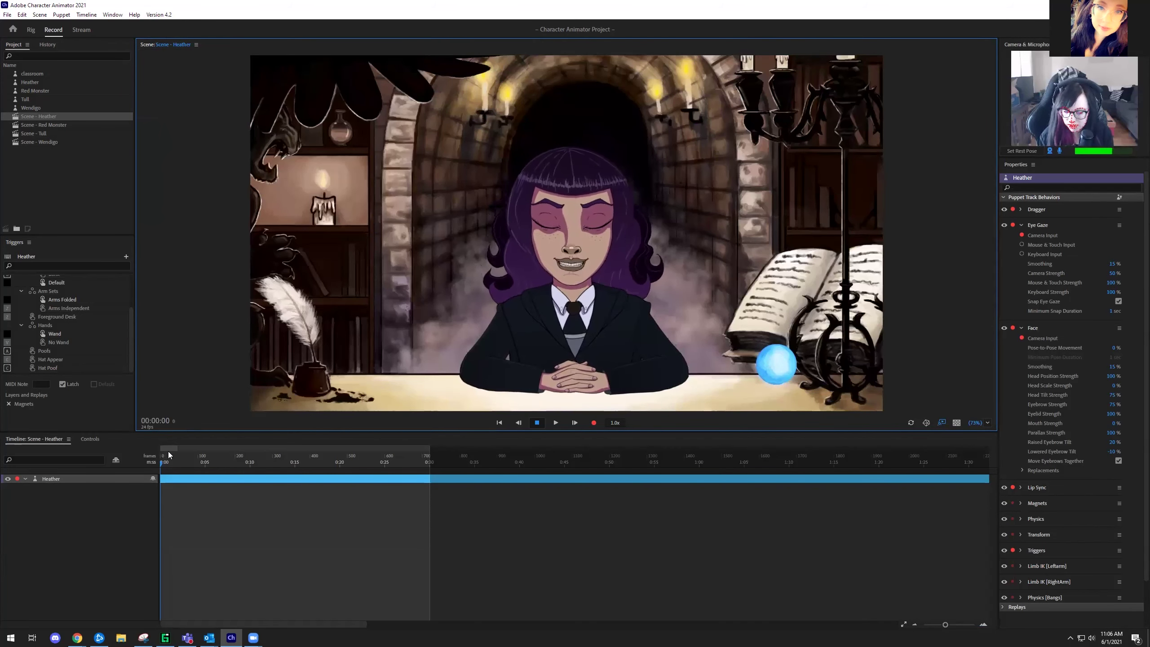
key(c)
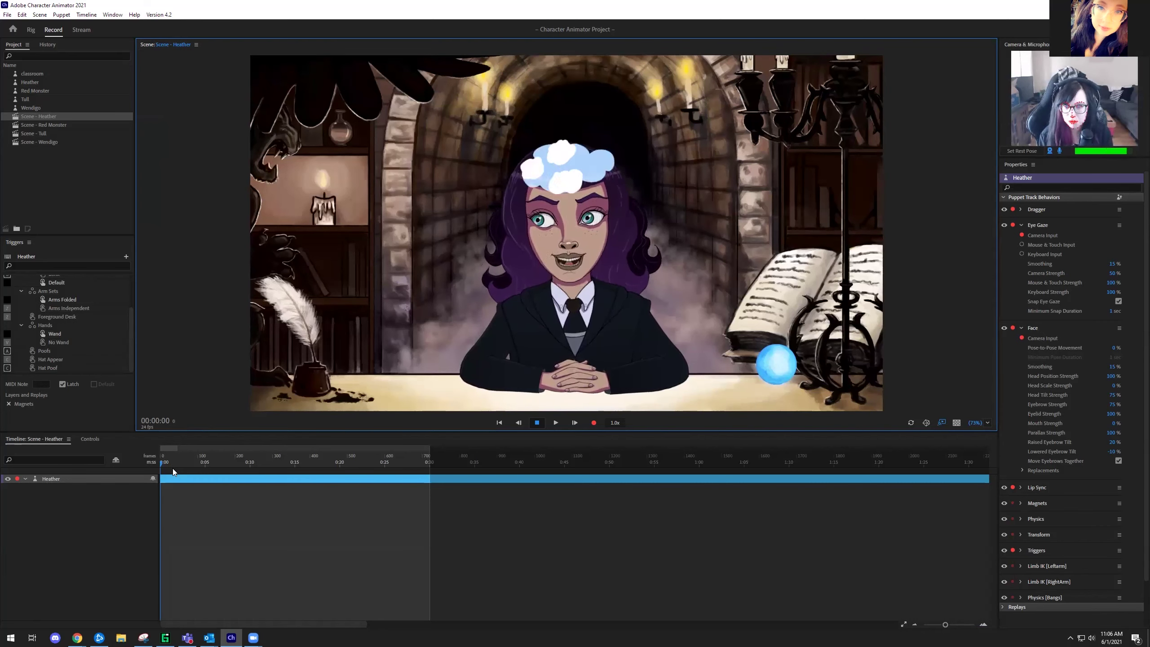
key(c)
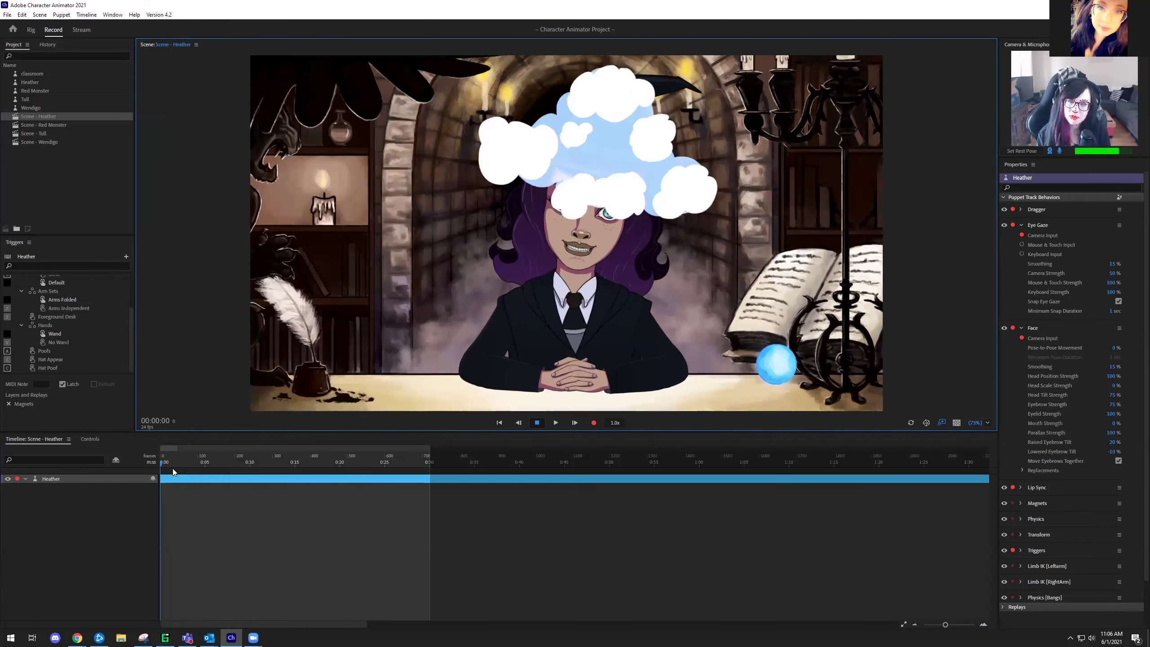
key(c)
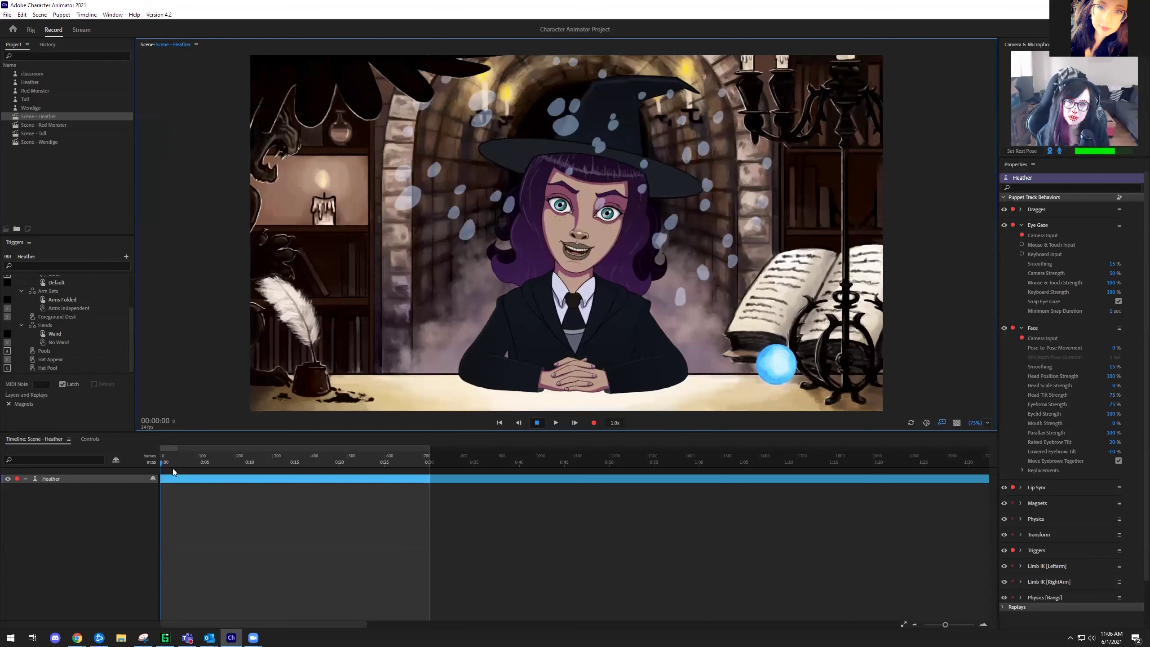
key(c)
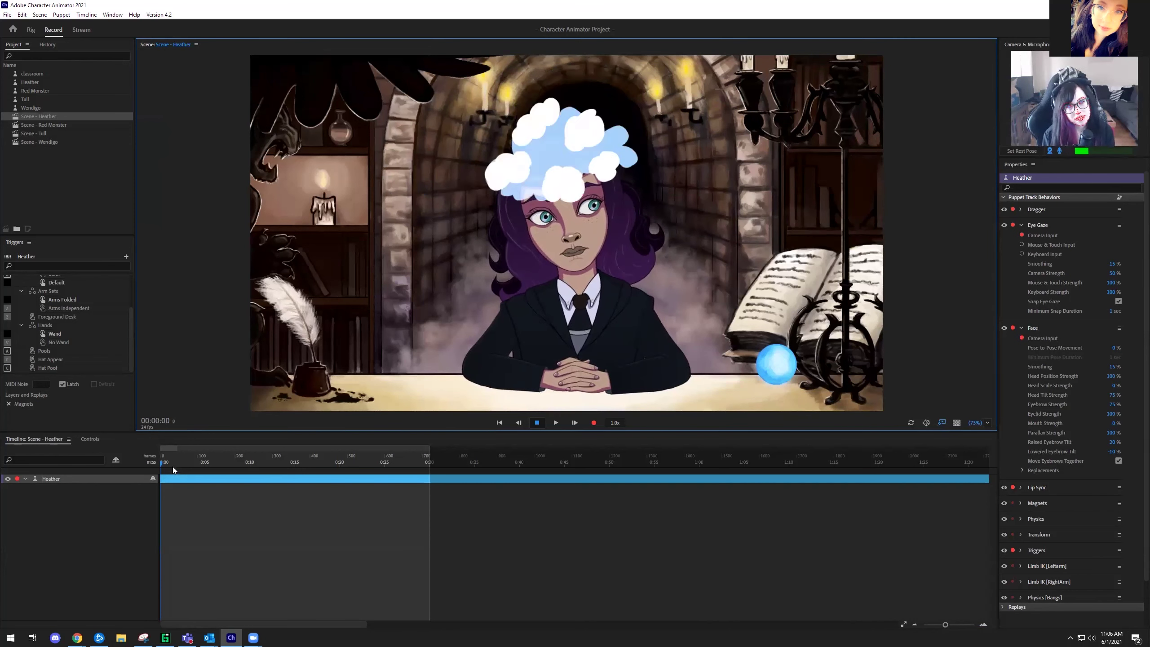
key(c)
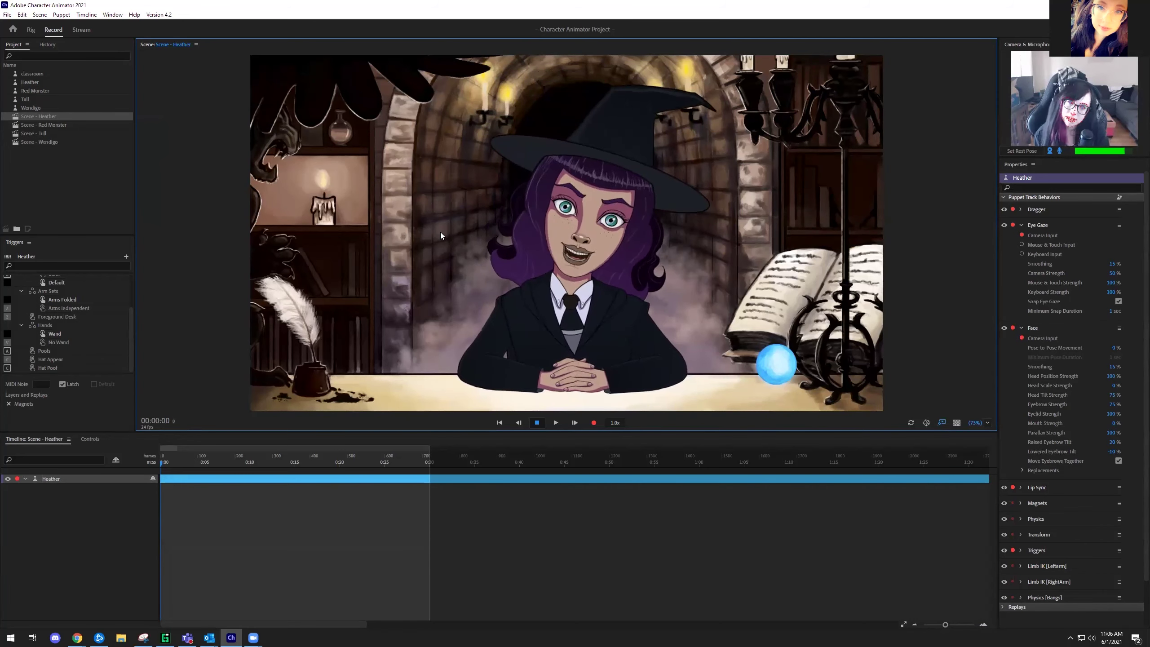
key(c)
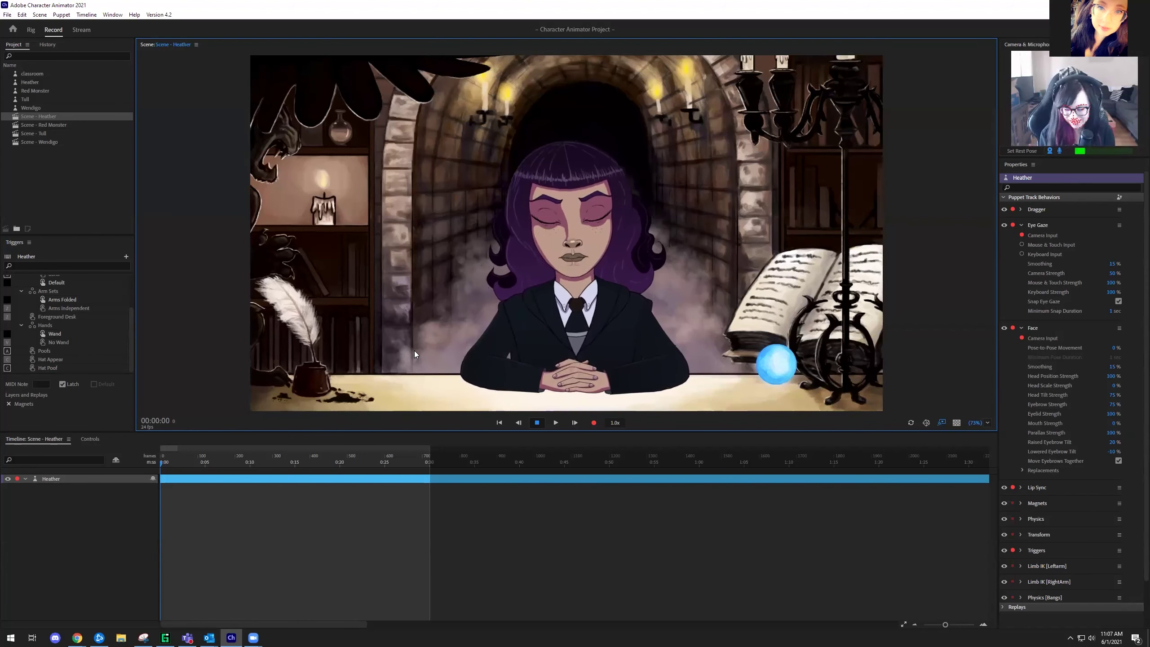
Switch Heather's arm set to Arms Independent
key(2)
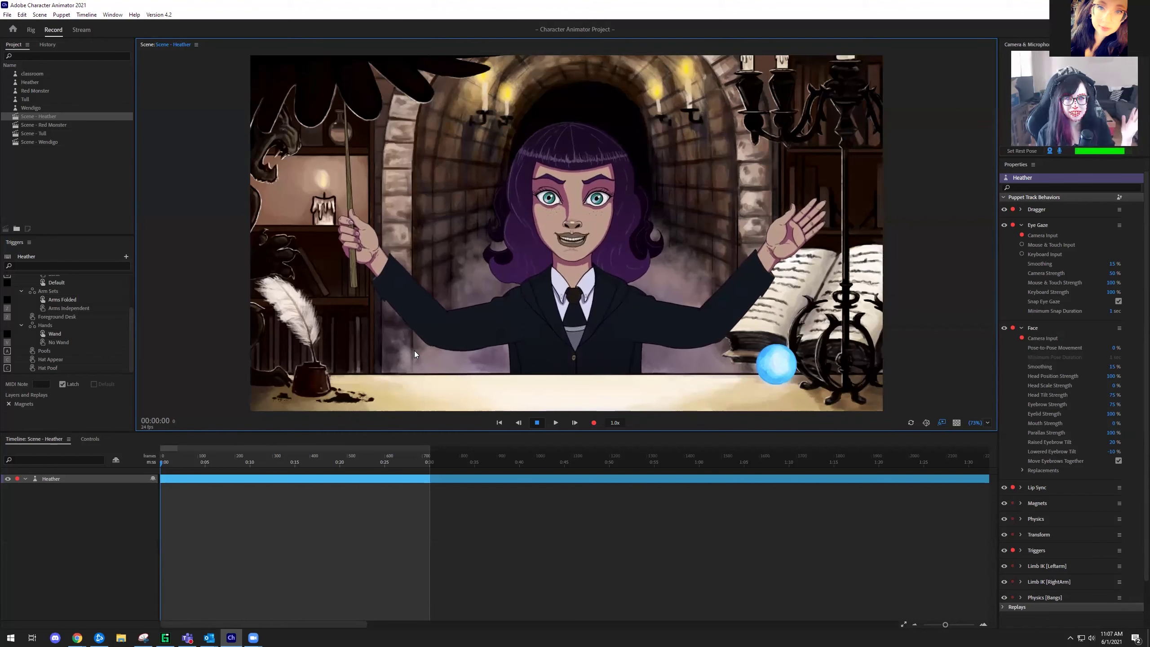
Trigger Heather's folded arms and make her witch hat appear
key(2)
key(c)
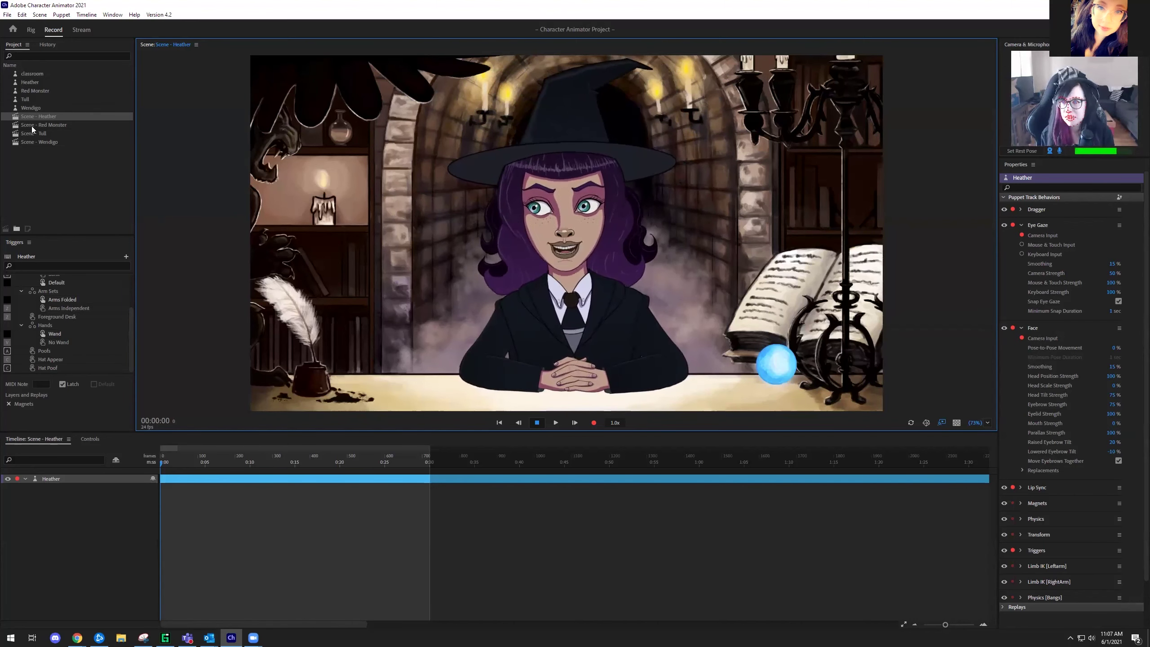
Open Scene - Tull and select the Tull puppet track so its own triggers are listed
click(52, 133)
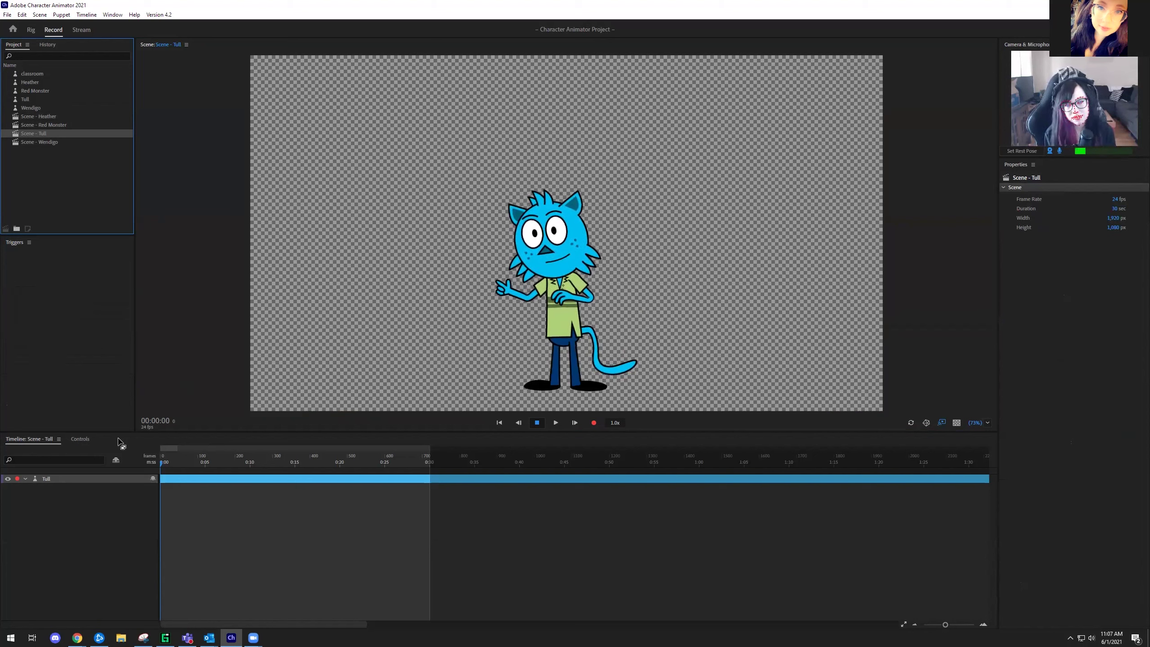
key(Up)
key(Up)
key(Up)
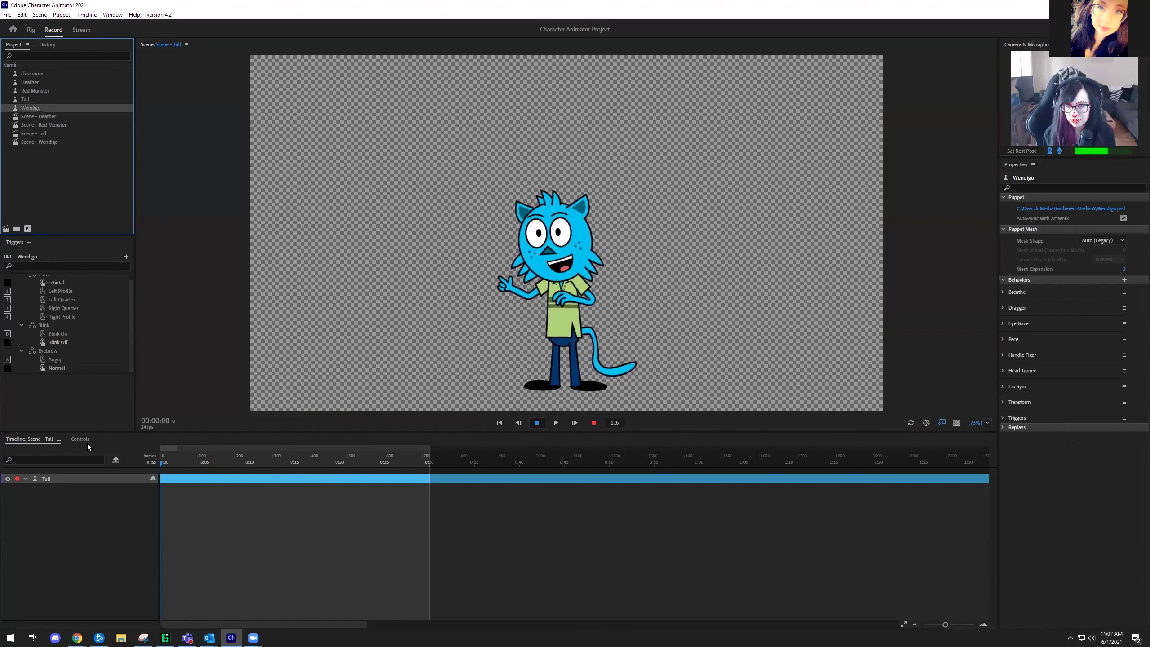
scroll(82, 331, up, 1)
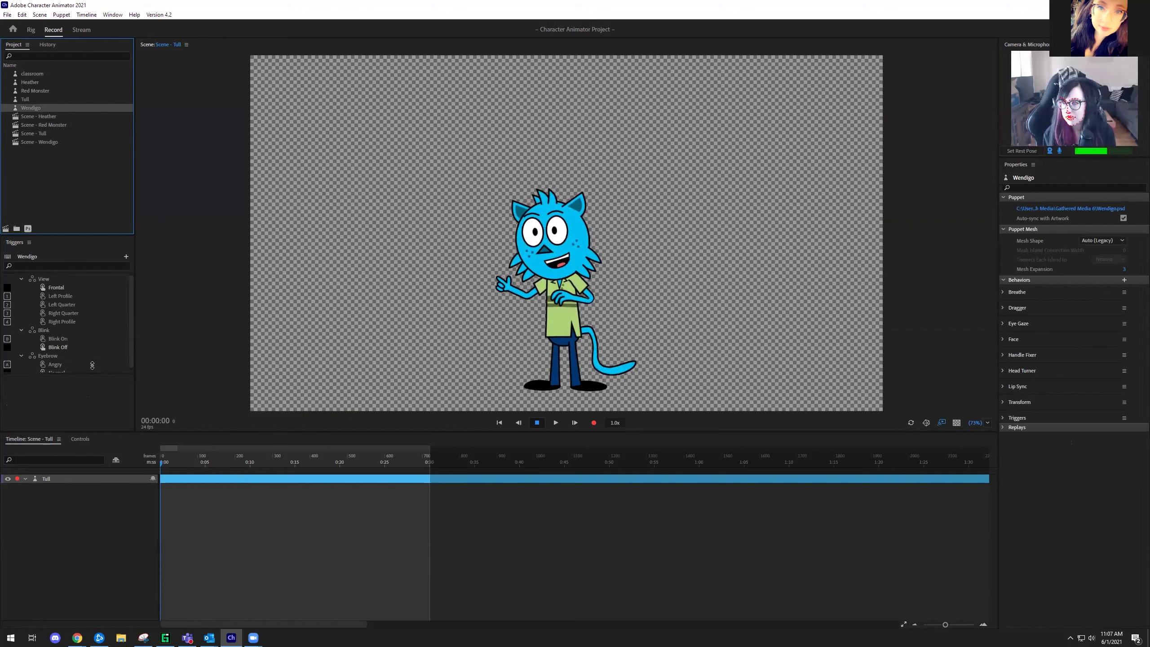
scroll(67, 337, down, 1)
click(58, 477)
Compare Tull's posed puppet in the Record workspace with its arm, hand and expression triggers in the Rig workspace
click(31, 30)
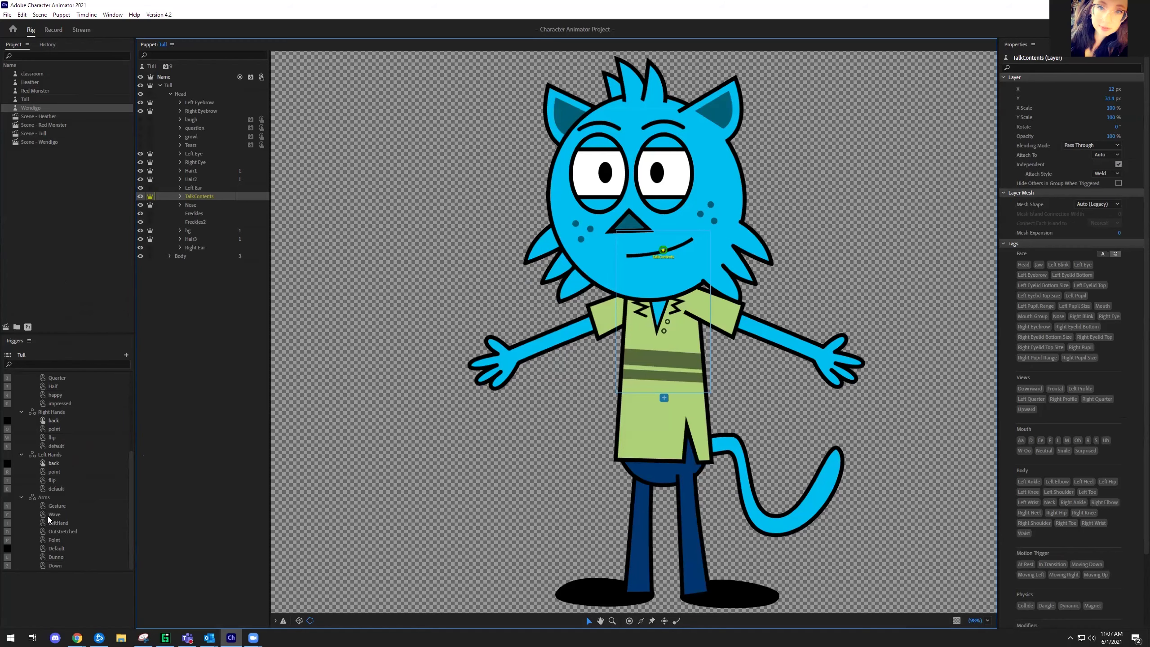
click(59, 30)
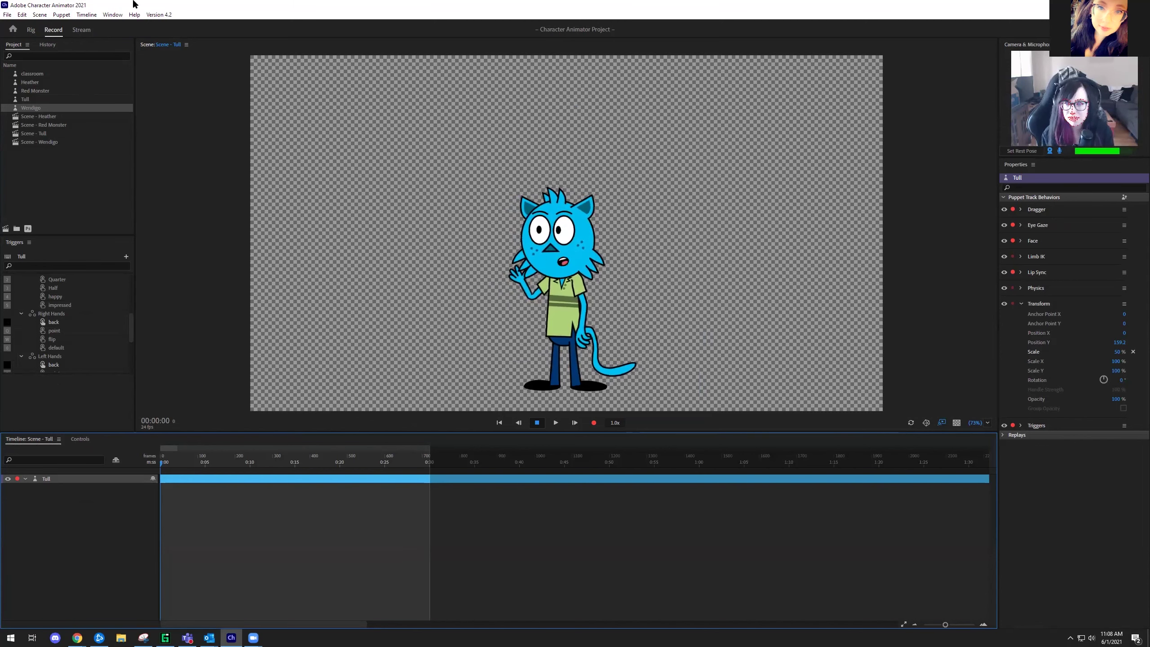
click(31, 30)
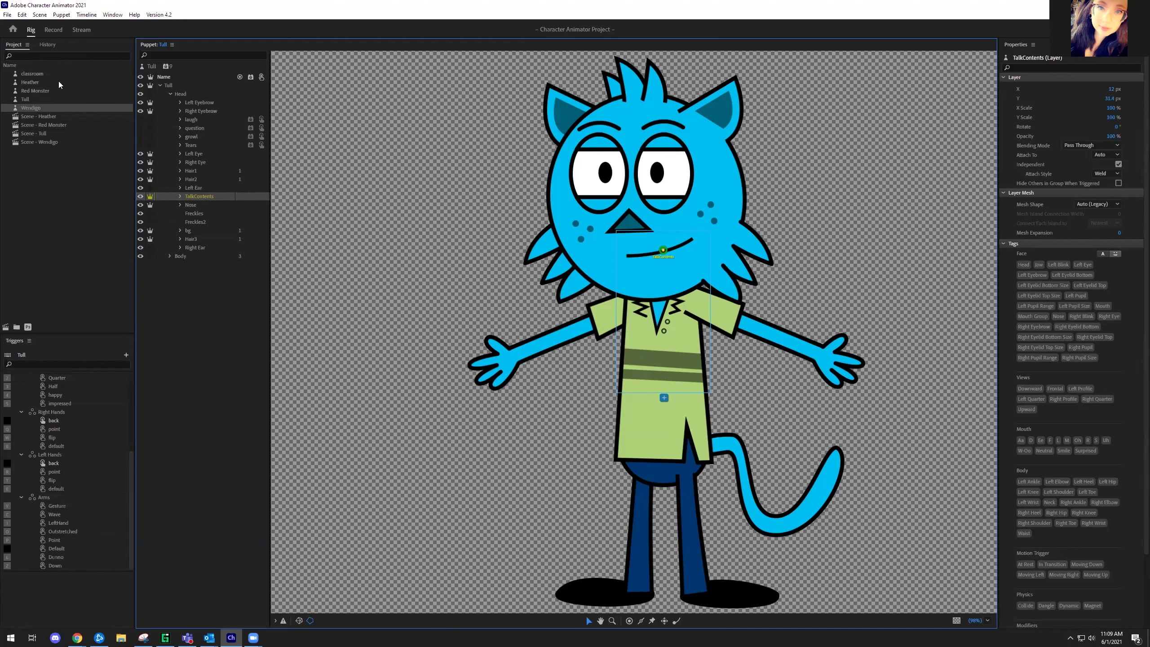
scroll(73, 448, up, 5)
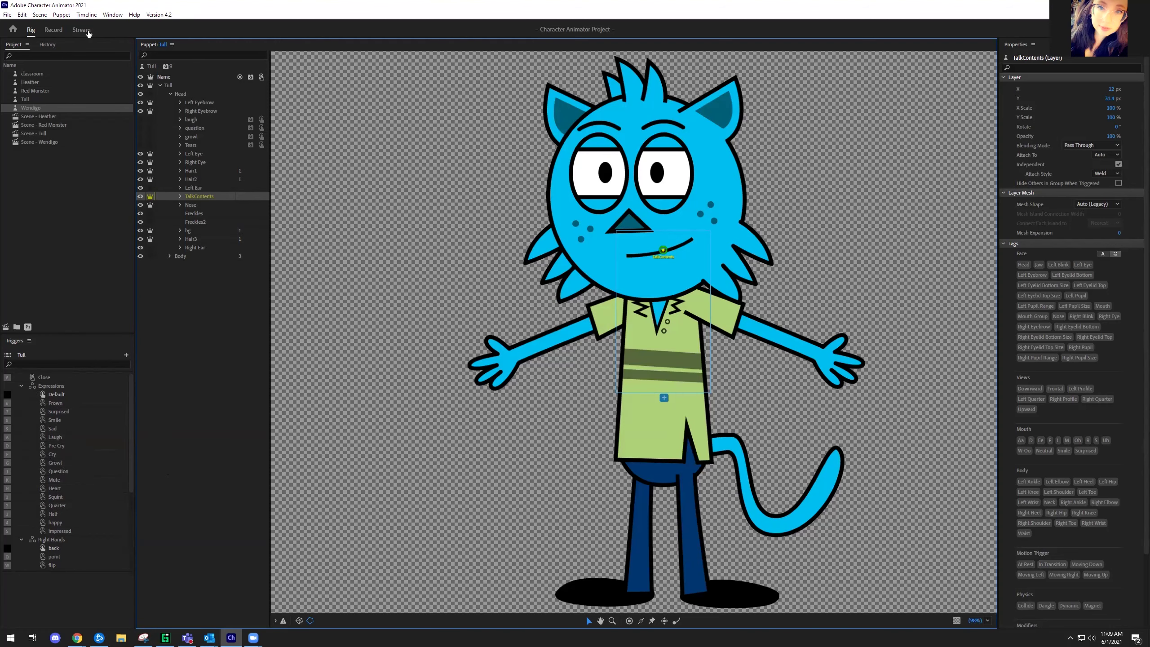
Demonstrate Tull's crying expression in the Record workspace and review the puppet's trigger list again in the Rig workspace
click(52, 31)
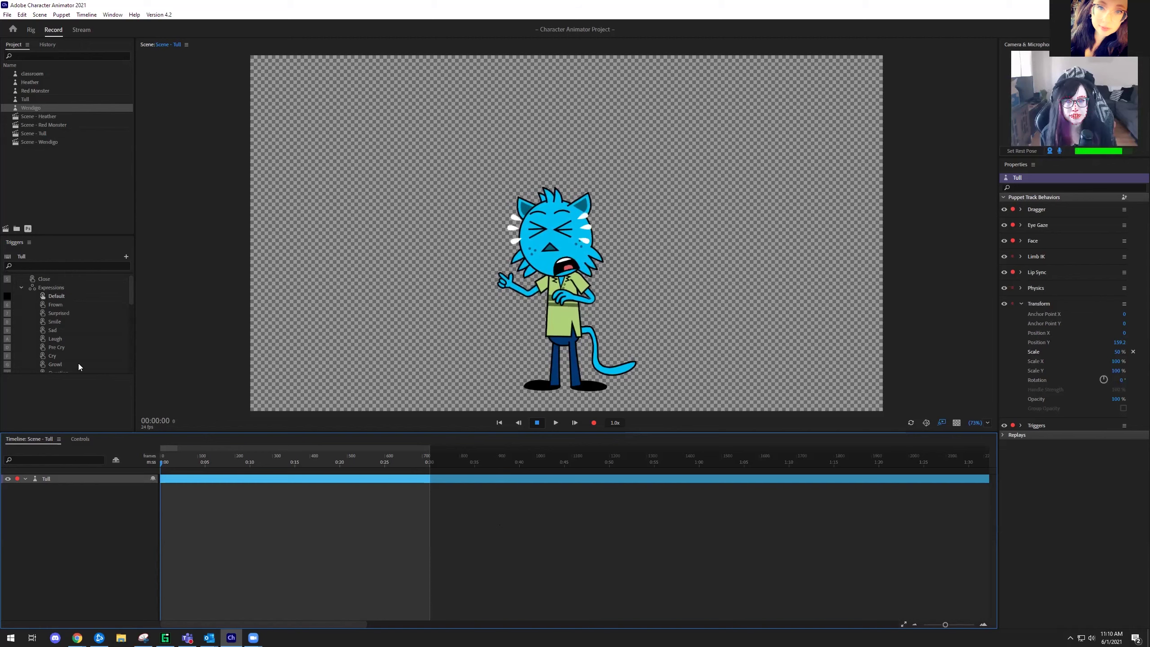
click(502, 293)
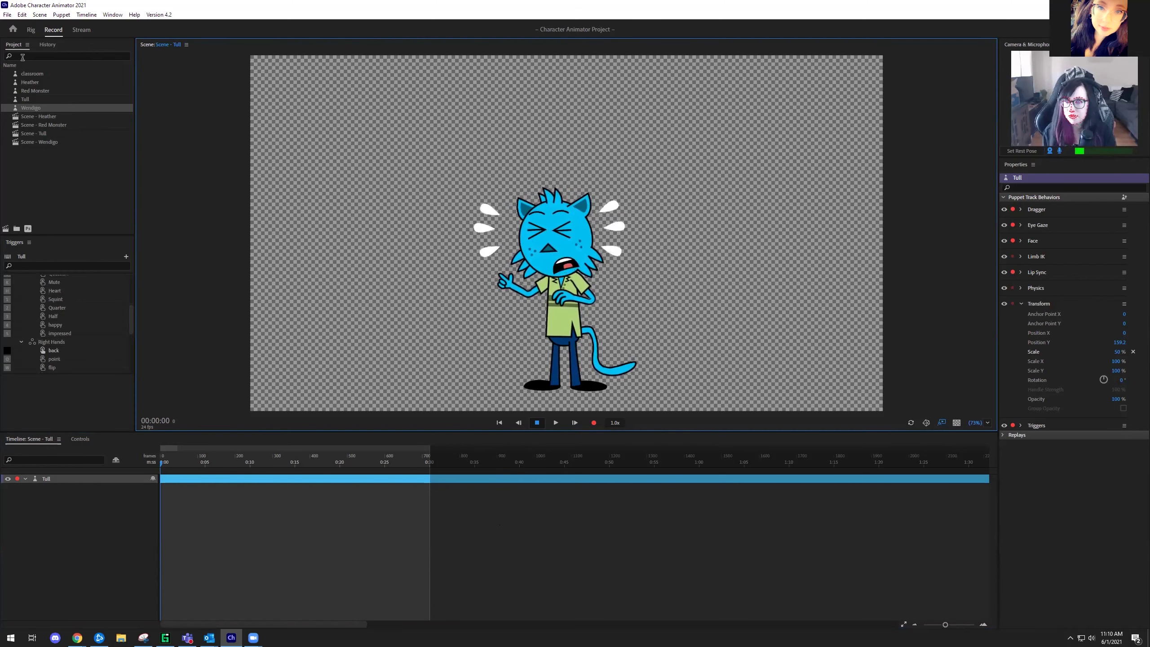
click(32, 31)
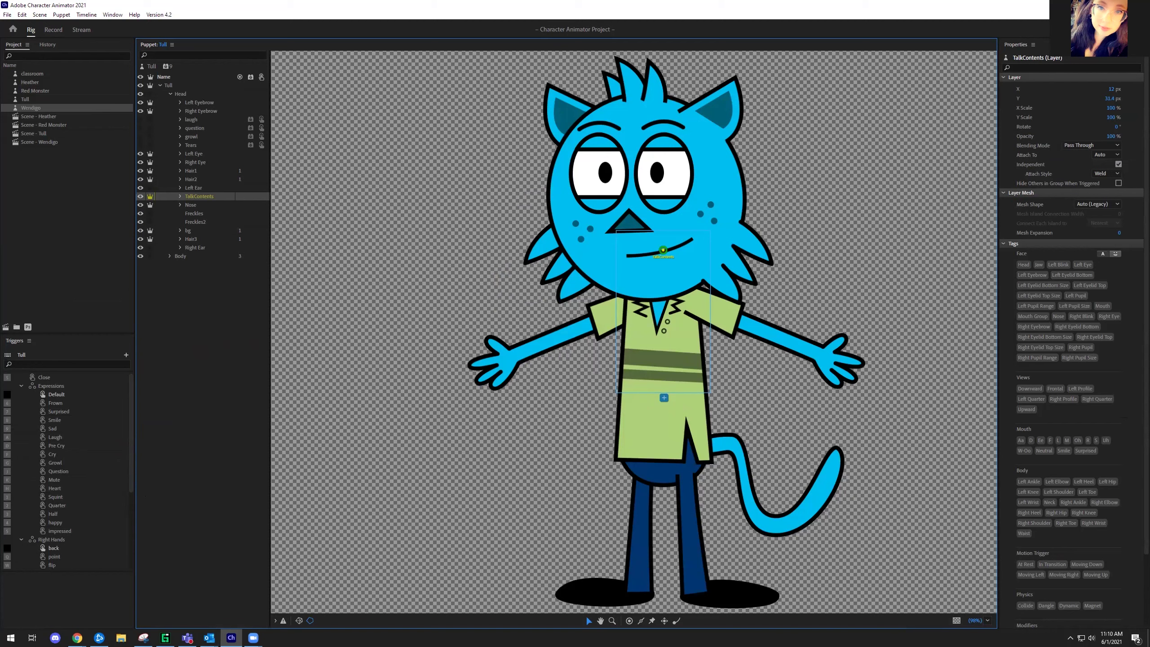
scroll(1104, 526, down, 3)
scroll(1127, 589, up, 3)
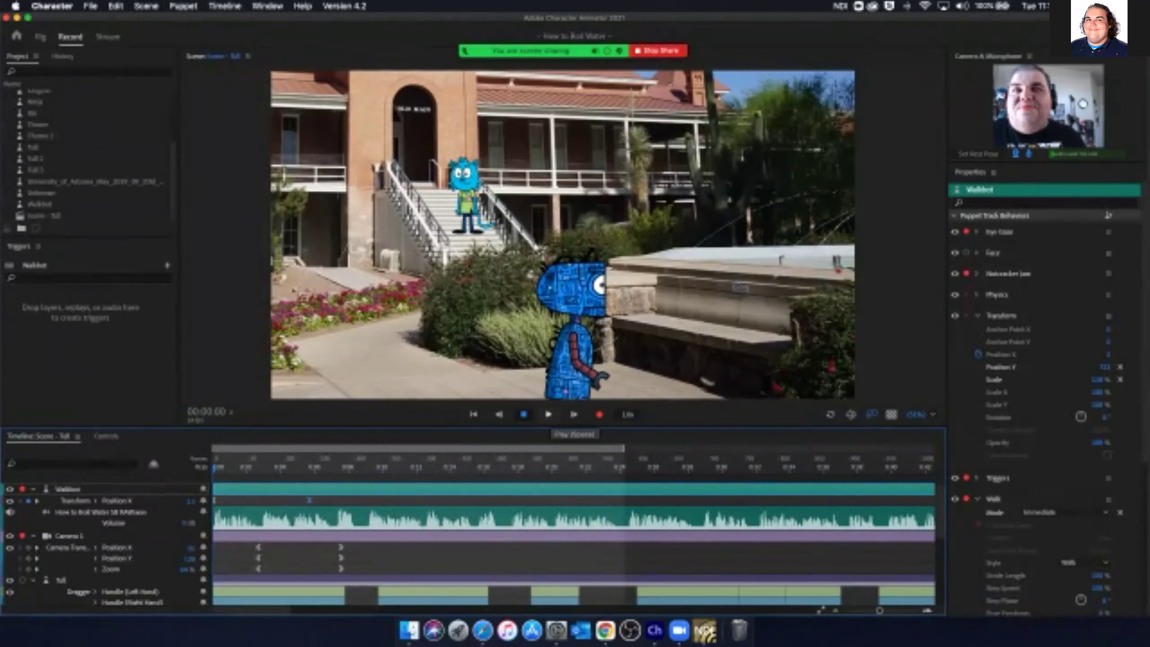
Play the How to Boil Water scene, return the playhead to the start and look through the project's items
click(548, 414)
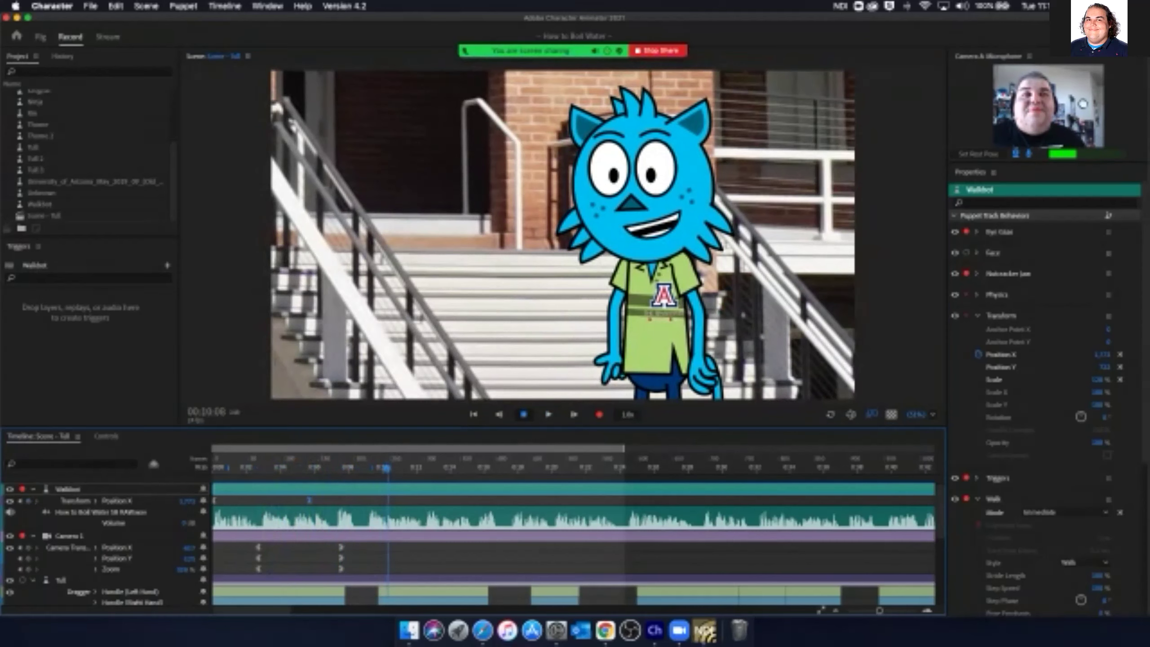
click(339, 467)
key(Home)
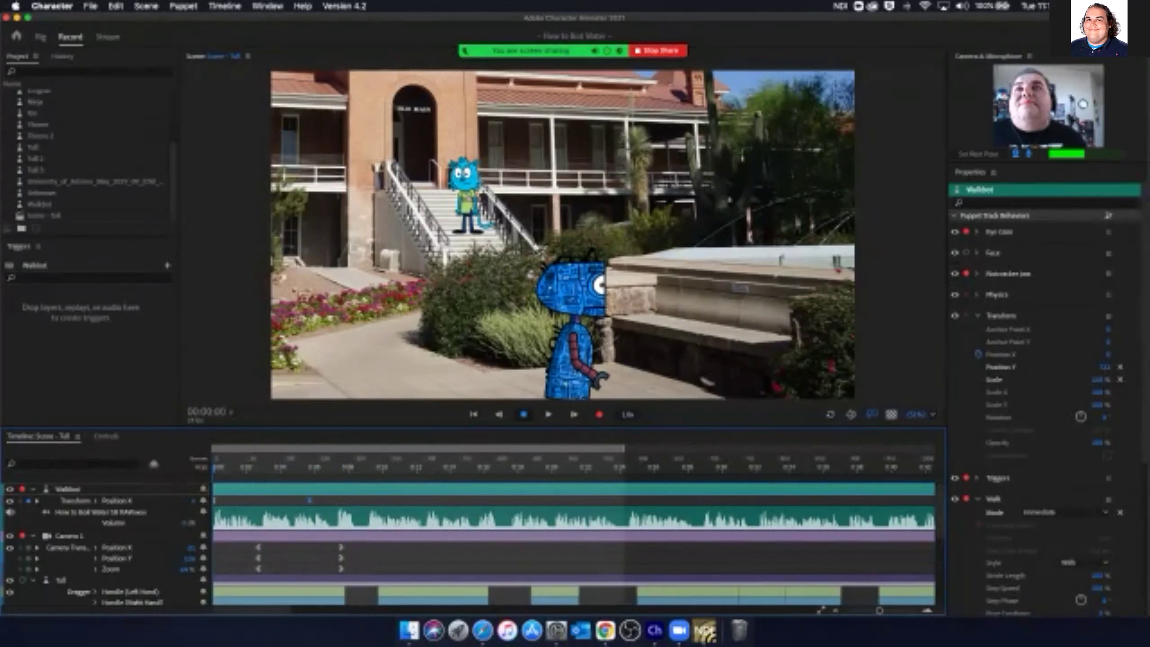
scroll(89, 156, up, 5)
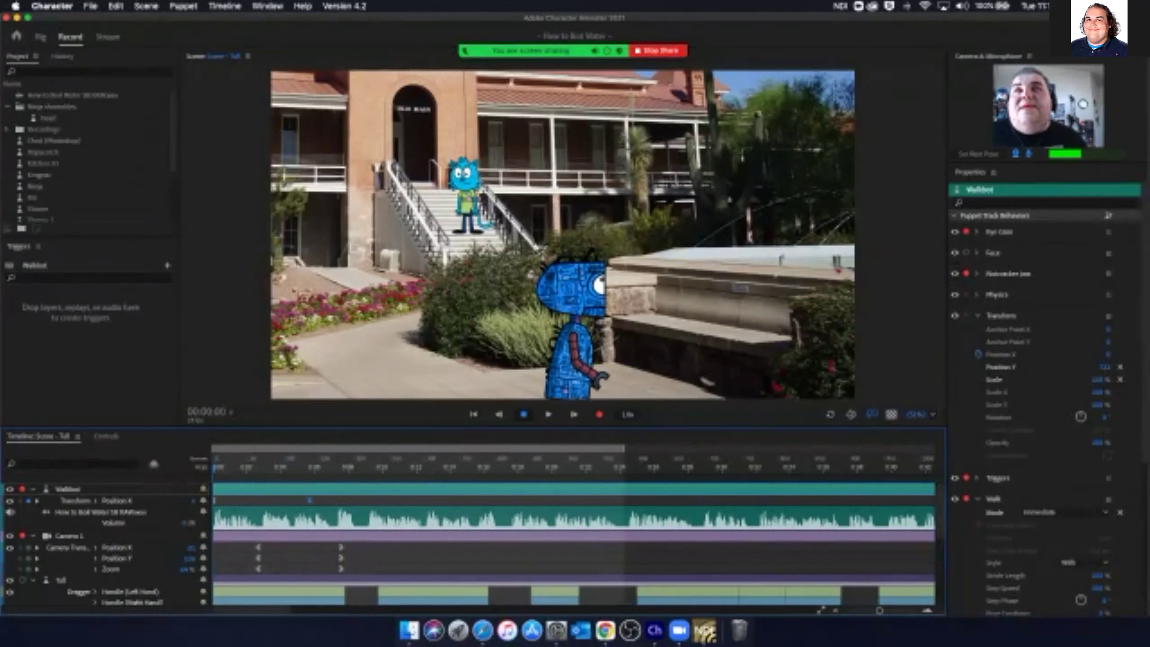
Create a new project named Character Animator Project 6.01.2021 in the Character Animator folder
click(16, 36)
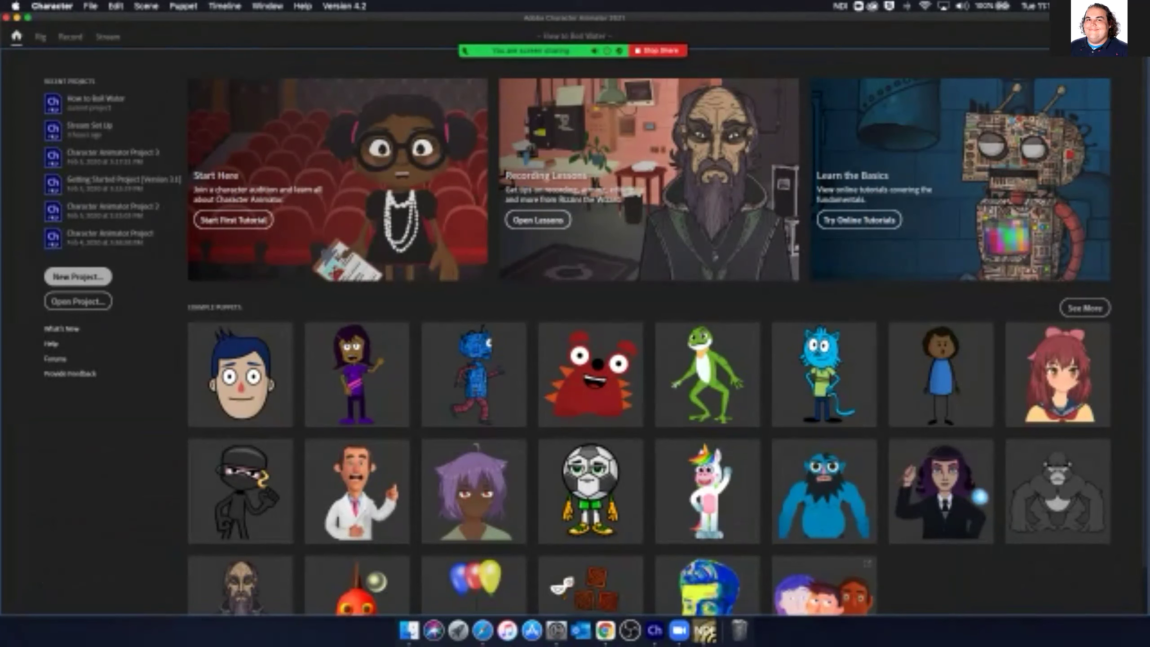
click(77, 276)
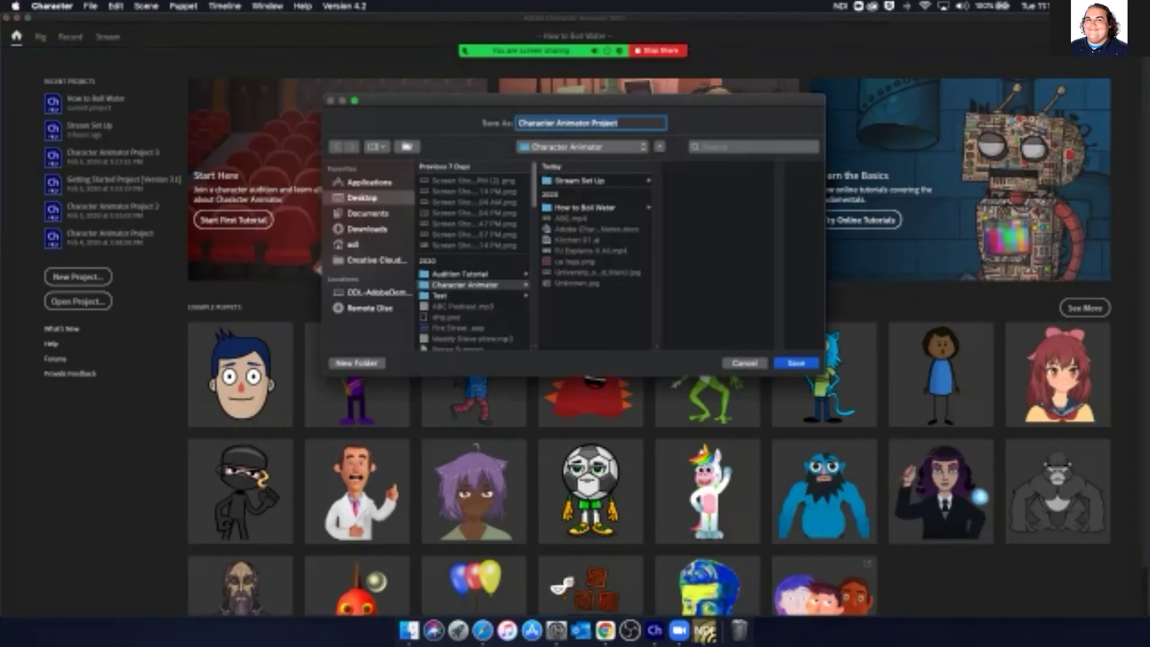
click(617, 123)
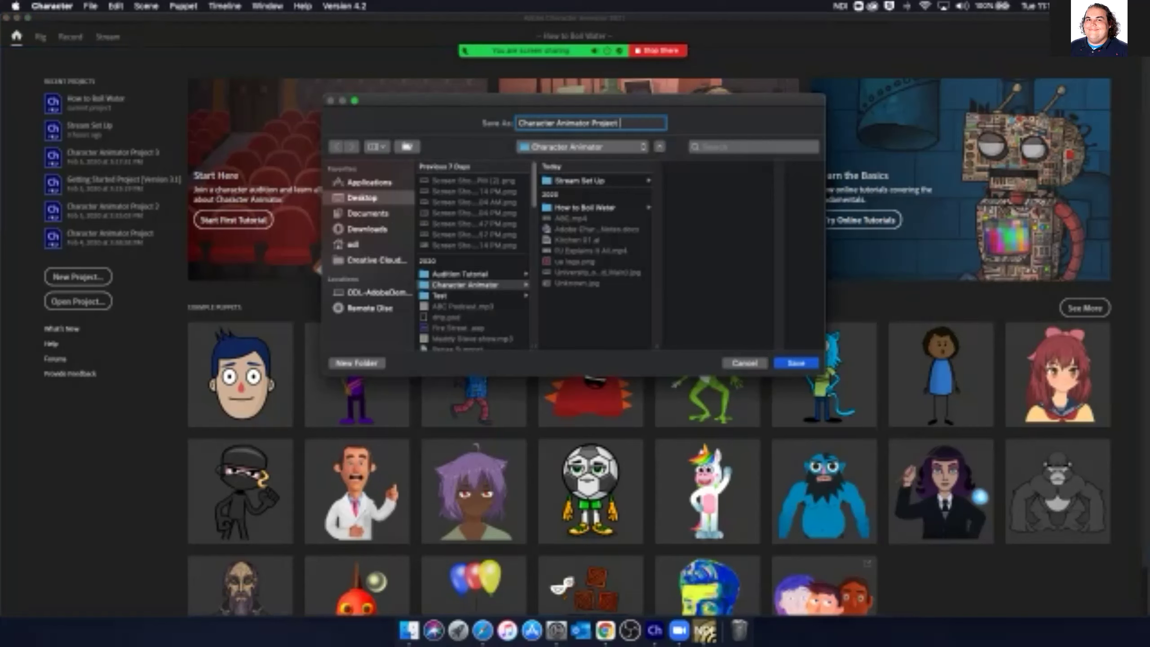
text(6.01.2021)
key(Return)
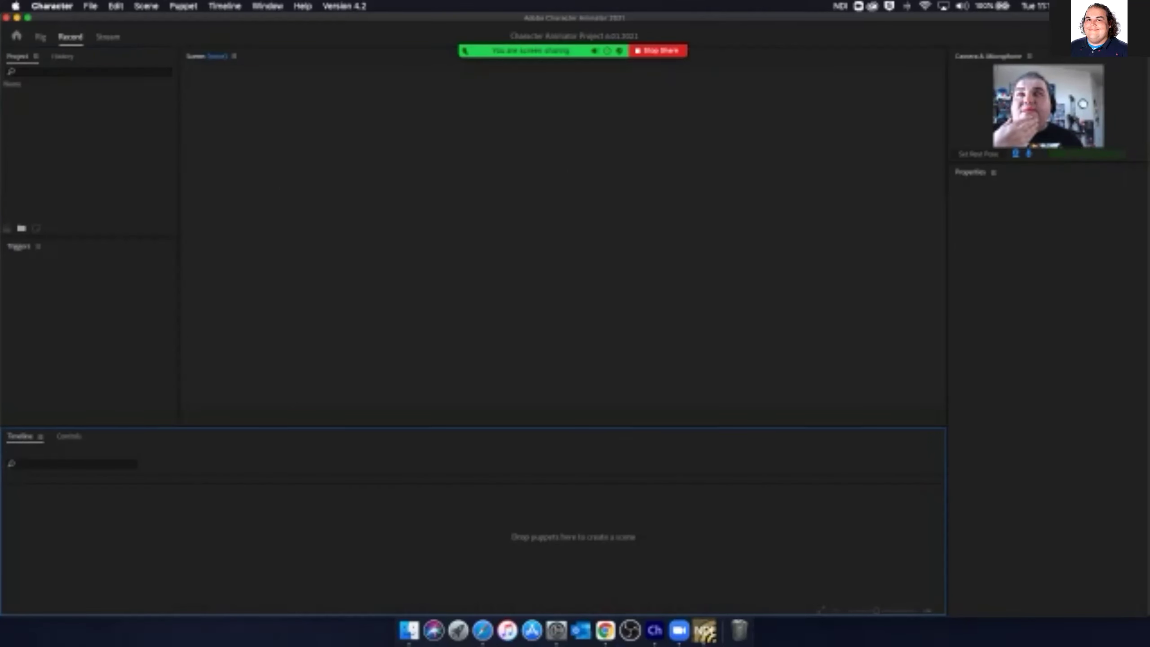
Add the Tull example puppet to the new project and set the camera rest pose
key(super+1)
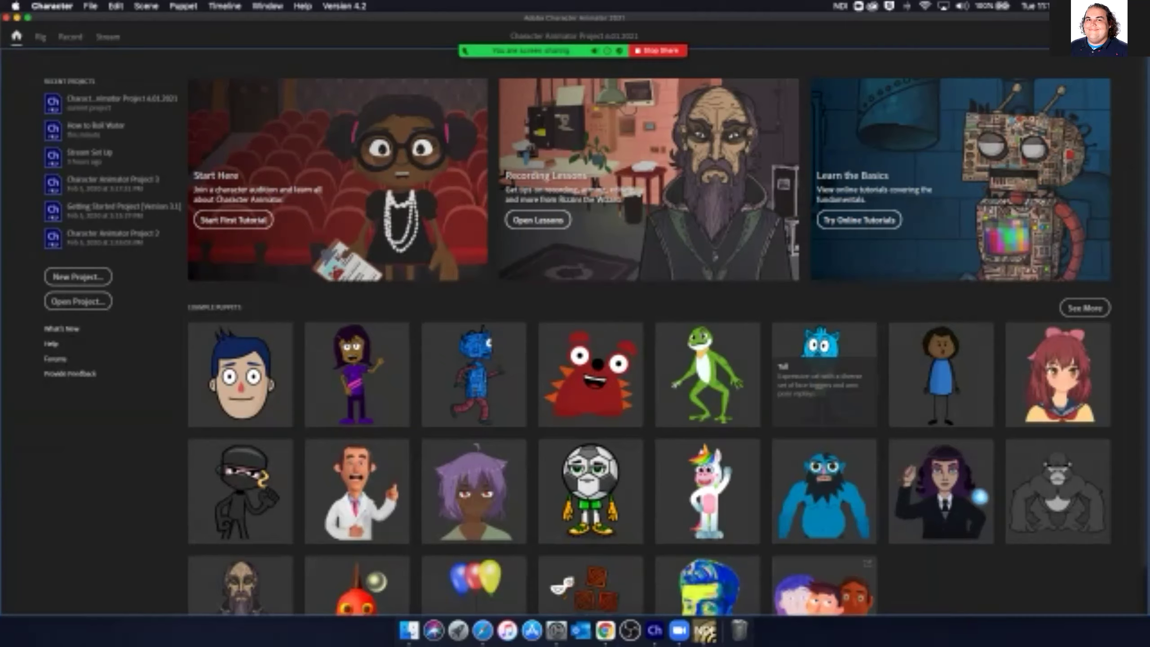
click(823, 374)
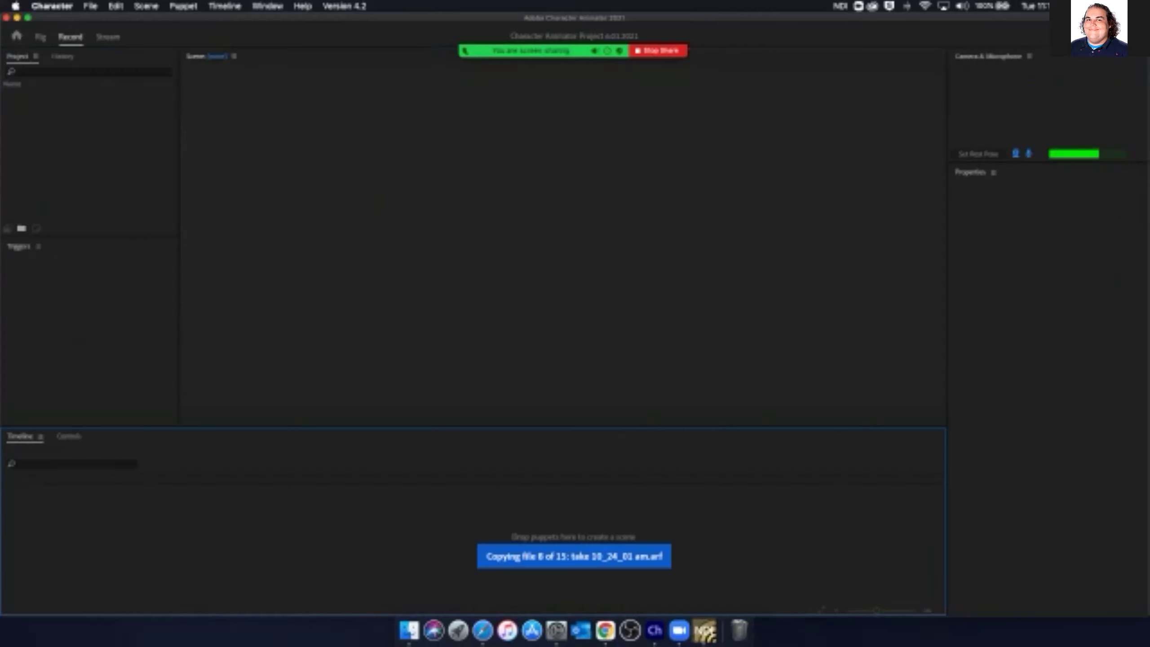
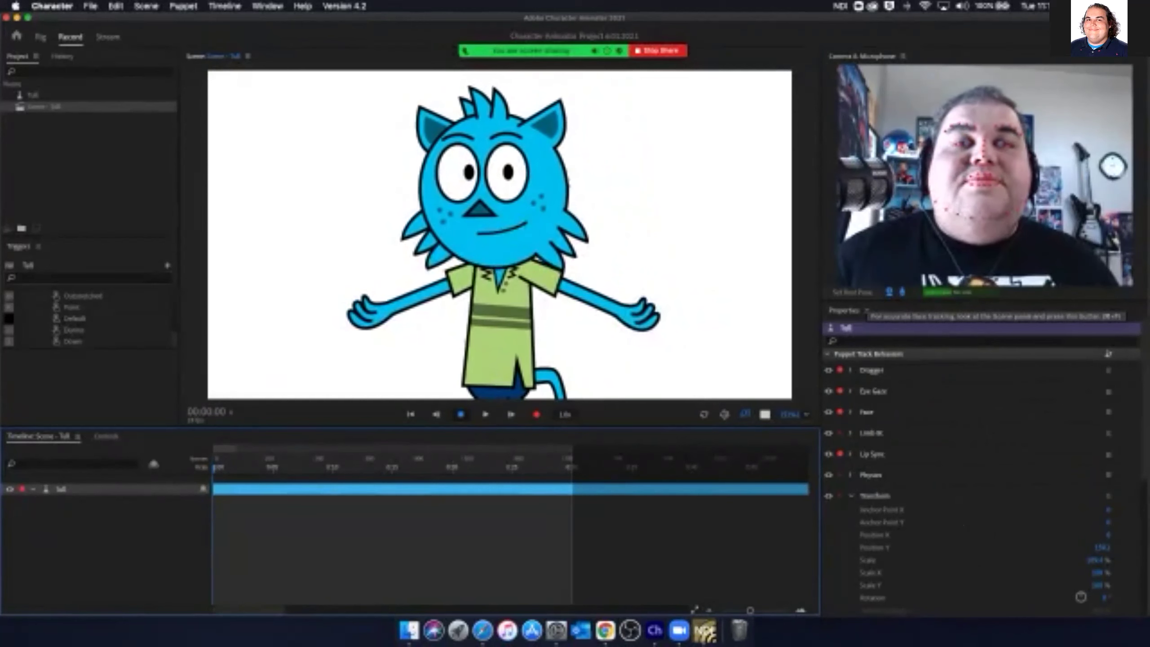
click(852, 292)
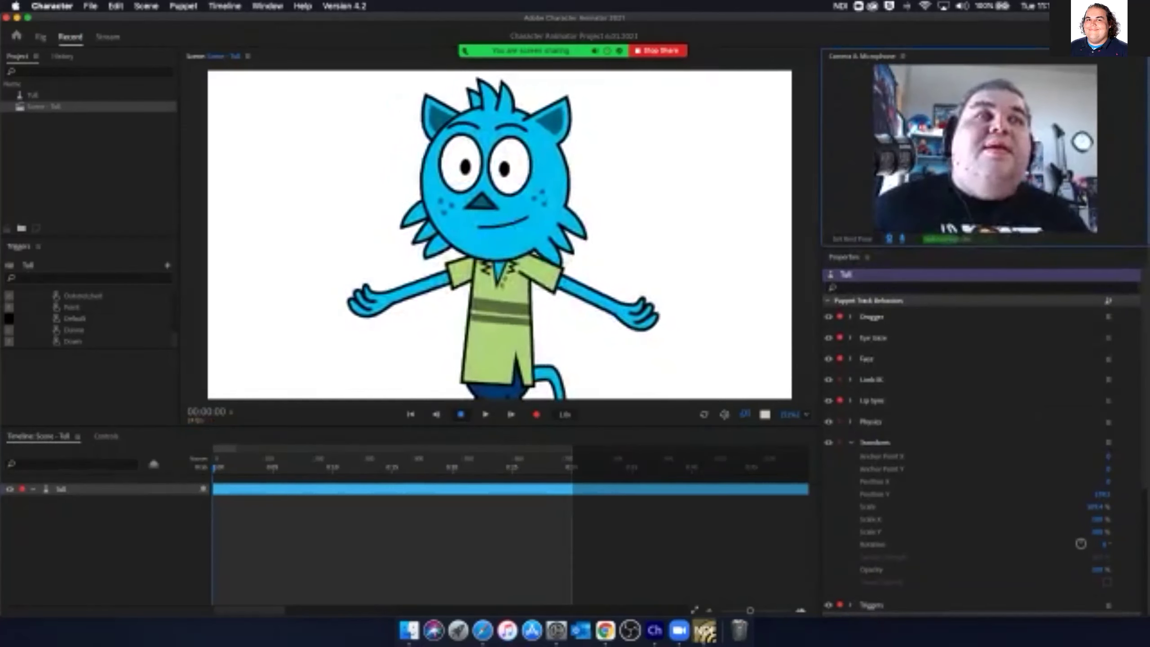
Check the available camera input options and the Audio Hardware preferences, leaving both as they are
click(903, 56)
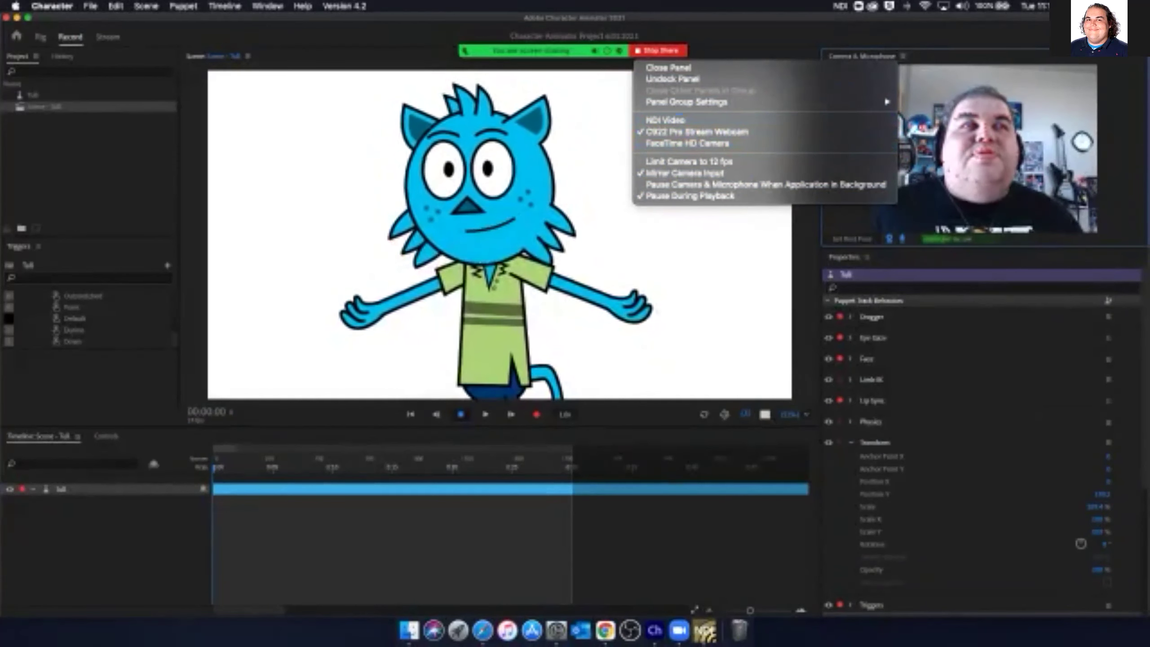
key(Escape)
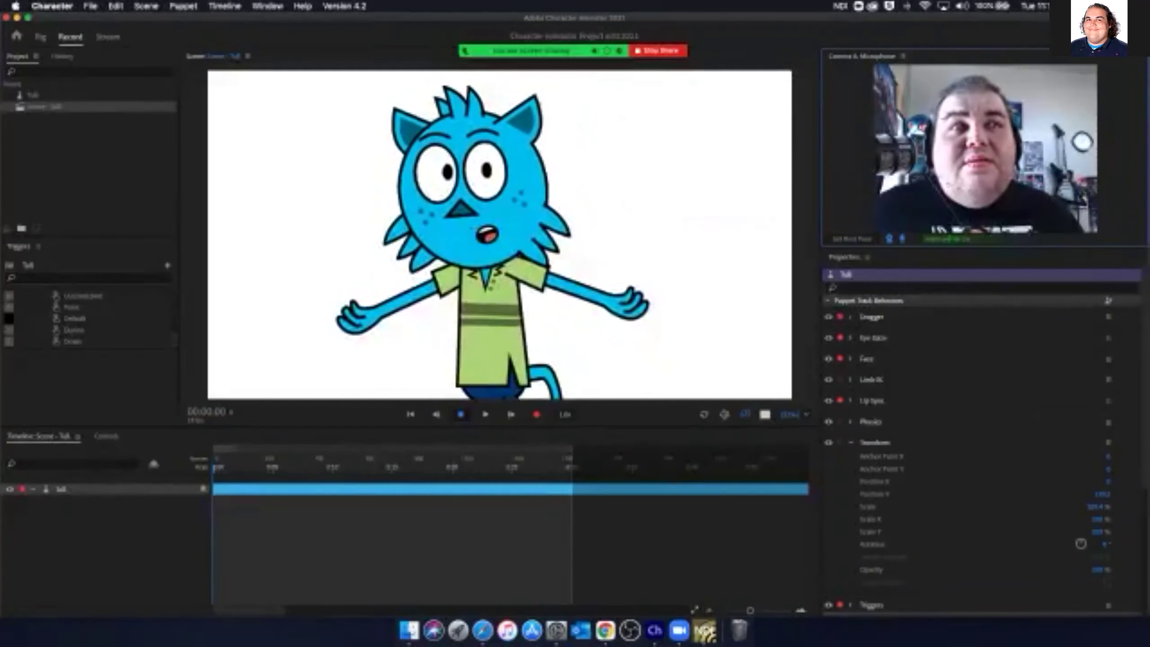
click(51, 6)
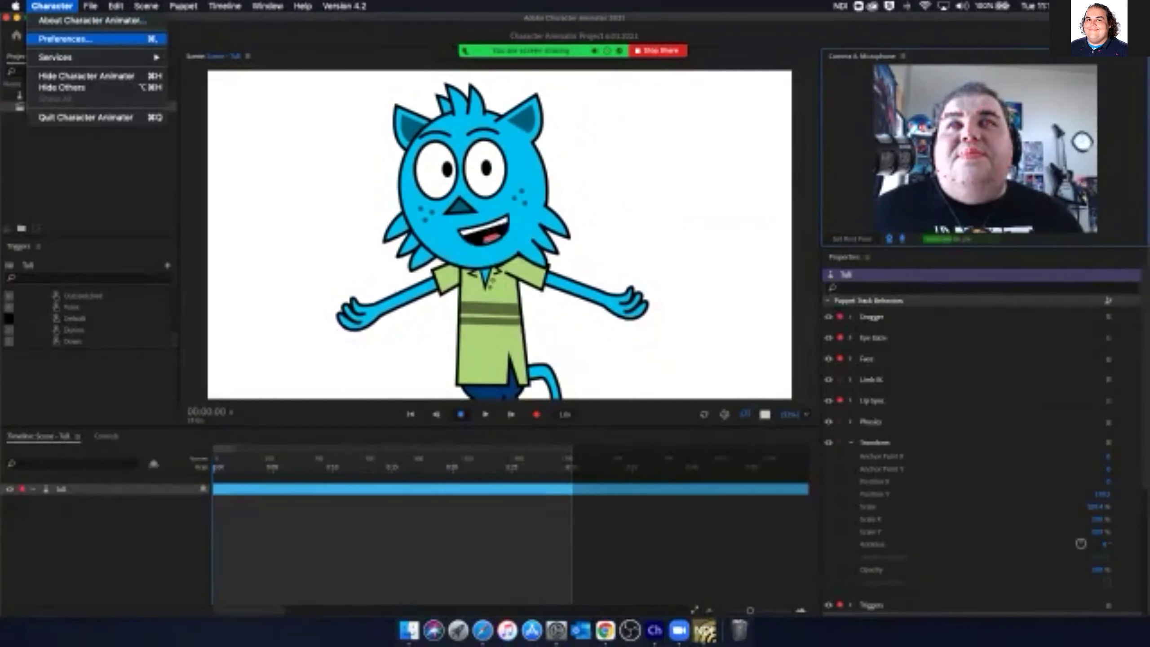
click(65, 39)
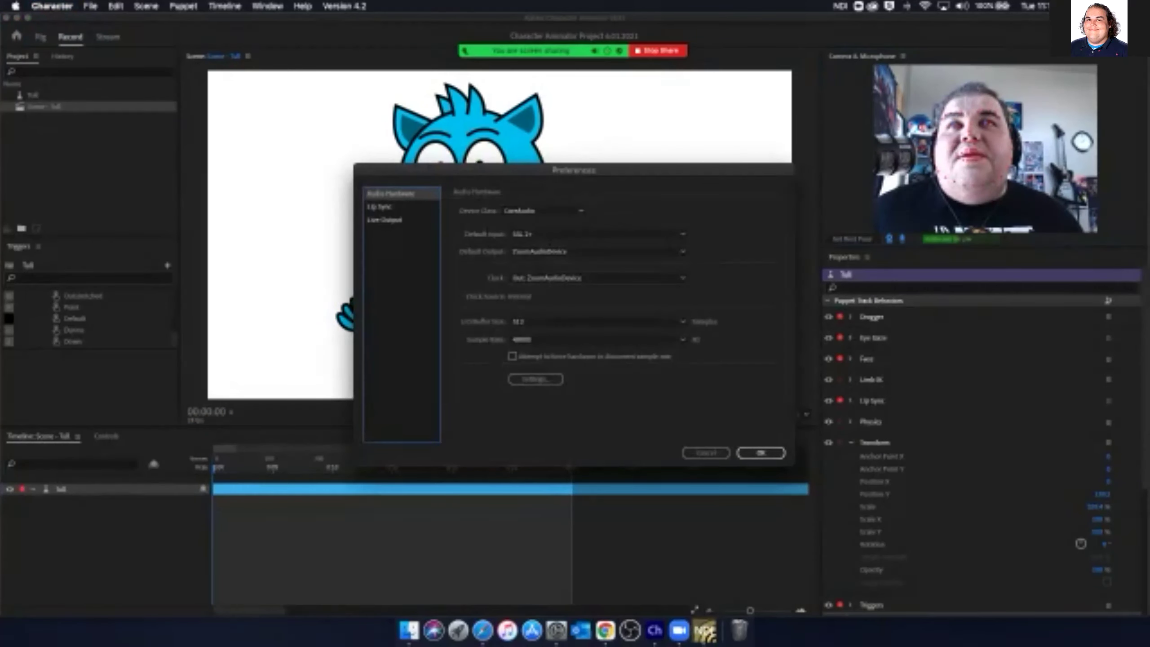
click(706, 453)
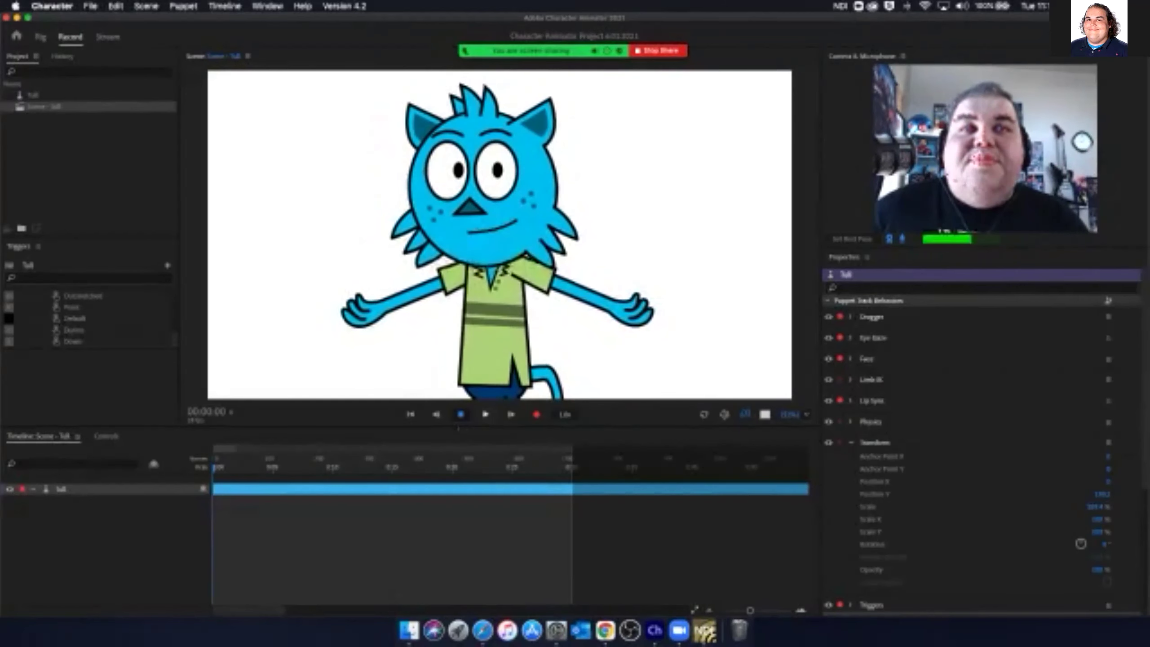
Play Scene - Tull for about five seconds and stop playback
click(485, 414)
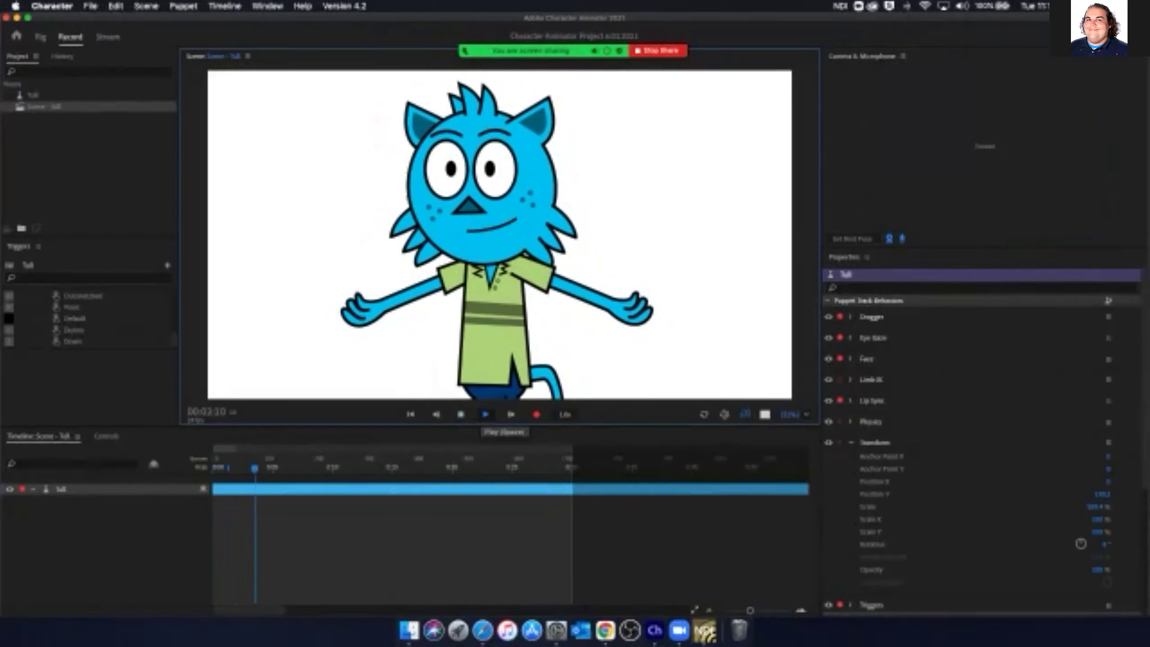
key(space)
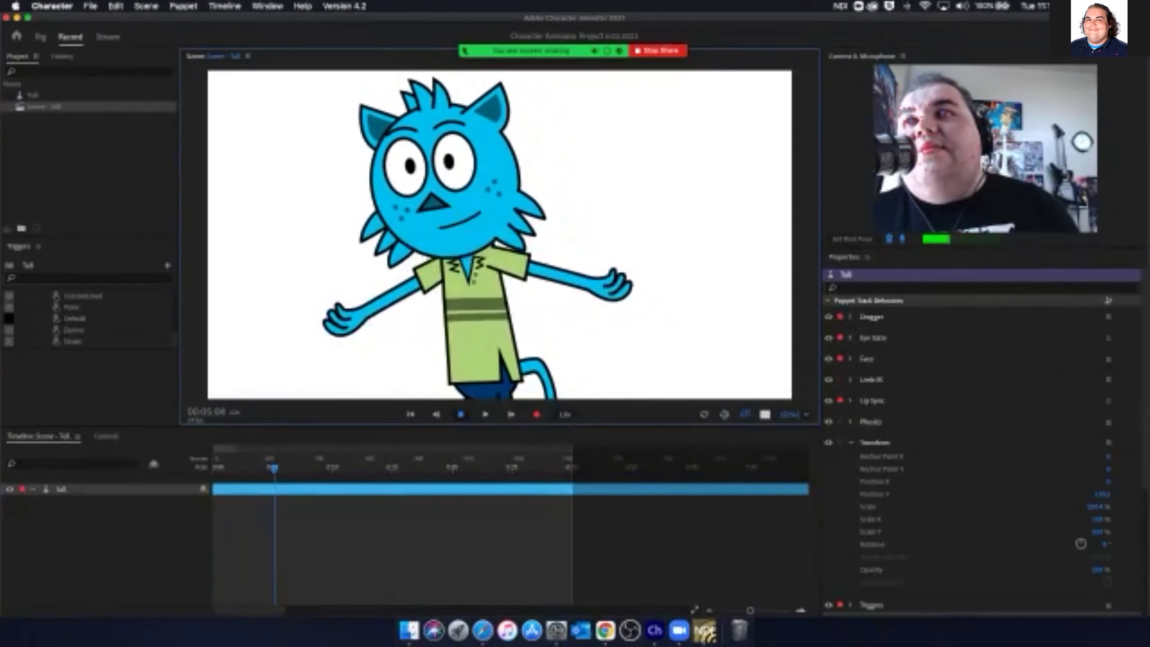
Give the trigger list more height and look through Tull's hand and arm triggers
drag(91, 237, 91, 133)
scroll(91, 263, up, 3)
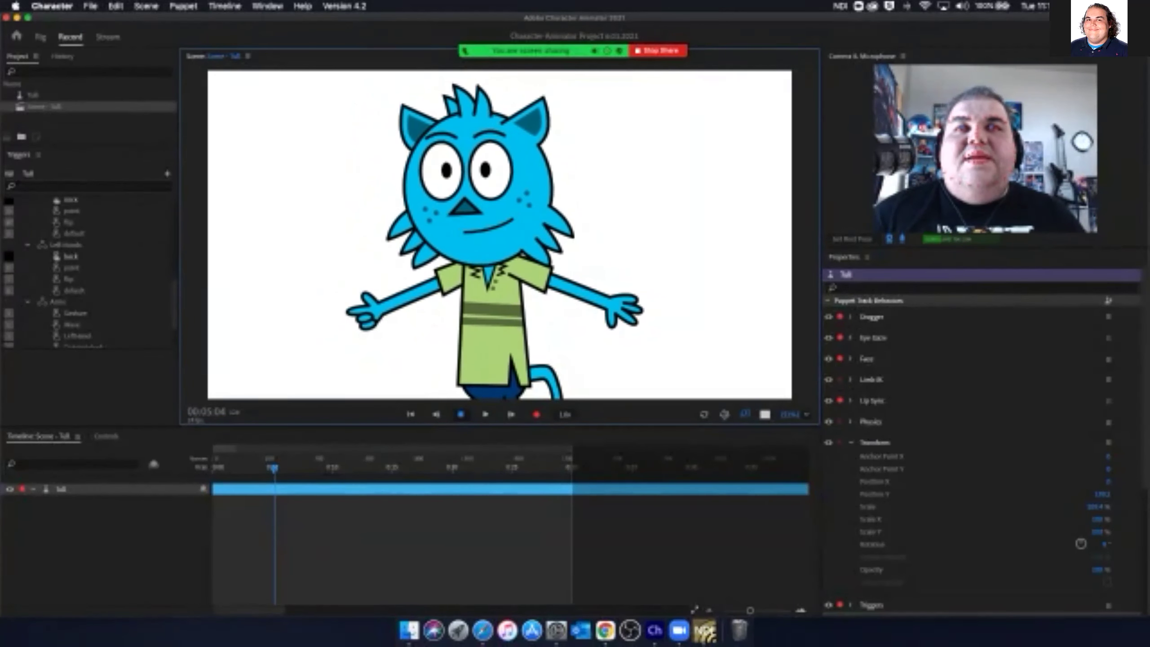
scroll(86, 272, down, 3)
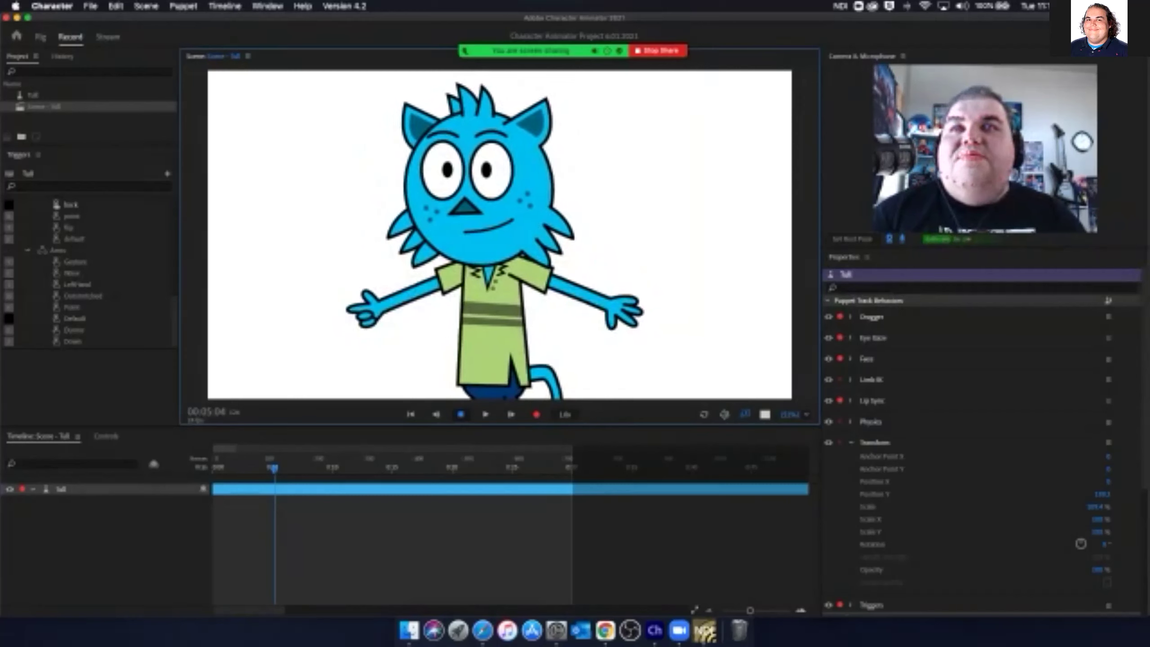
Try out the Point trigger in Tull's Arms group and check its MIDI note setting
click(72, 307)
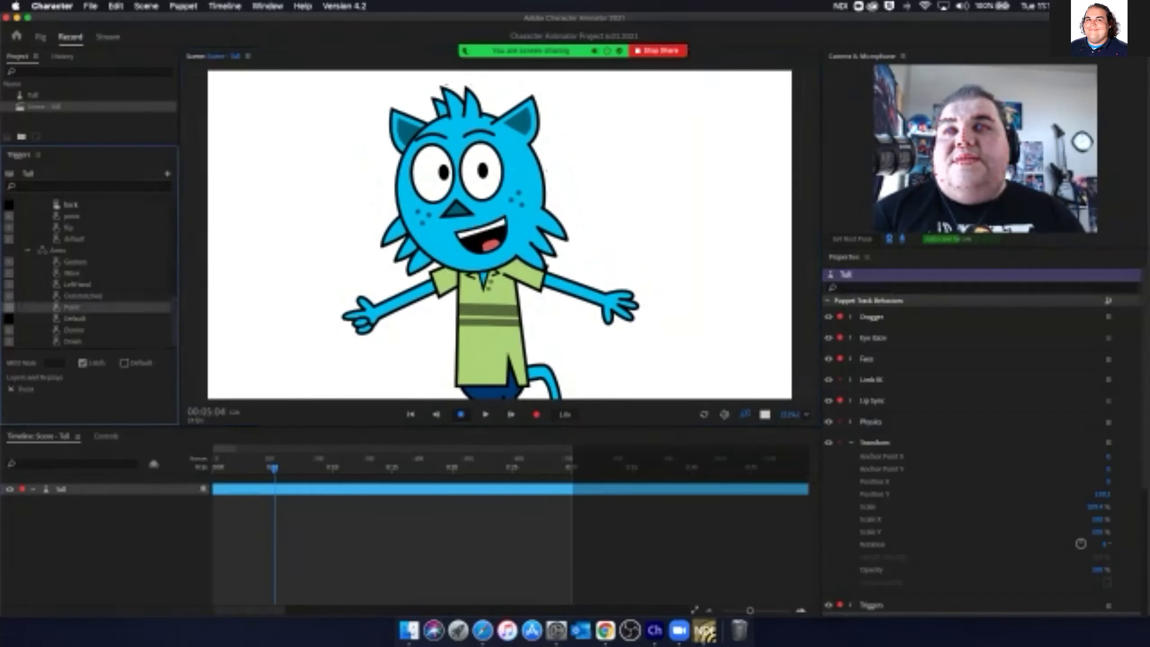
key(p)
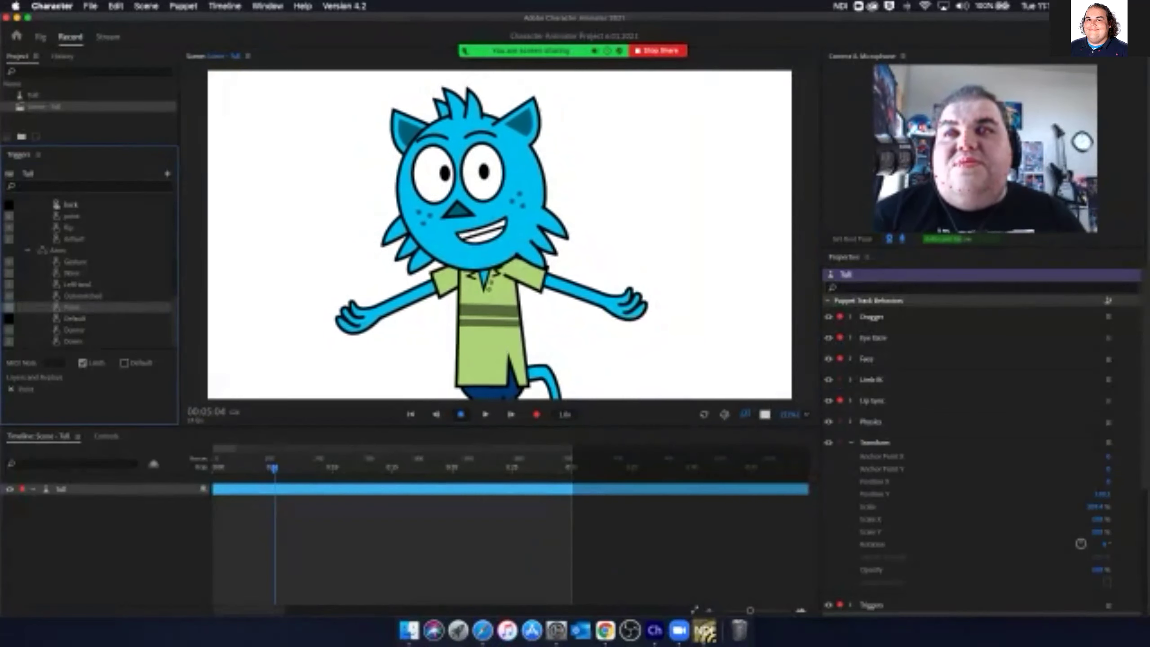
click(53, 362)
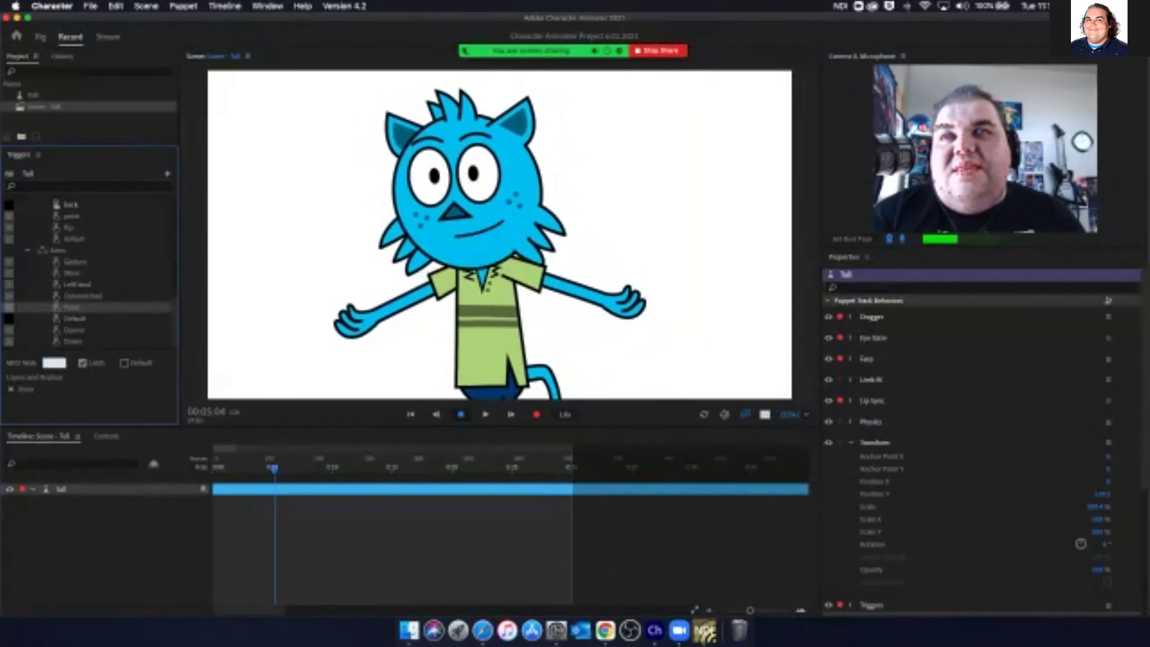
key(Escape)
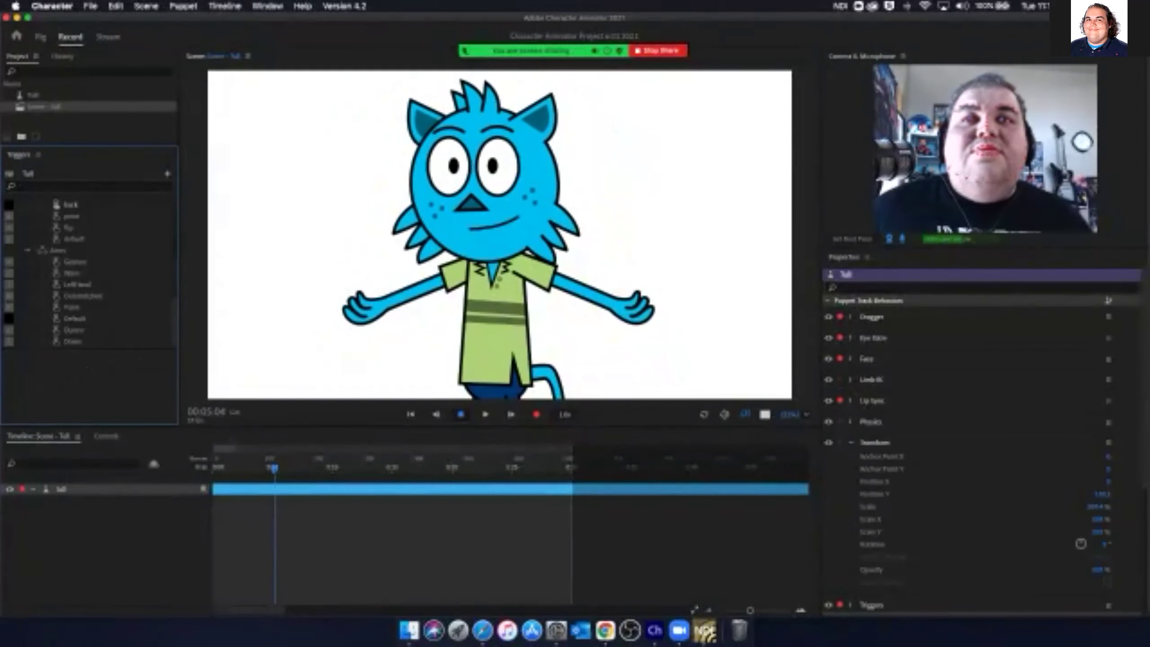
Return the playhead to the start of the scene and record a face and voice performance of about nine seconds
key(space)
drag(356, 468, 212, 467)
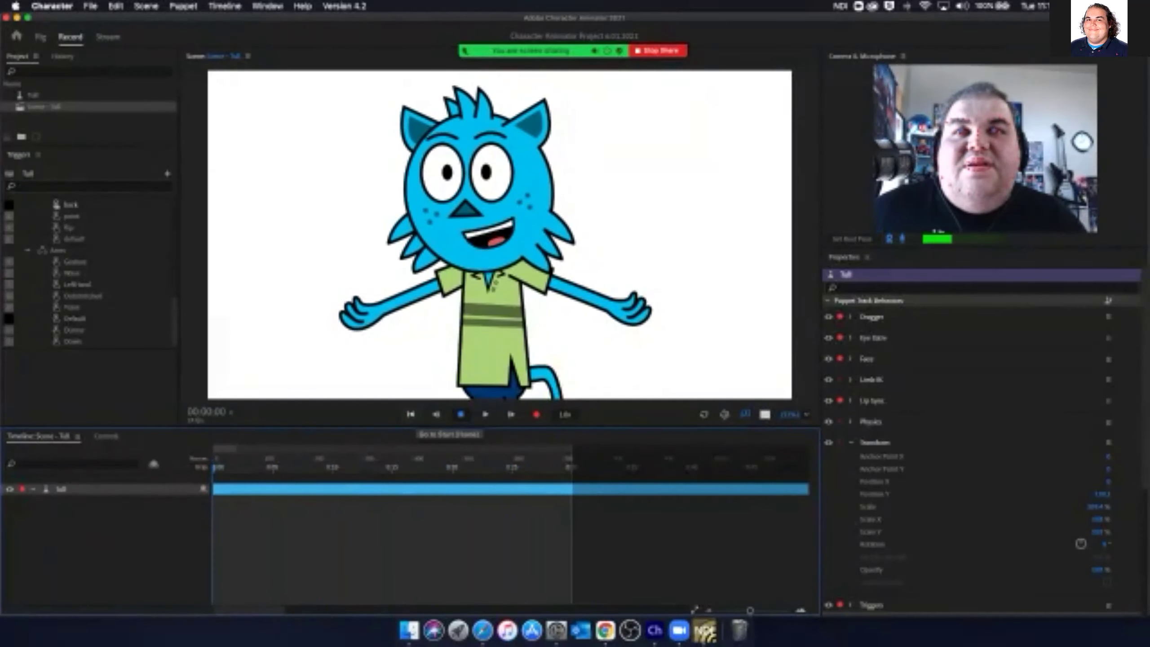
click(411, 414)
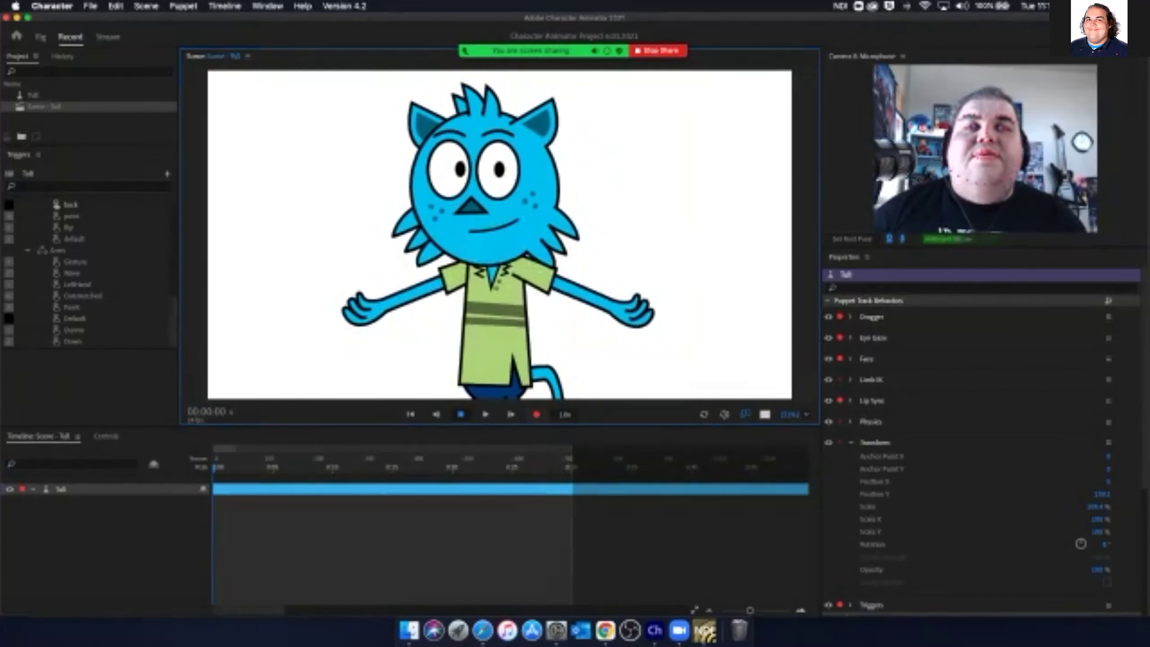
key(super+r)
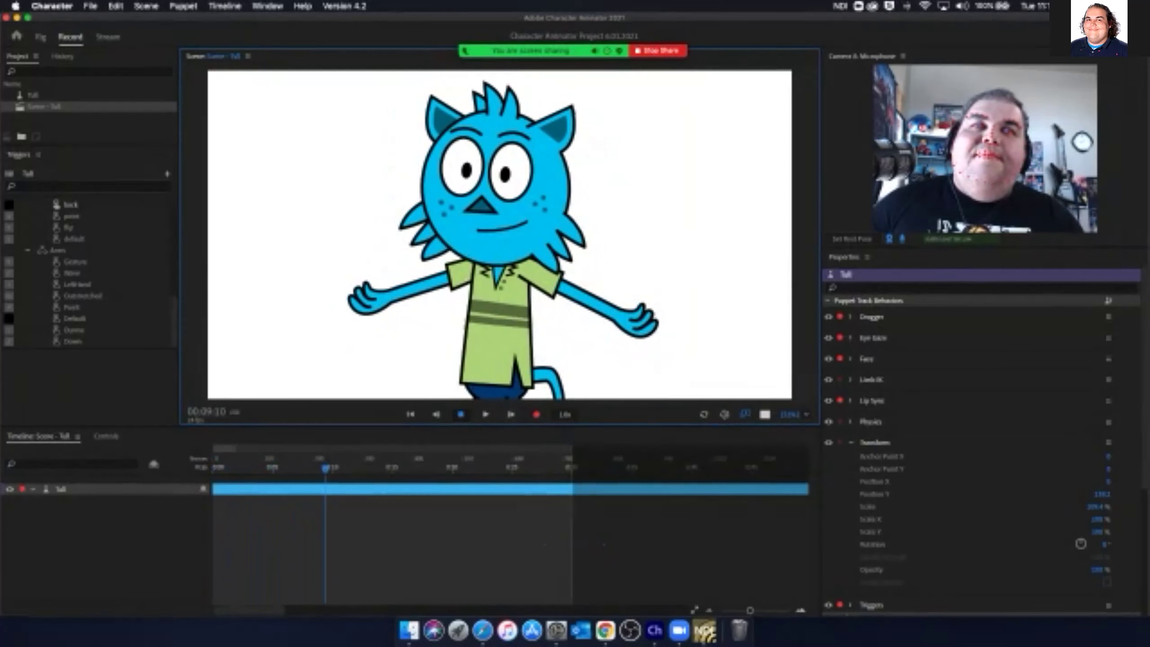
key(space)
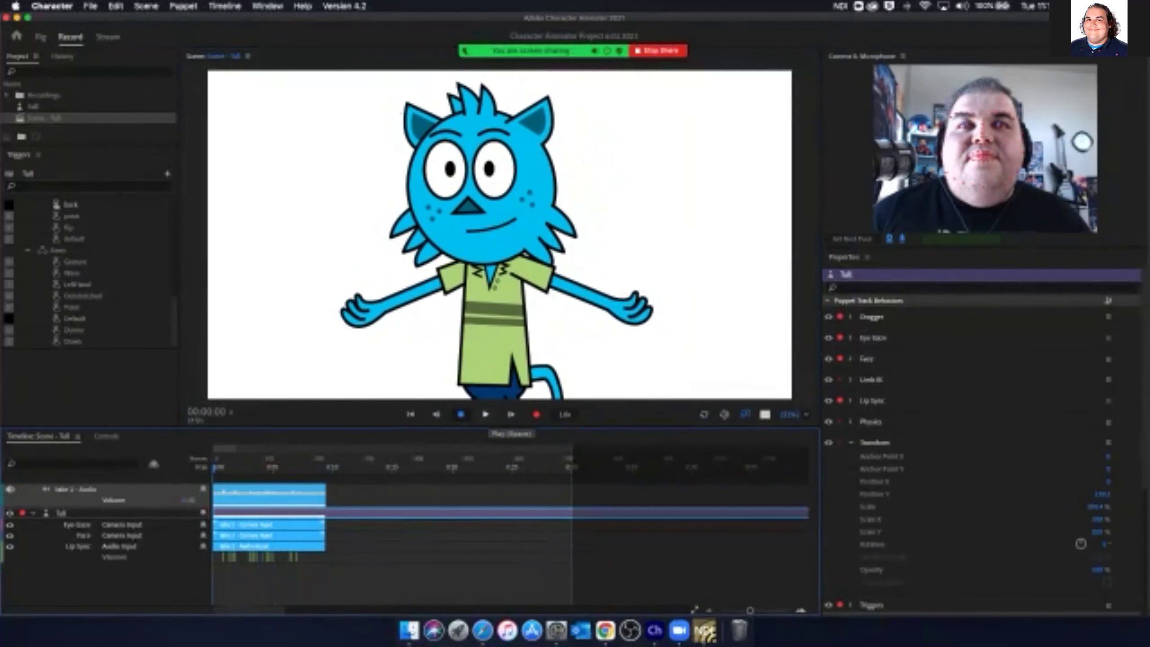
Play back the recorded take from the beginning several times to review Tull's movement and lip sync
key(space)
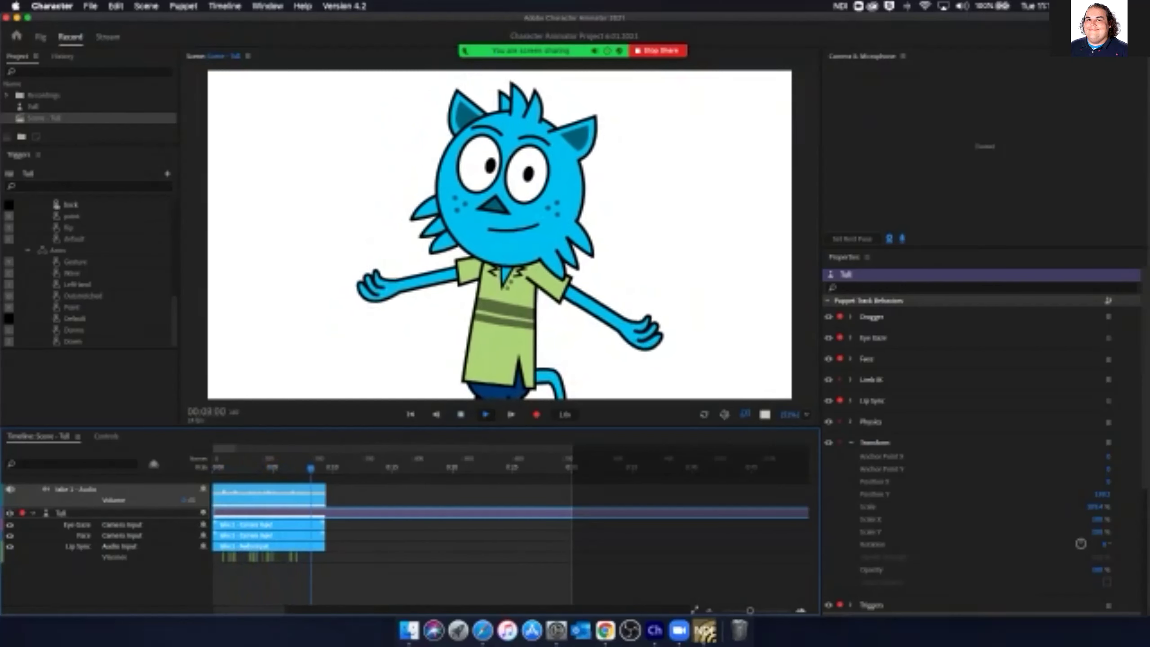
key(space)
key(Home)
key(space)
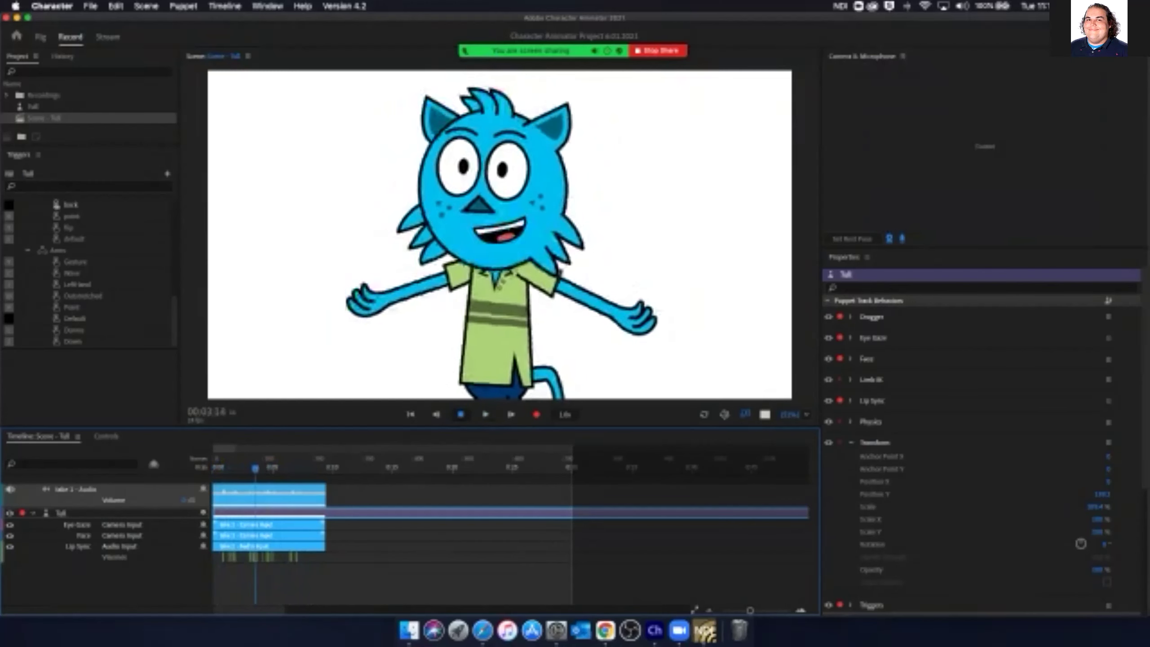
key(space)
key(Home)
key(space)
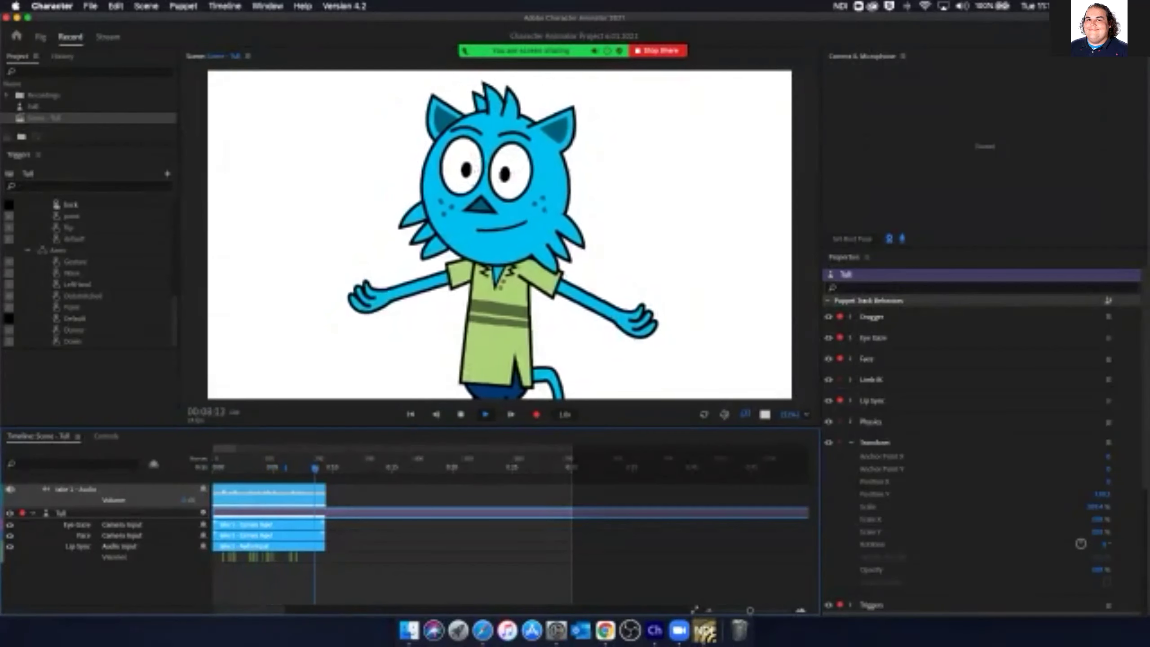
key(space)
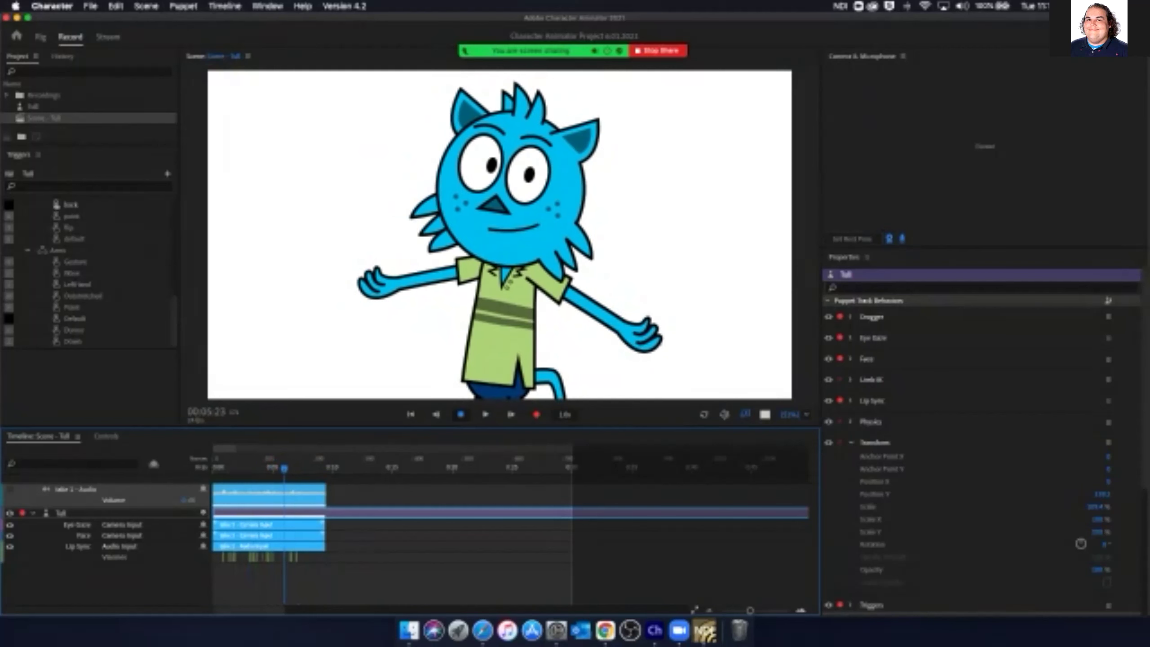
Step the playhead back through the recorded take to the start of the scene
key(Left)
key(Left)
key(Left)
key(Left)
key(Left)
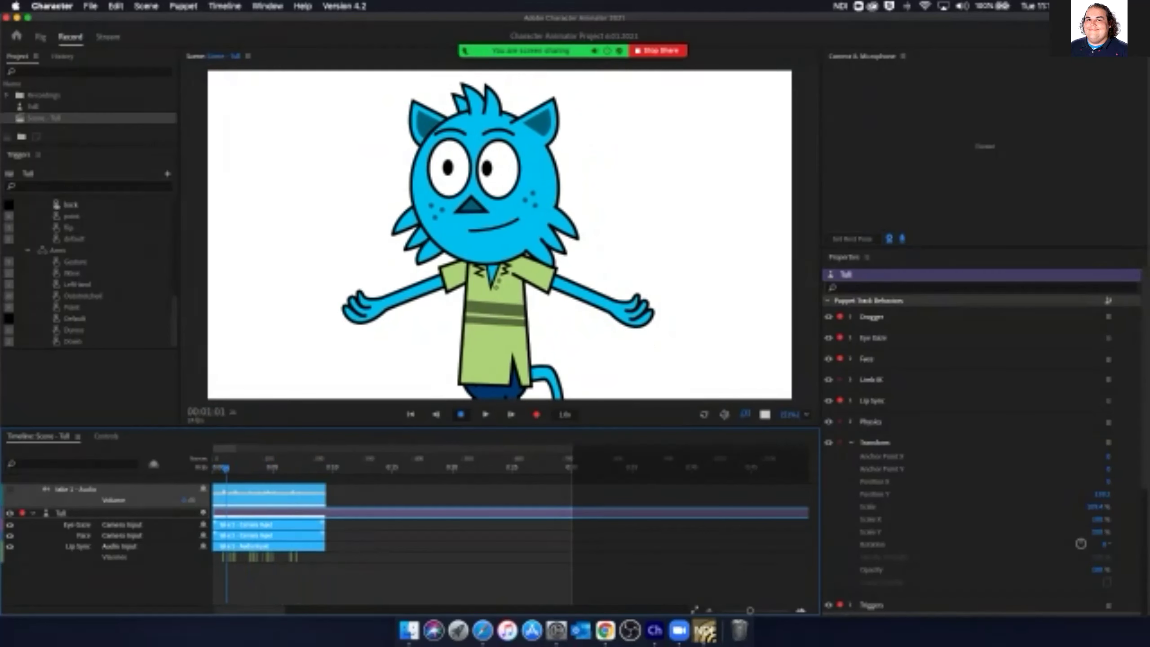
key(Home)
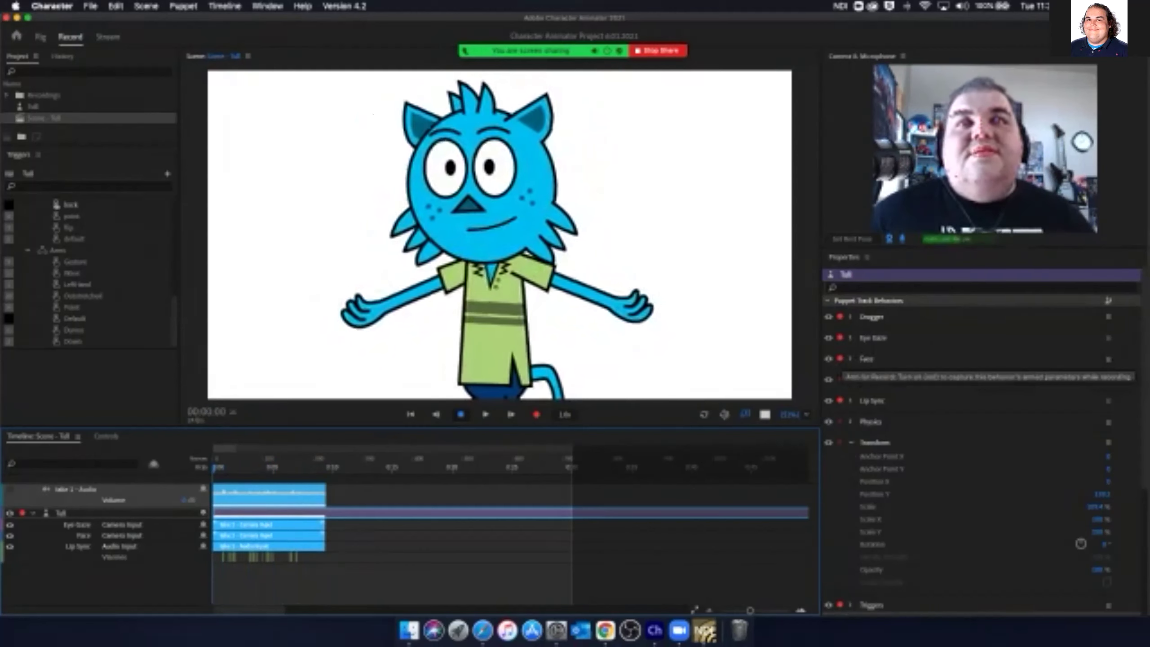
Disarm Tull's Dragger, Eye Gaze, Face and Lip Sync behaviors for recording, keeping Triggers armed, and look over the replays list
click(840, 359)
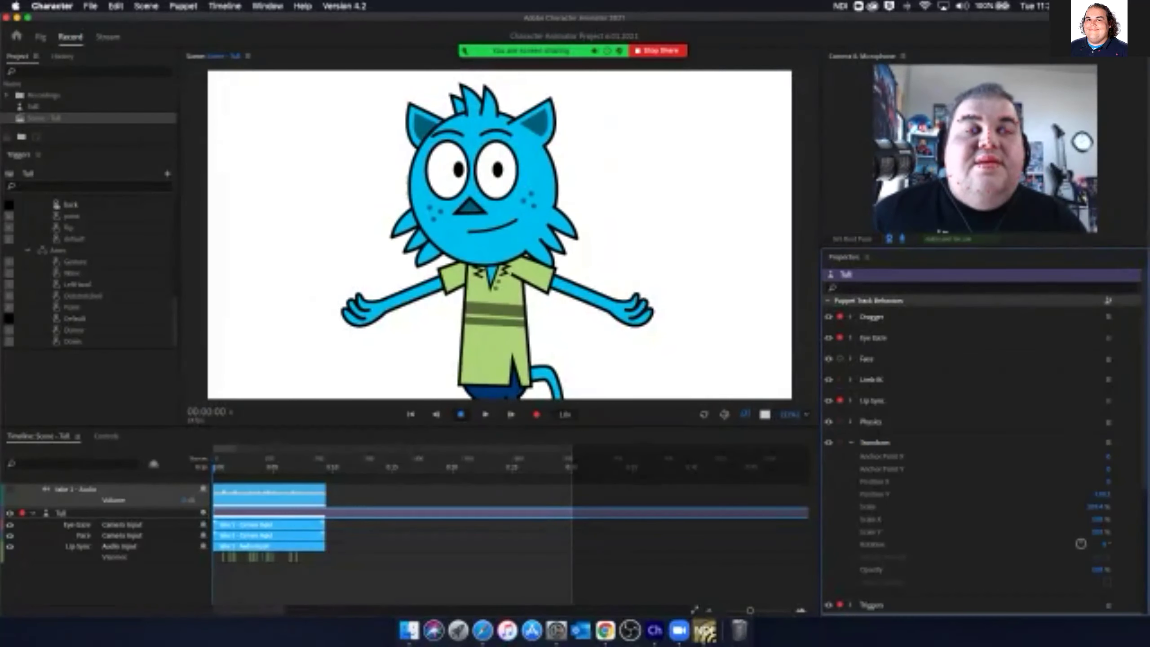
scroll(982, 430, down, 5)
scroll(982, 431, up, 5)
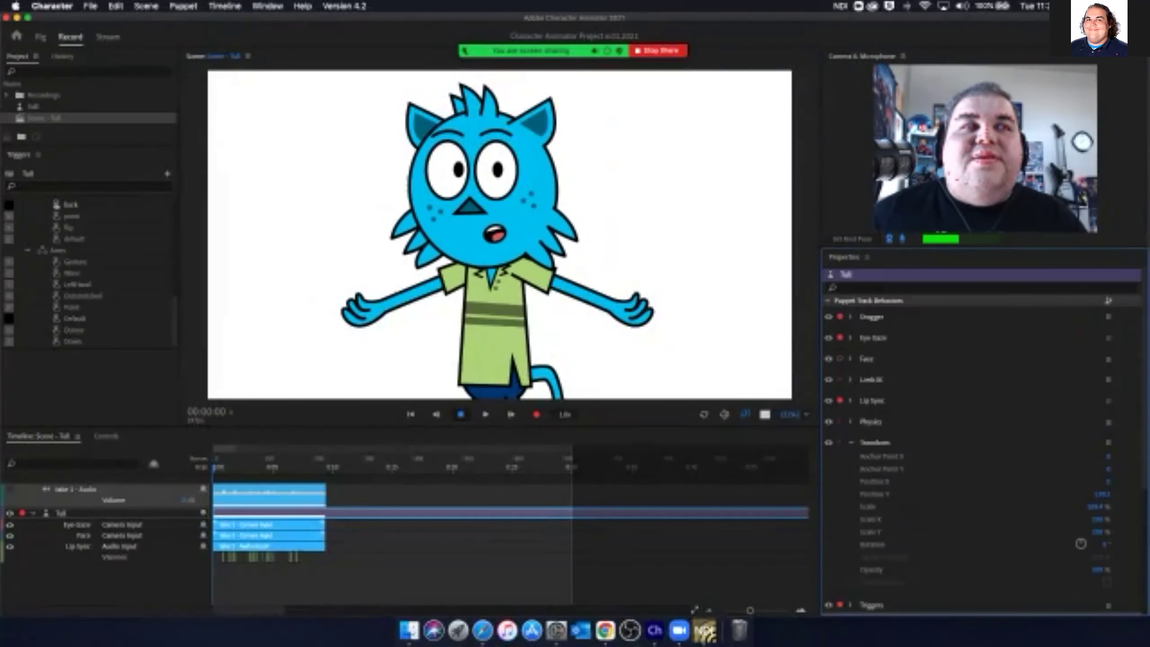
alt+click(840, 401)
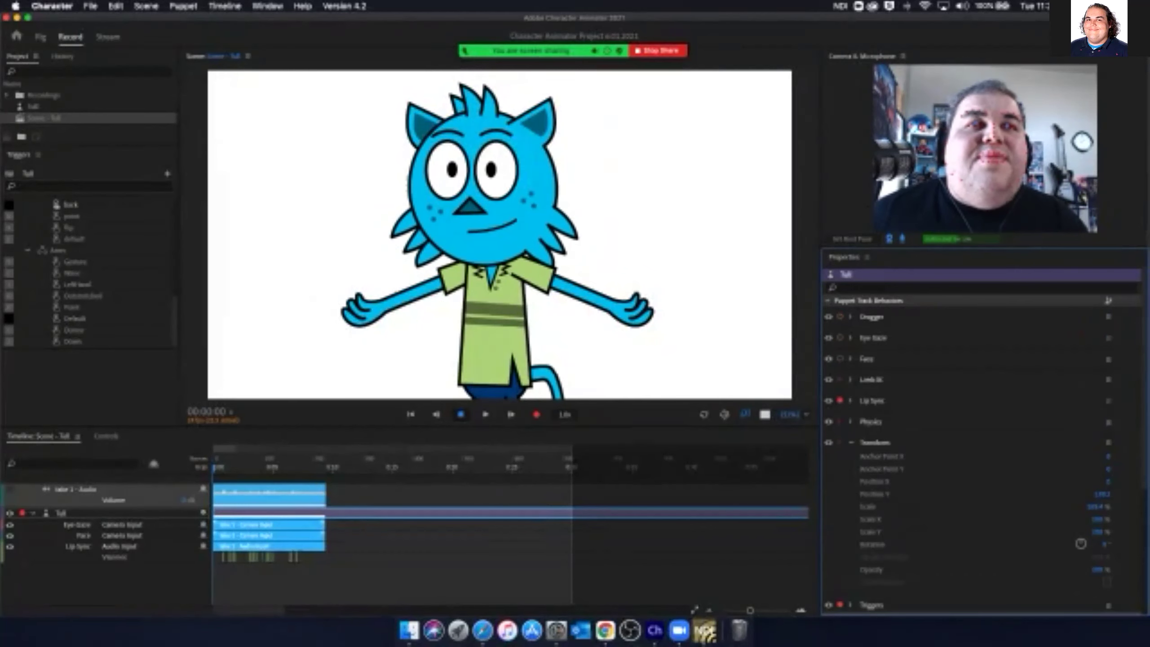
click(840, 400)
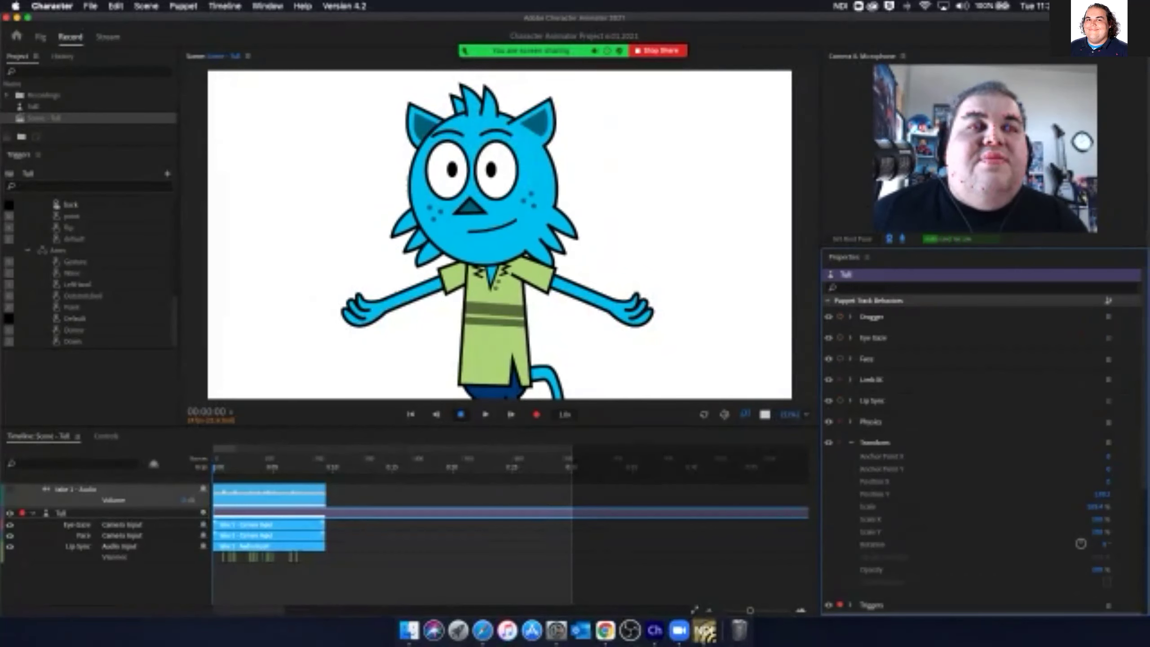
scroll(982, 430, down, 5)
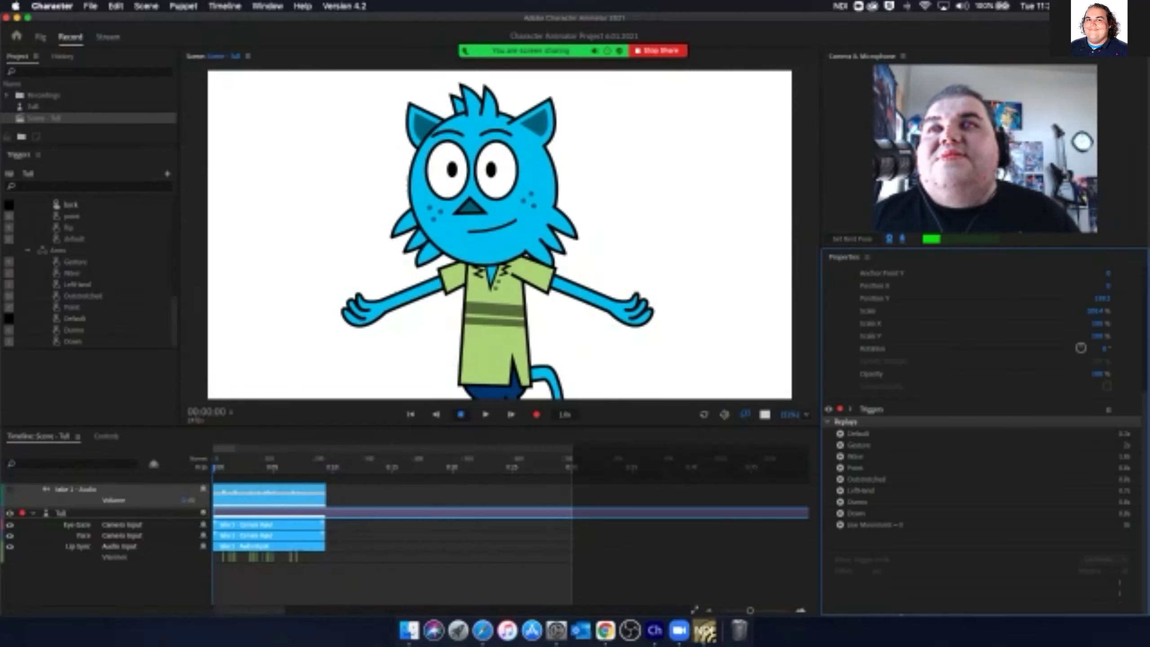
scroll(91, 272, up, 2)
scroll(91, 271, up, 5)
scroll(90, 272, up, 5)
scroll(90, 272, down, 5)
scroll(90, 272, down, 5)
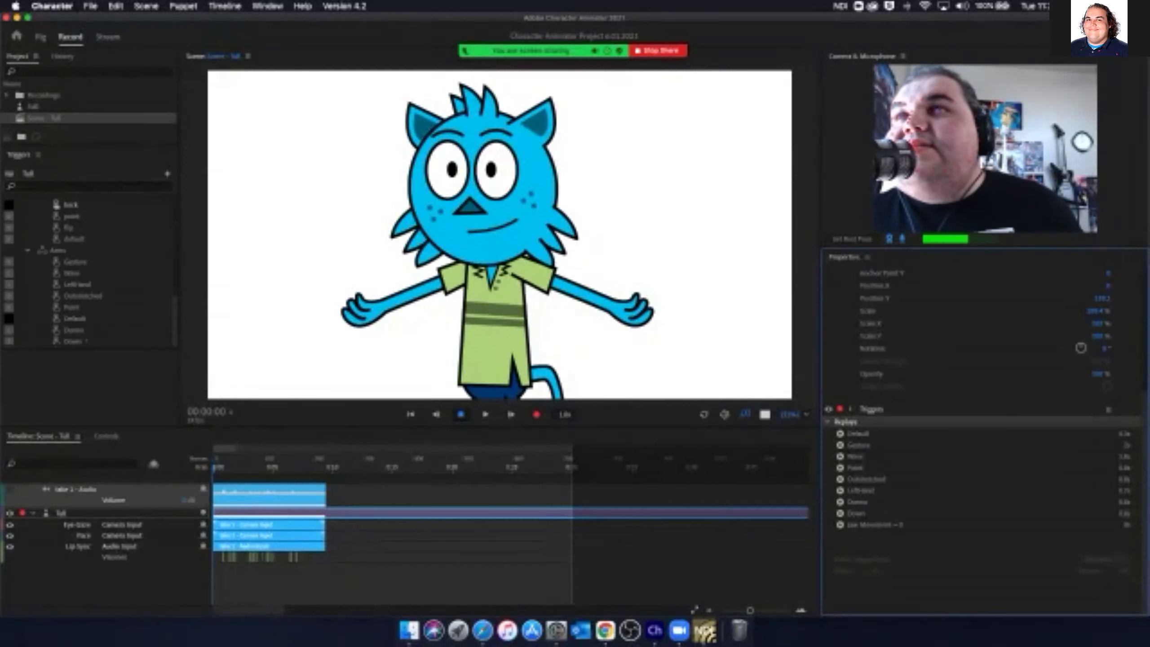
Test Tull's Wave trigger a few times
key(w)
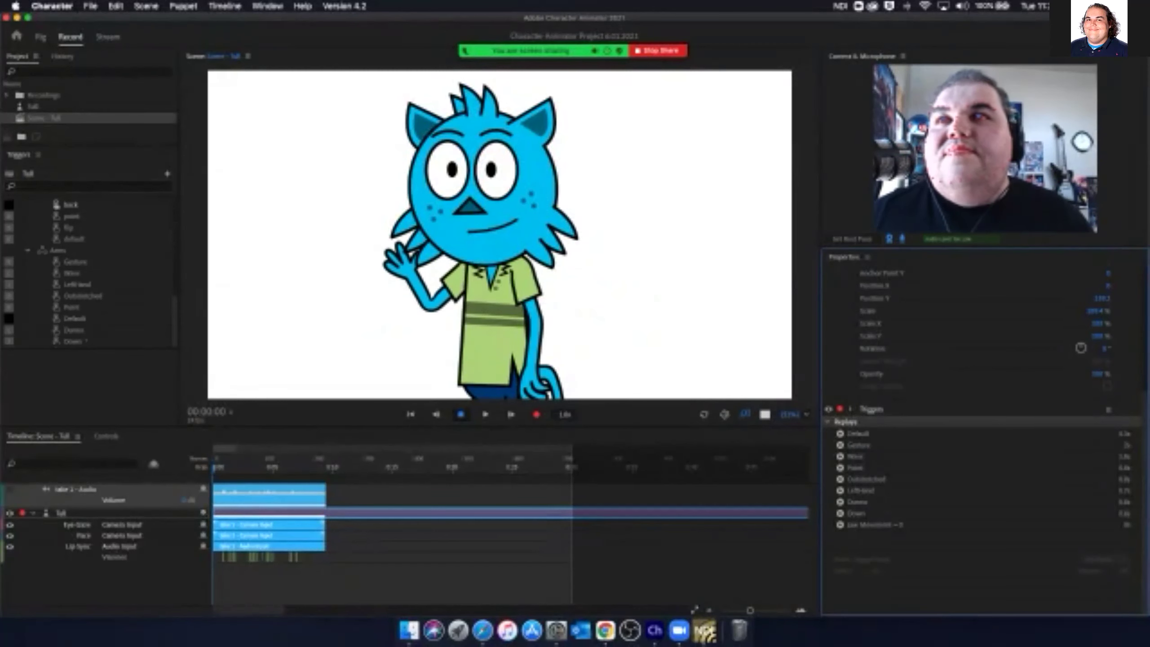
key(w)
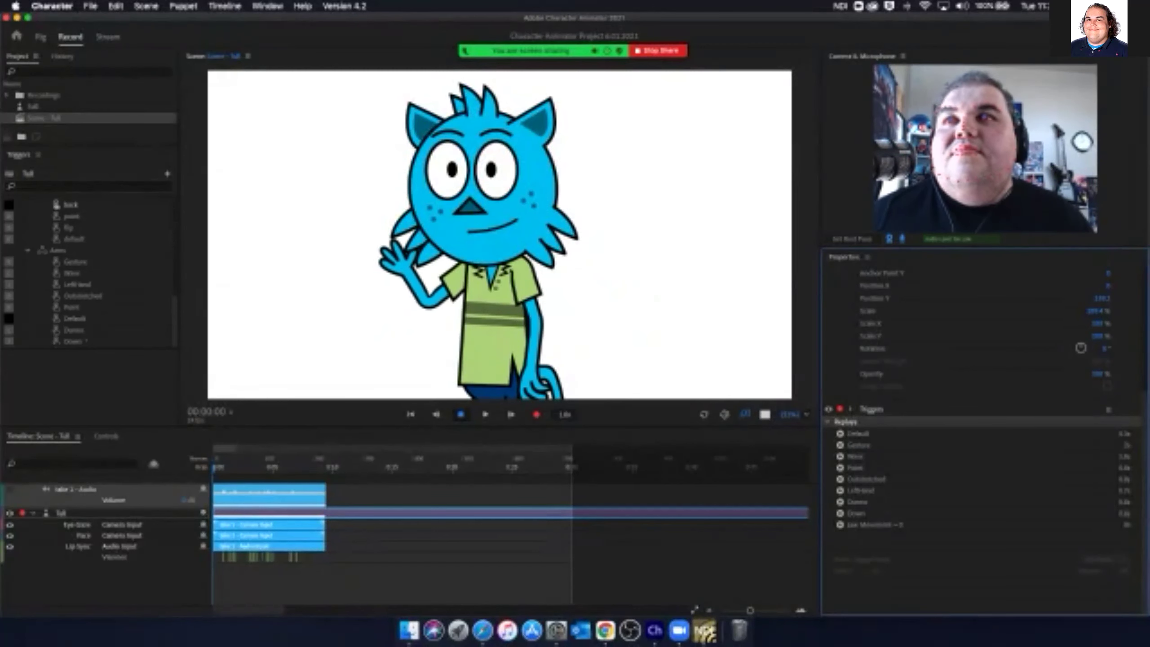
key(w)
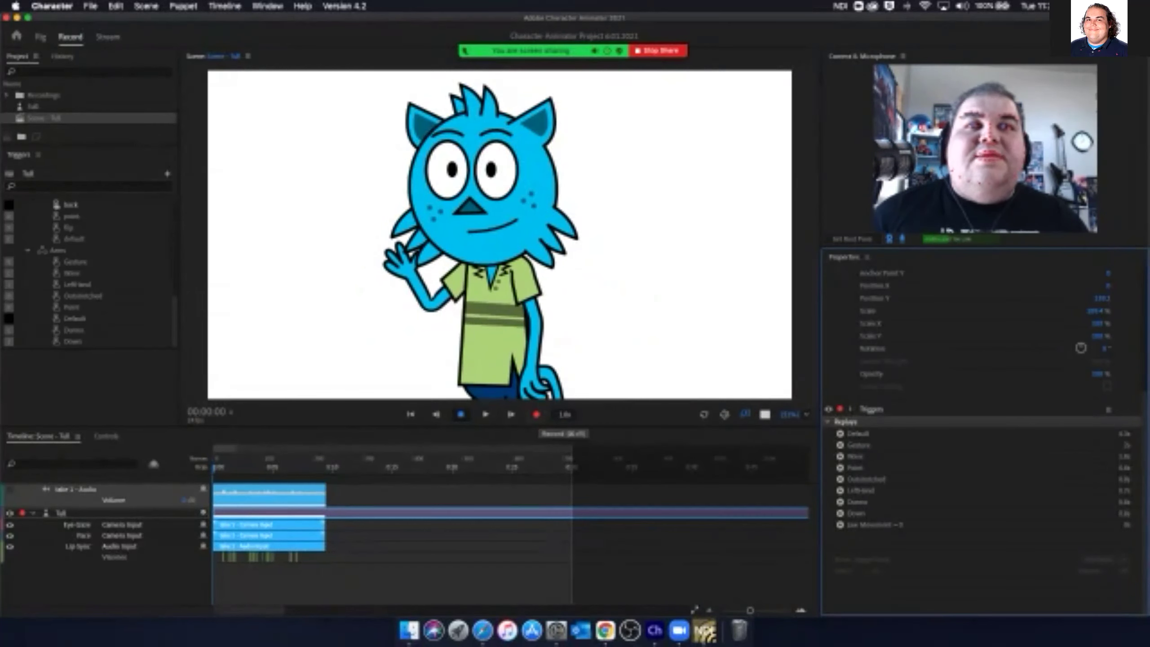
click(536, 414)
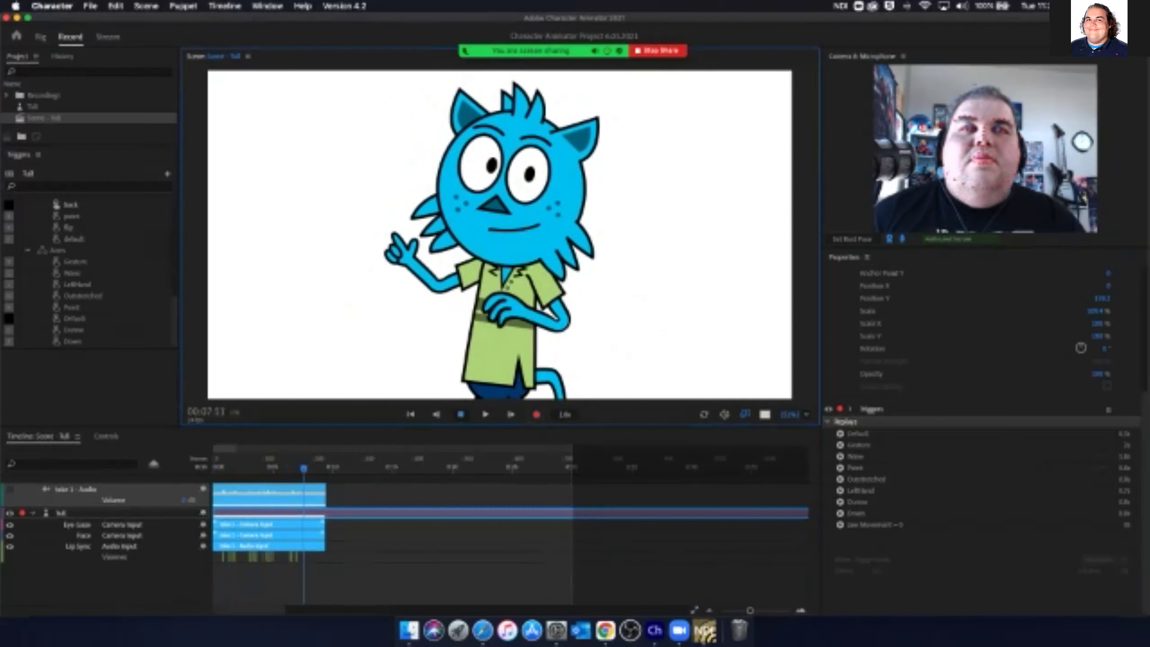
key(space)
key(super+z)
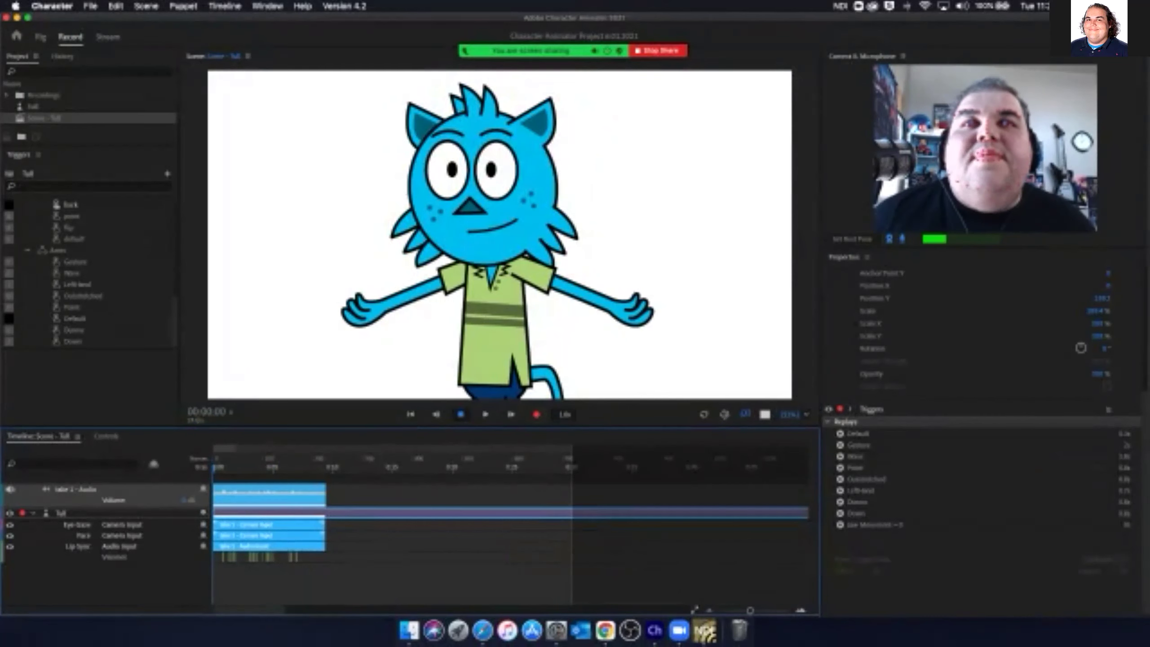
Record Wave, Point and Wave triggers over the existing take from the scene start, and play back the opening
key(super+r)
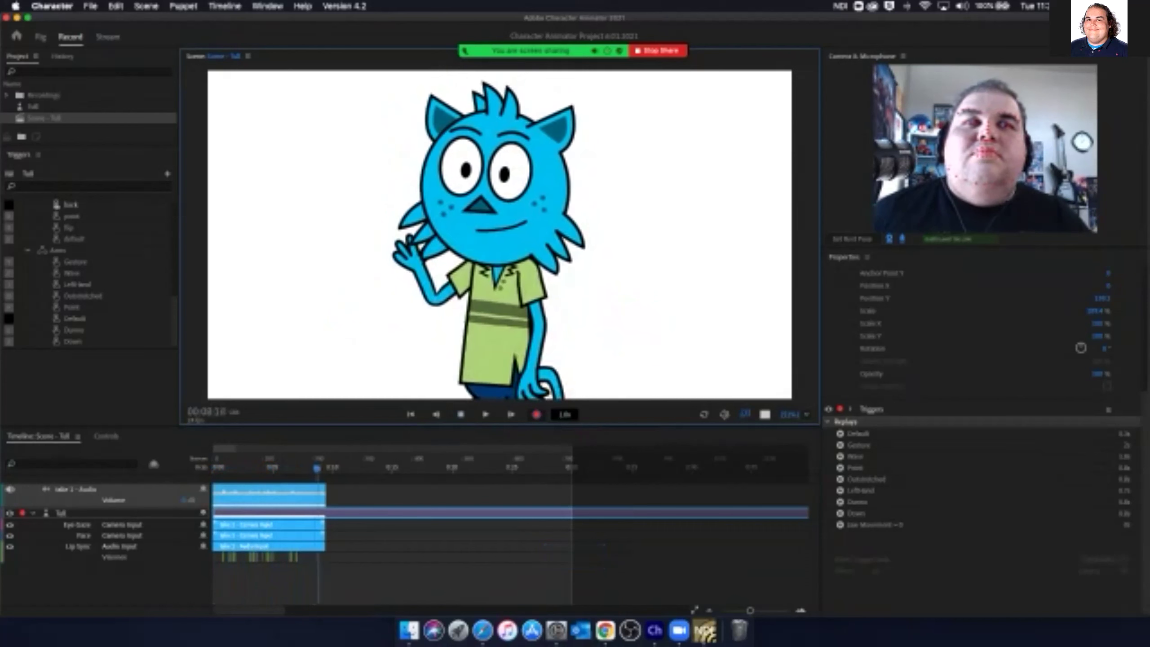
key(space)
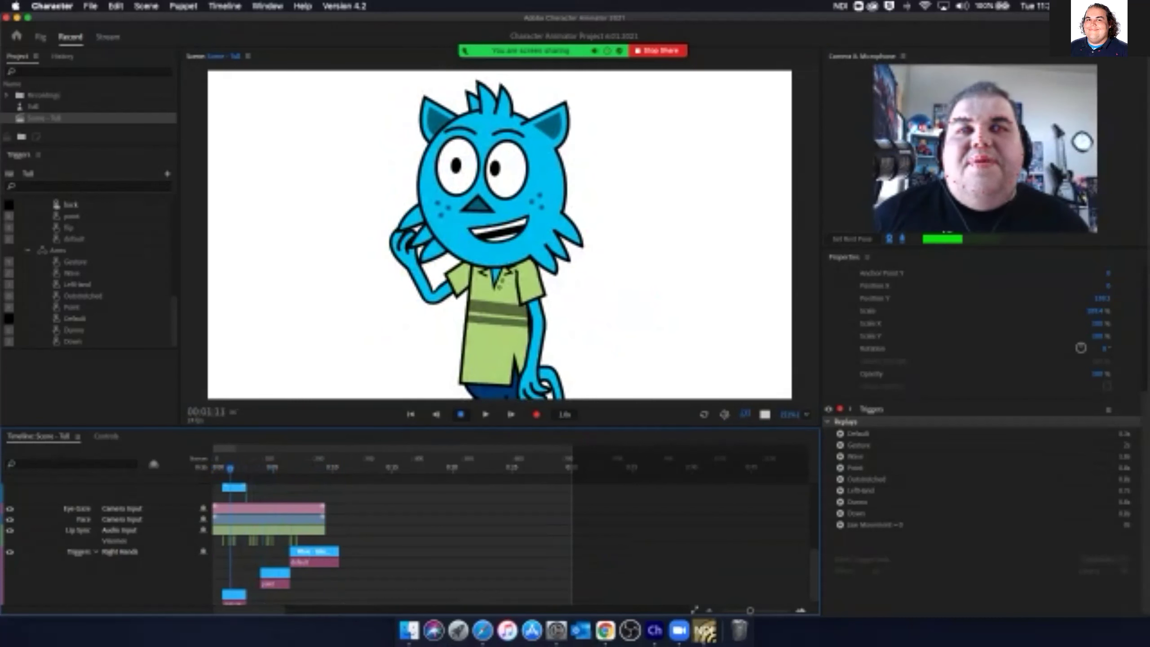
key(space)
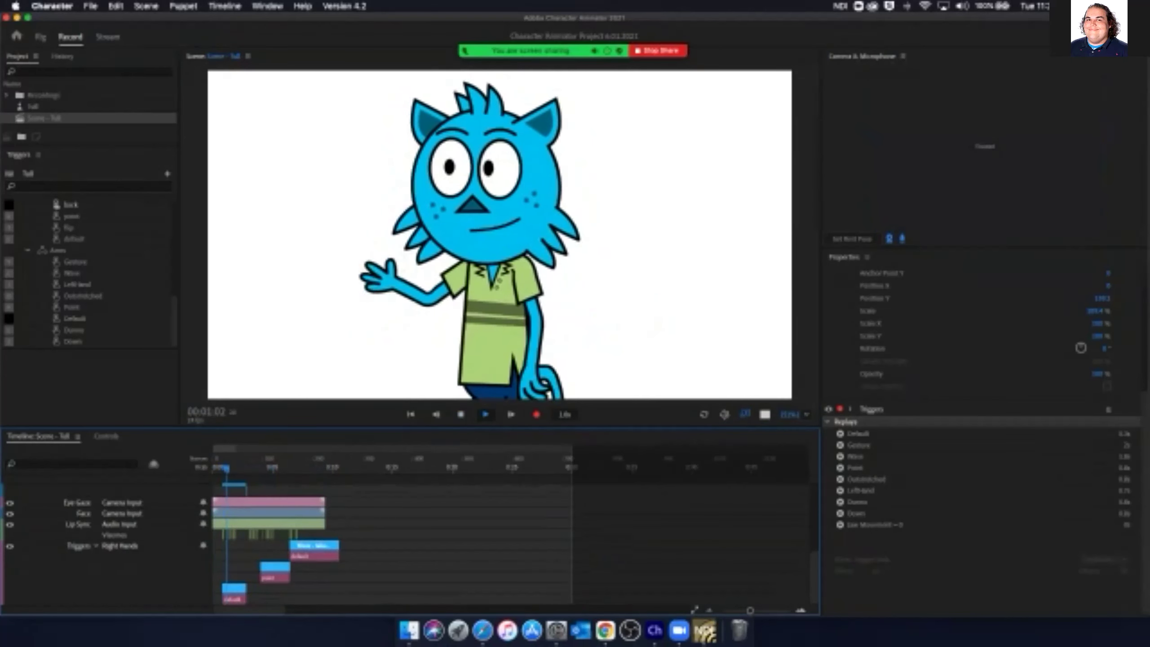
key(space)
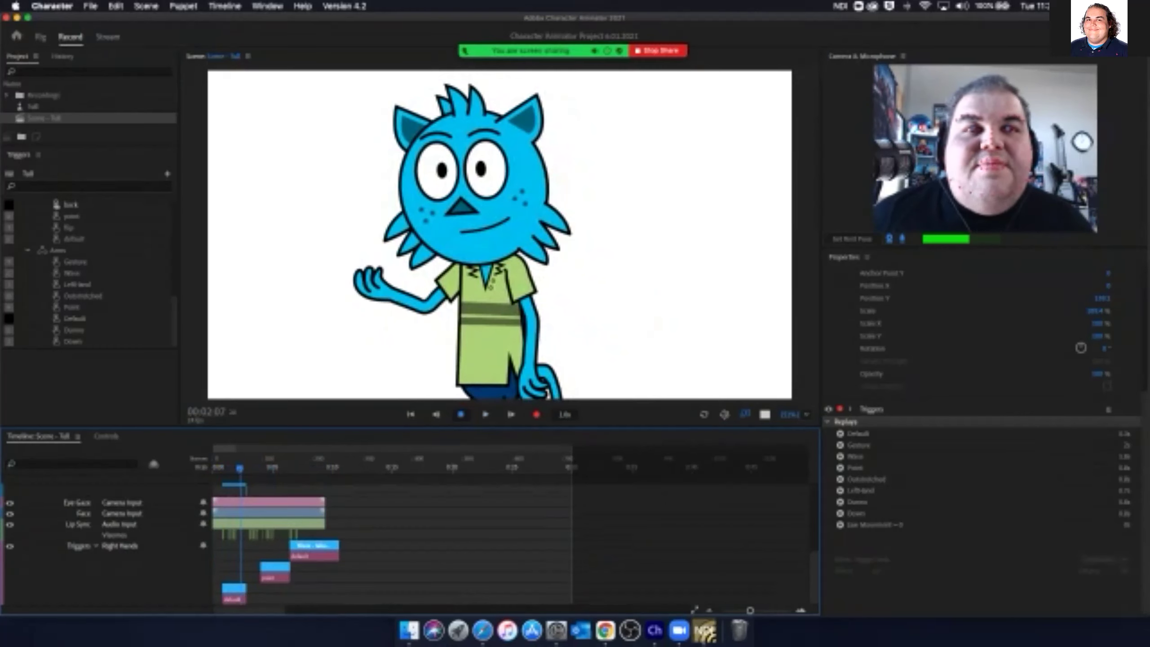
Step back through the opening Wave trigger on the timeline to just after the scene start
key(equal)
key(equal)
key(equal)
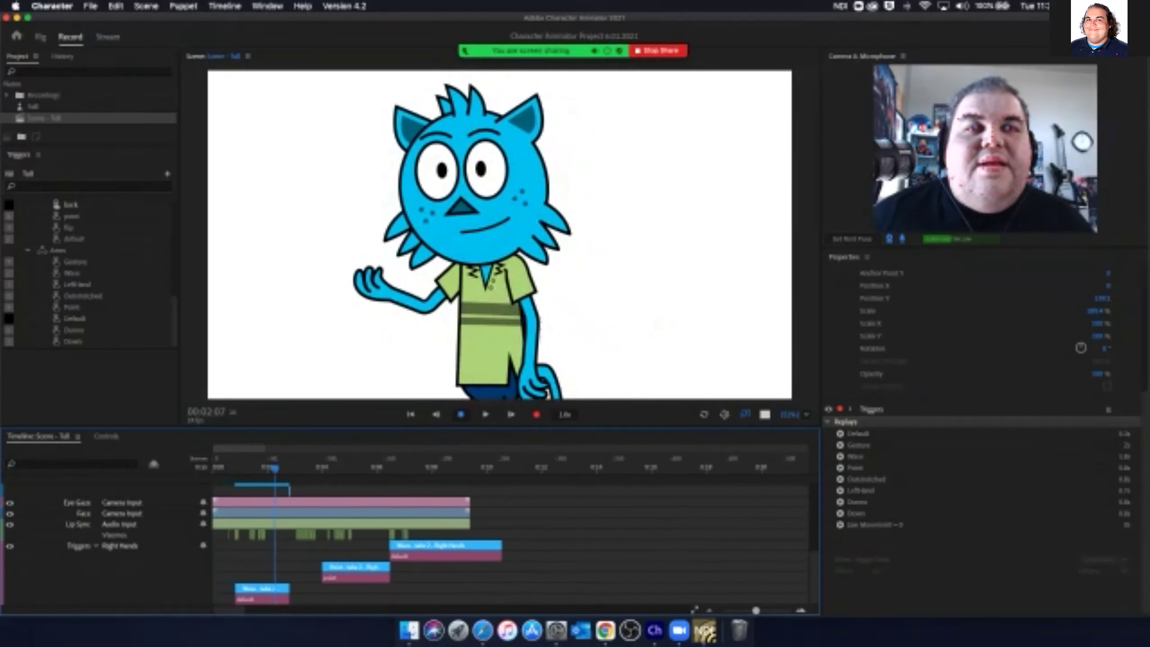
key(equal)
key(Left)
key(Left)
key(Left)
key(Left)
key(Left)
key(Left)
key(Left)
key(Left)
Check the opening wave's timing in playback and move the first Wave trigger clip to the start of the scene
key(space)
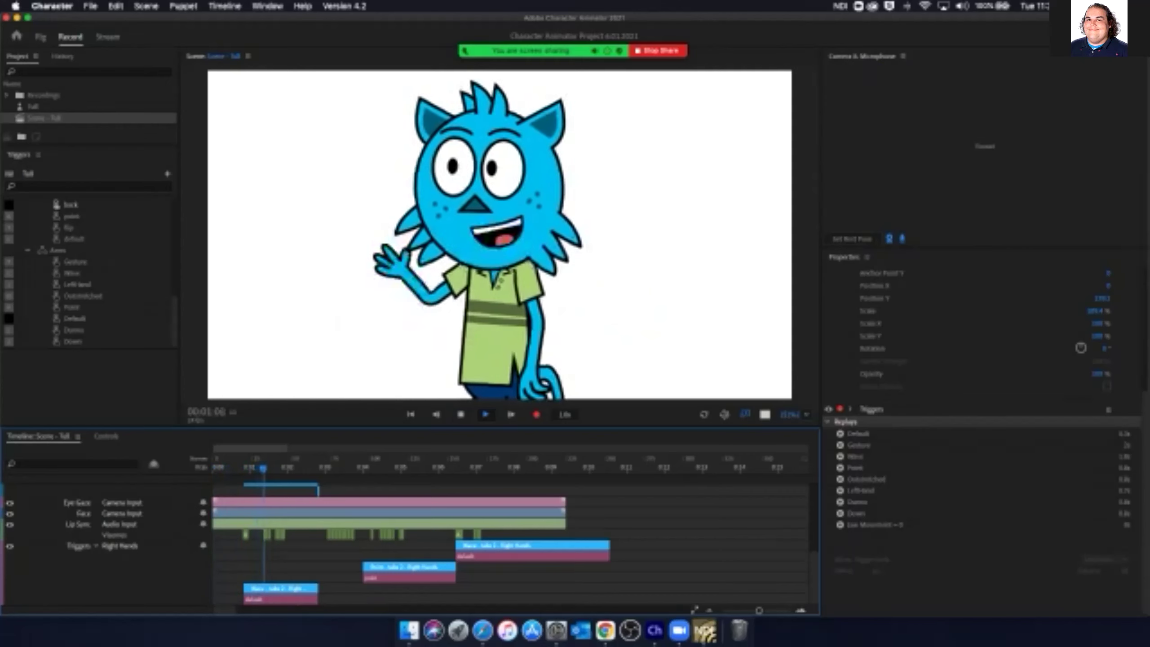
key(space)
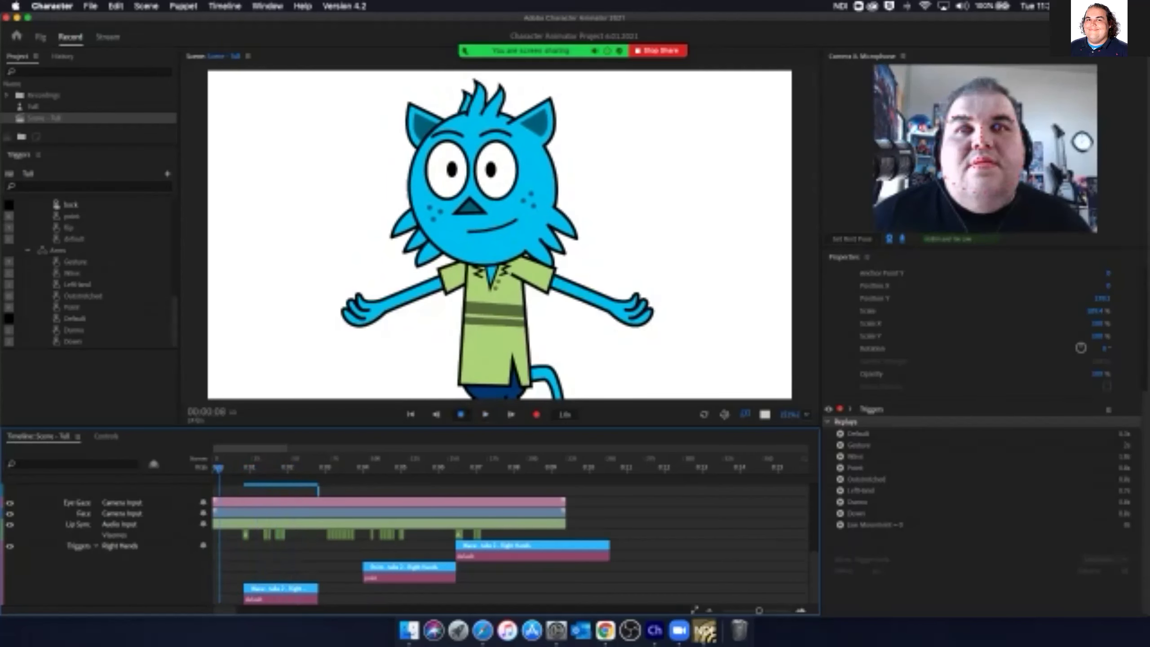
key(space)
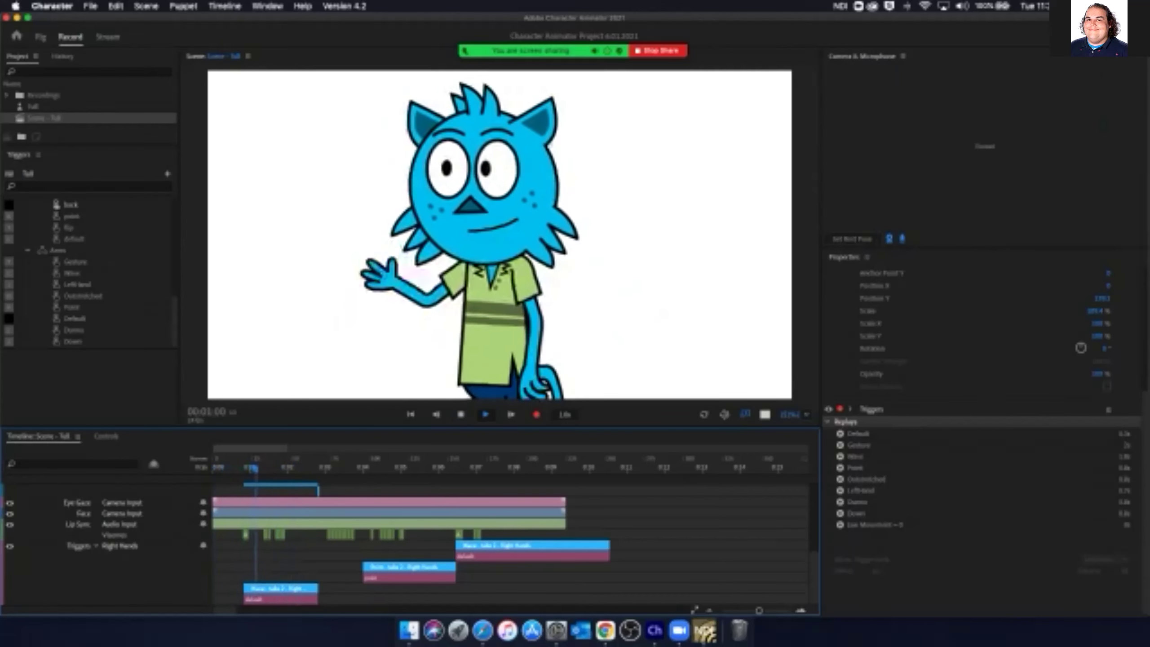
key(space)
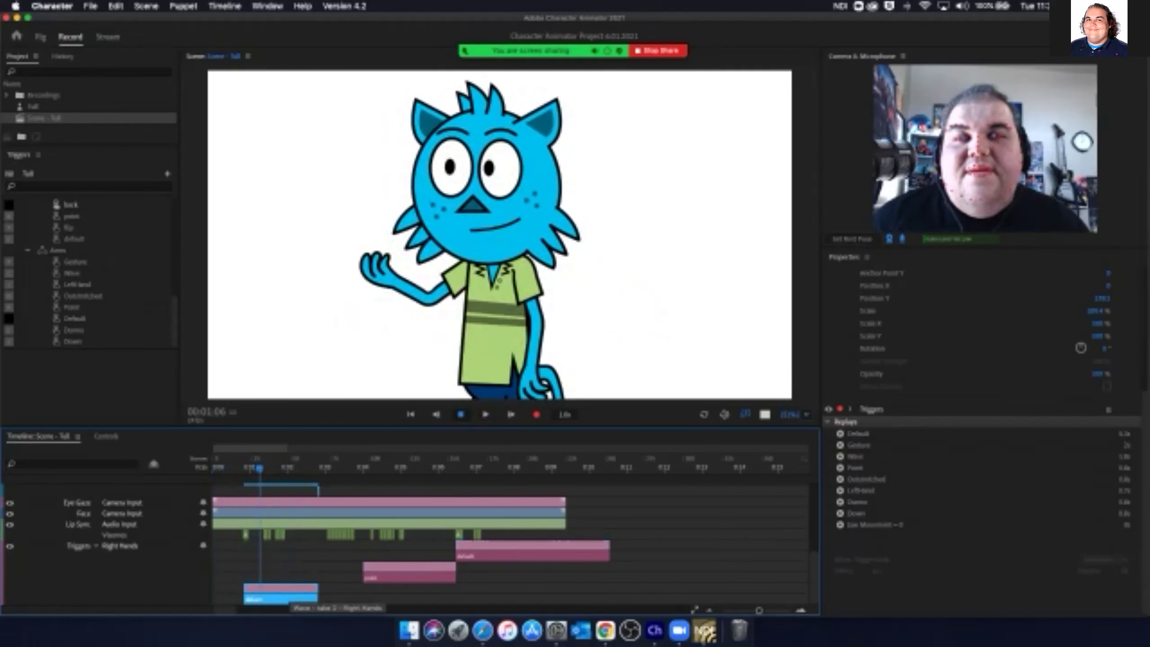
drag(281, 594, 249, 593)
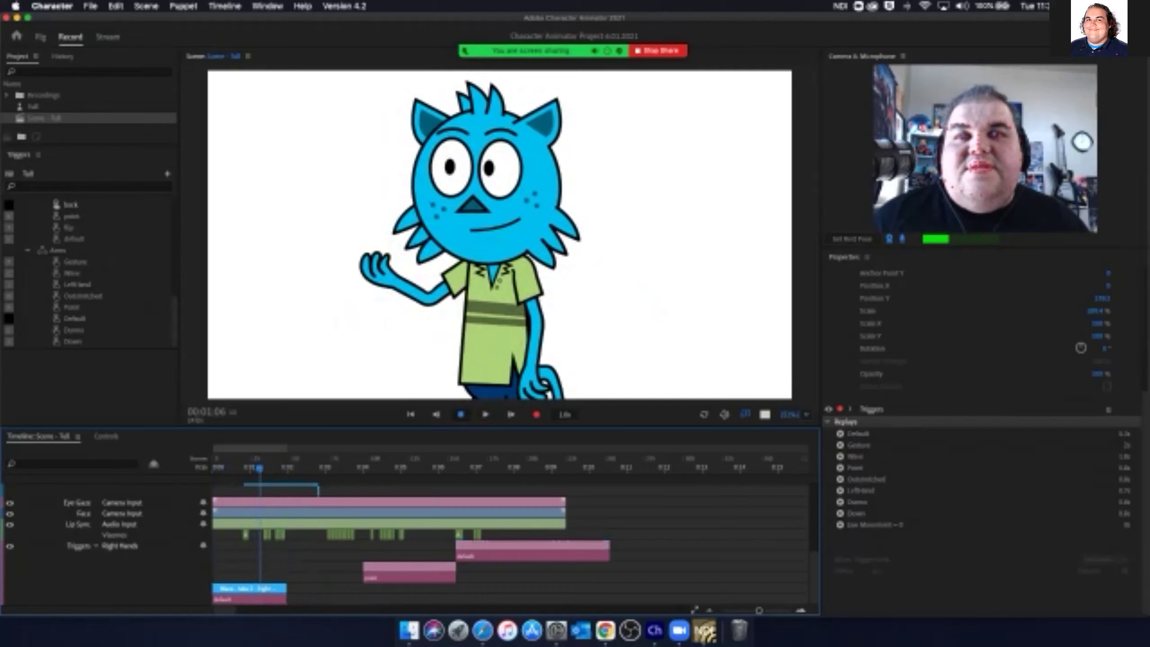
Play the scene from the start and move the Point trigger clip earlier so it begins at about 3 seconds
key(Home)
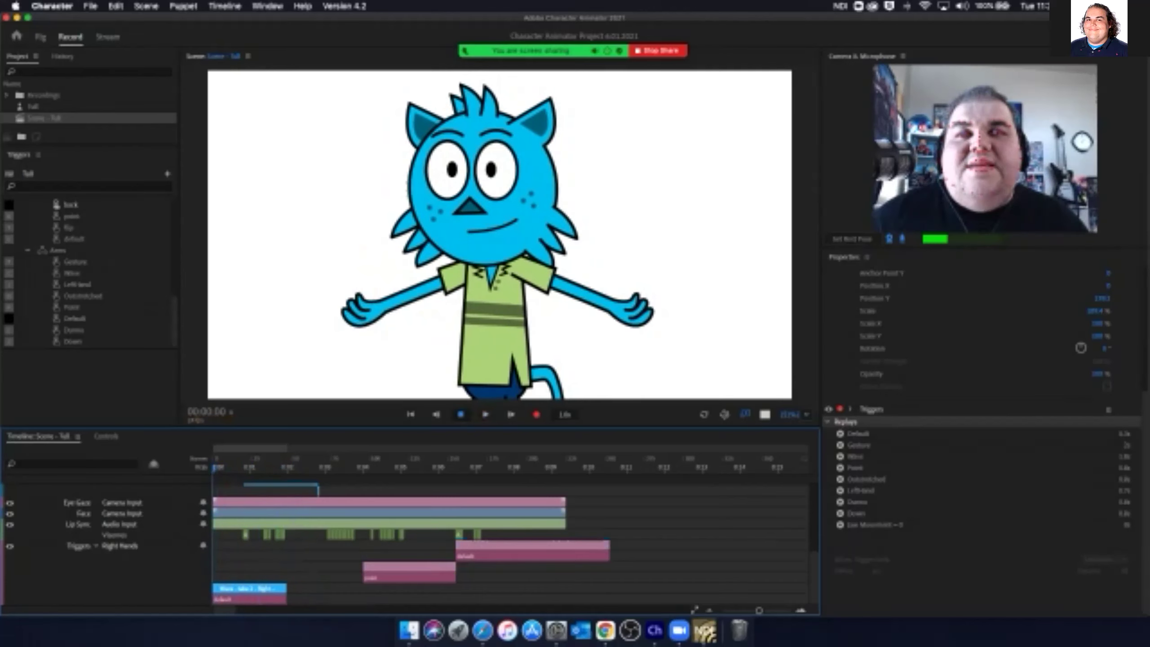
key(space)
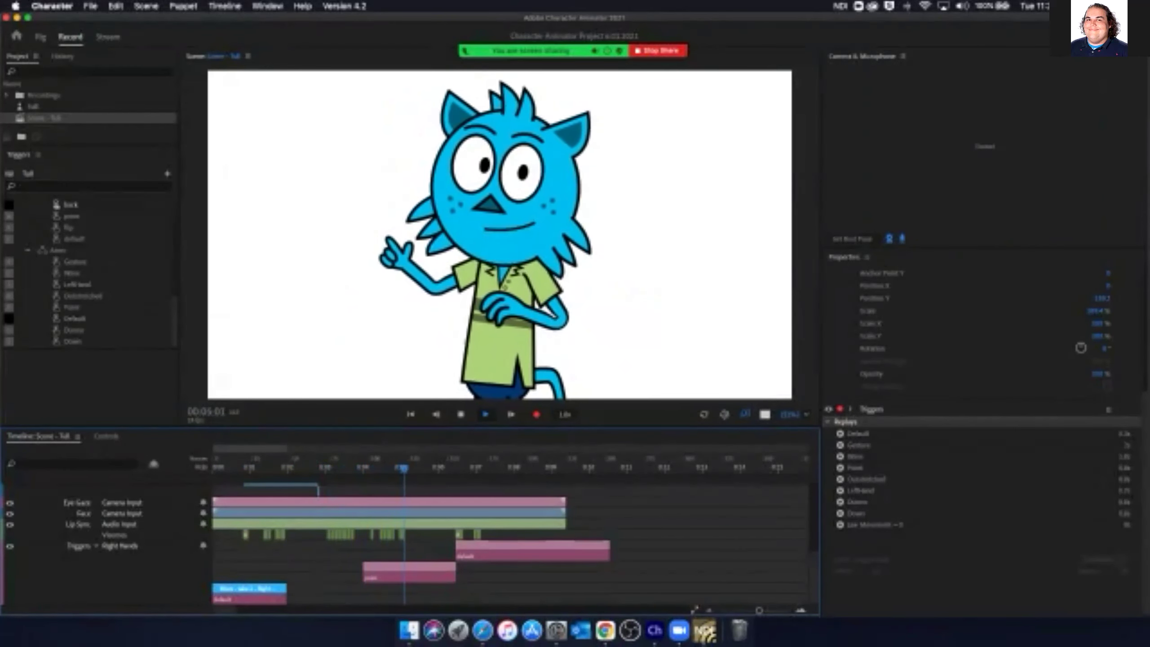
drag(408, 572, 380, 571)
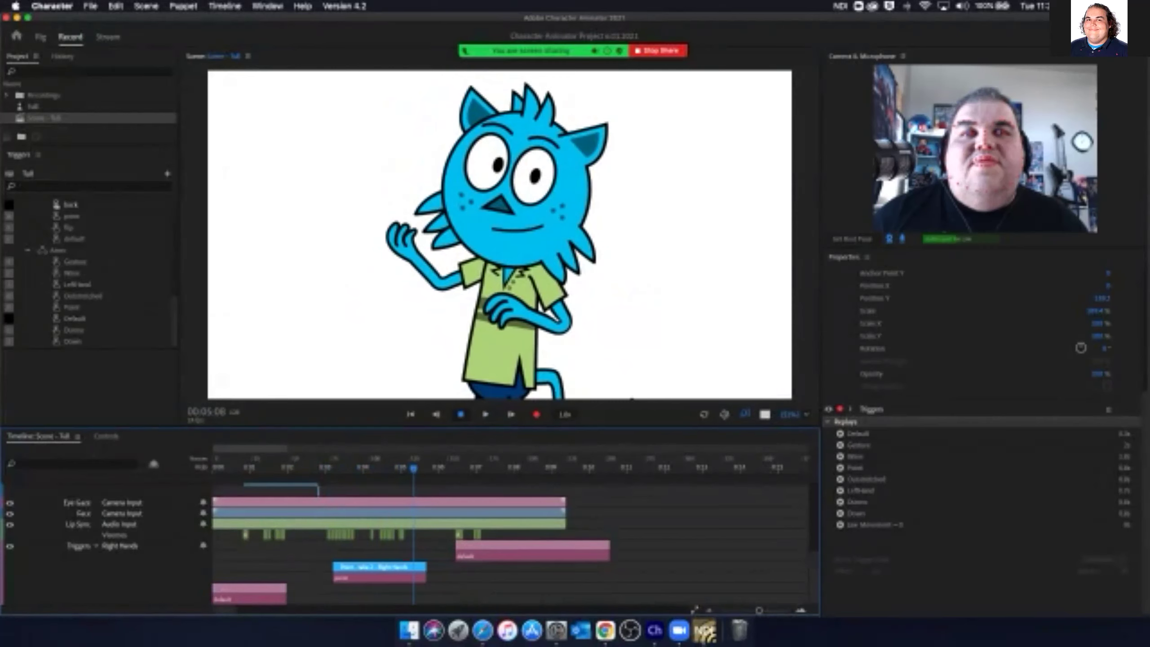
Play back from the start of the moved Point clip to about 9 seconds, and return the playhead to the middle of the point pose
key(Left)
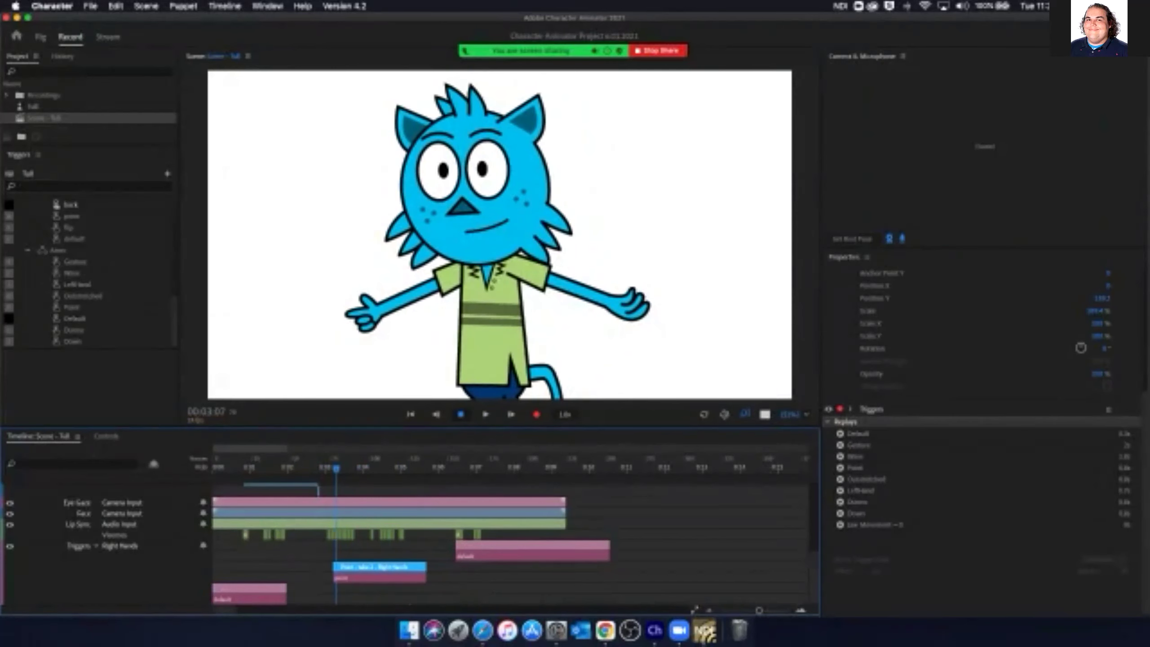
key(space)
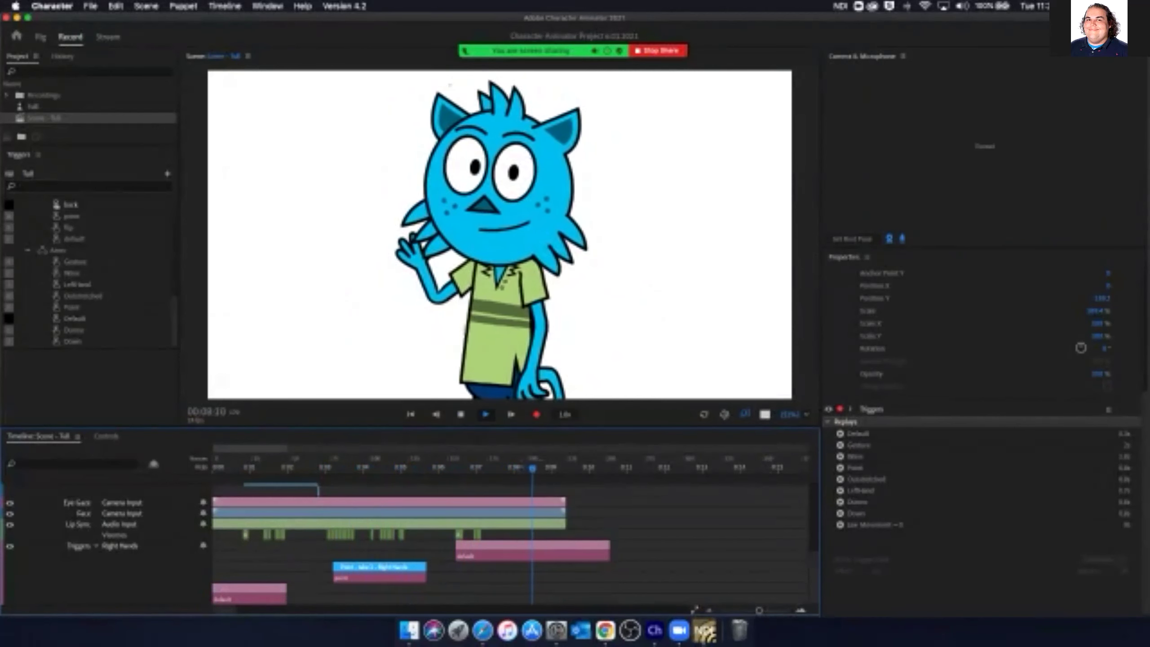
key(space)
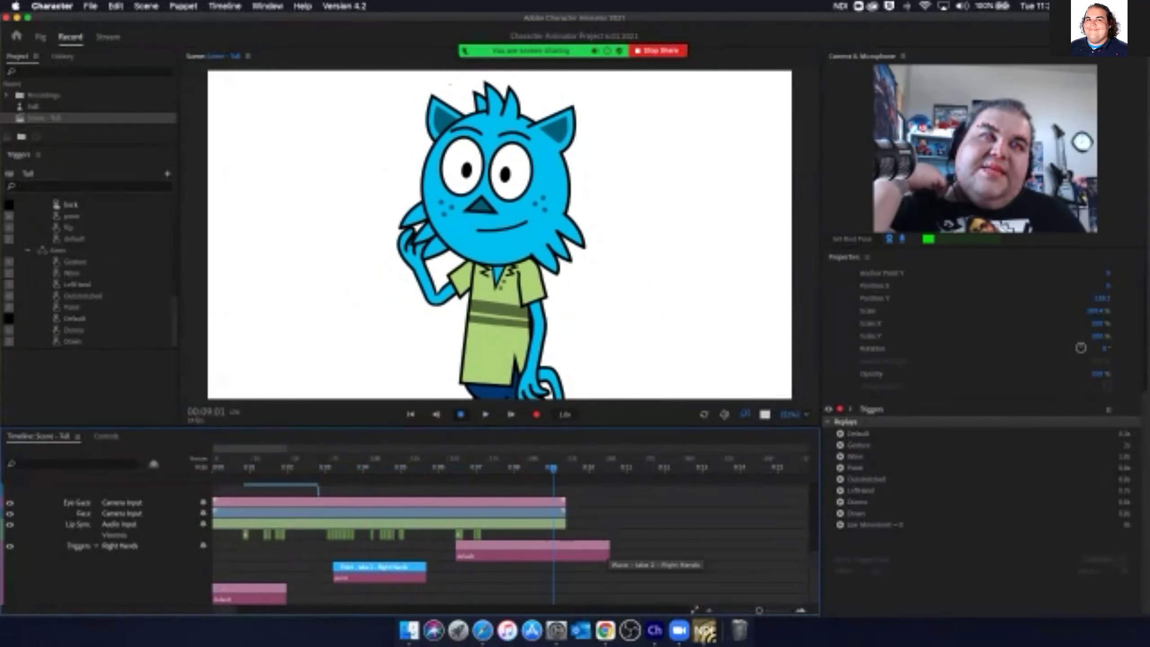
drag(552, 468, 389, 468)
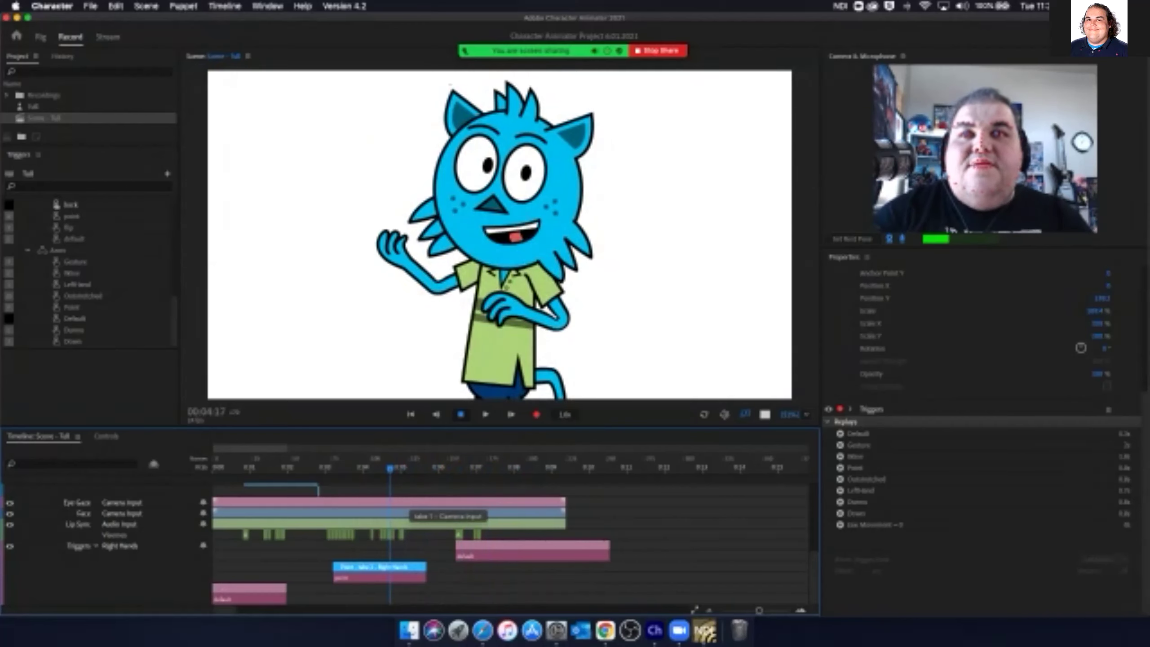
Locate the audio tracks on the timeline and mute the take 2 audio track
scroll(398, 526, up, 3)
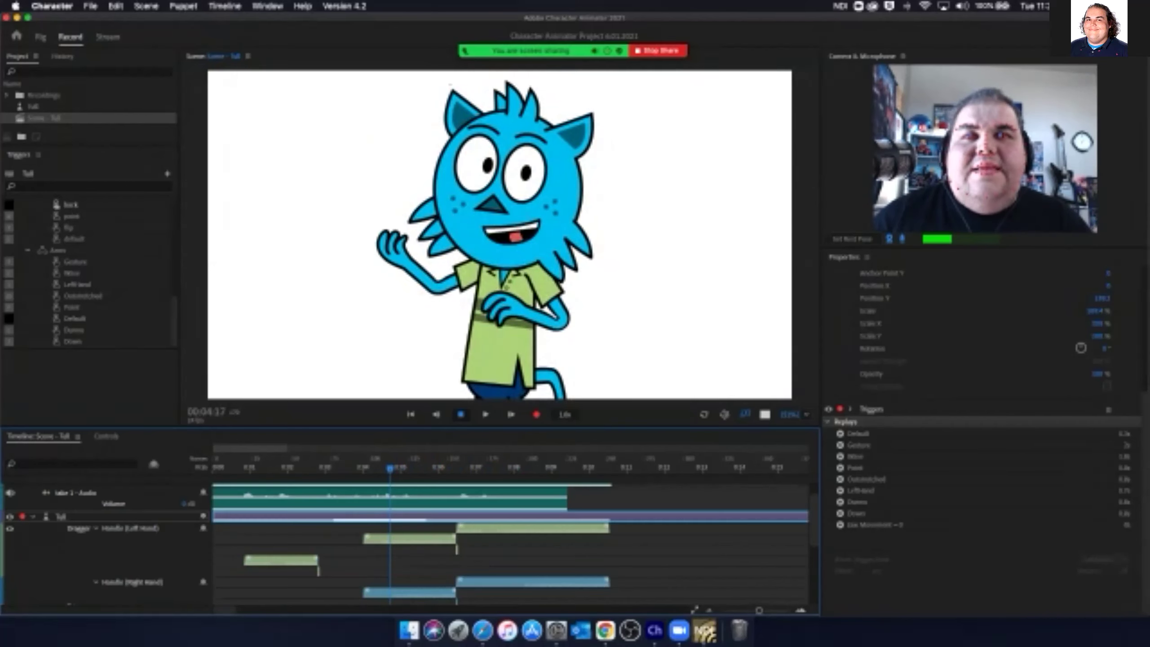
scroll(398, 543, up, 1)
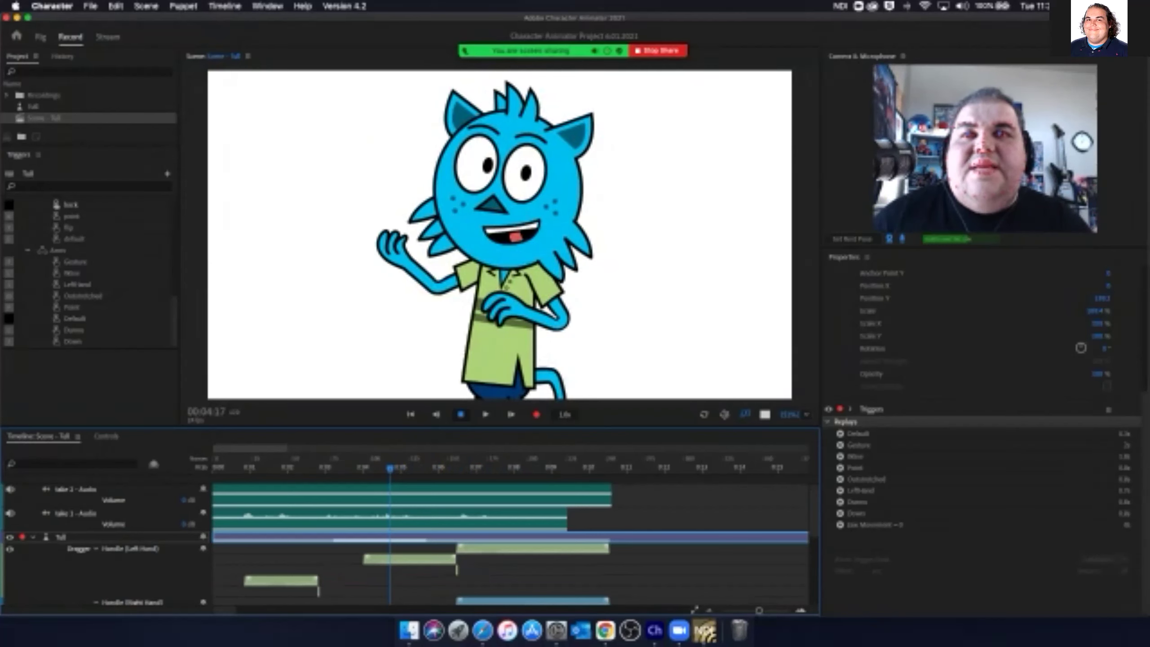
click(231, 494)
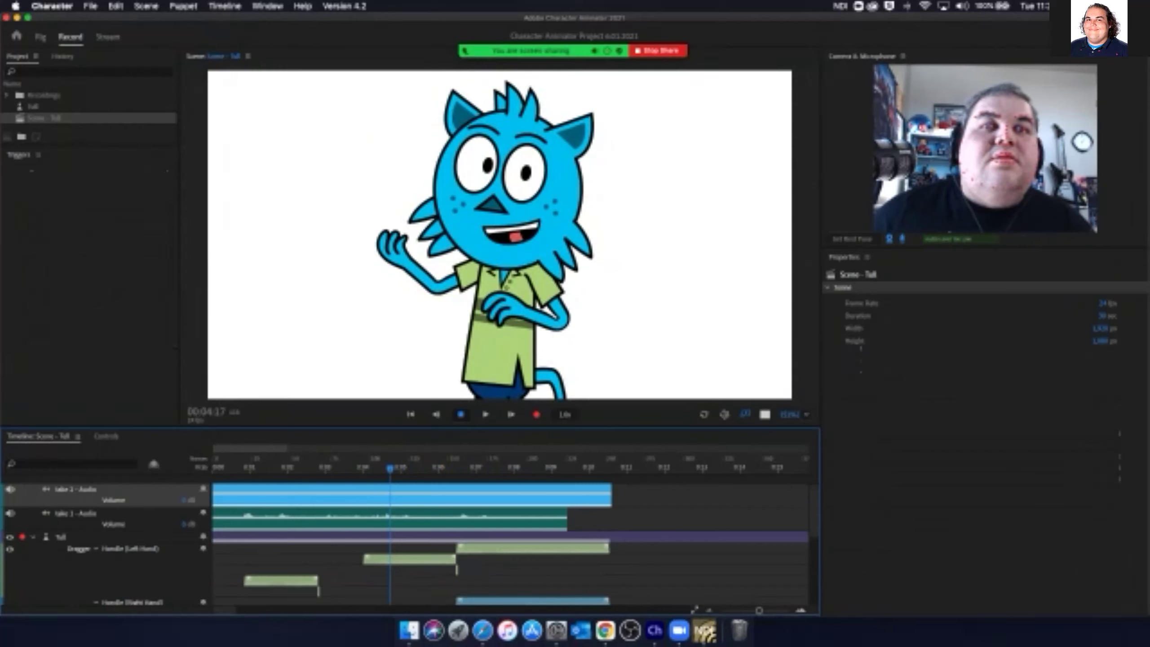
click(498, 536)
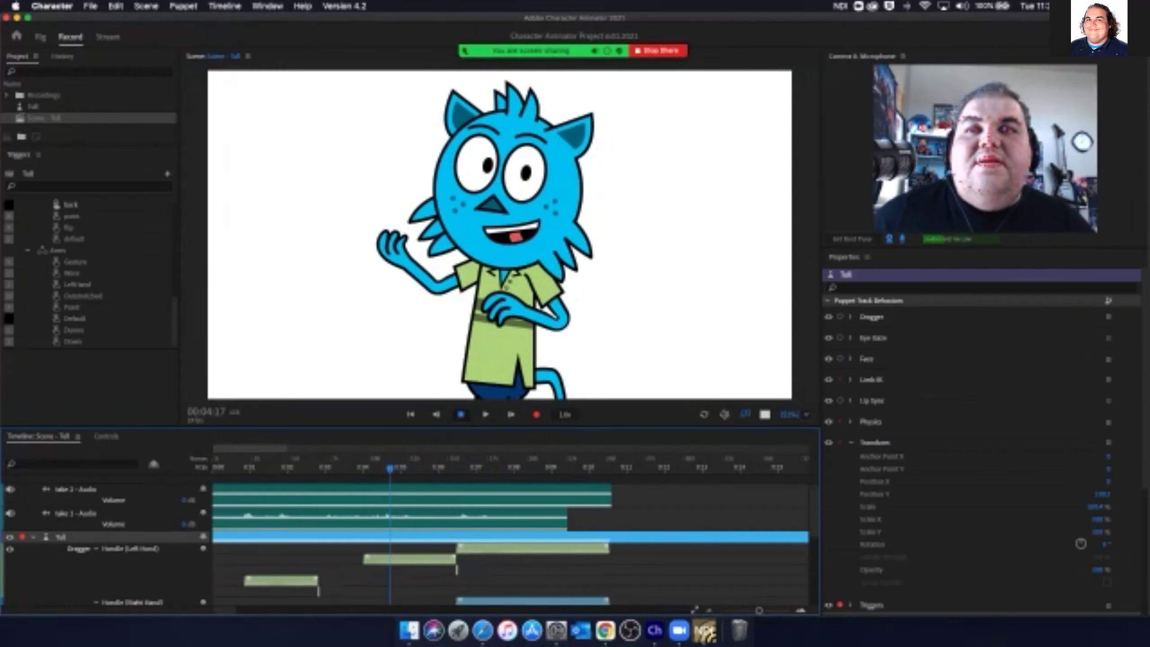
click(453, 519)
click(453, 494)
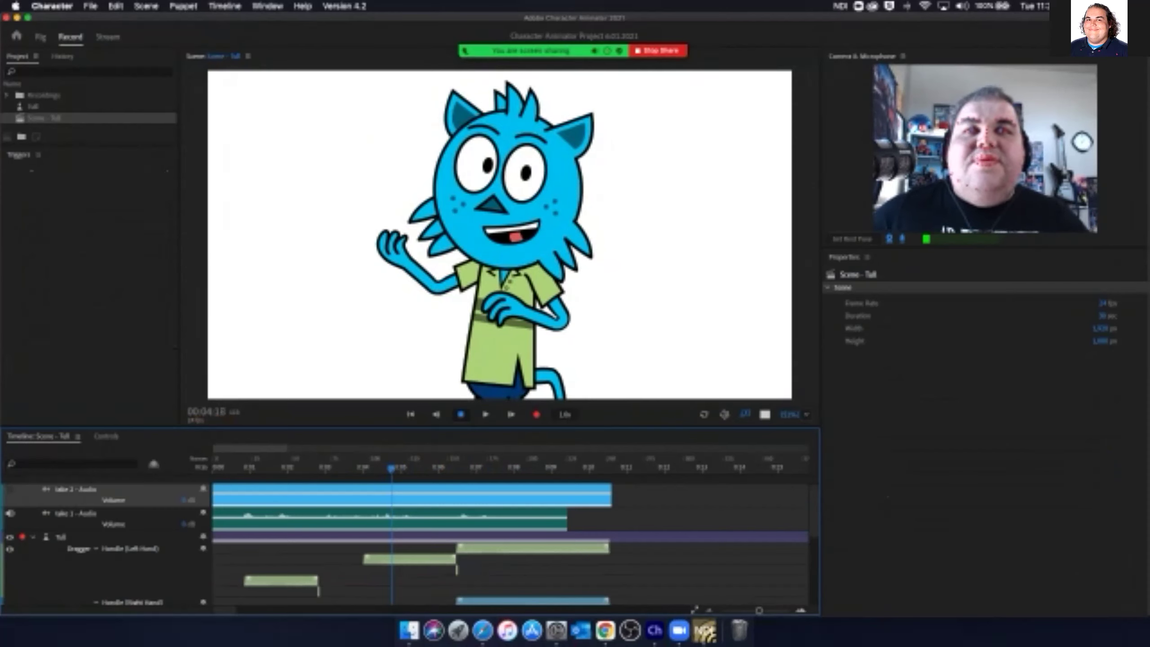
Play the scene from the start to about 5 seconds to check it with take 2's audio muted
key(Home)
key(space)
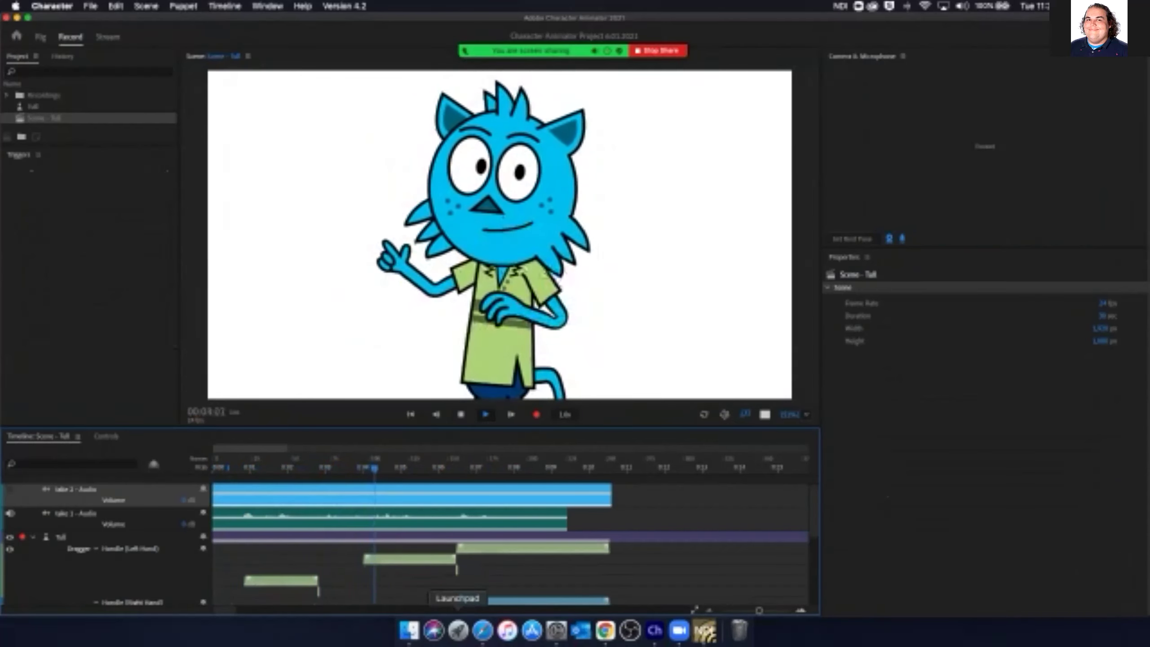
key(space)
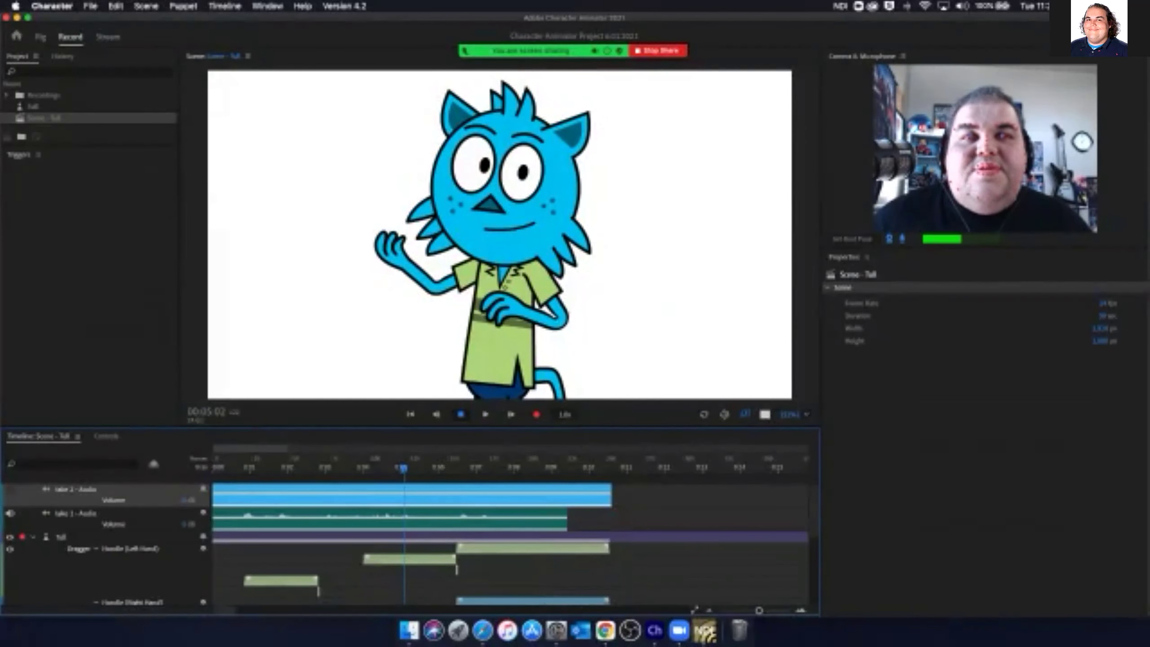
Return the playhead to the scene start and open the file import dialog at the Character Animator folder
scroll(510, 543, up, 3)
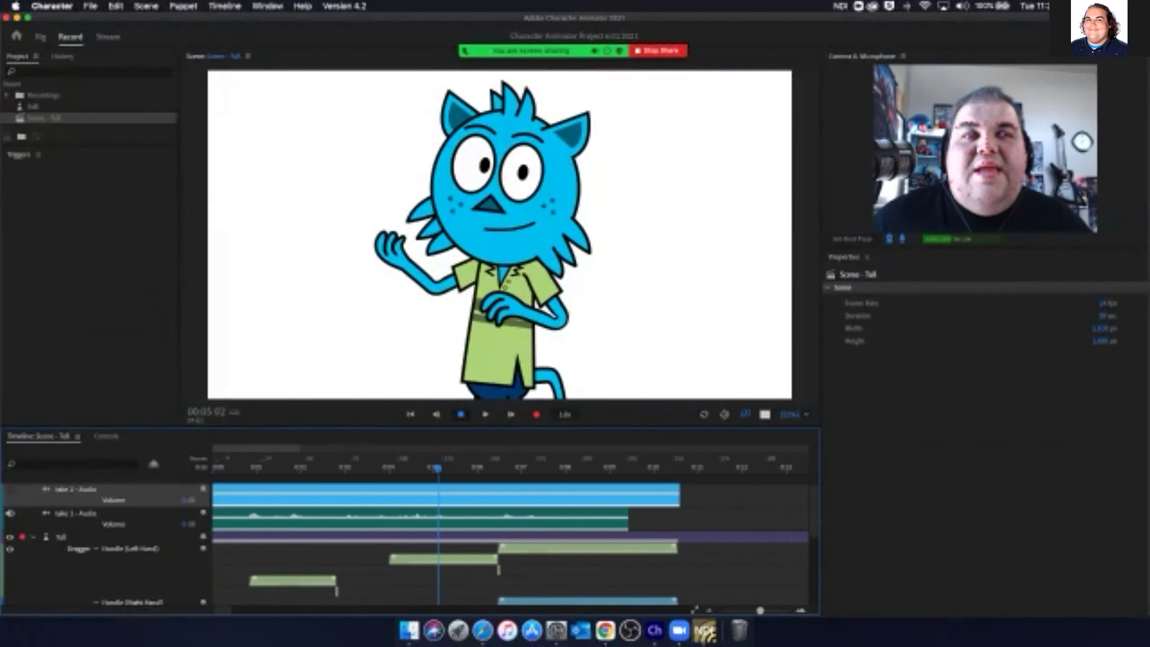
scroll(510, 543, down, 5)
scroll(510, 543, up, 4)
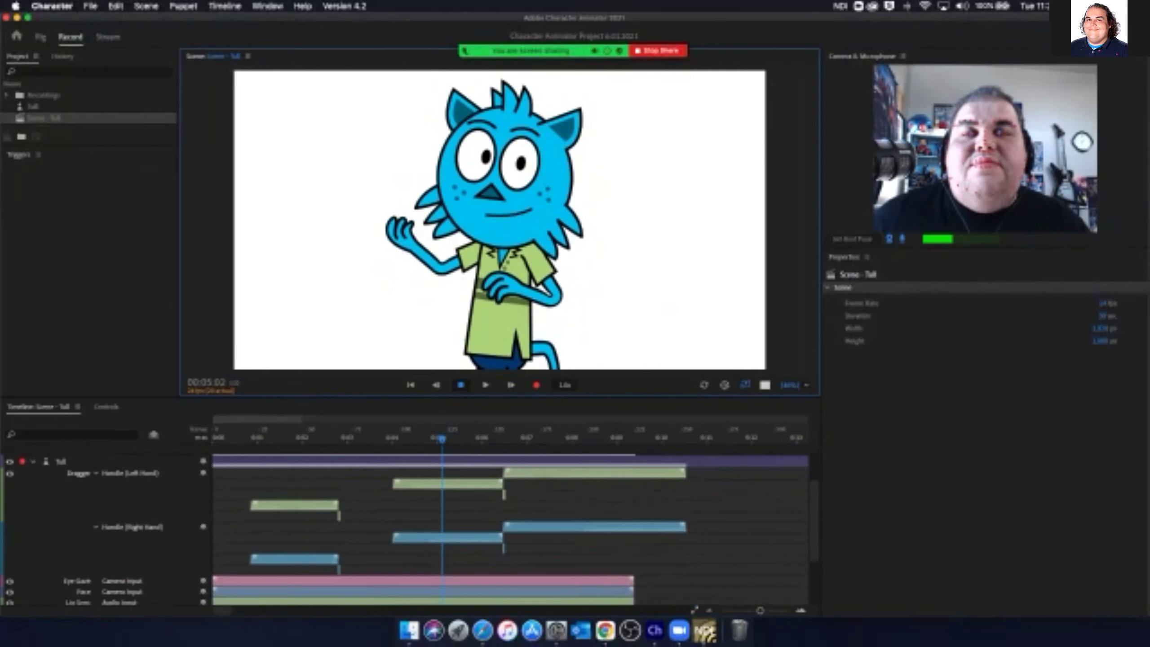
key(Home)
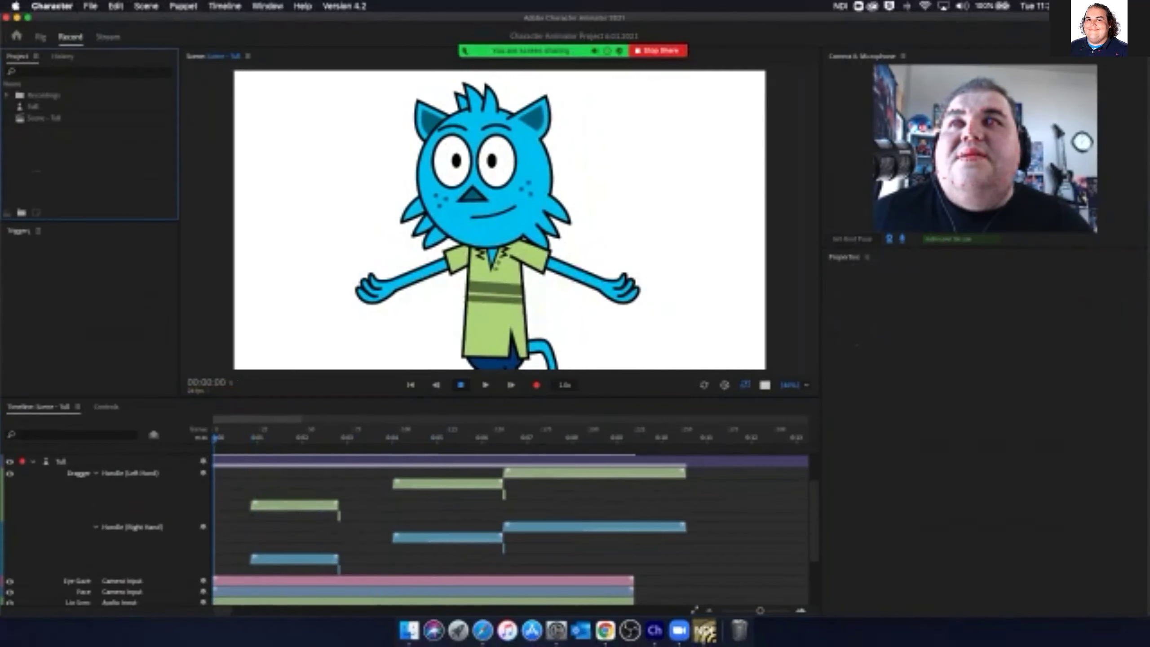
key(super+i)
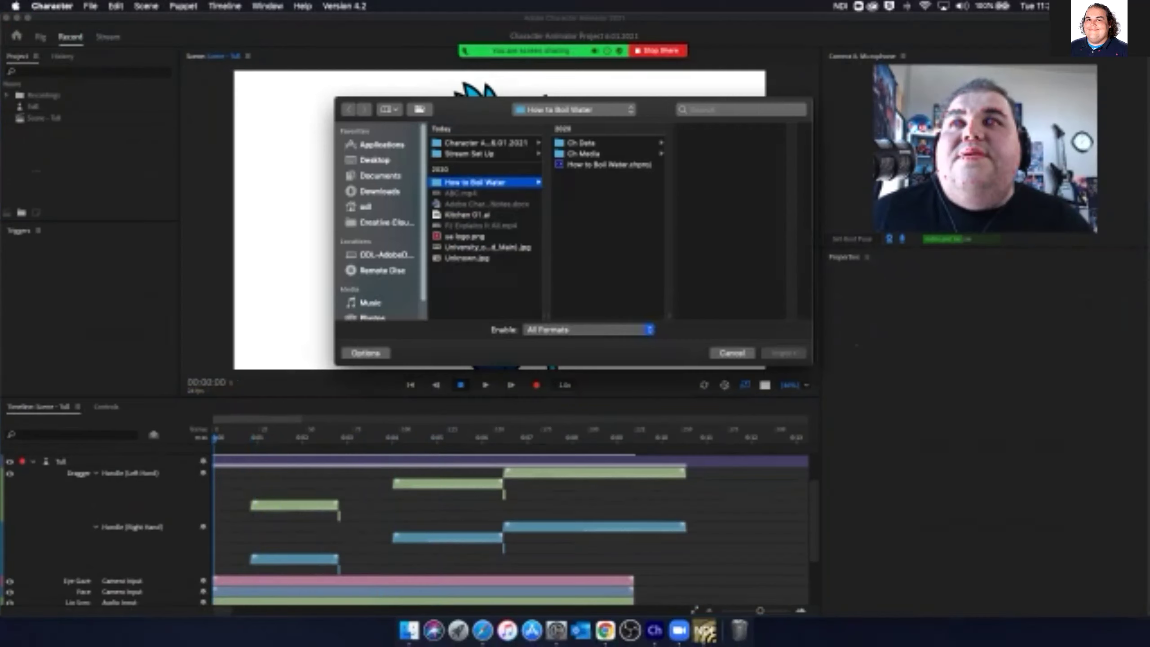
key(Left)
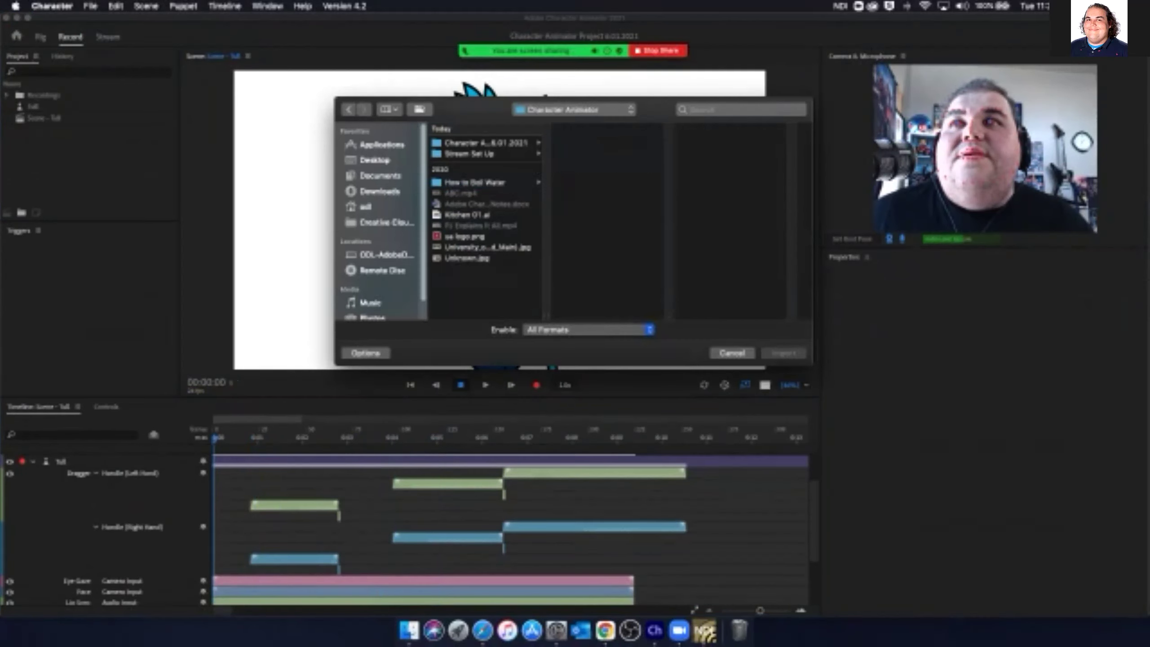
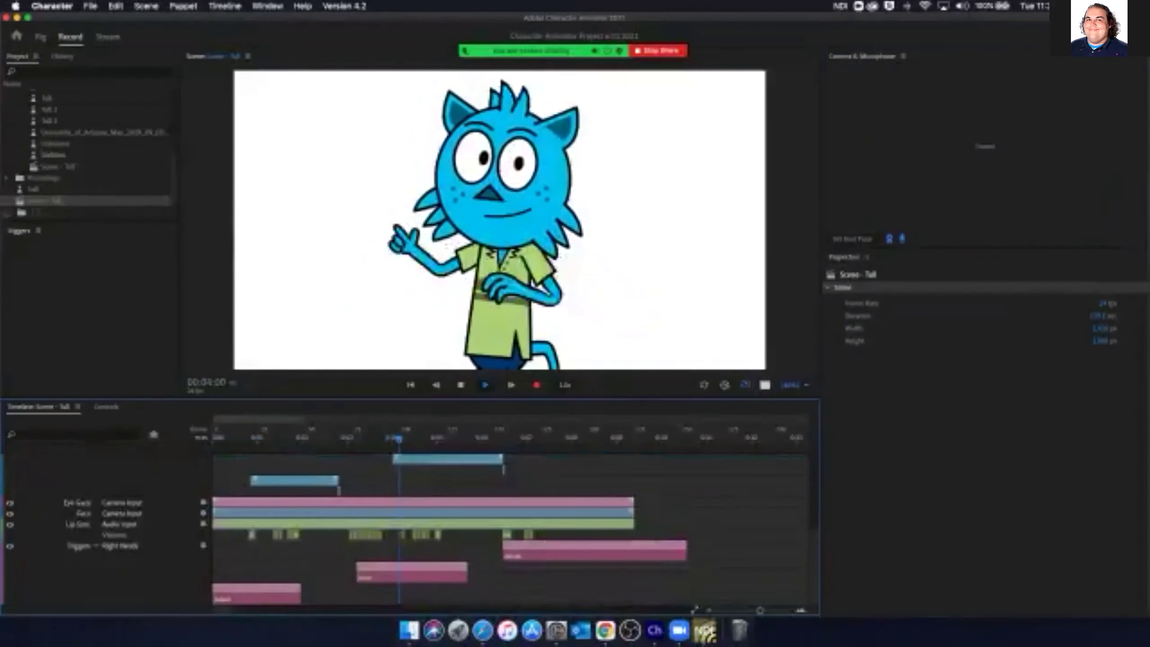
Stop playback at about 5 seconds and step back frame by frame to the start of the Point trigger clip
key(space)
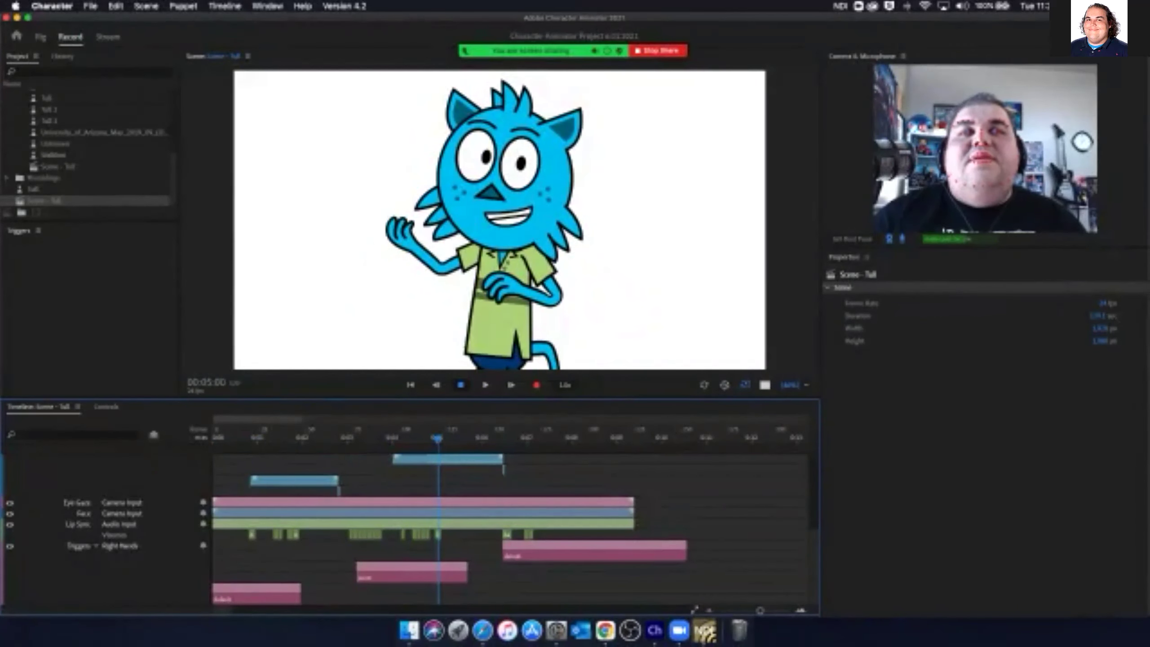
key(Left)
key(Left)
key(Left)
key(Left)
key(Left)
key(Left)
key(Left)
key(Left)
key(Left)
key(Left)
key(Left)
key(Left)
key(Left)
key(Left)
key(Left)
key(Left)
key(Left)
key(Left)
key(Left)
key(Left)
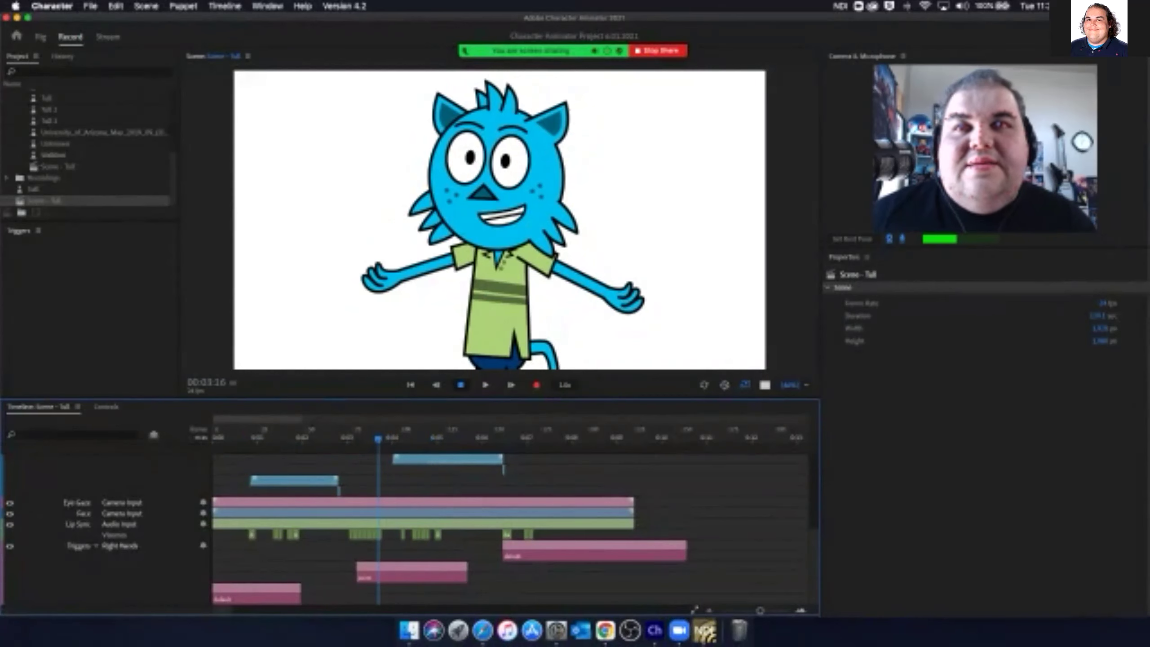
key(Left)
key(Left)
key(Left)
key(Left)
key(Left)
key(Left)
key(Left)
key(Left)
key(Left)
key(Left)
key(Left)
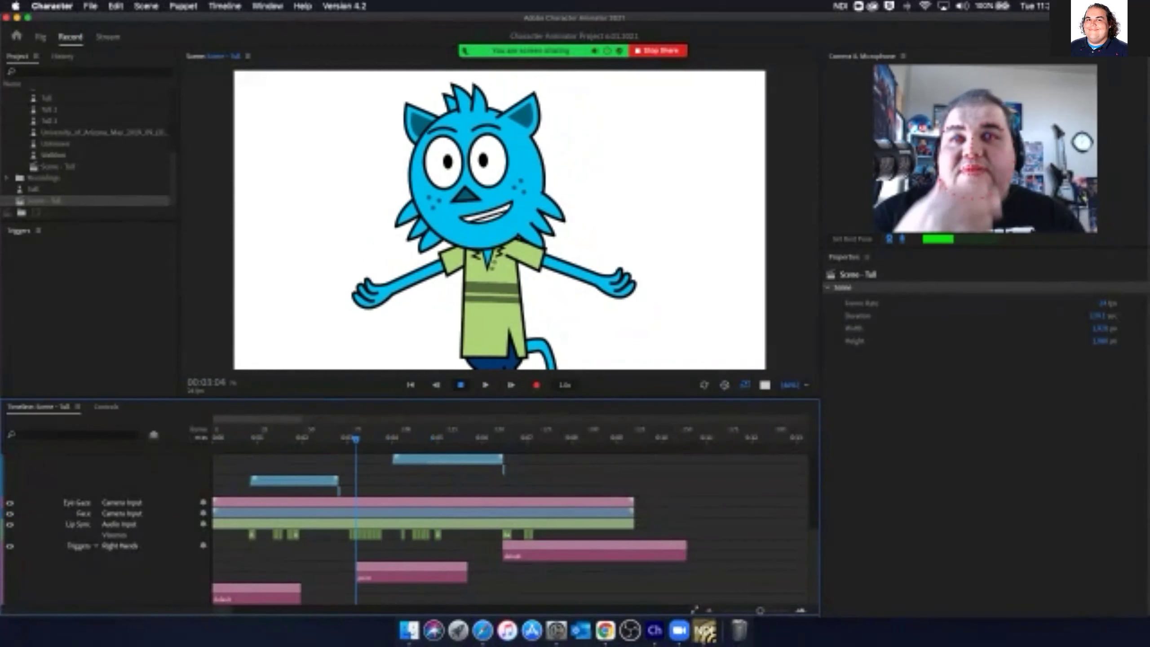
Review the timeline's audio tracks, including the How to Boil Water audio, along with Tull's recorded behavior takes
scroll(512, 530, up, 5)
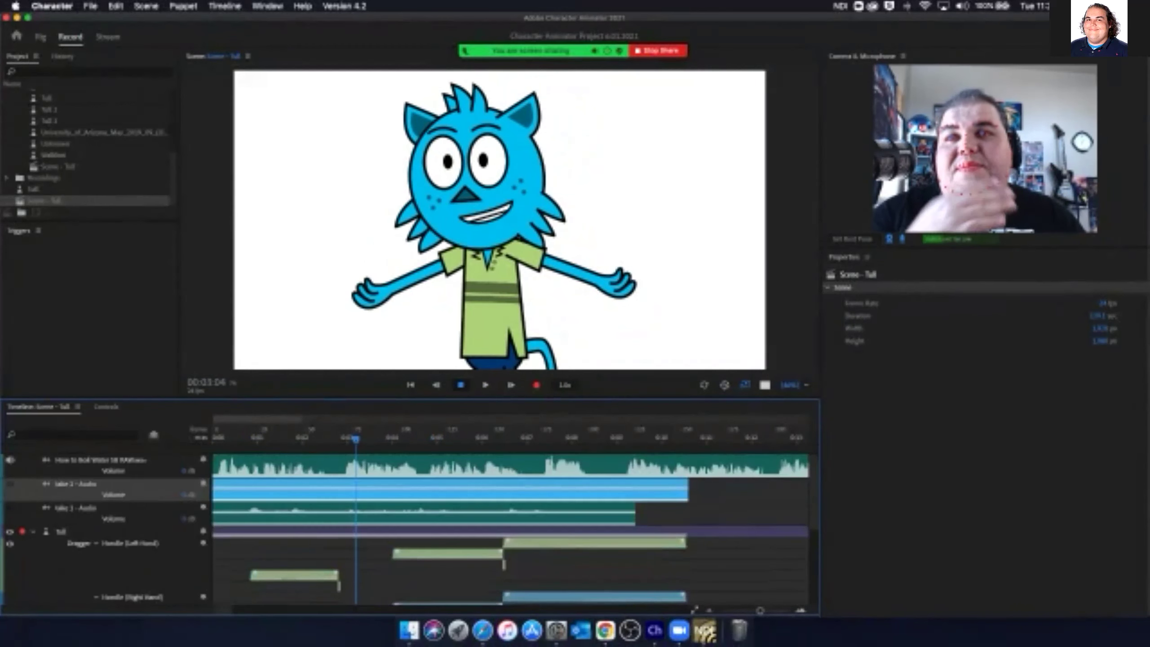
scroll(511, 530, down, 1)
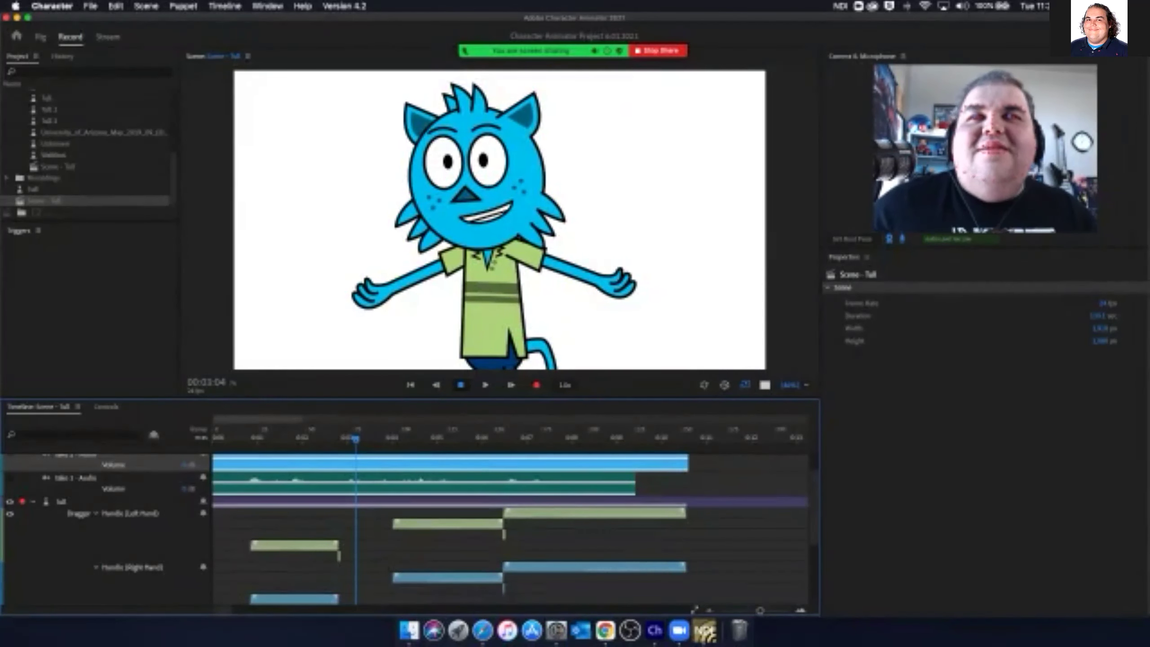
scroll(453, 530, down, 3)
scroll(453, 530, up, 5)
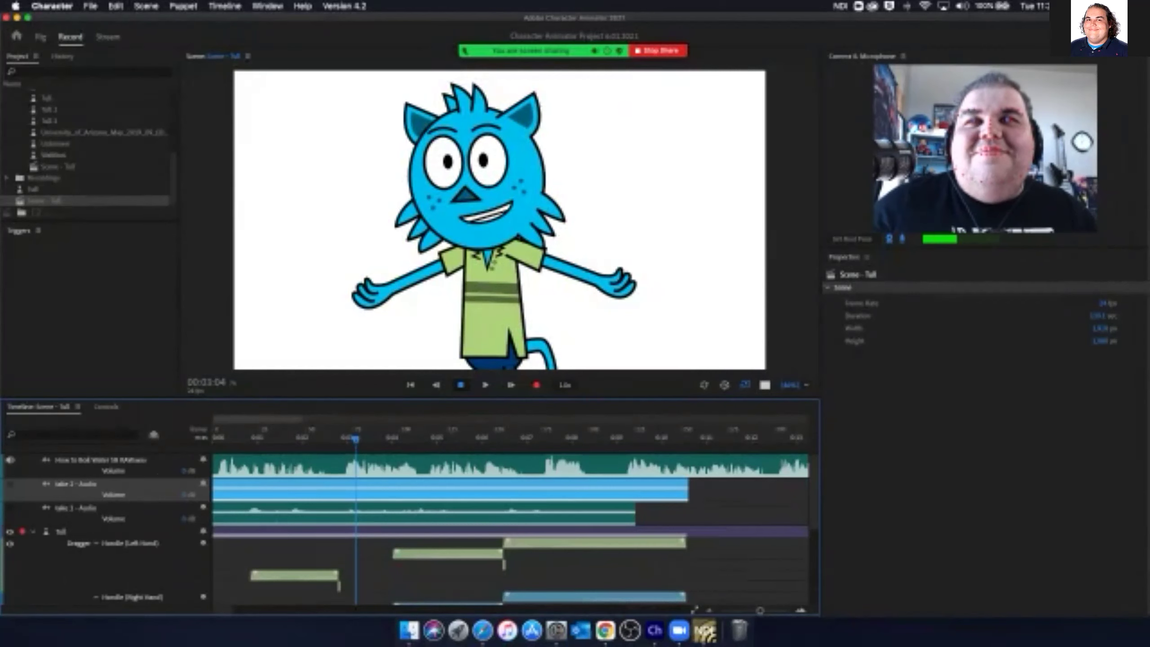
click(452, 466)
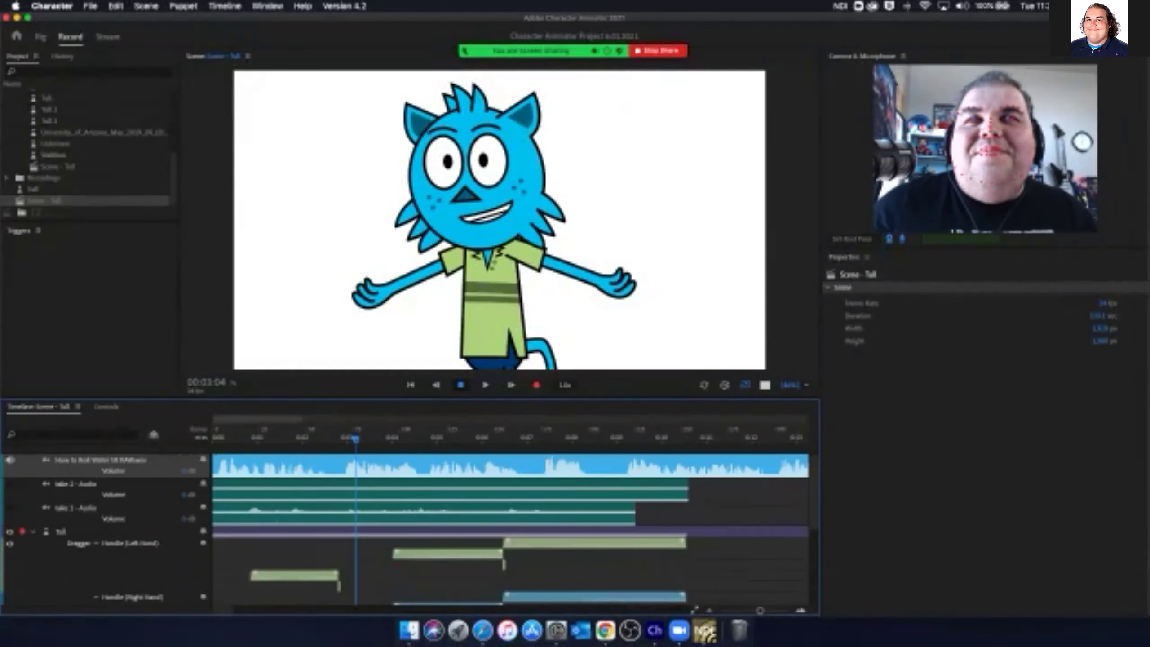
right_click(175, 471)
key(Escape)
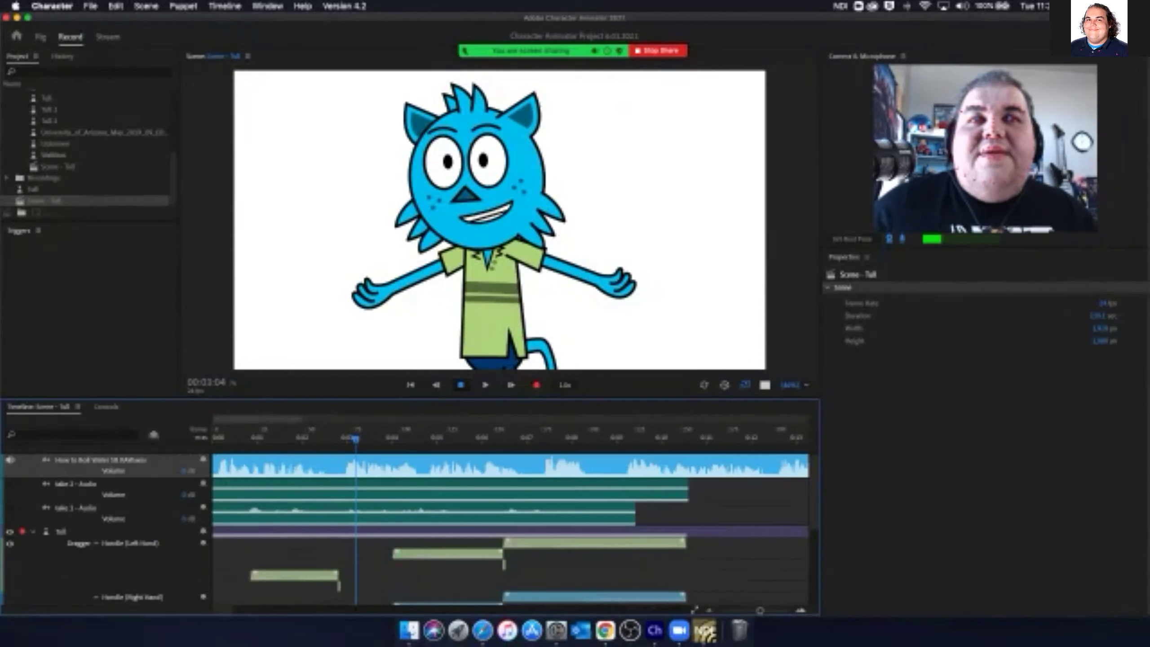
scroll(511, 530, down, 5)
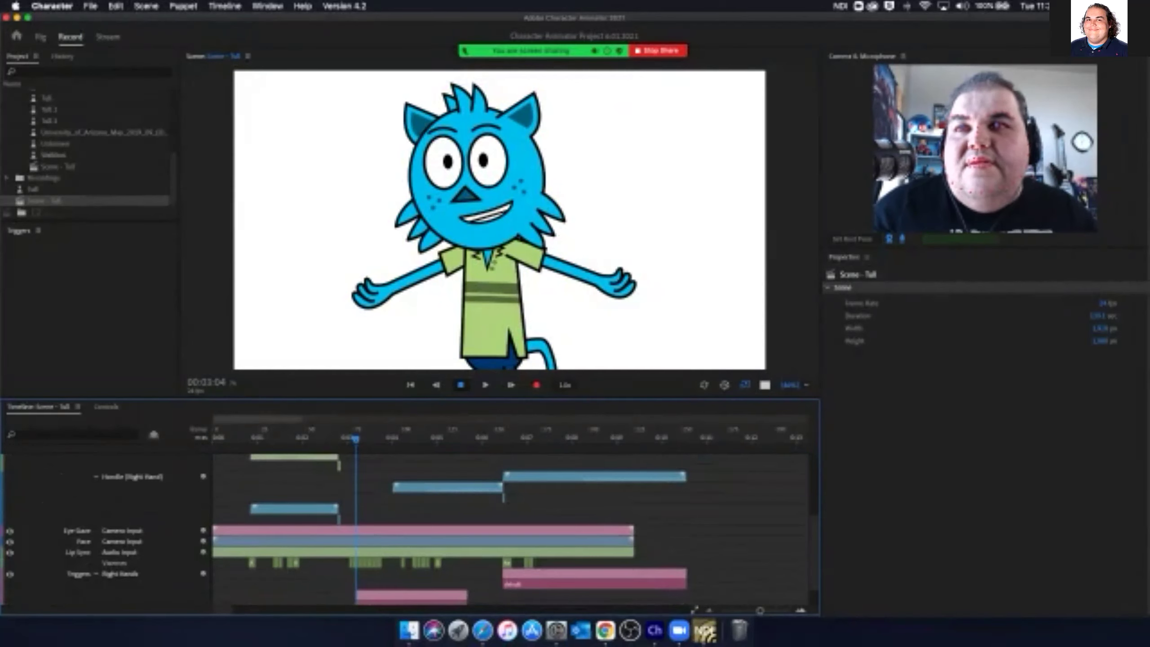
scroll(511, 530, up, 5)
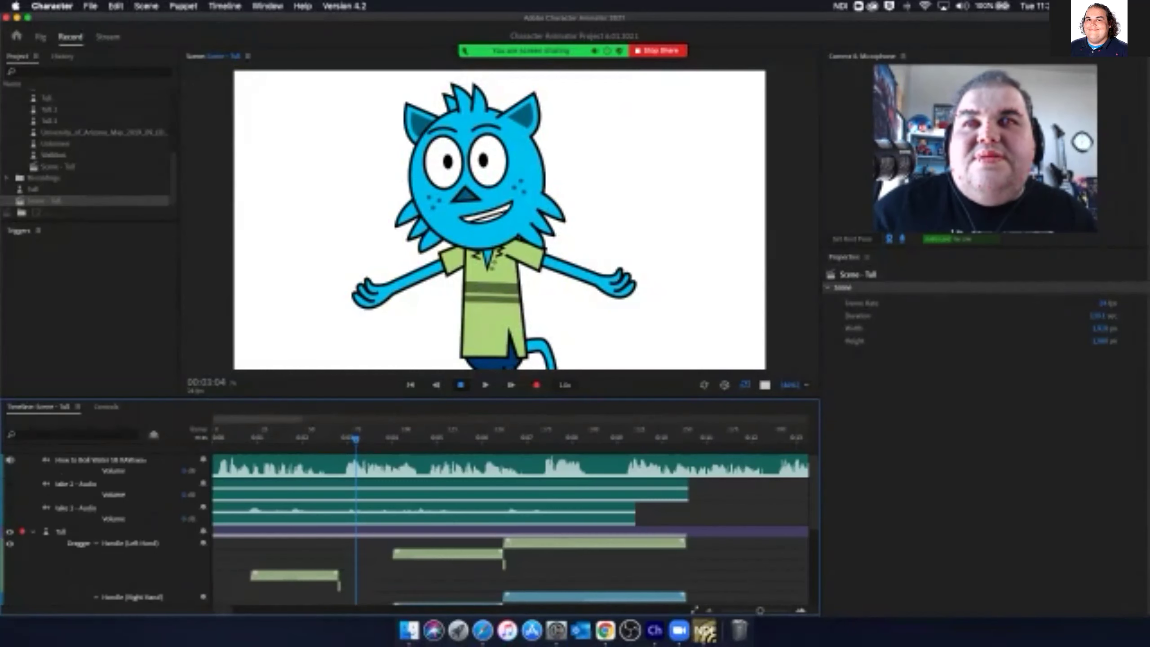
Arm the Lip Sync behavior on Tull's puppet track for recording
click(511, 531)
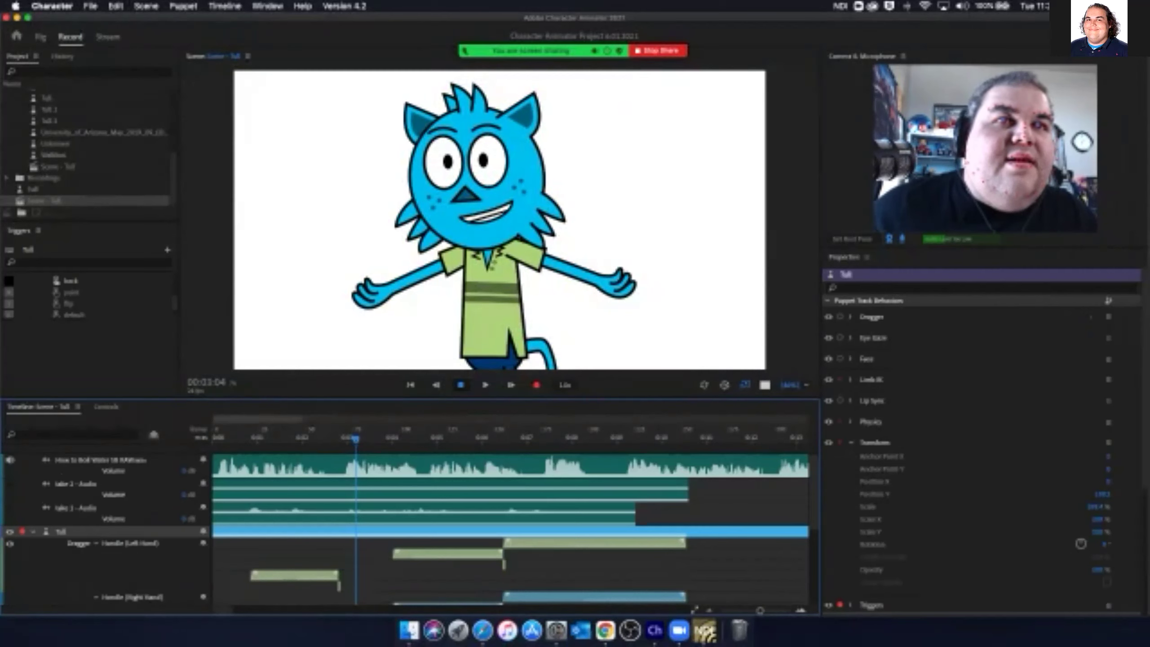
click(840, 400)
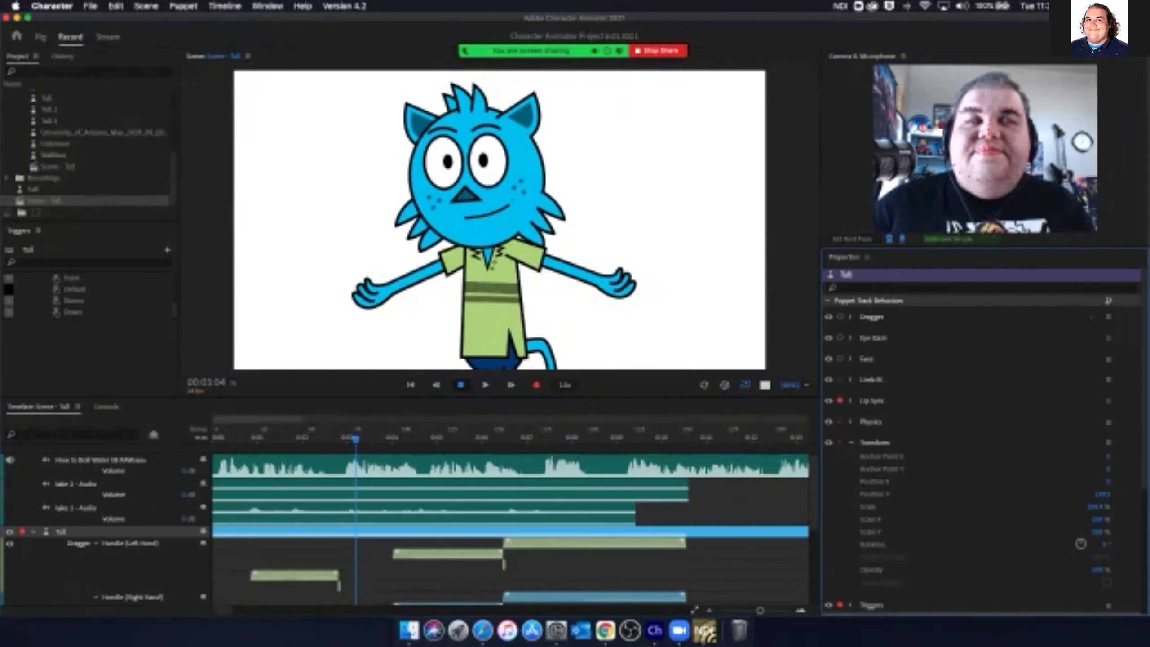
click(453, 465)
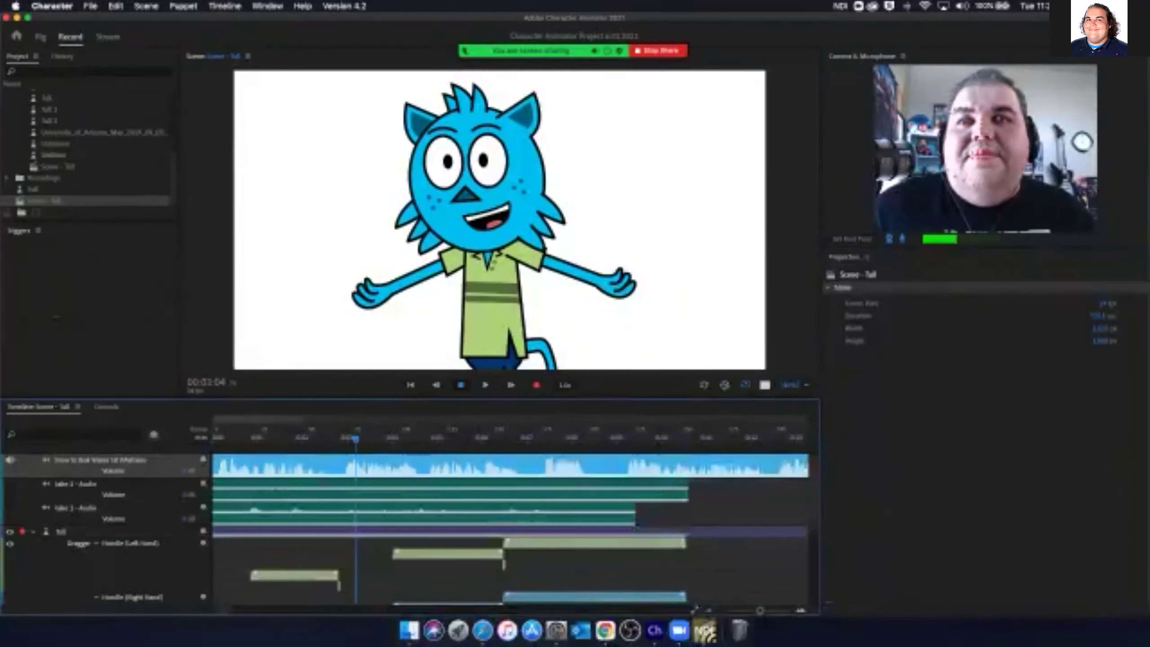
click(183, 6)
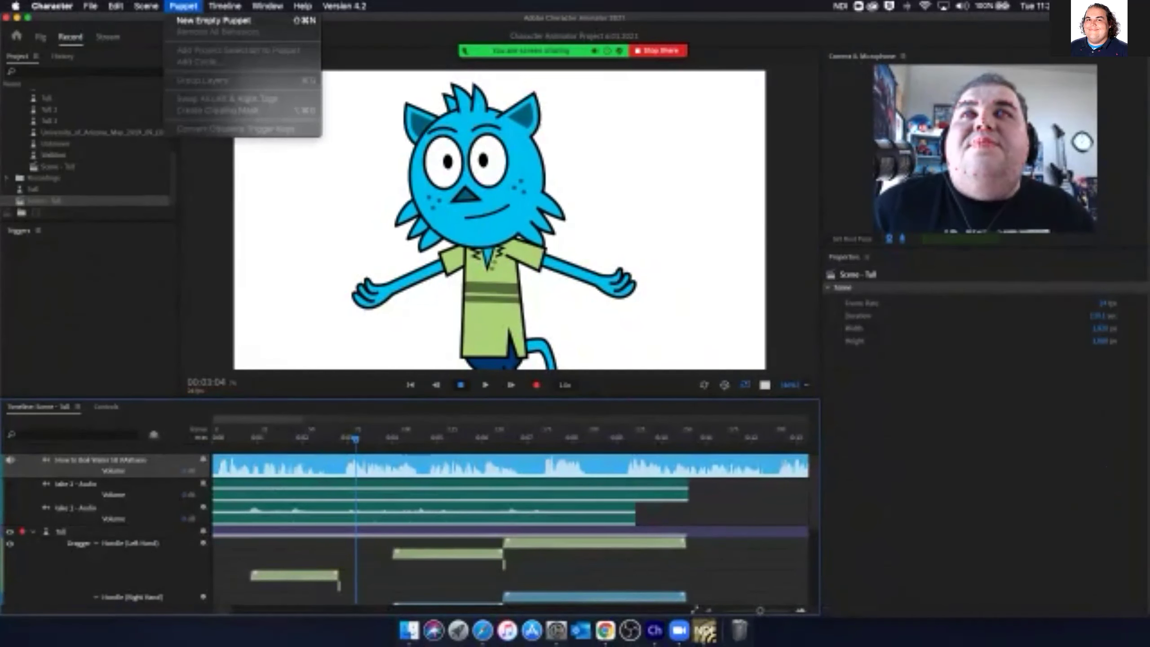
mouse_move(146, 5)
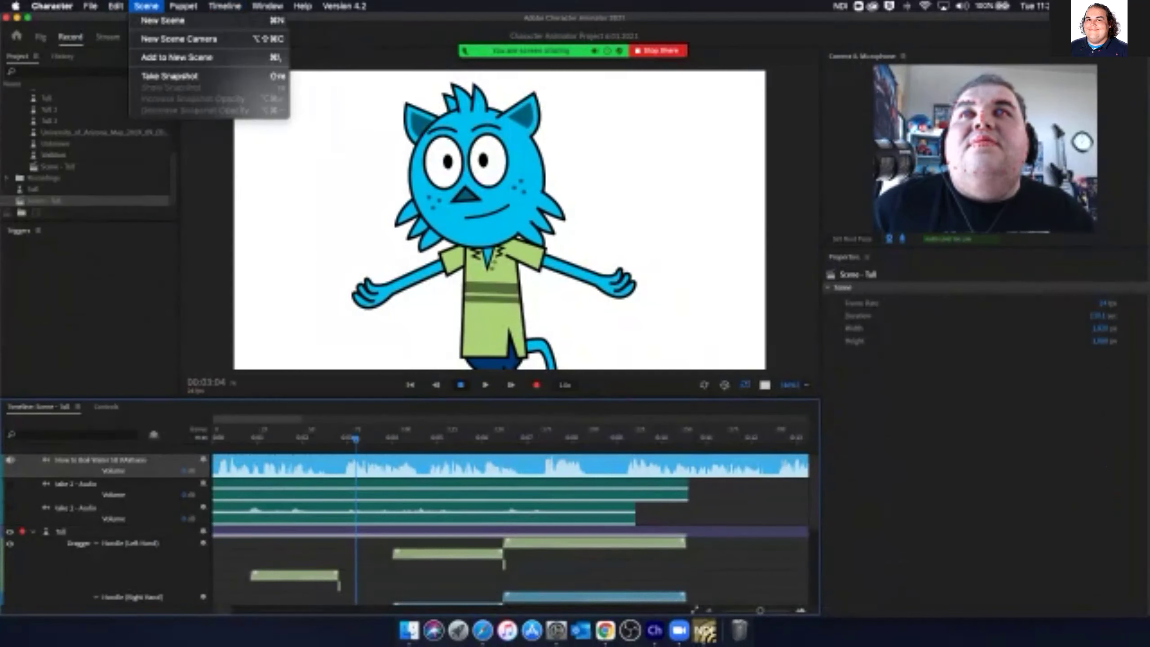
mouse_move(182, 5)
mouse_move(225, 6)
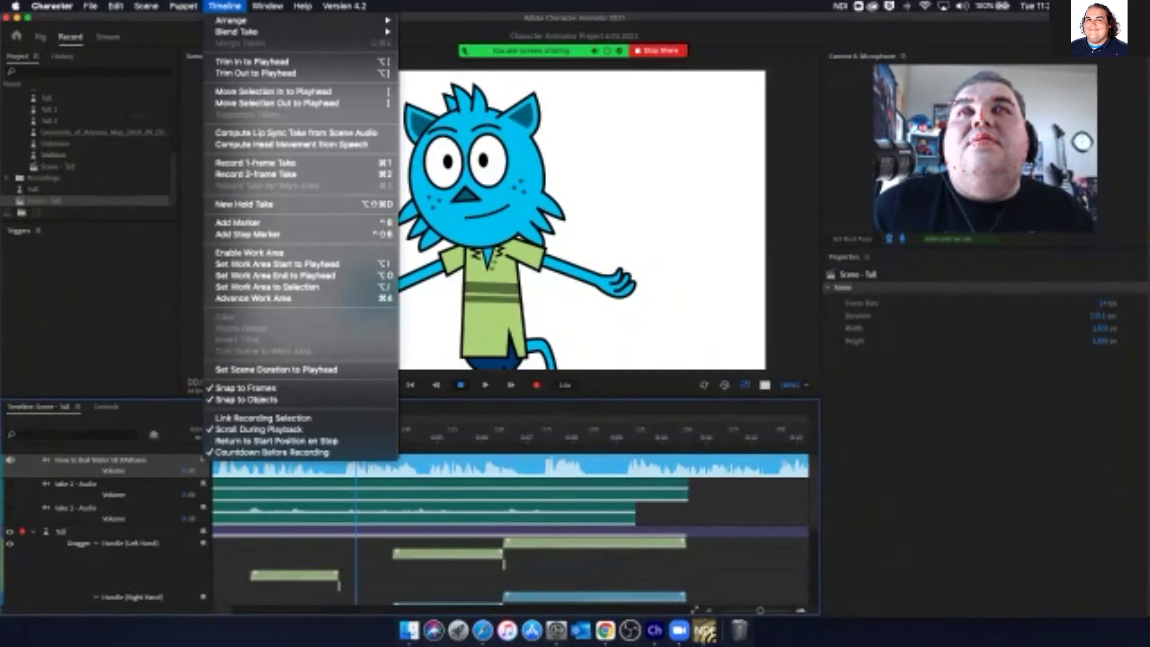
key(Escape)
Compute a lip sync take from the scene audio with Tull's track and the How to Boil Water audio selected
click(59, 531)
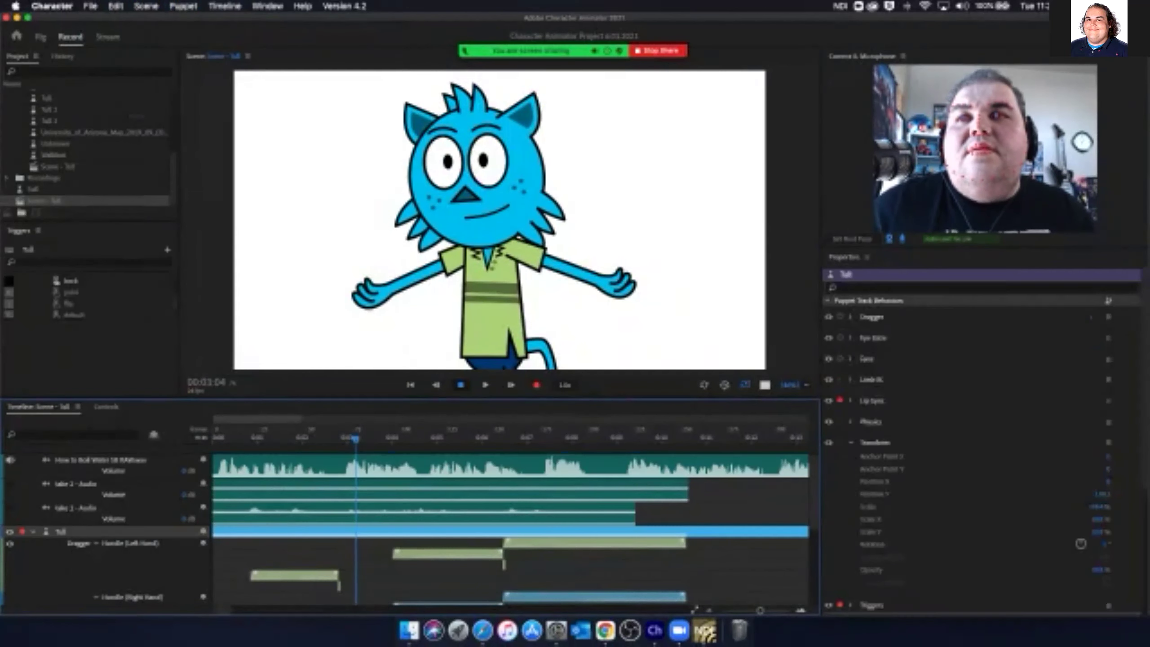
click(100, 462)
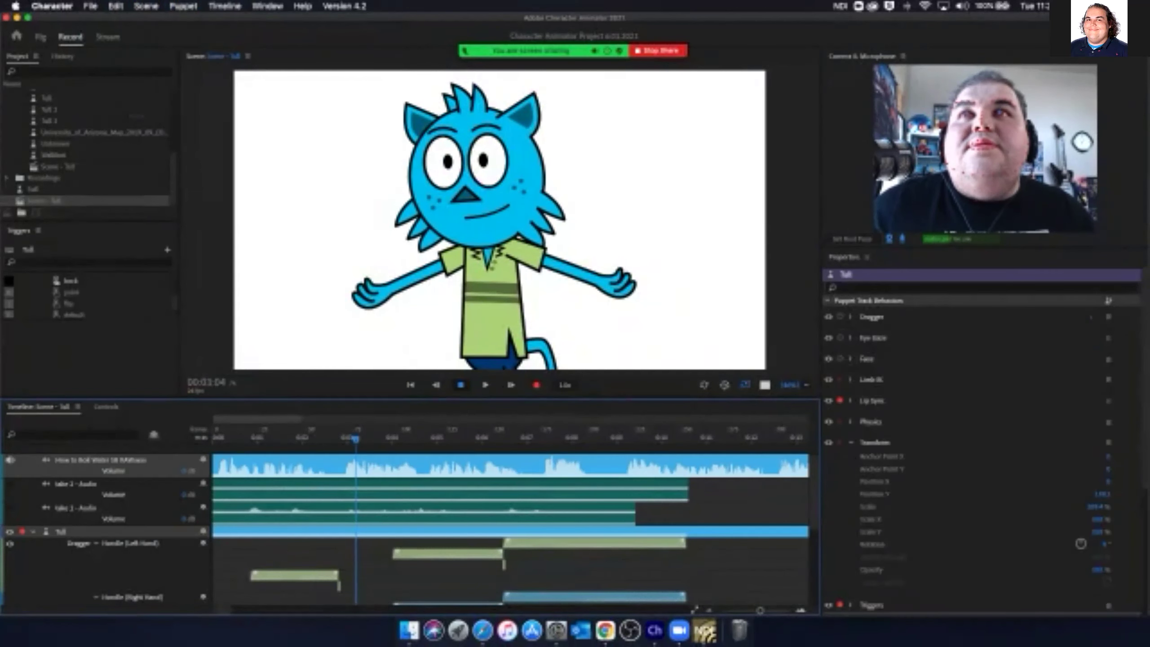
click(182, 6)
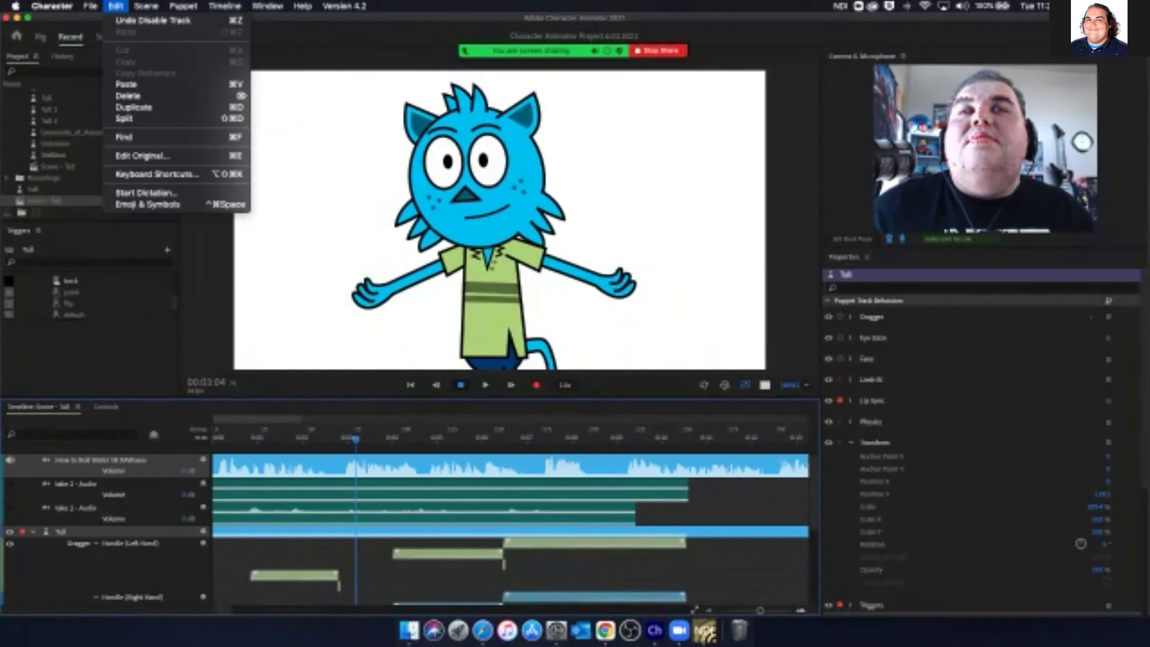
mouse_move(183, 6)
mouse_move(225, 6)
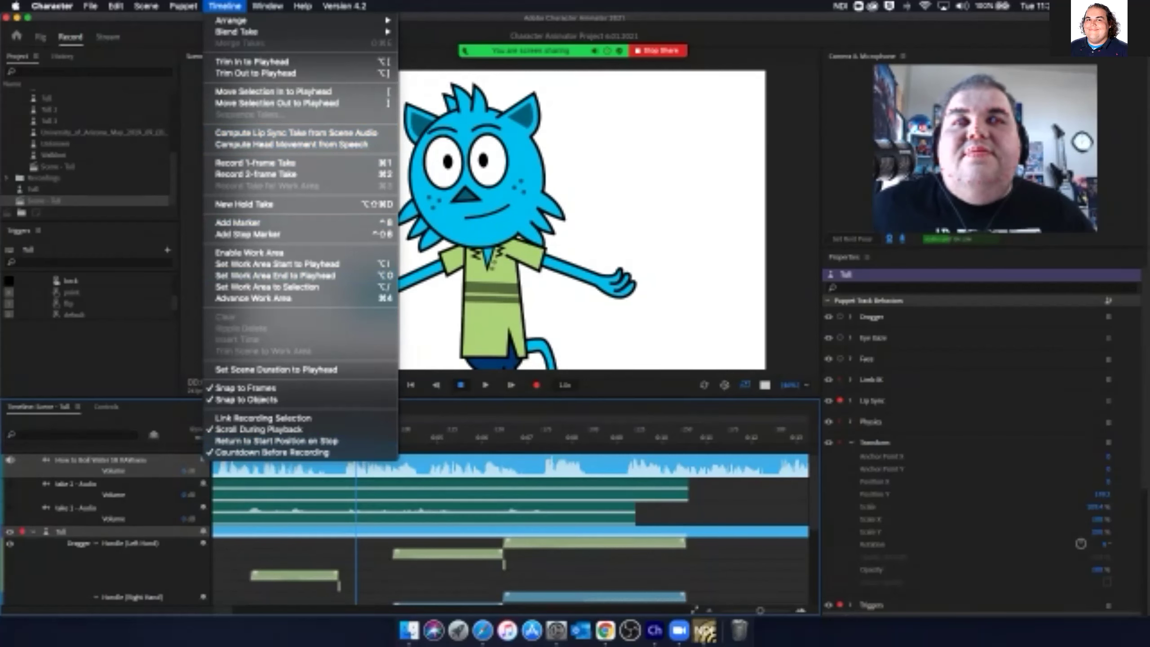
key(Escape)
scroll(498, 526, down, 4)
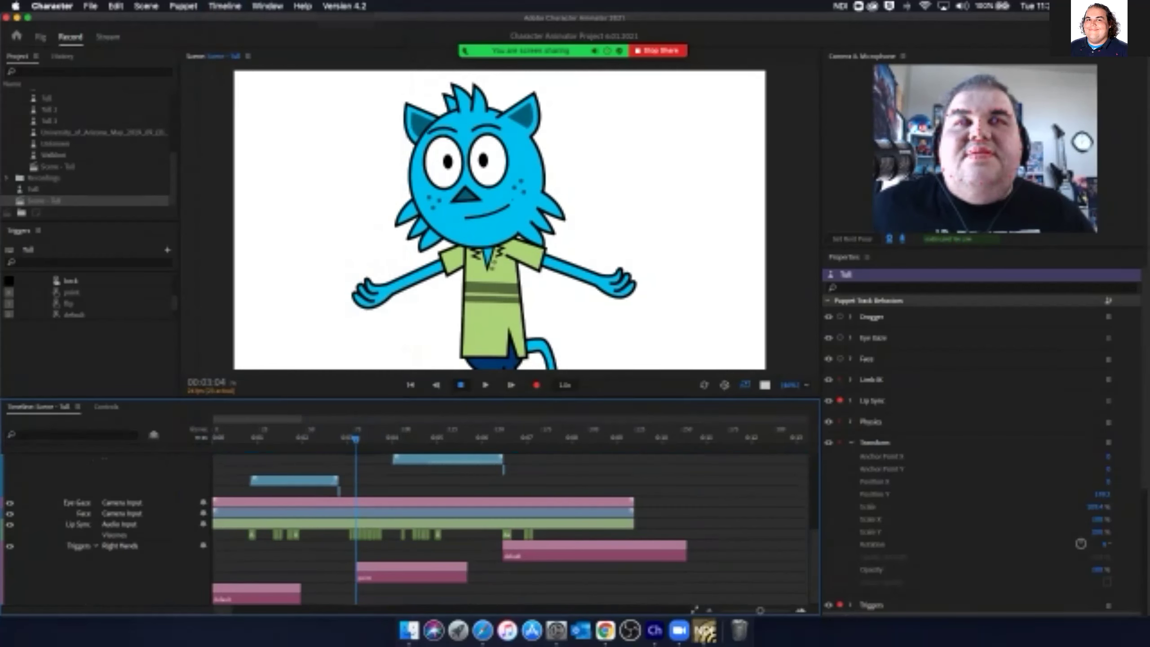
click(224, 6)
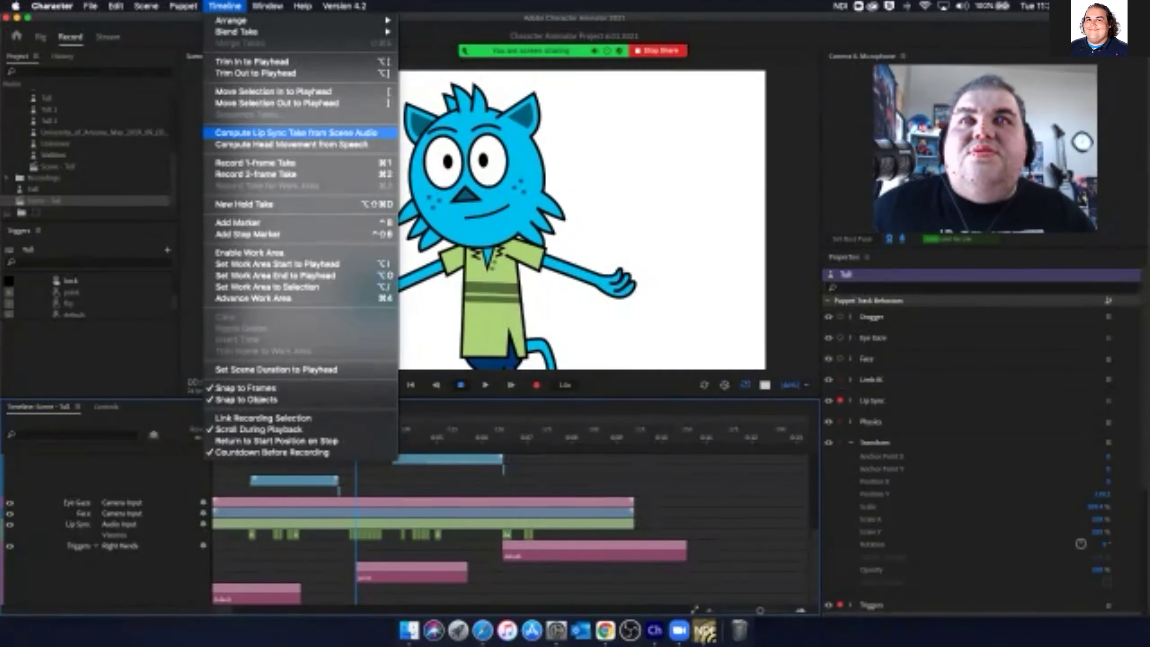
click(295, 132)
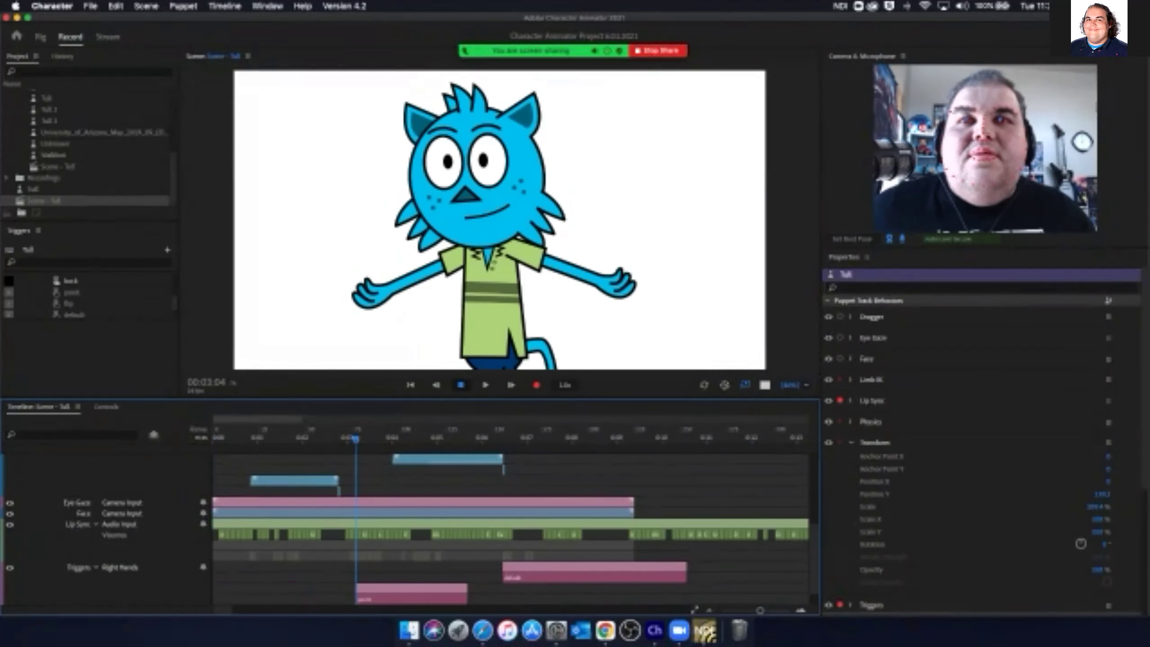
Return to the scene start and play to about 8 seconds to check Tull's computed lip sync
key(space)
key(Home)
scroll(512, 530, up, 2)
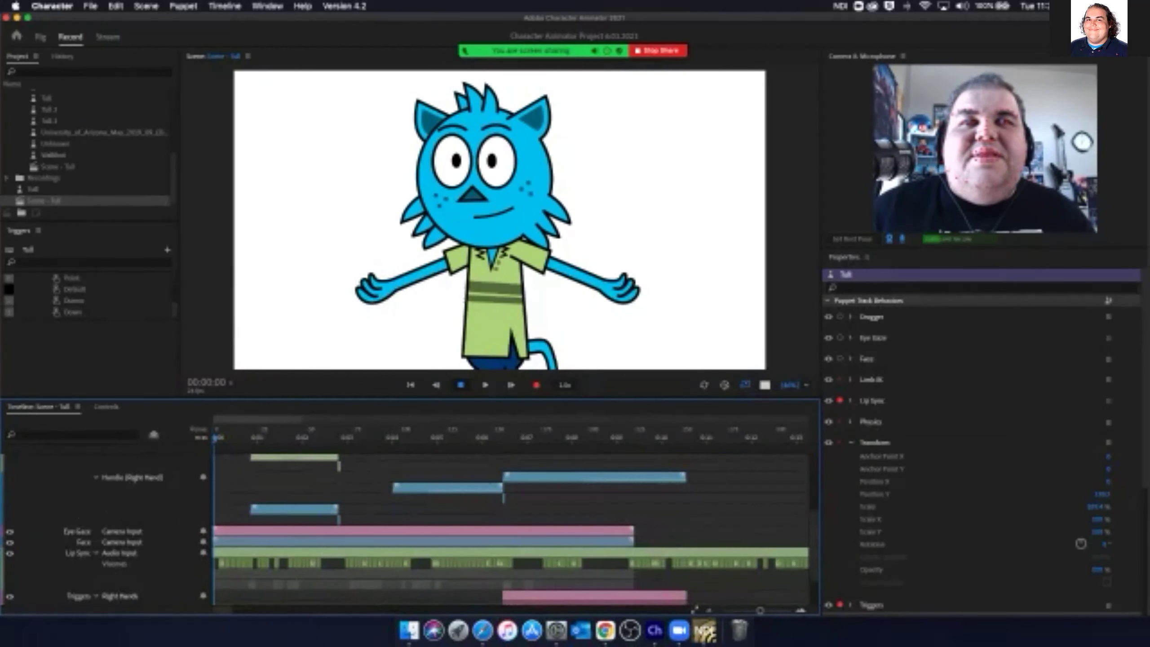
key(space)
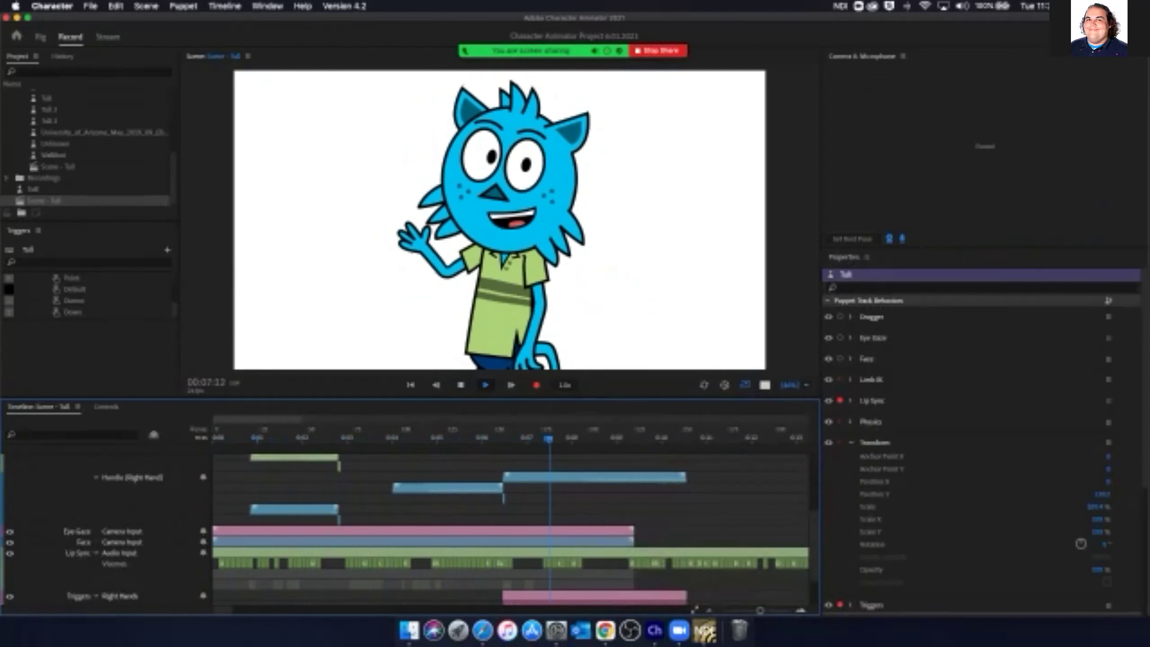
key(space)
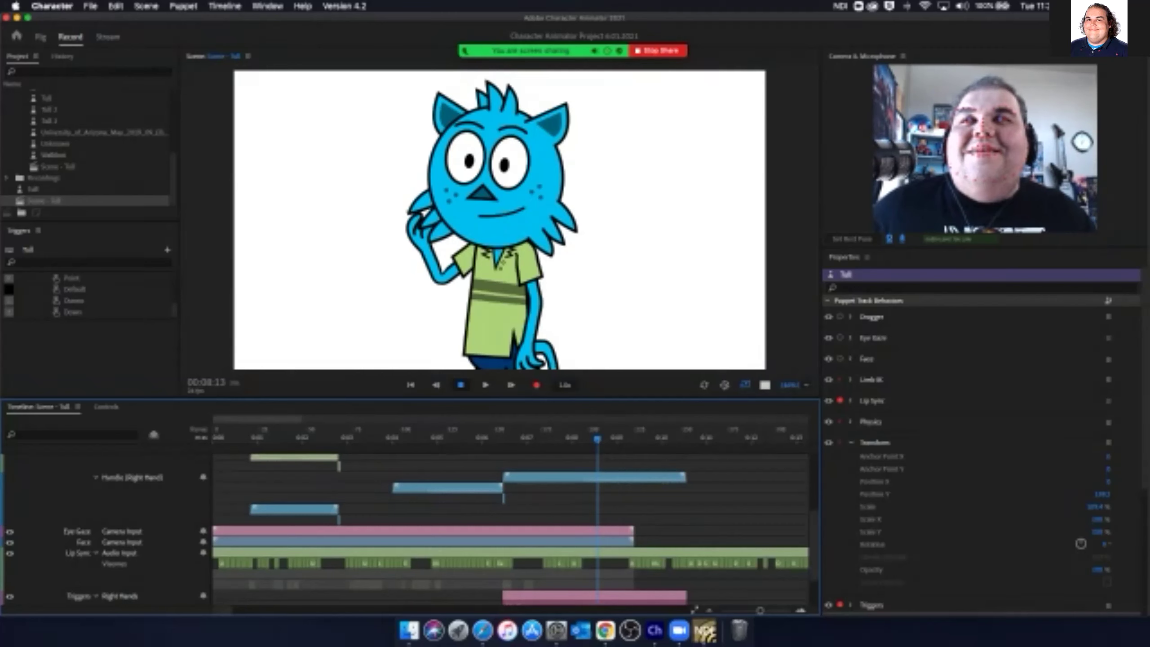
Change the viseme at about 4:21 in Tull's Lip Sync take to F (v)
scroll(510, 530, up, 5)
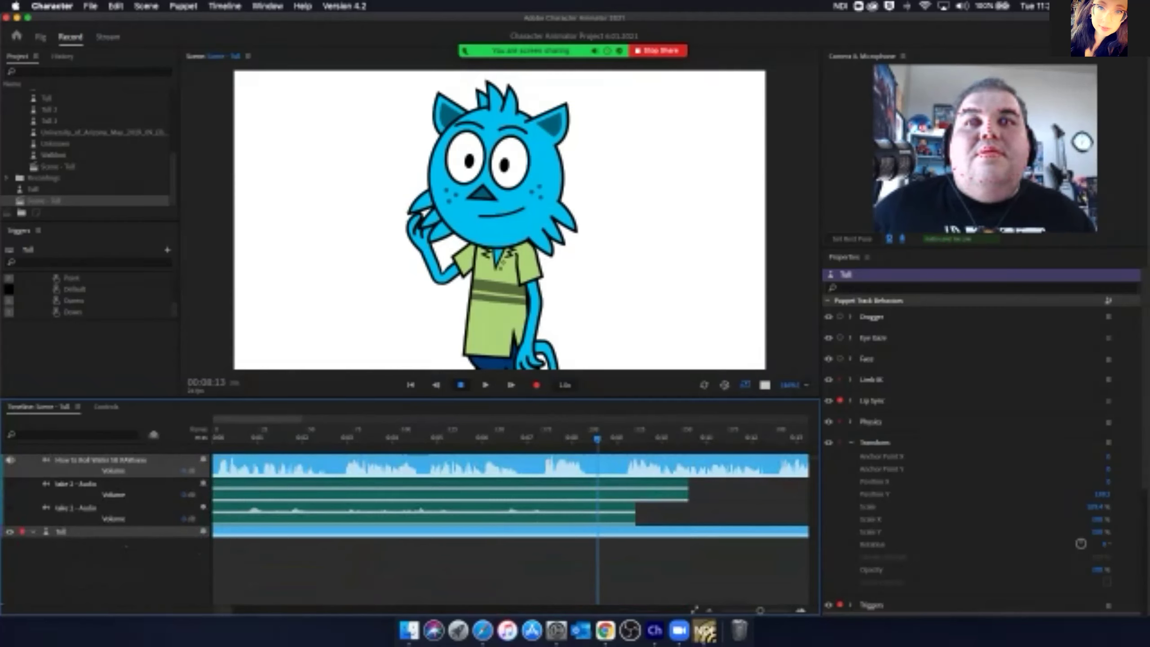
scroll(510, 529, down, 5)
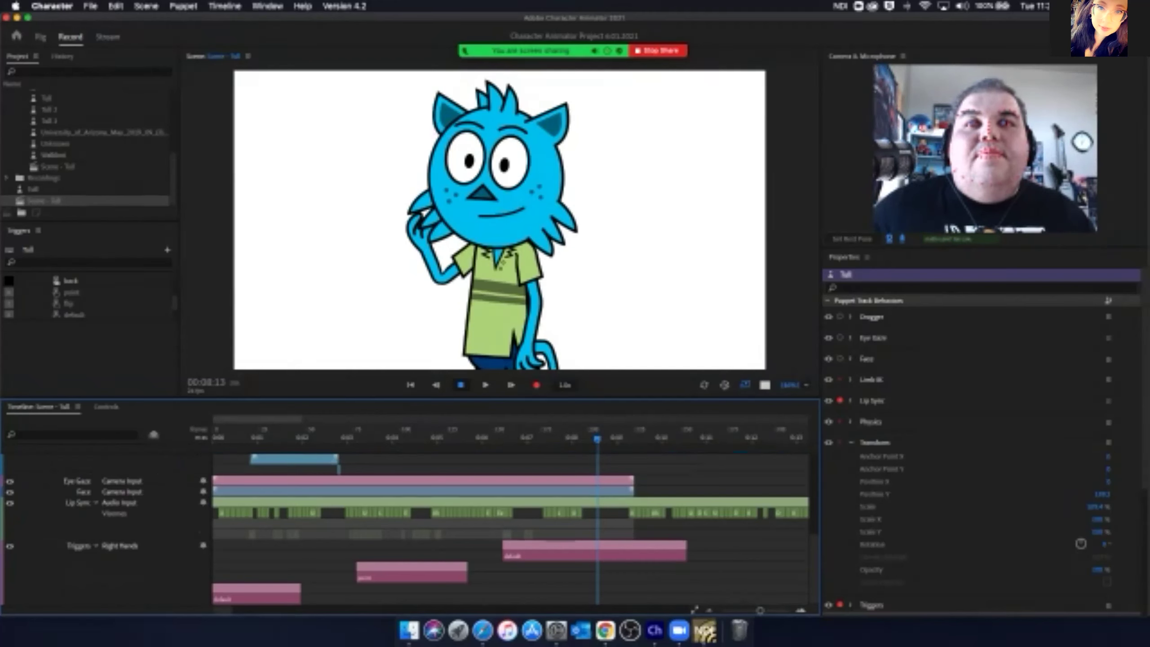
scroll(511, 529, up, 5)
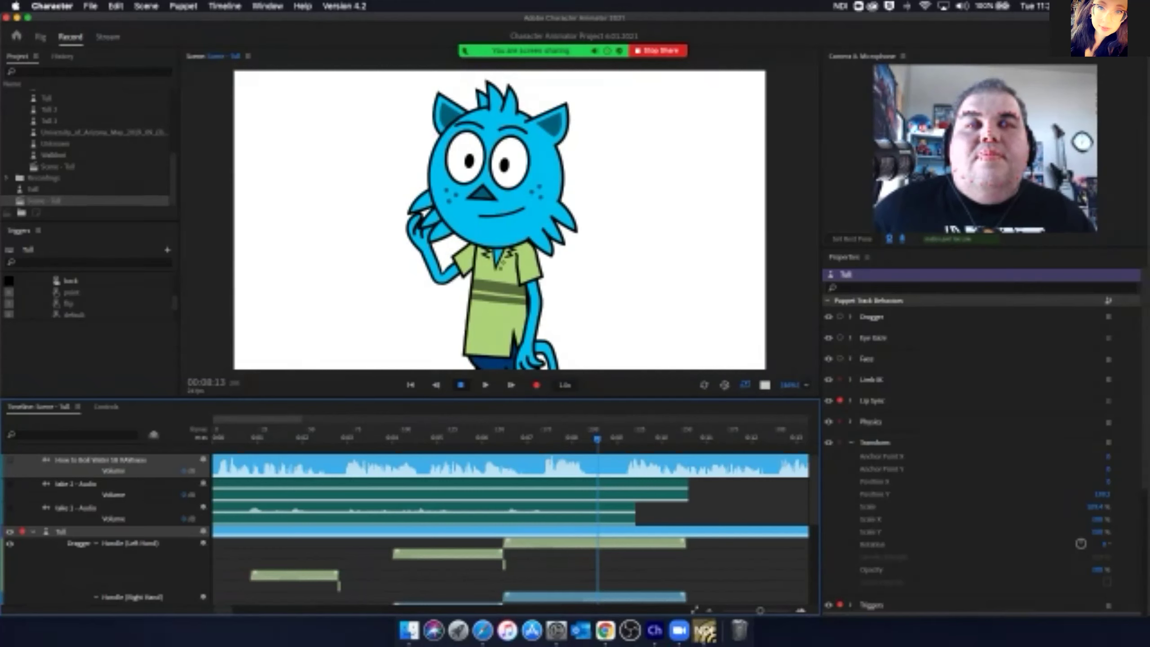
scroll(511, 530, down, 3)
scroll(512, 507, down, 4)
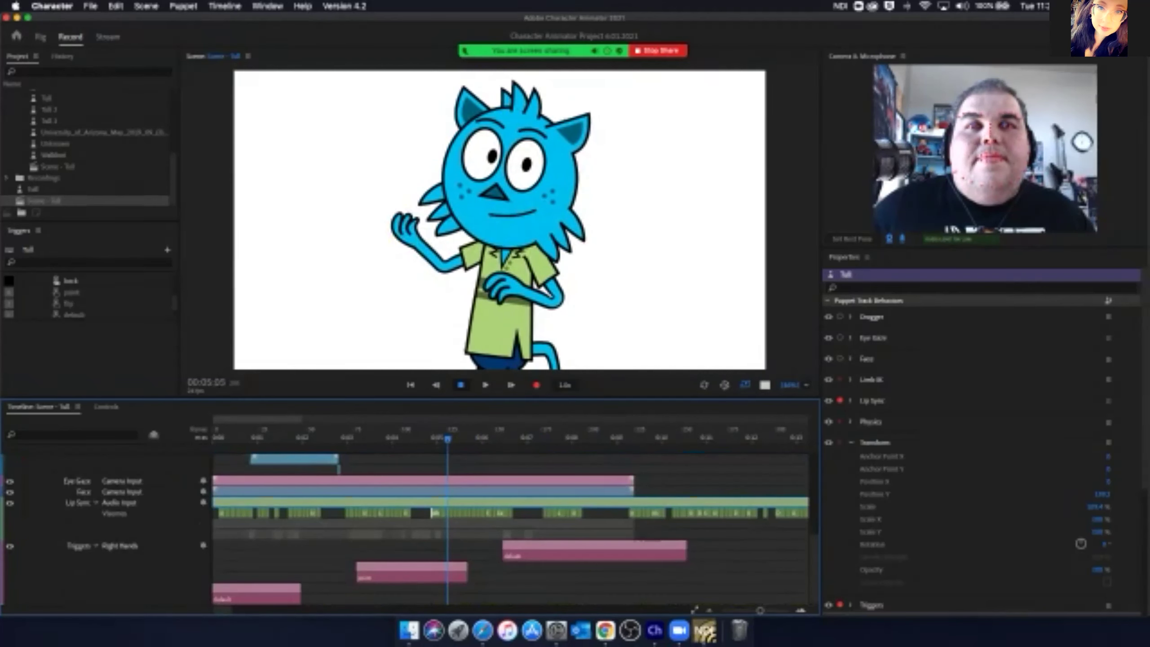
right_click(434, 465)
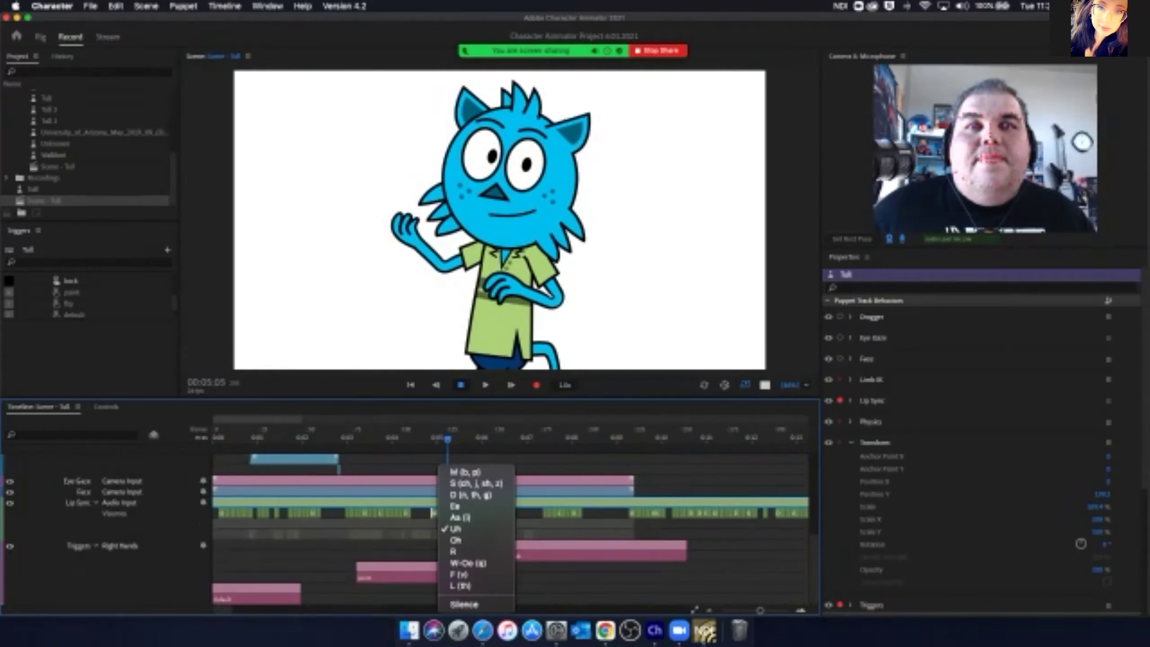
key(Escape)
click(436, 437)
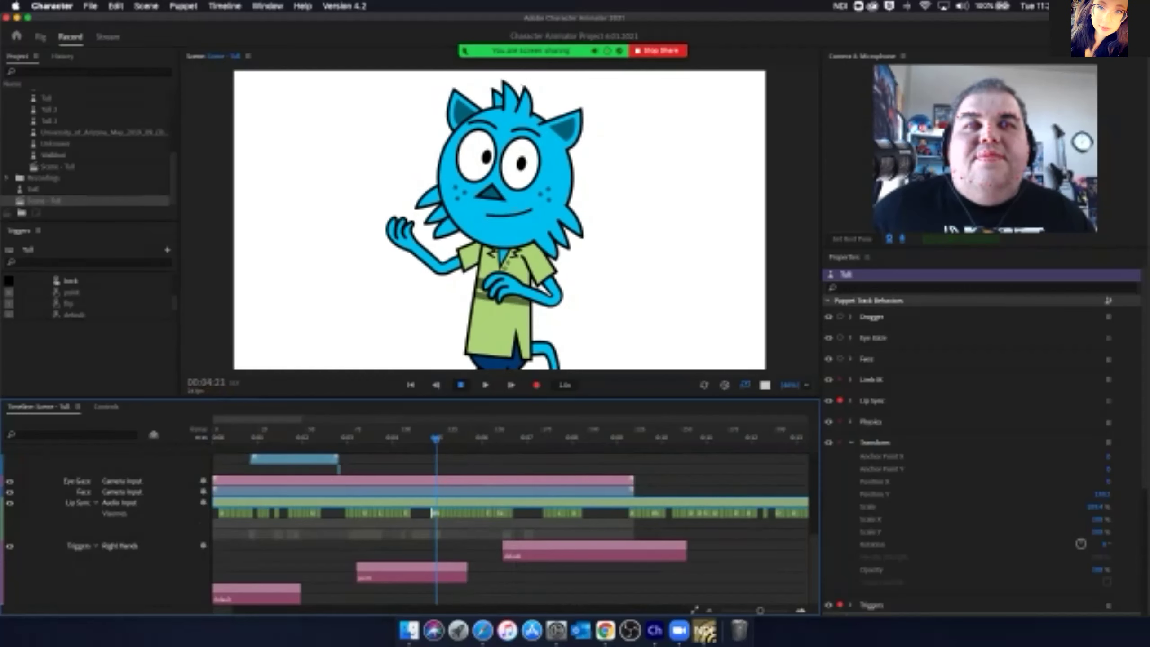
right_click(432, 513)
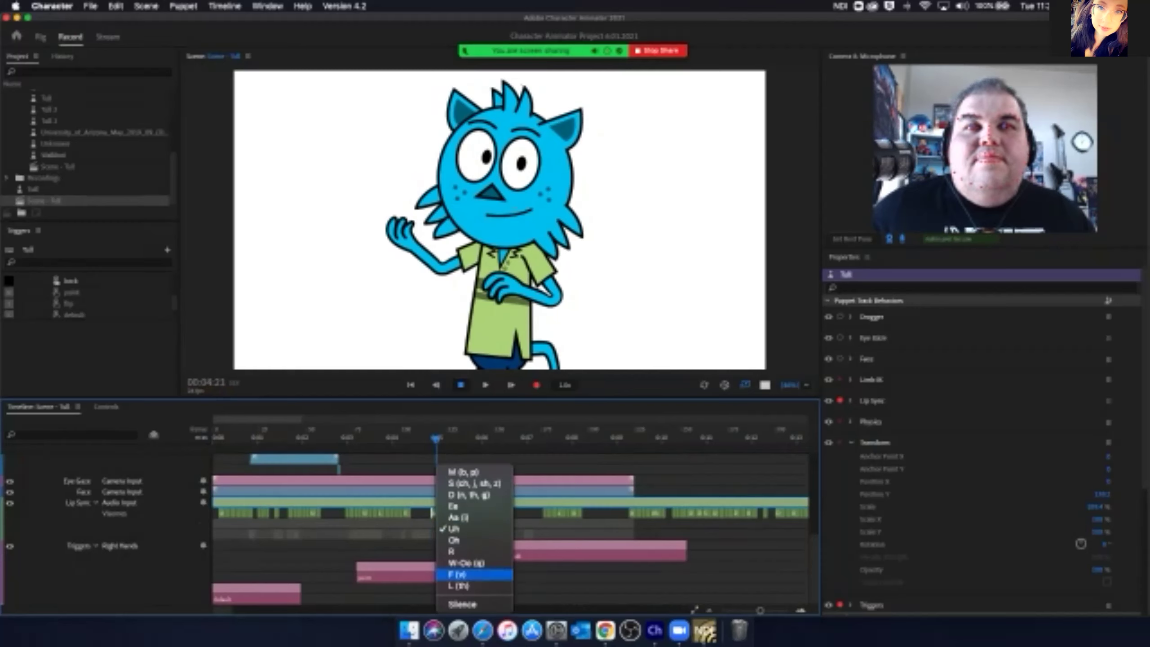
click(457, 575)
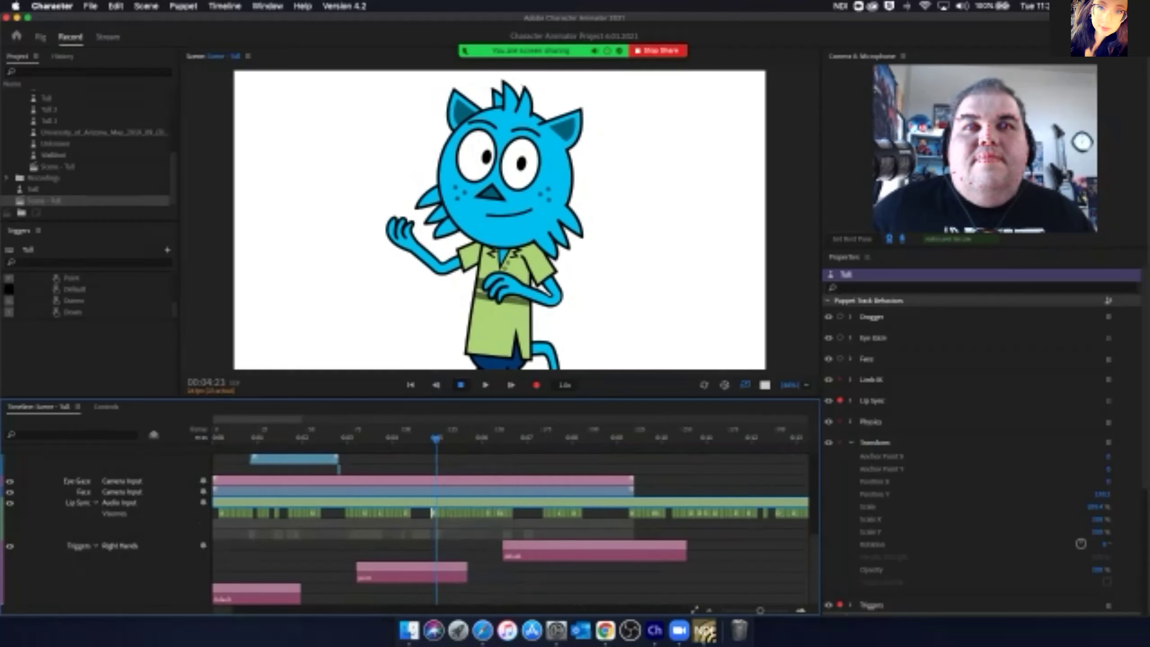
Disarm Tull's Lip Sync behavior and keep F (v) as the edited viseme's mouth shape
key(Left)
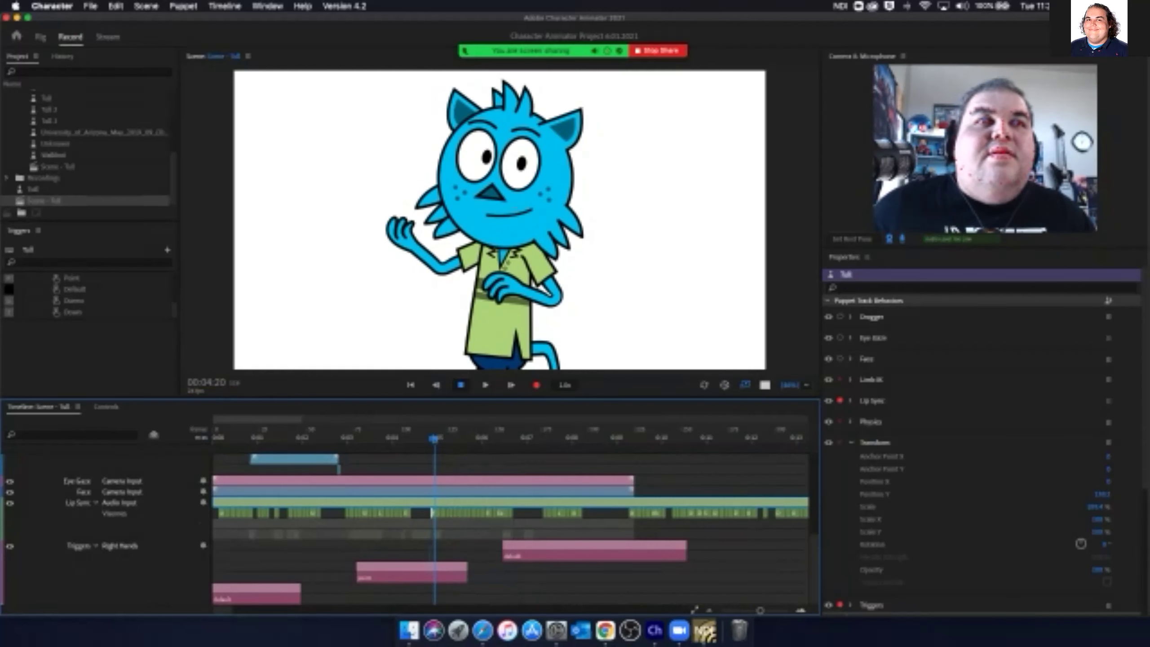
click(840, 400)
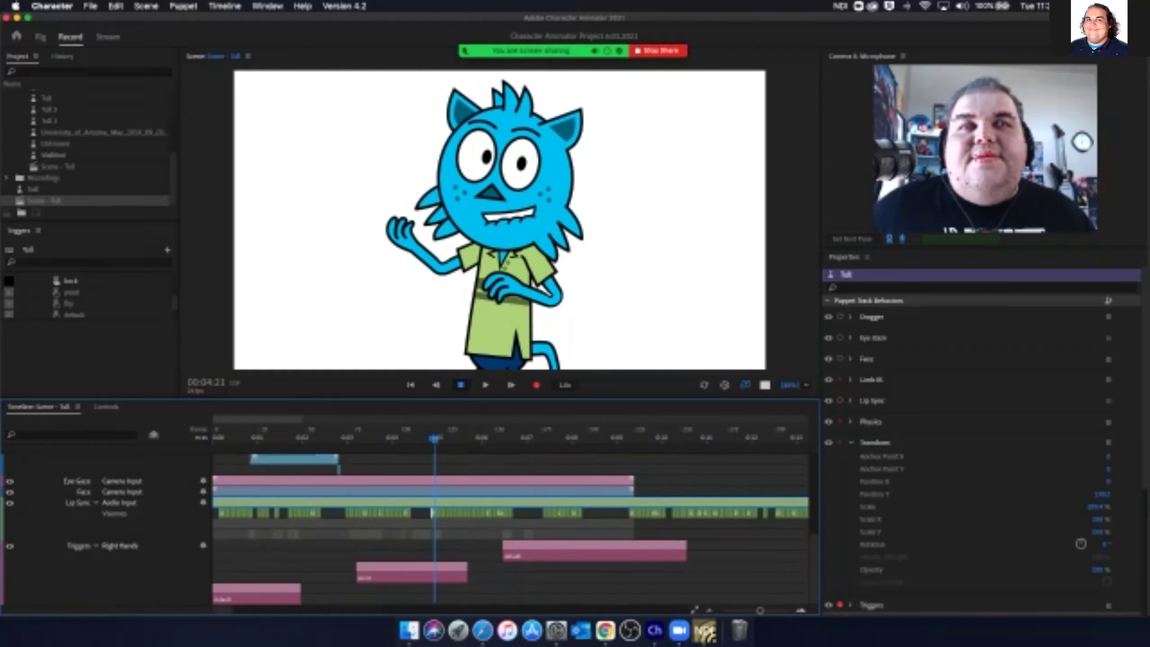
right_click(432, 513)
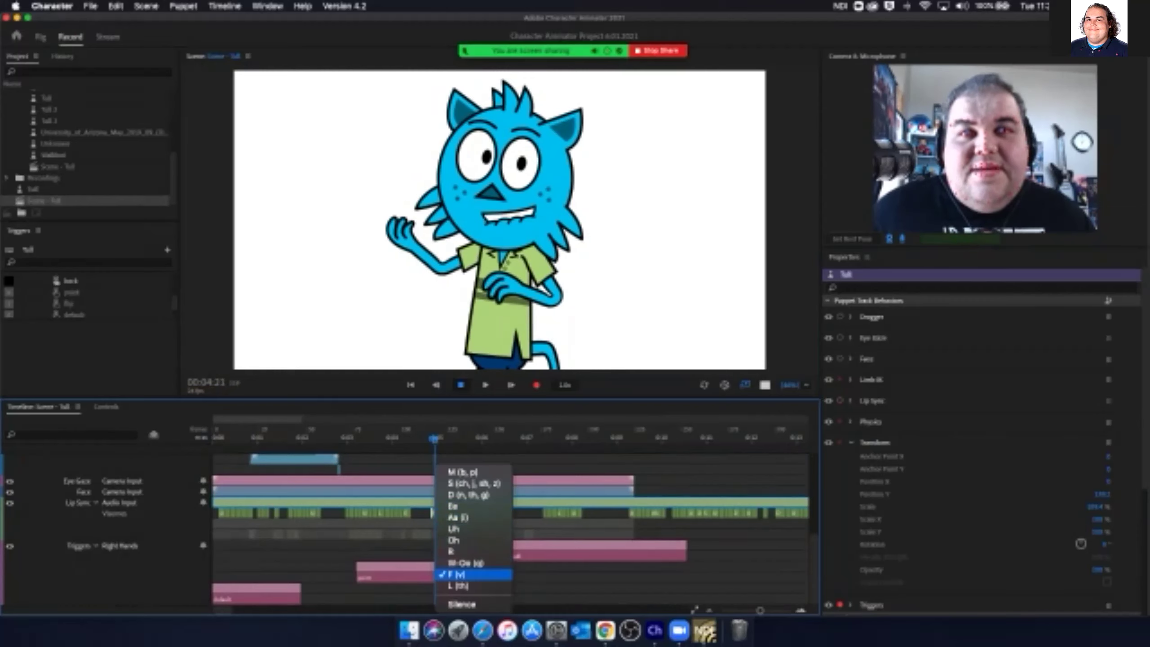
click(456, 575)
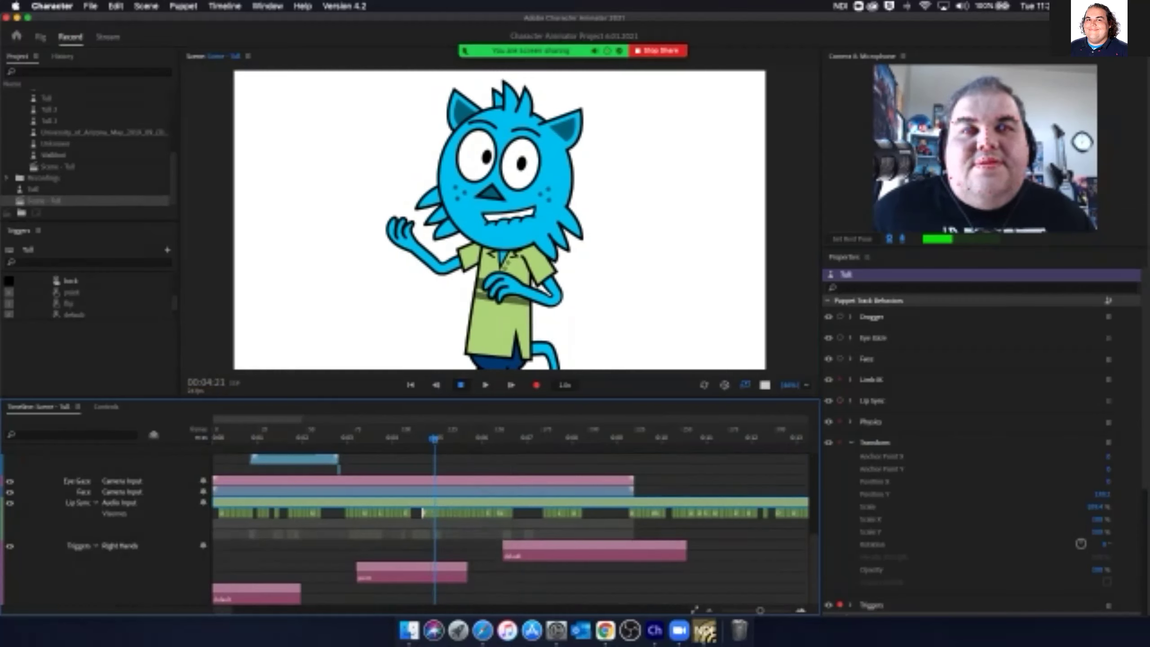
Play short stretches of the scene around 4:22 to 5:03 to check the edited mouth shape
key(space)
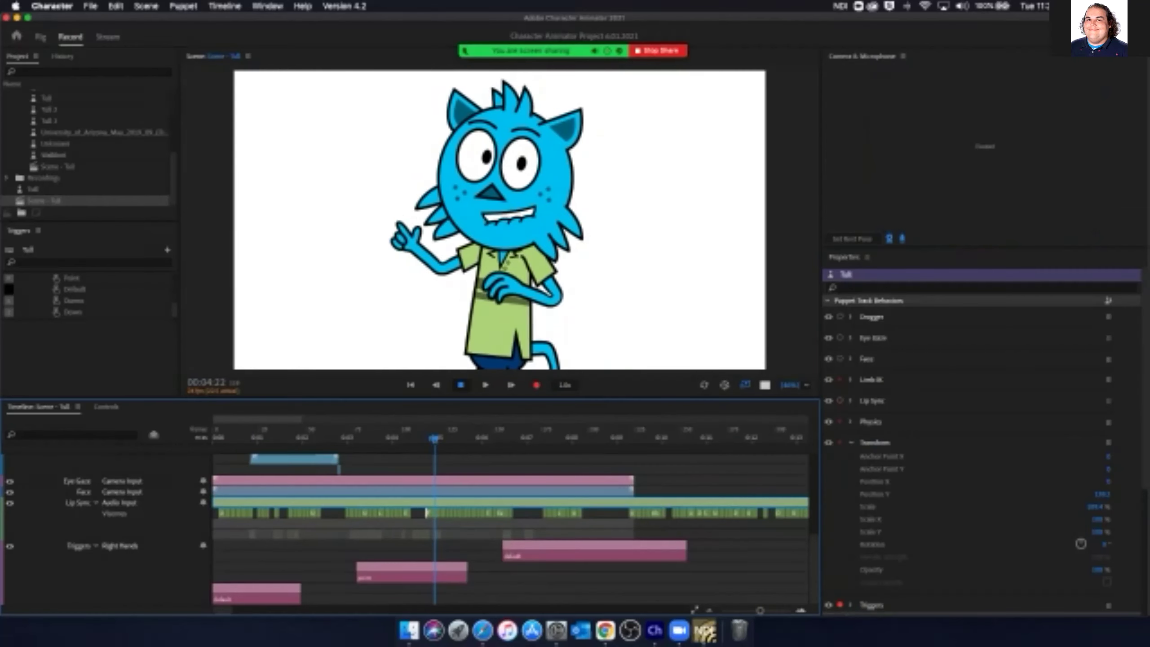
key(space)
key(space)
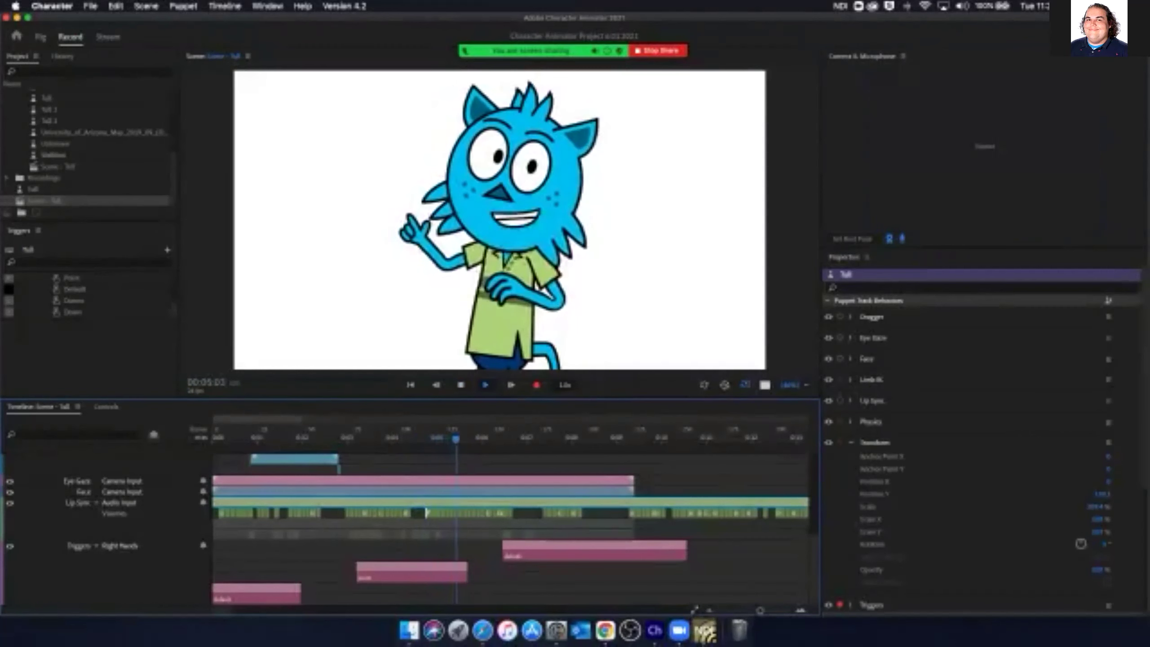
key(space)
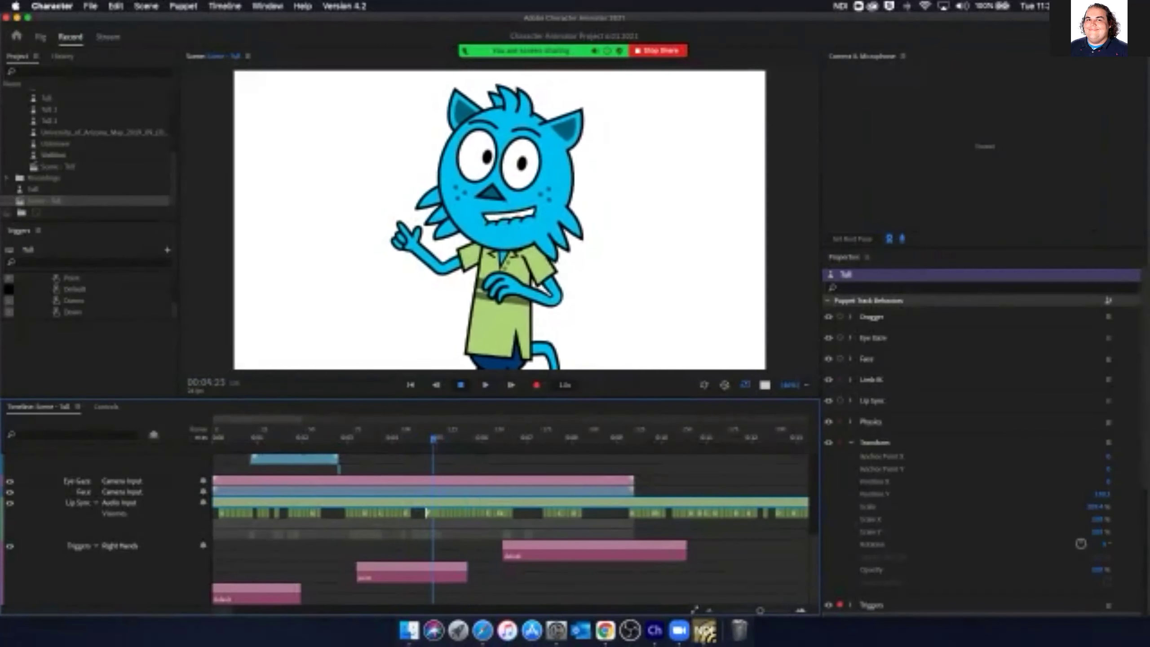
key(space)
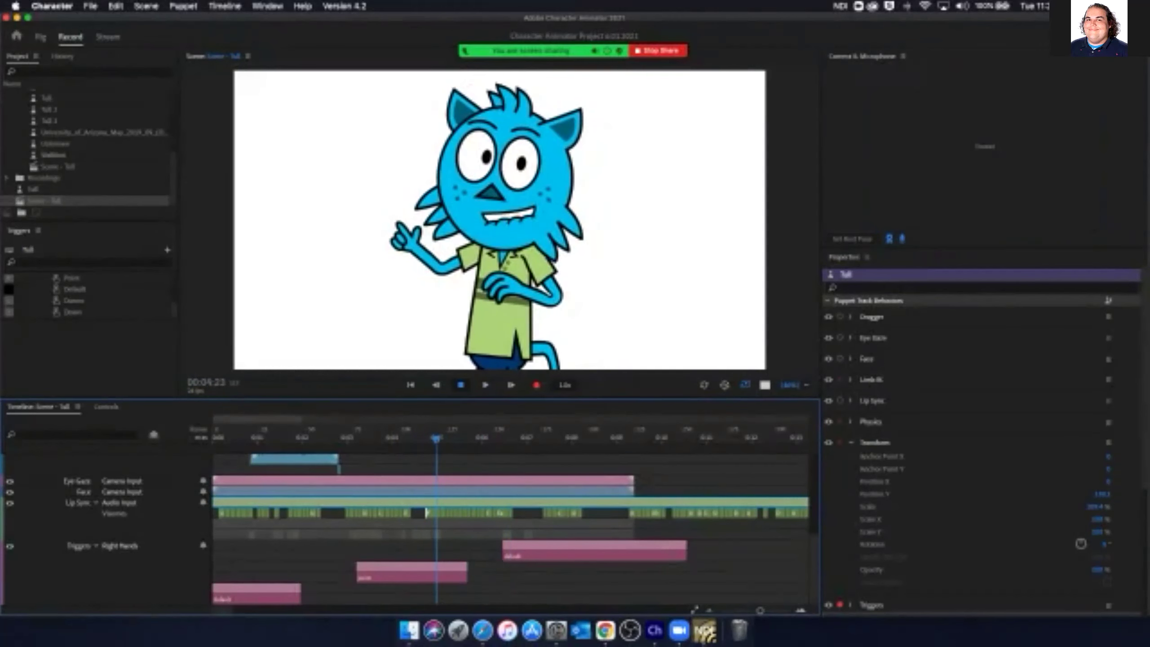
Step frame by frame around the edited viseme to frame 4:21 and show a longer span of the timeline
key(Left)
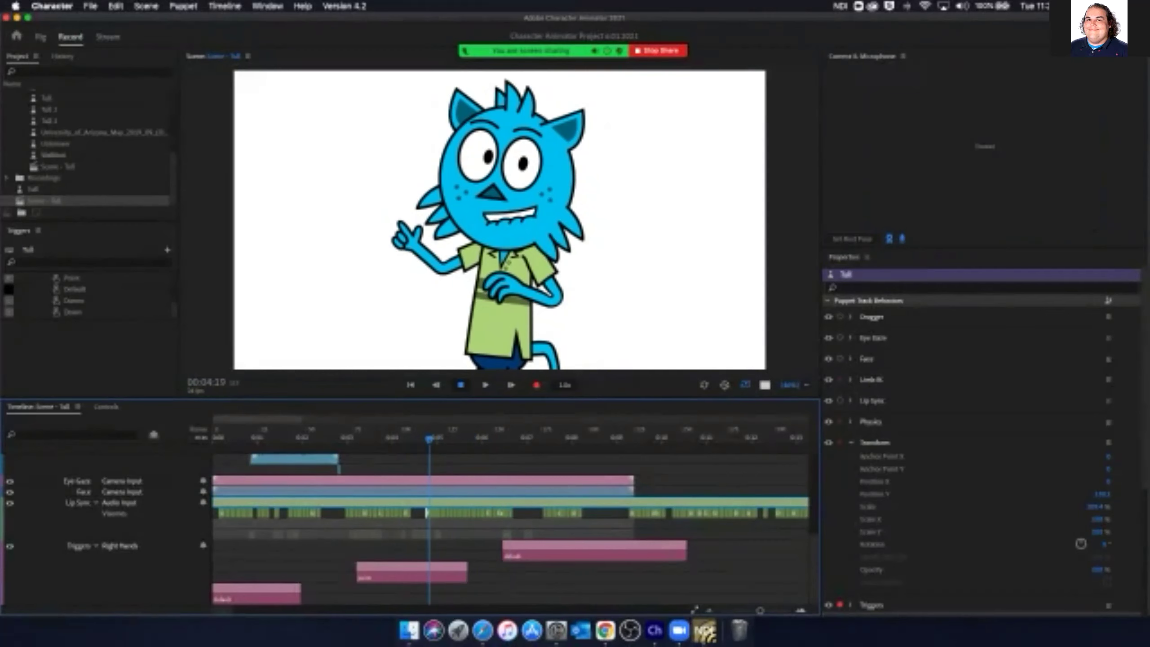
key(Right)
key(Right)
key(Right)
key(Left)
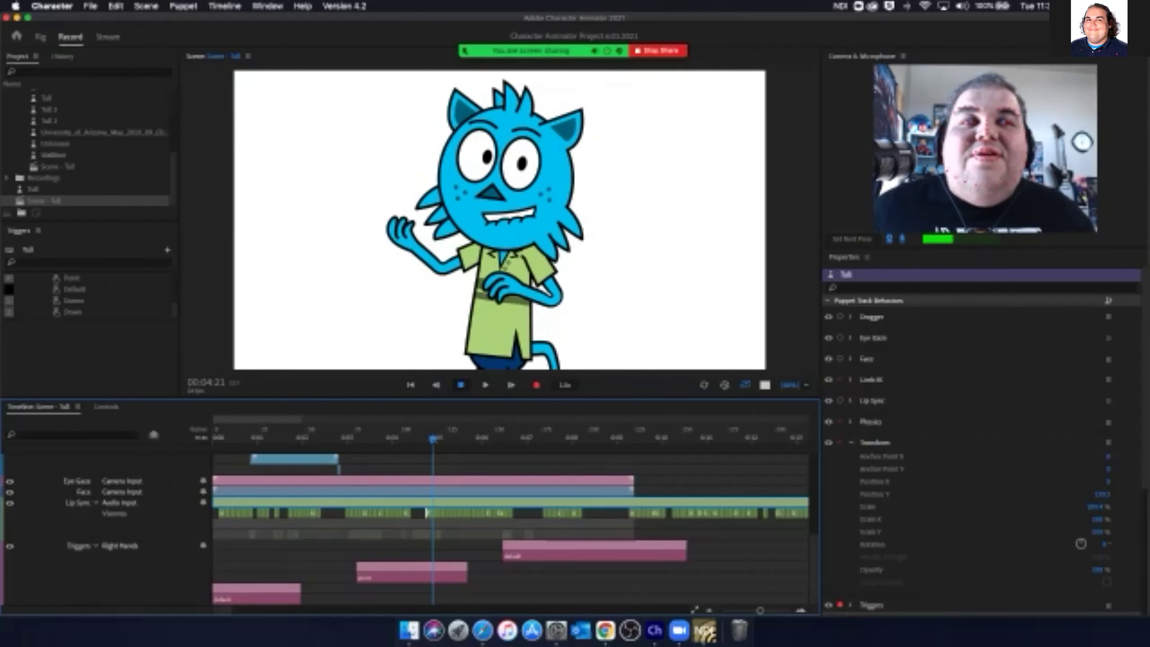
drag(760, 610, 751, 610)
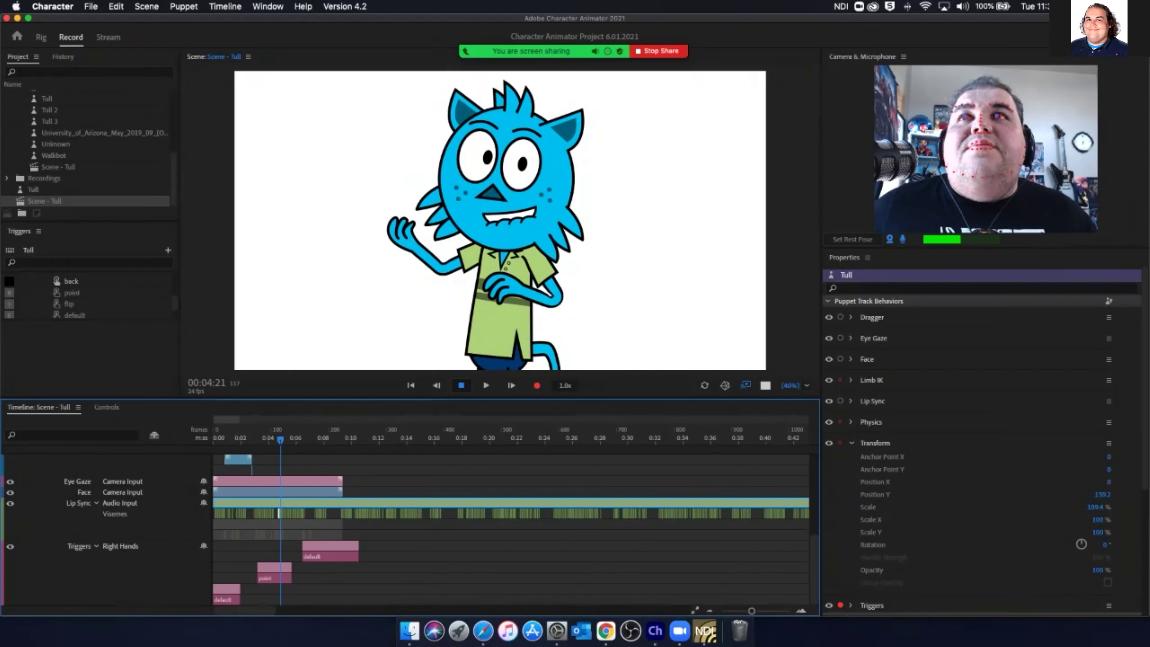
Add the Red Monster example puppet to the project and reopen Scene - Tull
click(17, 37)
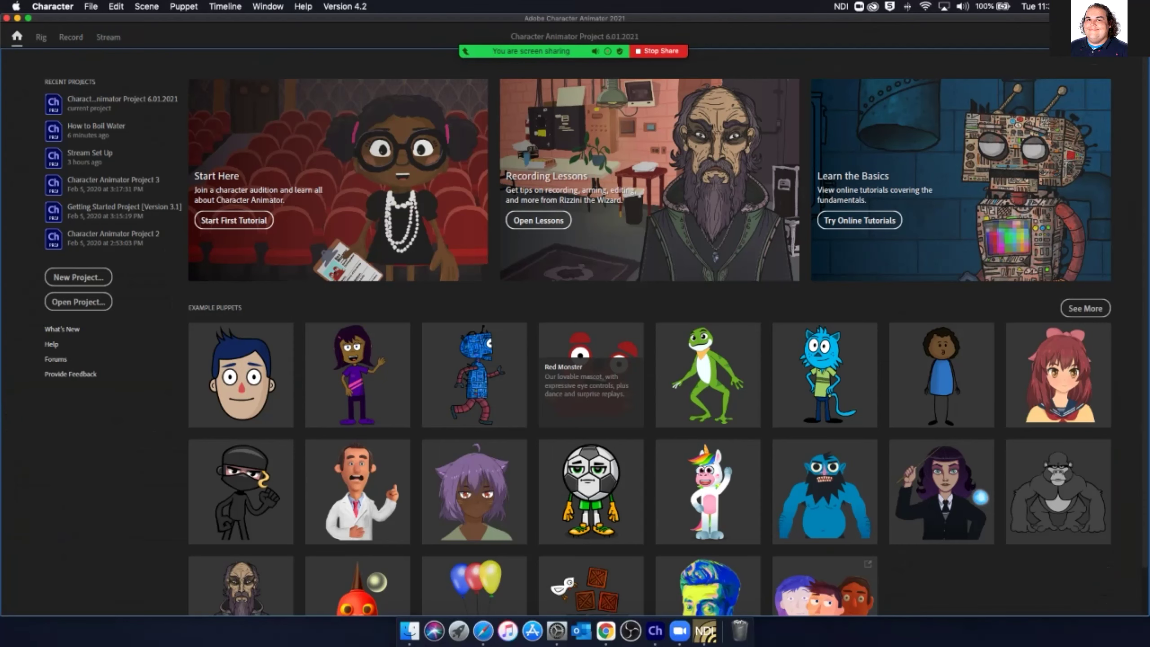
click(591, 375)
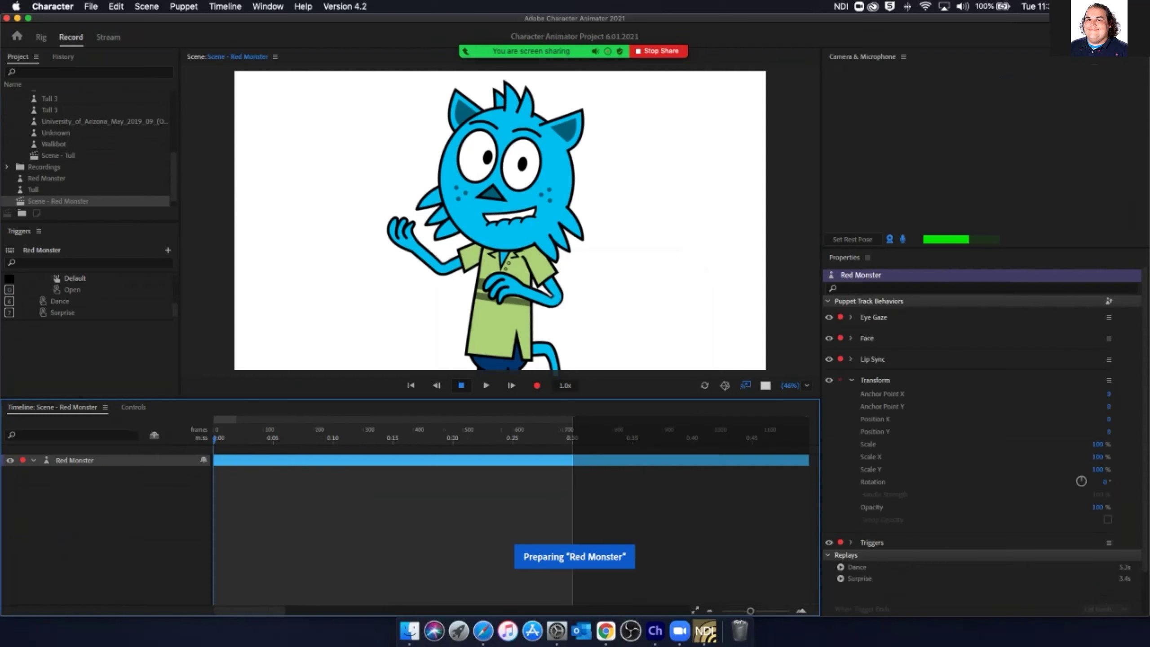
scroll(36, 204, down, 1)
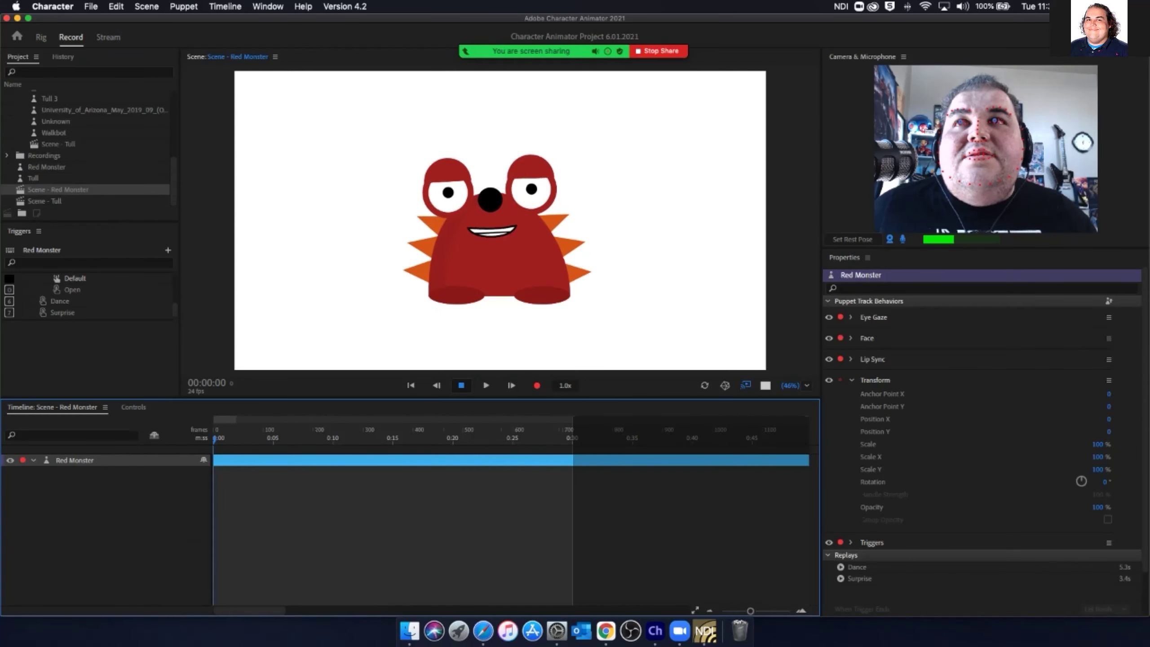
click(45, 200)
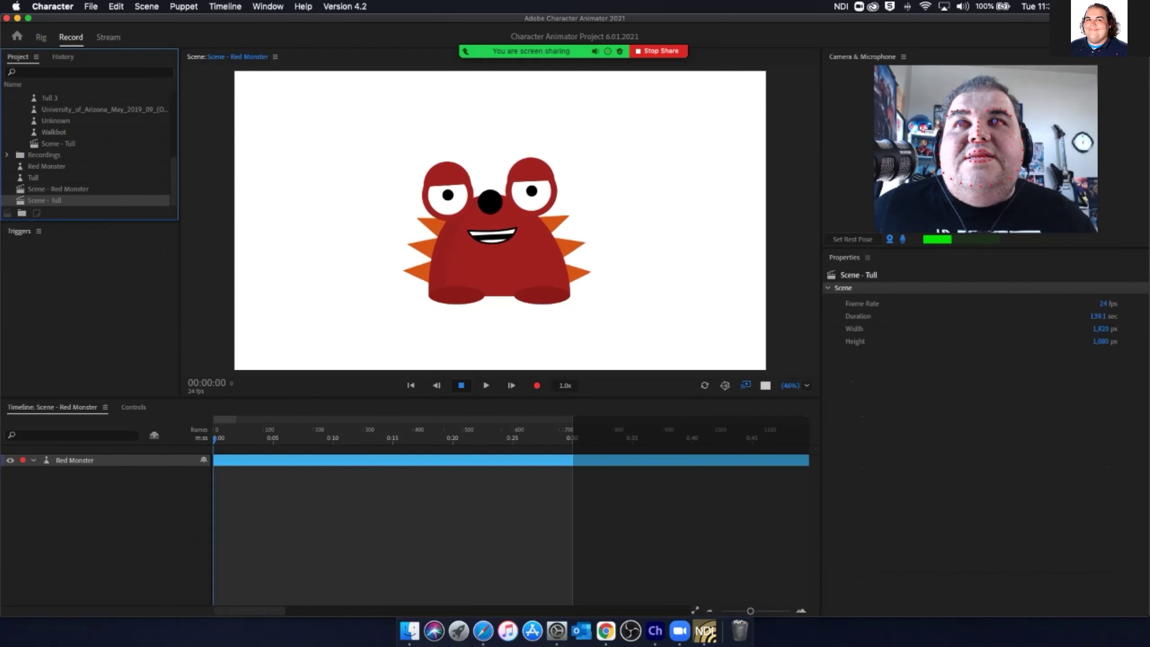
click(57, 189)
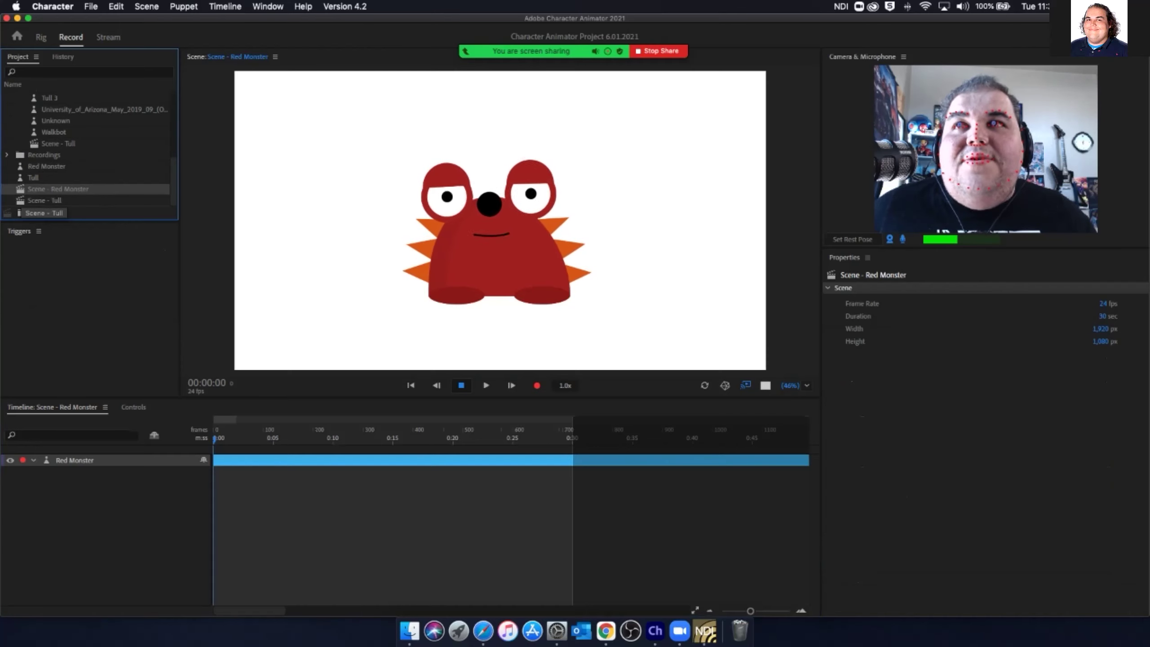
drag(44, 212, 44, 199)
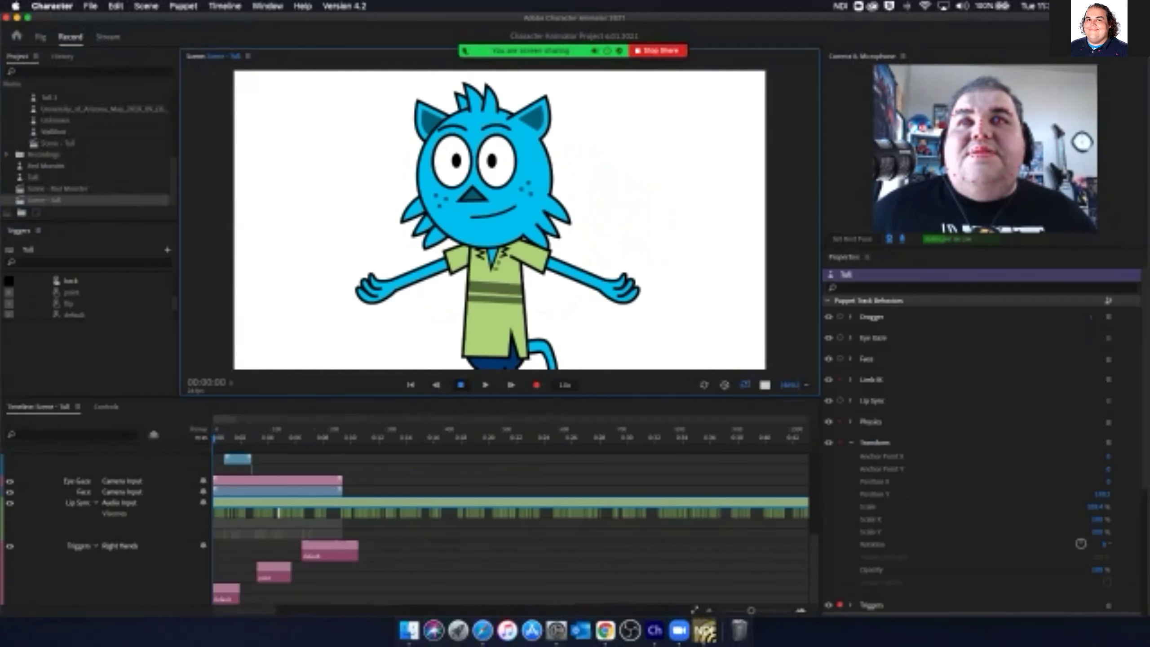
Collapse Tull's track and add the Red Monster puppet to Scene - Tull above it
click(45, 166)
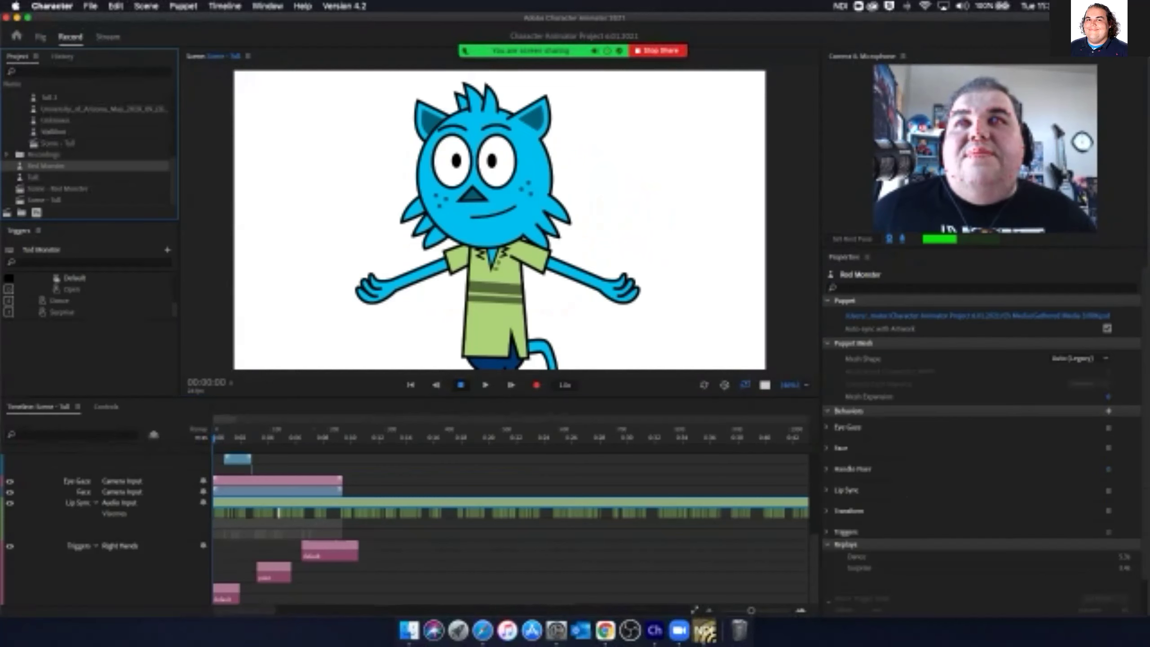
drag(46, 165, 46, 188)
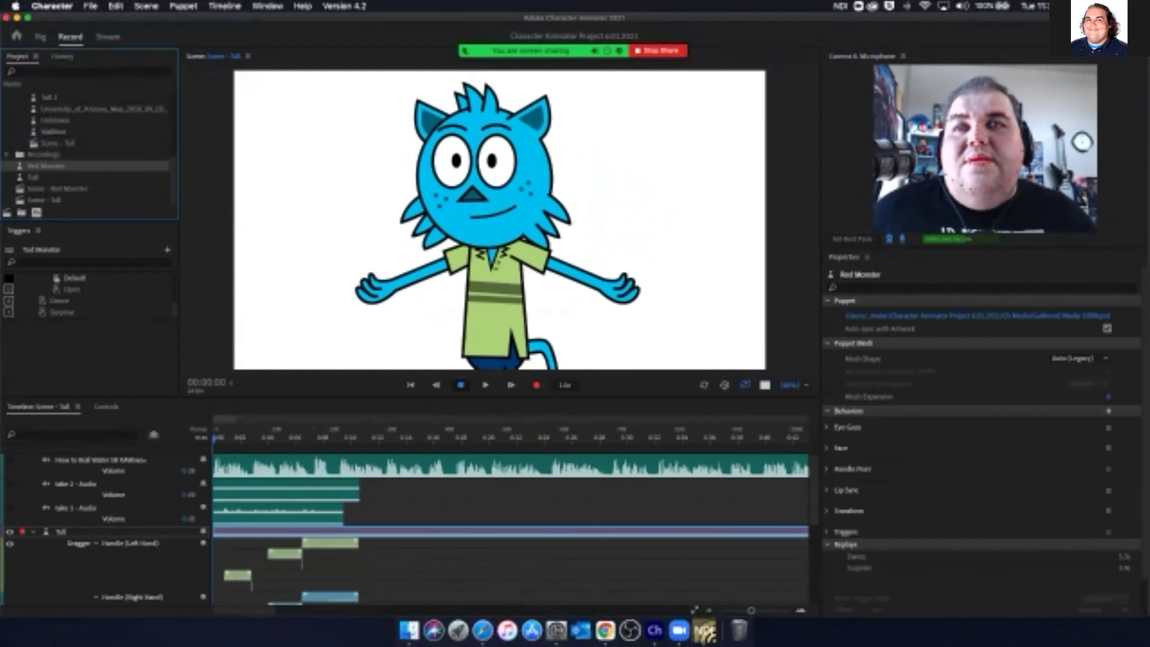
click(60, 531)
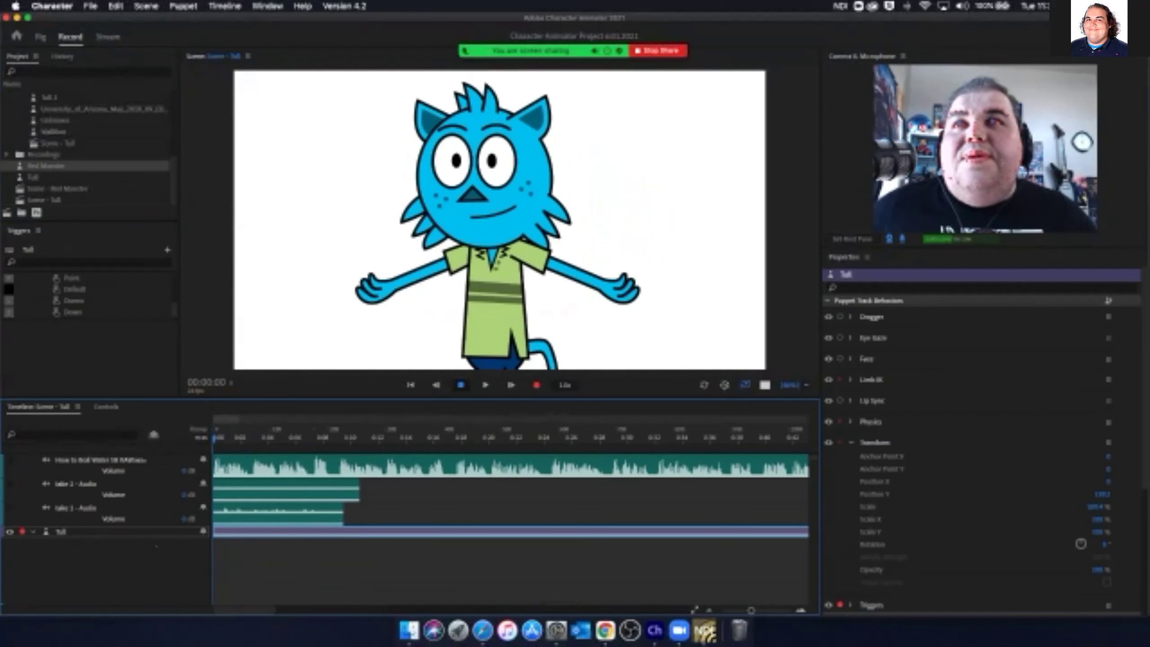
click(46, 194)
drag(46, 199, 90, 528)
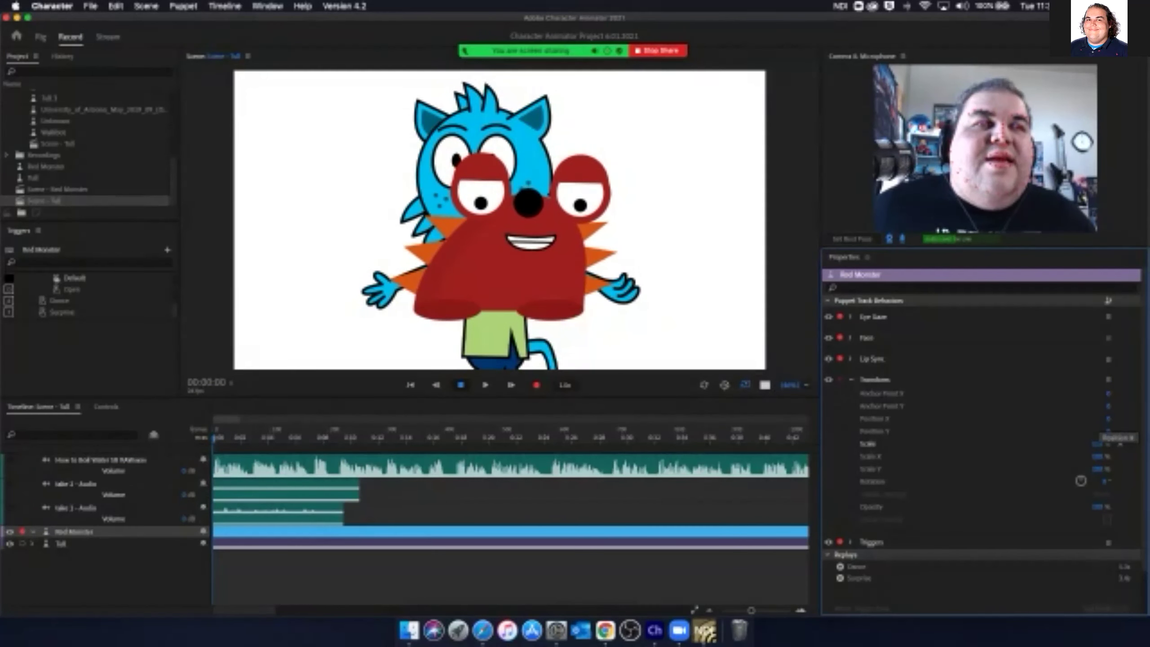
Reposition Red Monster in the scene's lower-left area and shift Tull toward the right edge so the two stand side by side
drag(1104, 419, 919, 418)
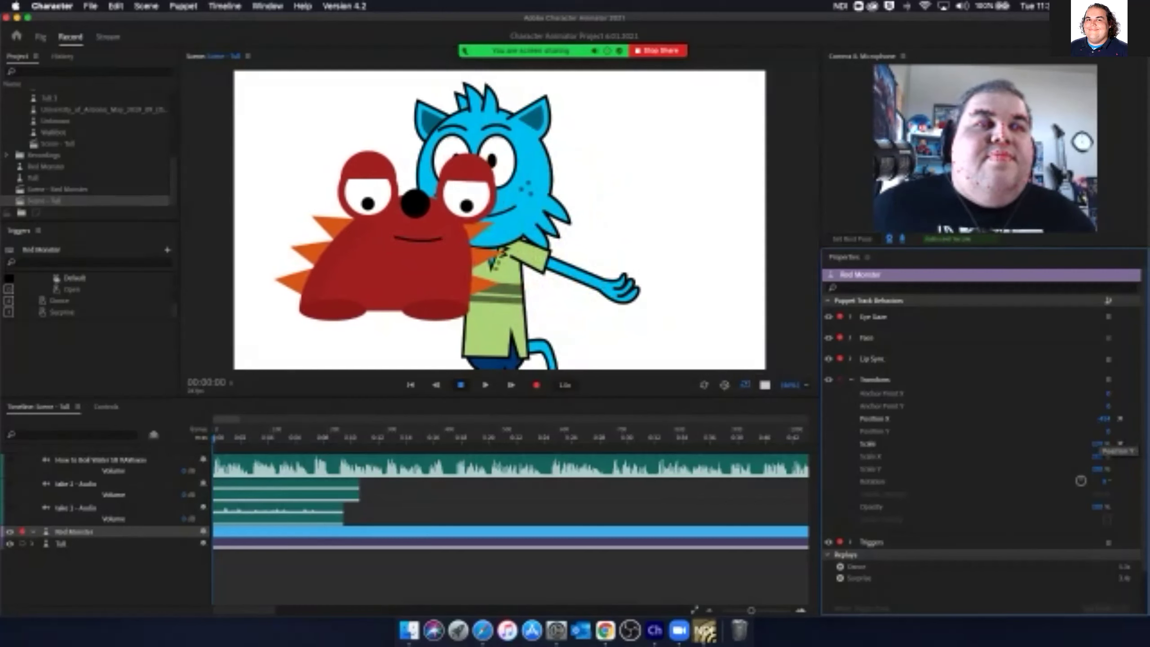
drag(1107, 431, 1139, 432)
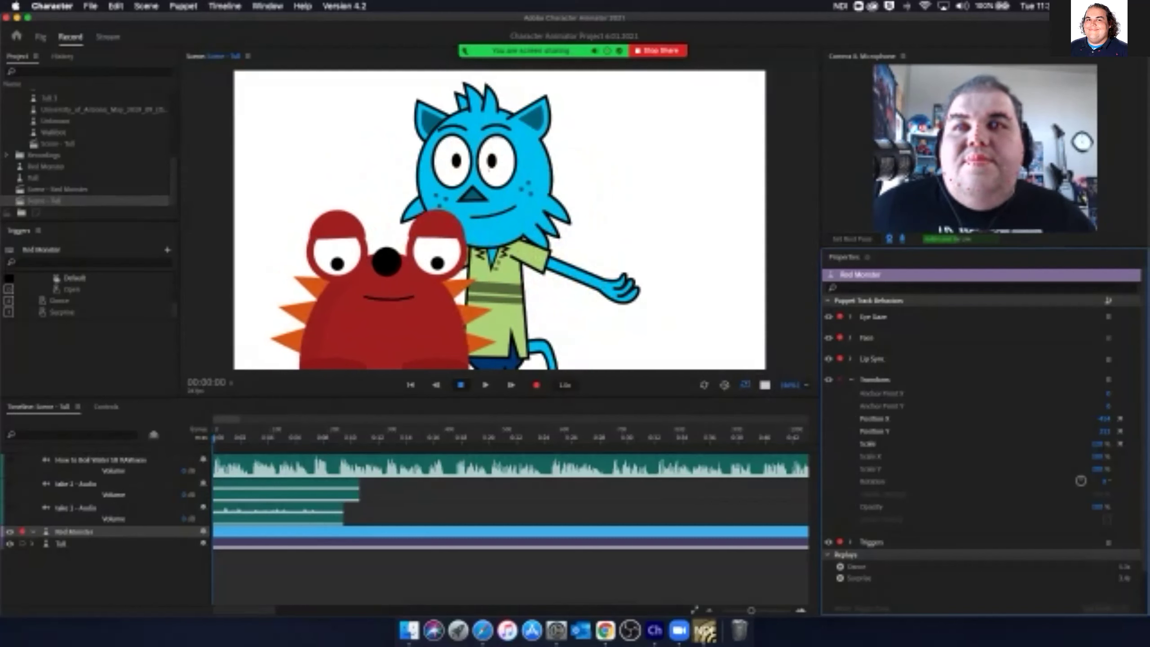
click(60, 543)
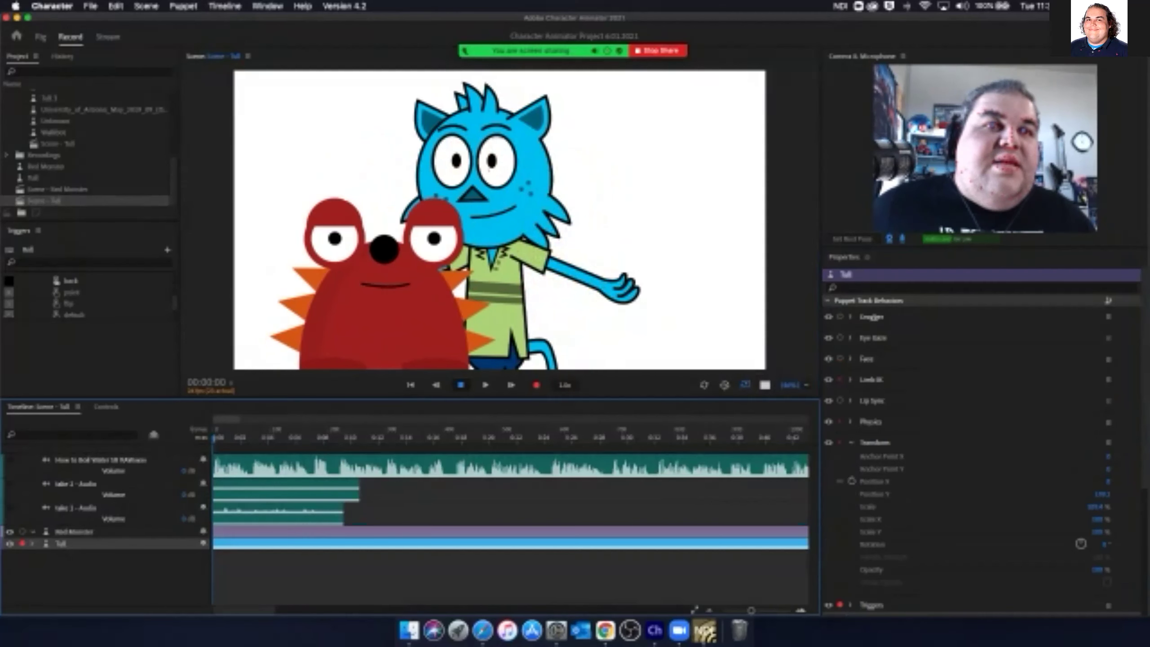
drag(1108, 482, 1149, 482)
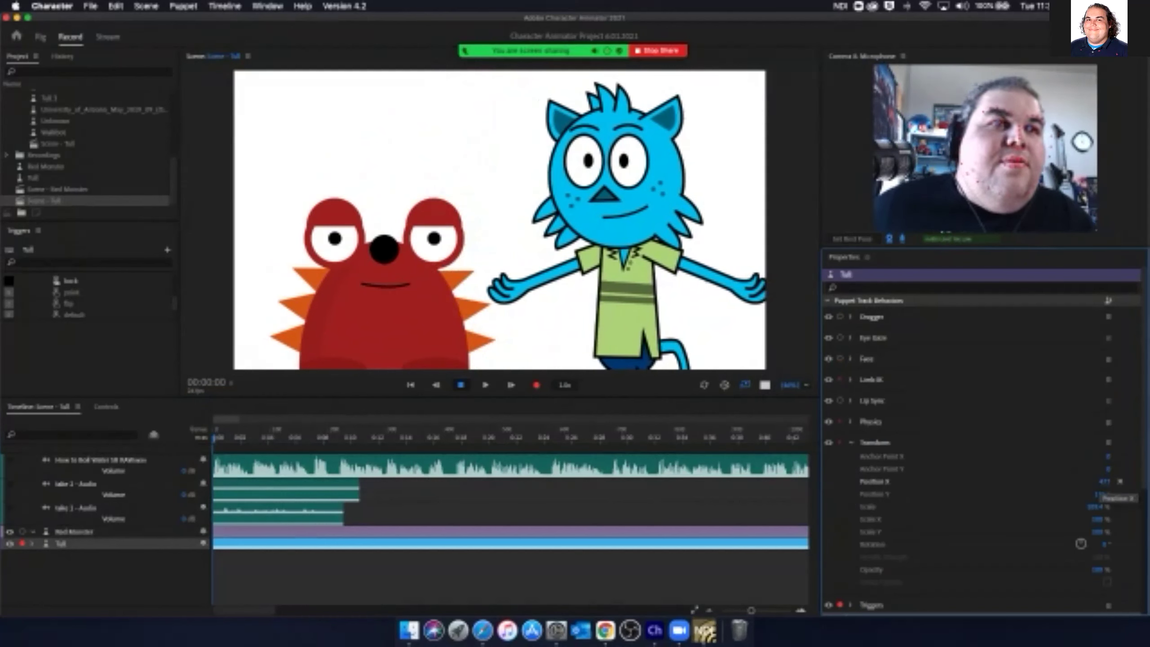
drag(1105, 481, 1130, 482)
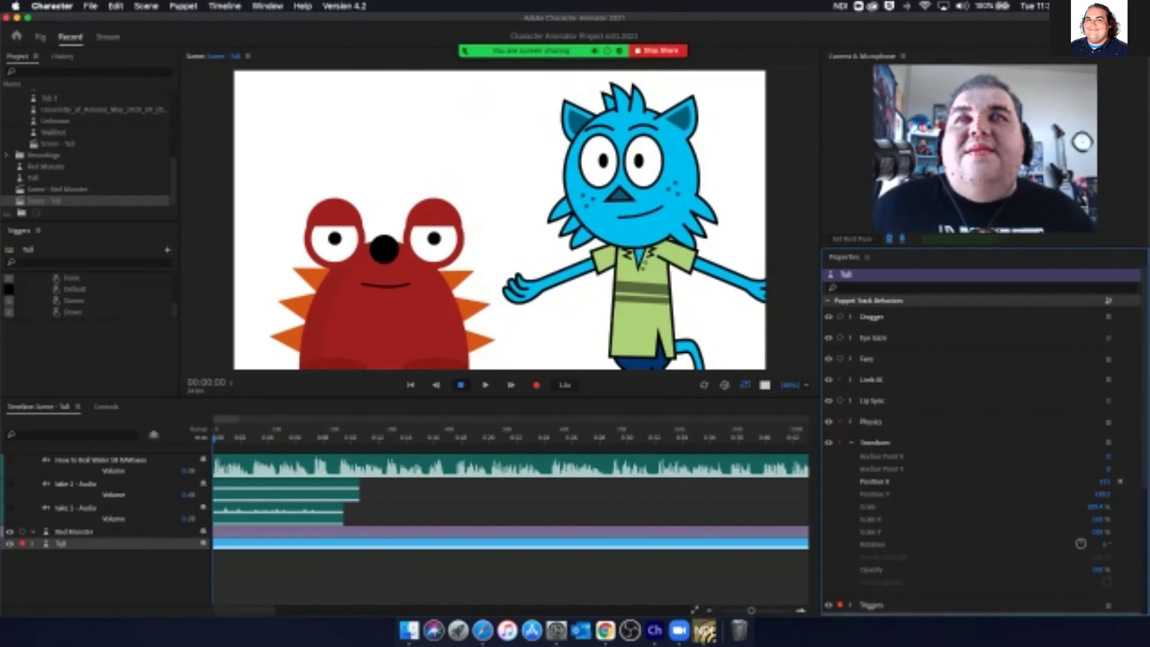
Add the Kitchen 01 background to the scene below Tull and scale it up to fill the frame
scroll(86, 145, up, 10)
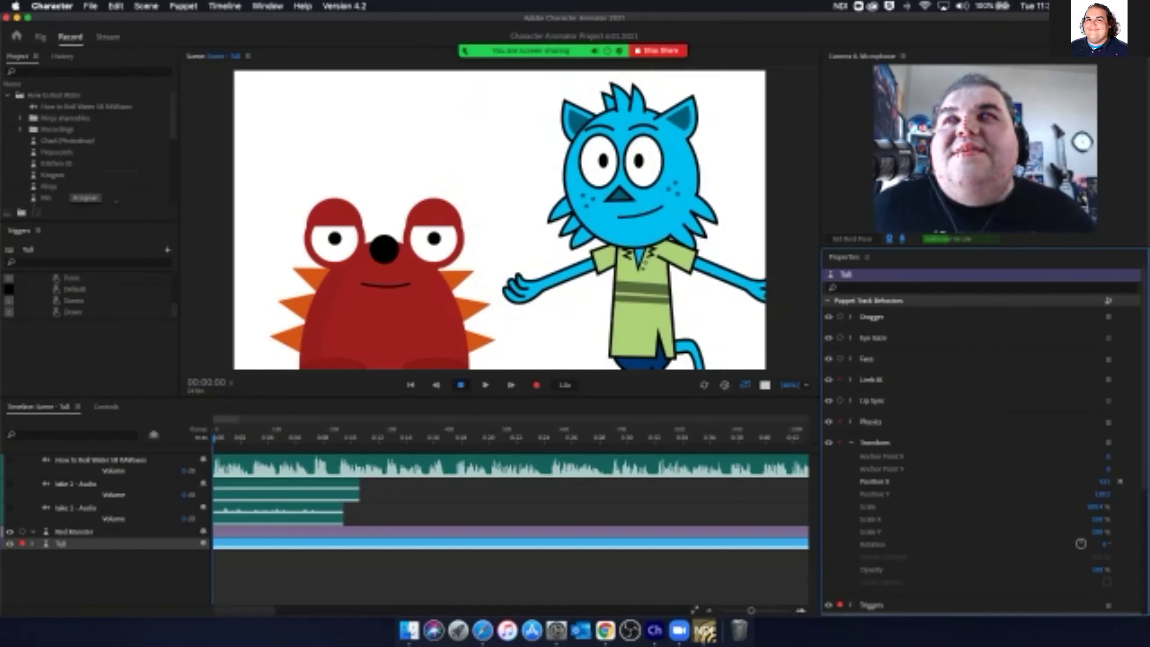
click(64, 164)
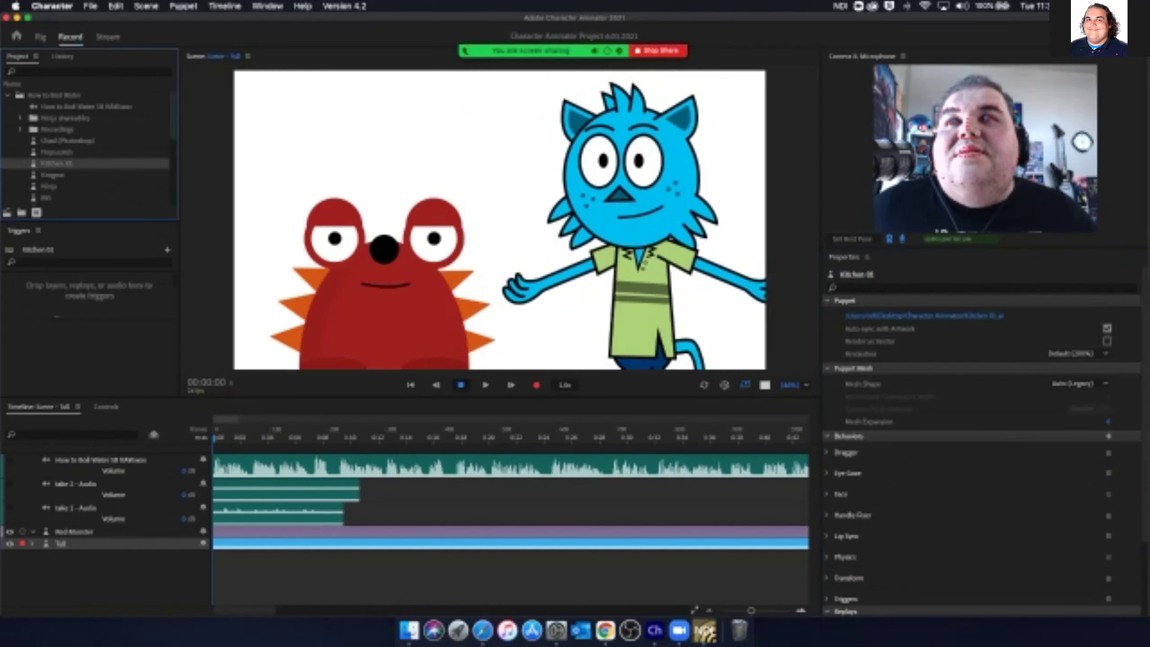
scroll(86, 145, down, 3)
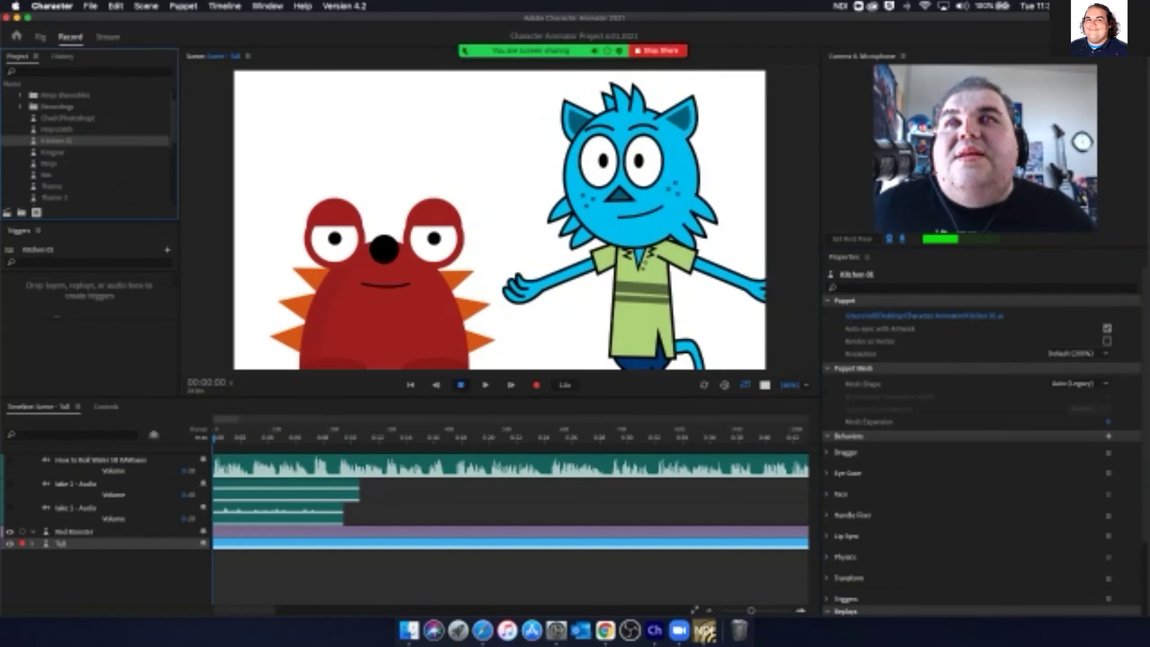
drag(113, 450, 113, 550)
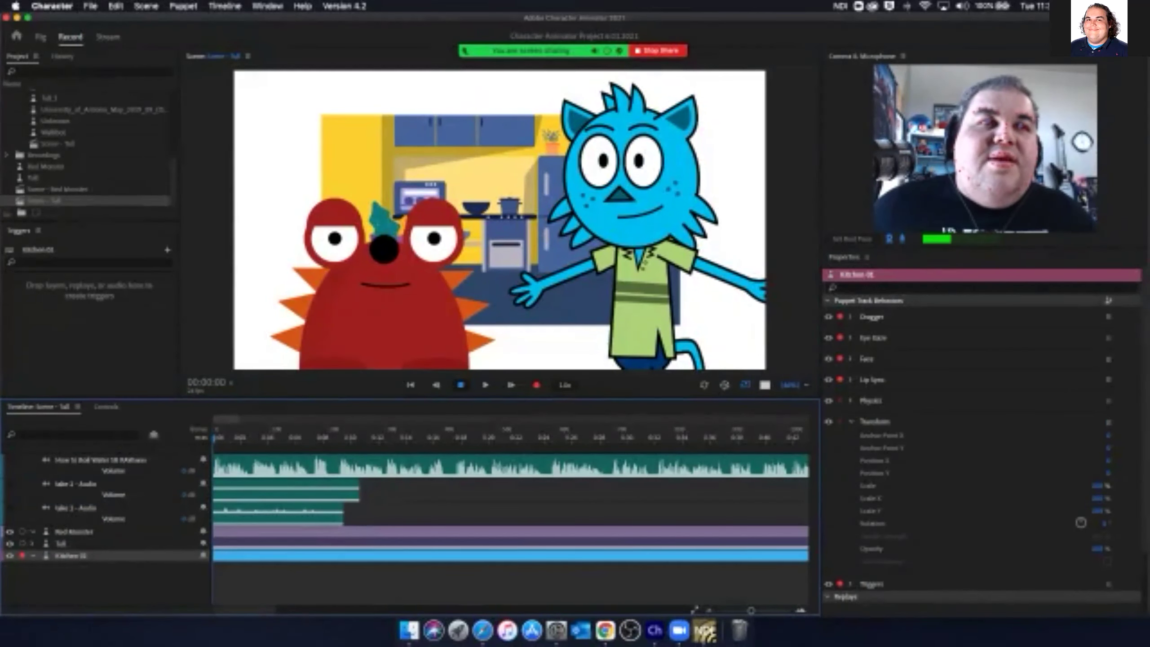
mouse_move(1096, 485)
mouse_down()
mouse_move(1132, 485)
mouse_move(1101, 485)
mouse_up()
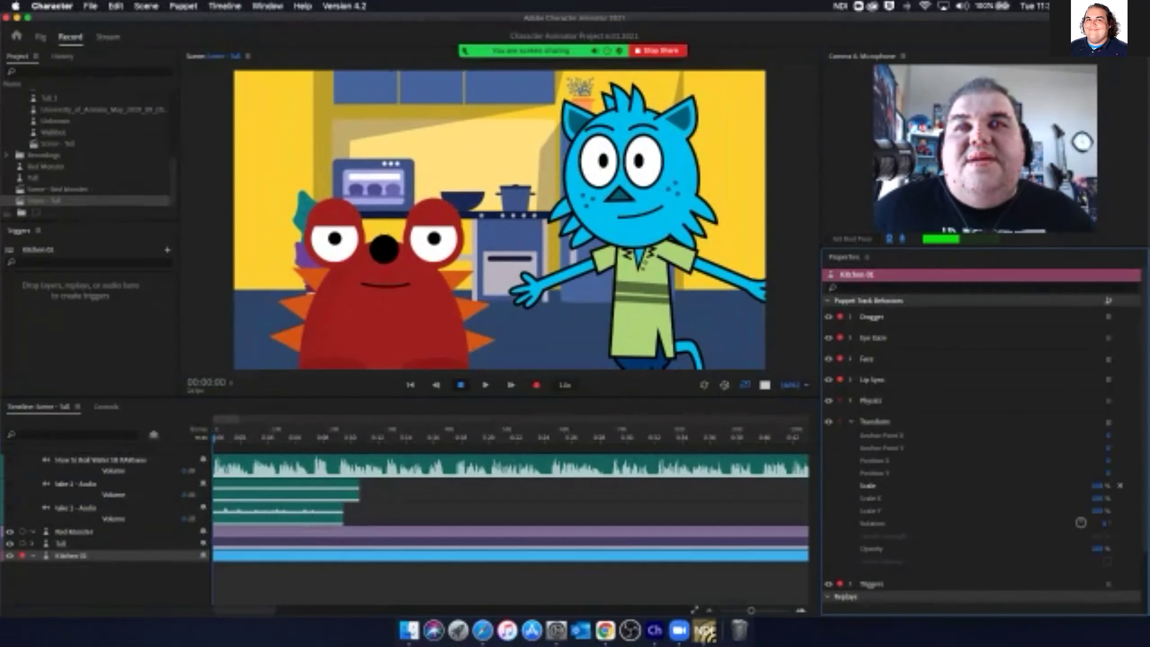
Play the scene from the start to about 8:12 and move the playhead back to 5:13
key(space)
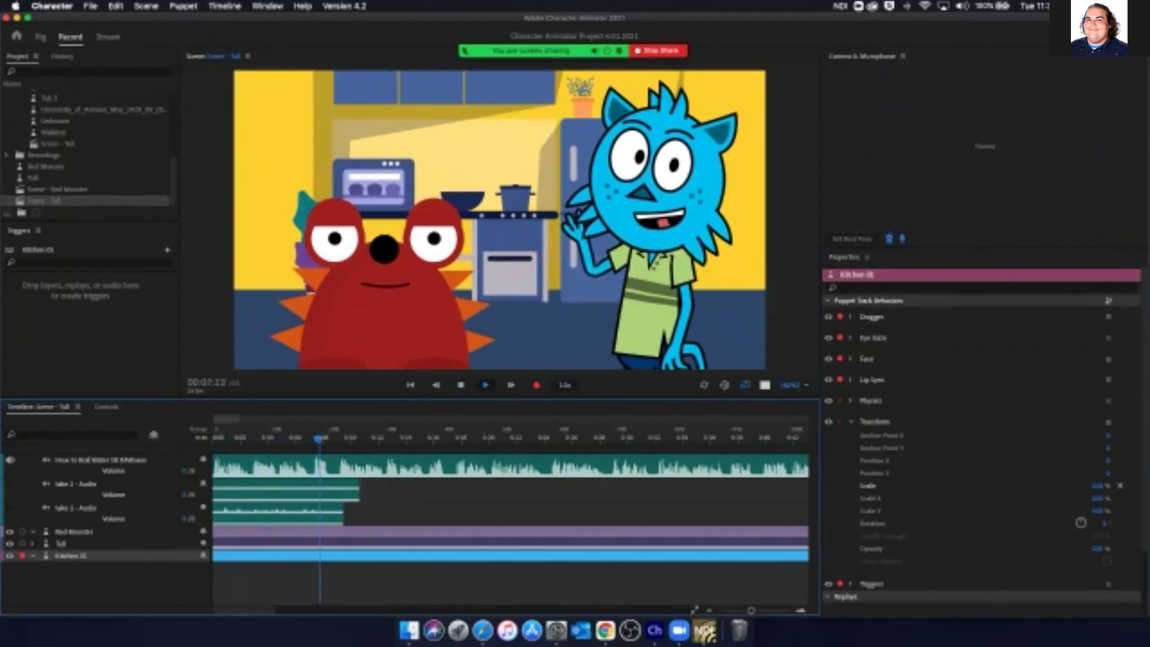
key(space)
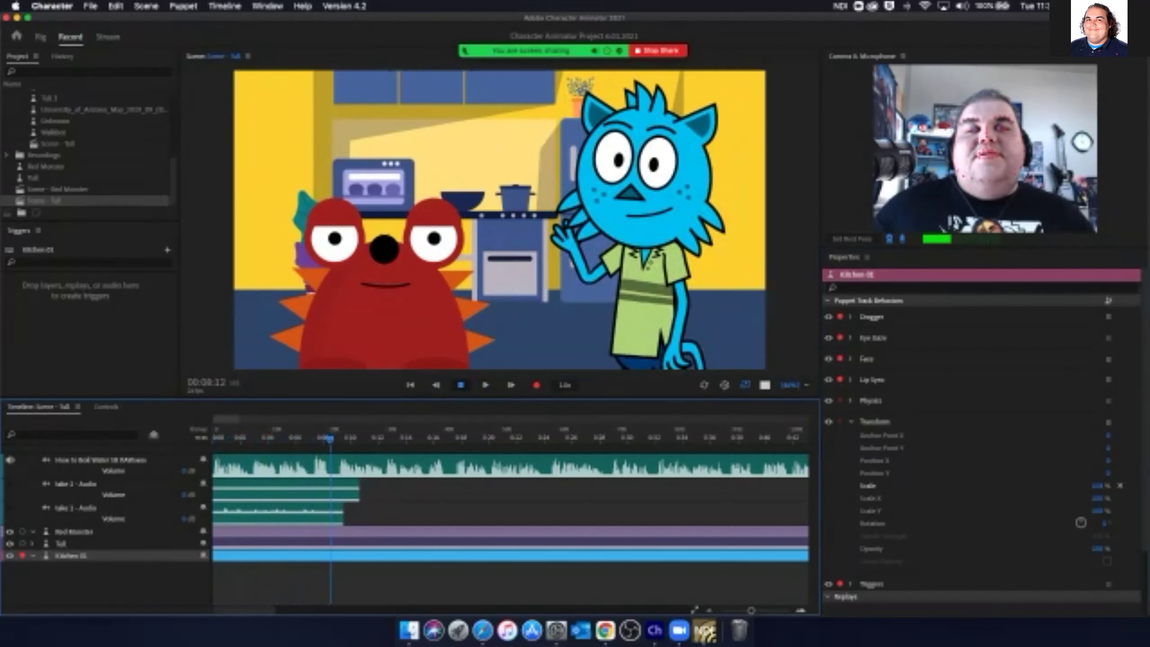
click(290, 437)
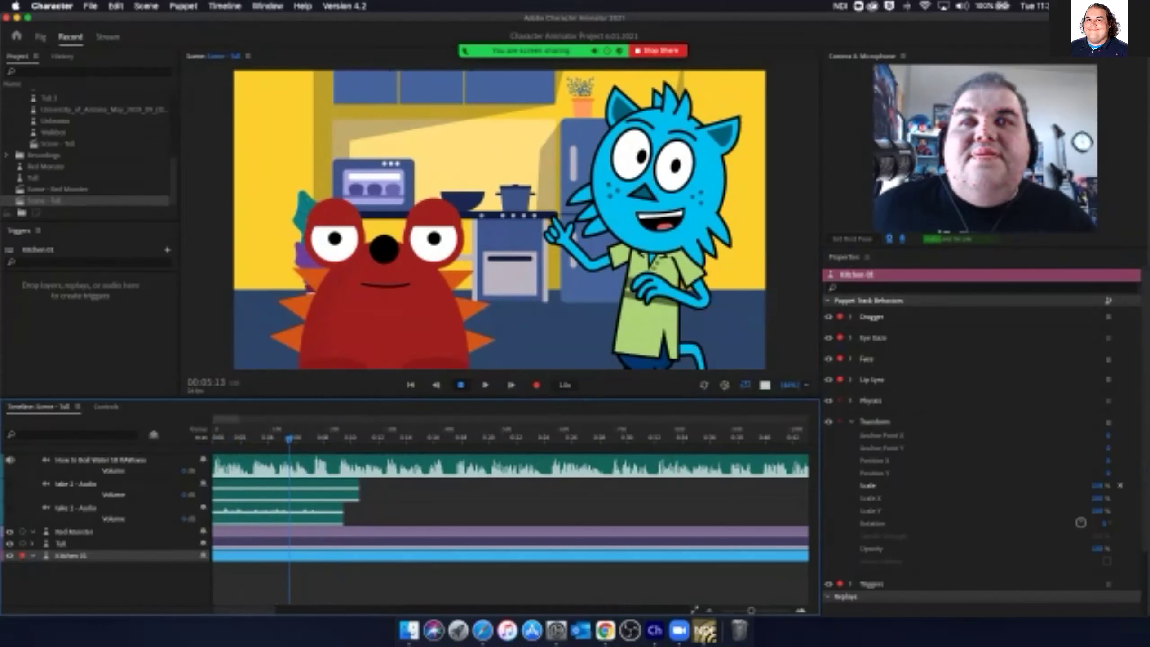
Arm Red Monster with Lip Sync disarmed and record its Eye Gaze and Face from the scene's start to about 9:05
click(61, 543)
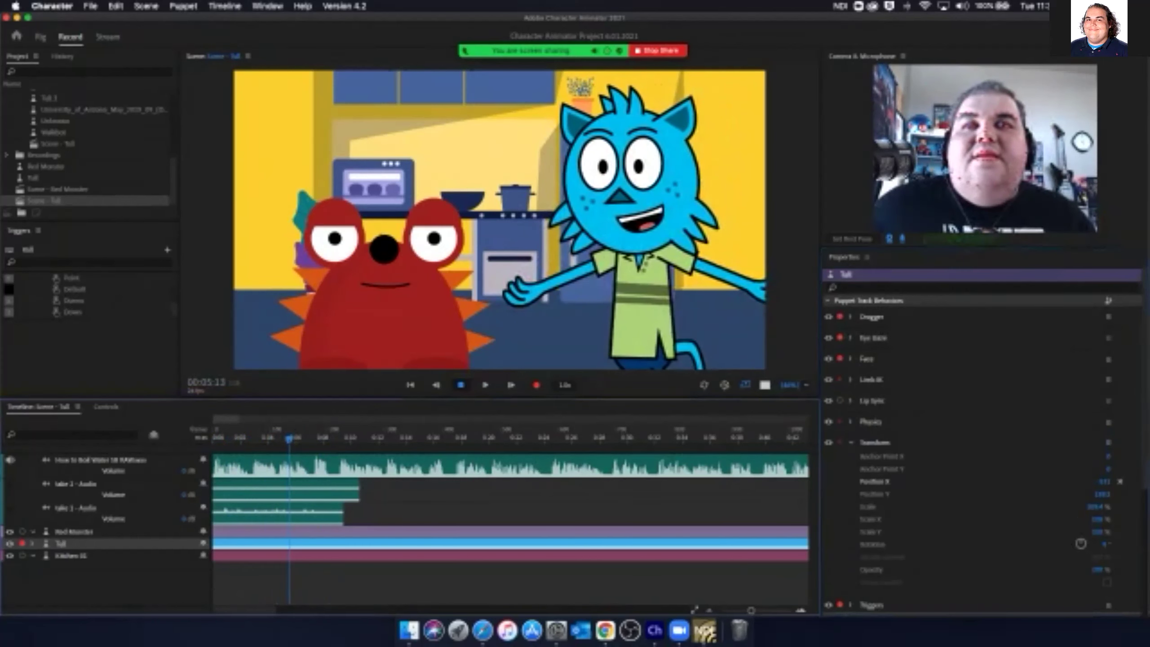
click(21, 531)
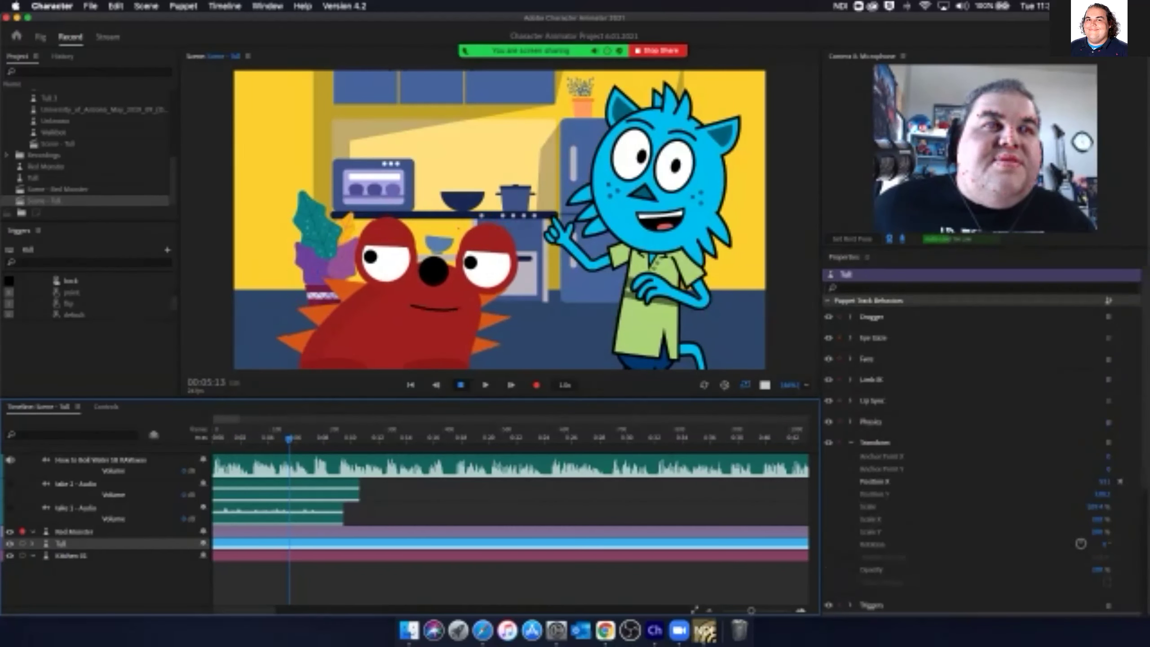
click(840, 422)
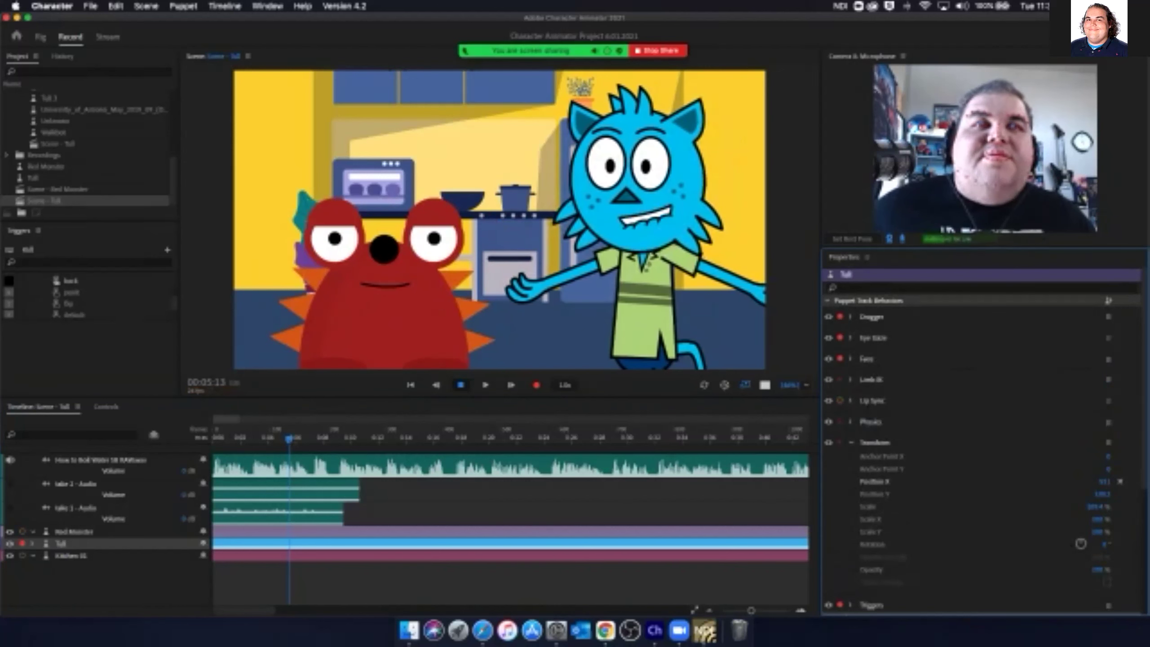
click(74, 532)
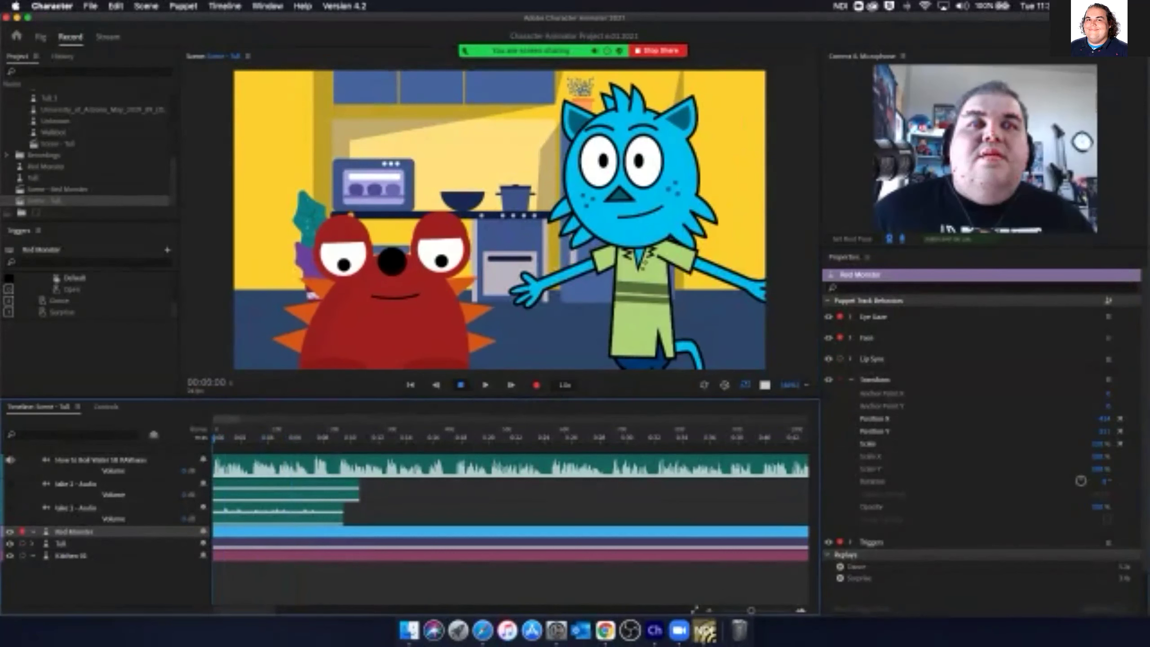
click(536, 385)
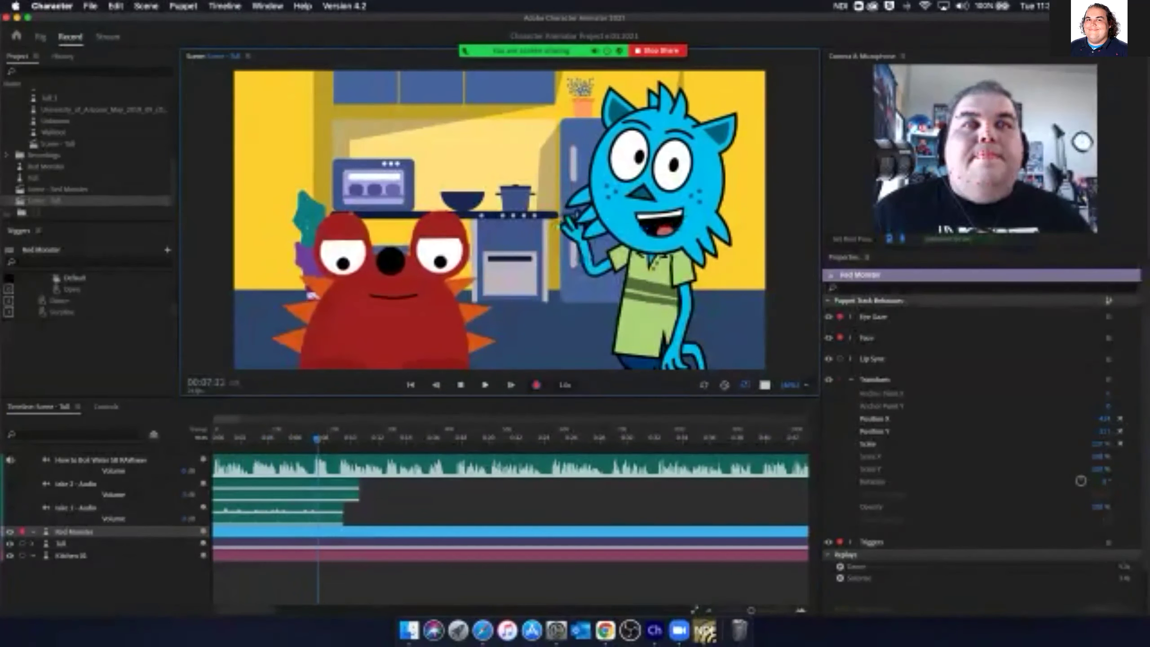
click(460, 385)
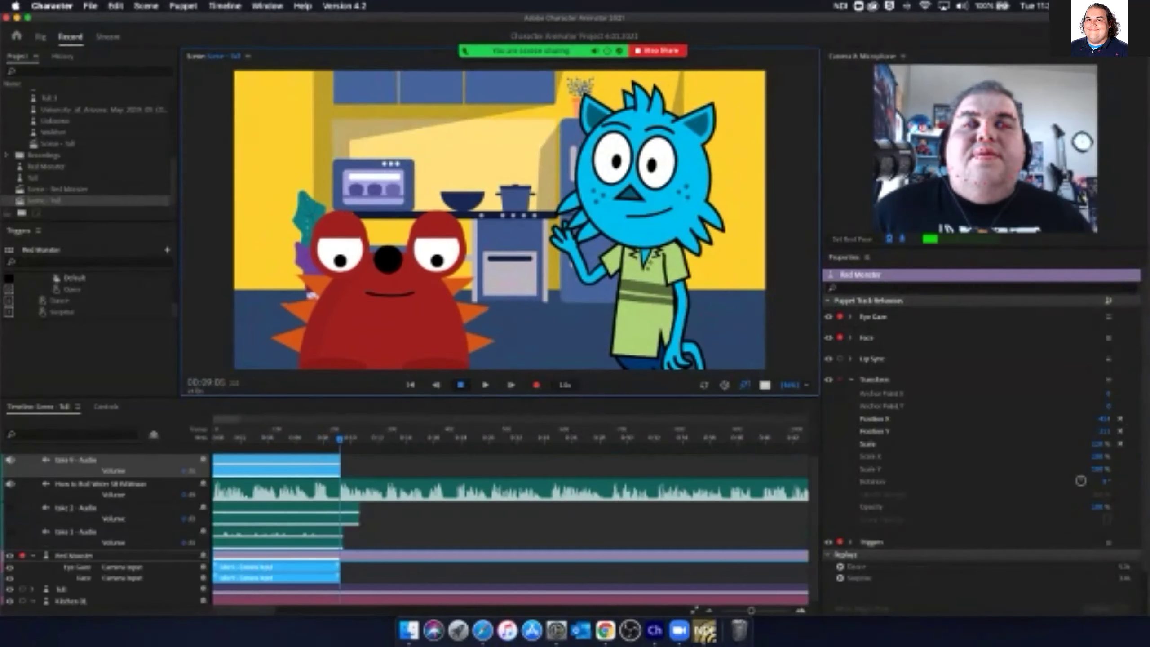
Play back Red Monster's recorded take from the scene's start to about 5:08
key(Home)
key(space)
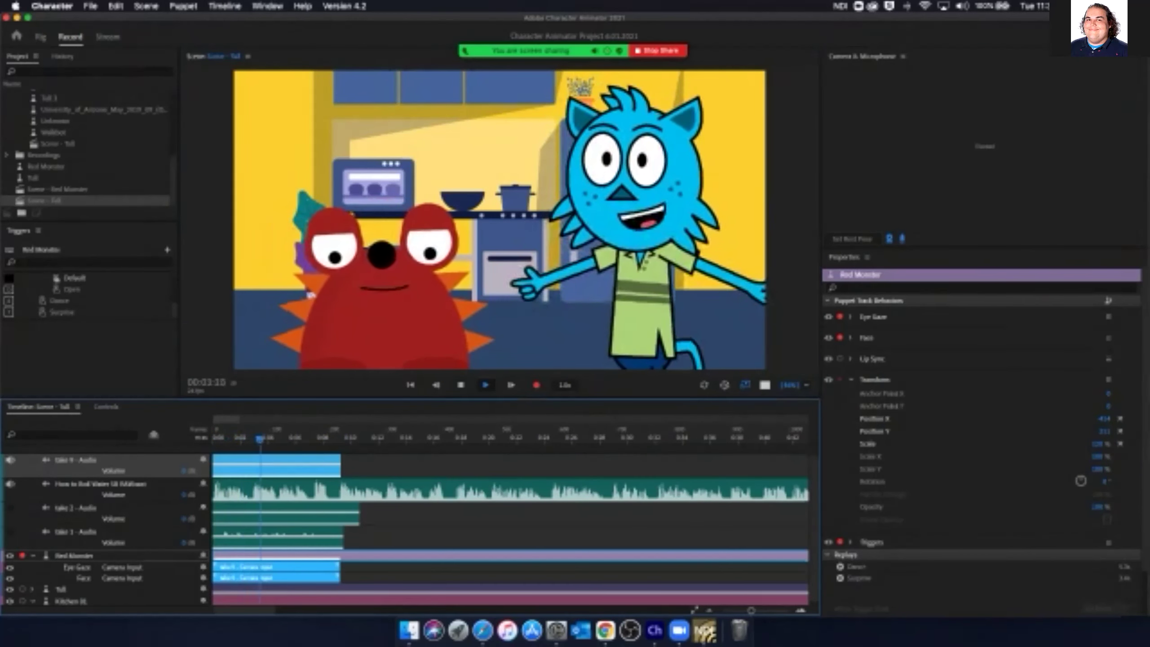
key(space)
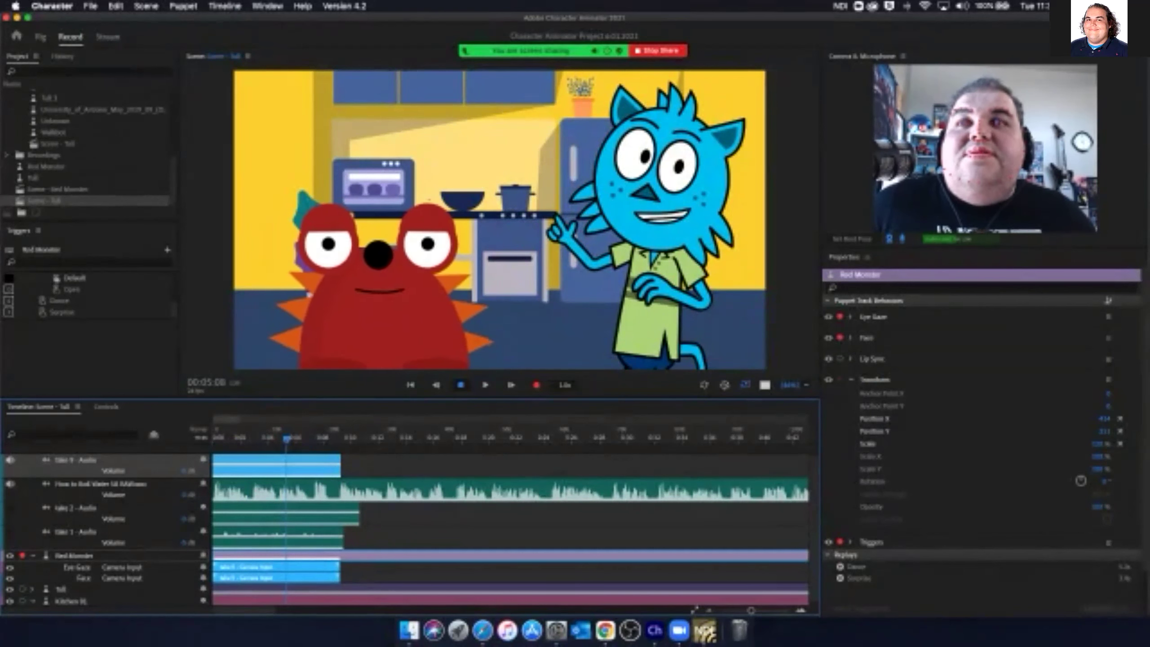
Find the scene camera command by searching for "cam" and add a new scene camera to the kitchen scene
click(146, 6)
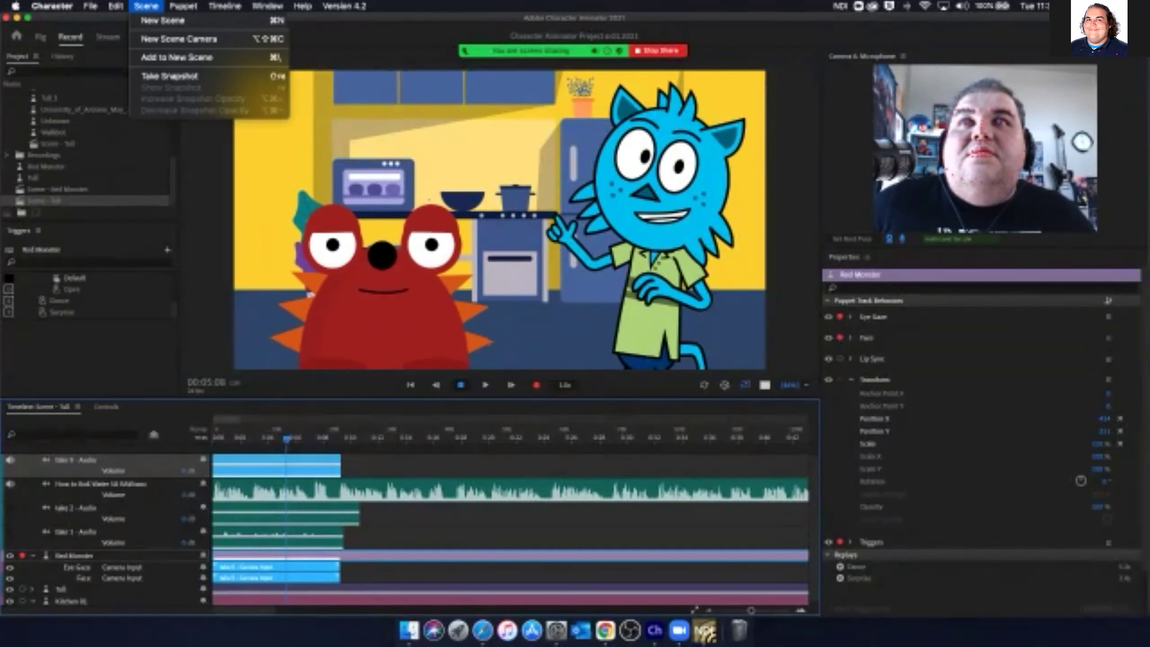
mouse_move(224, 6)
mouse_move(183, 6)
key(Escape)
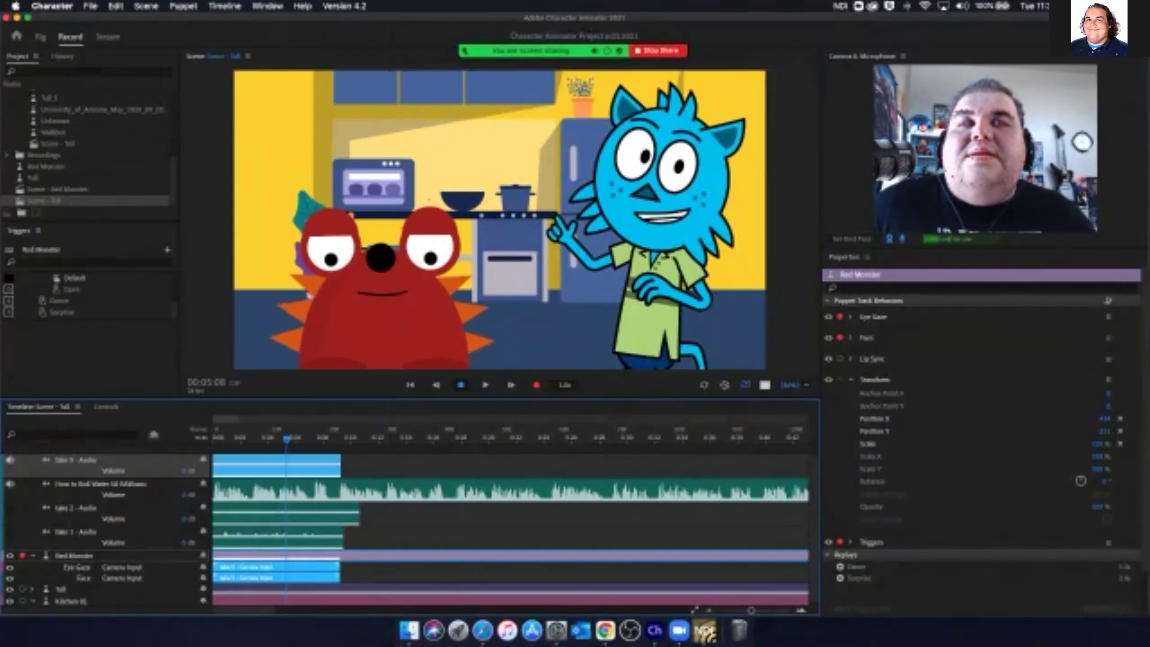
click(116, 6)
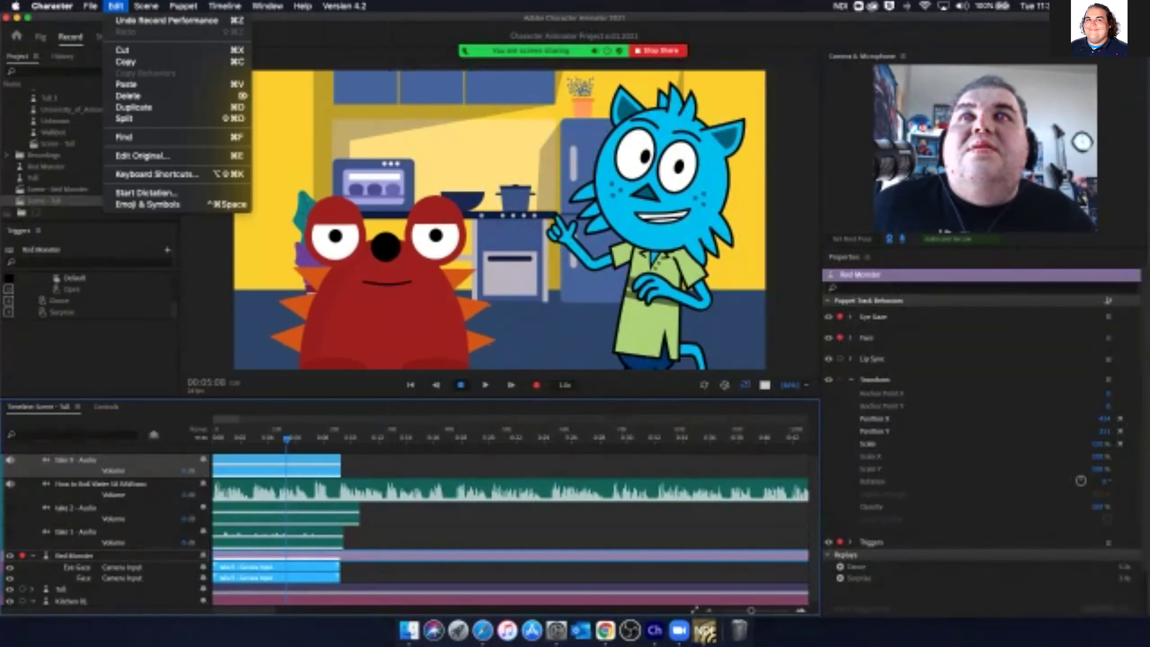
mouse_move(146, 6)
mouse_move(182, 6)
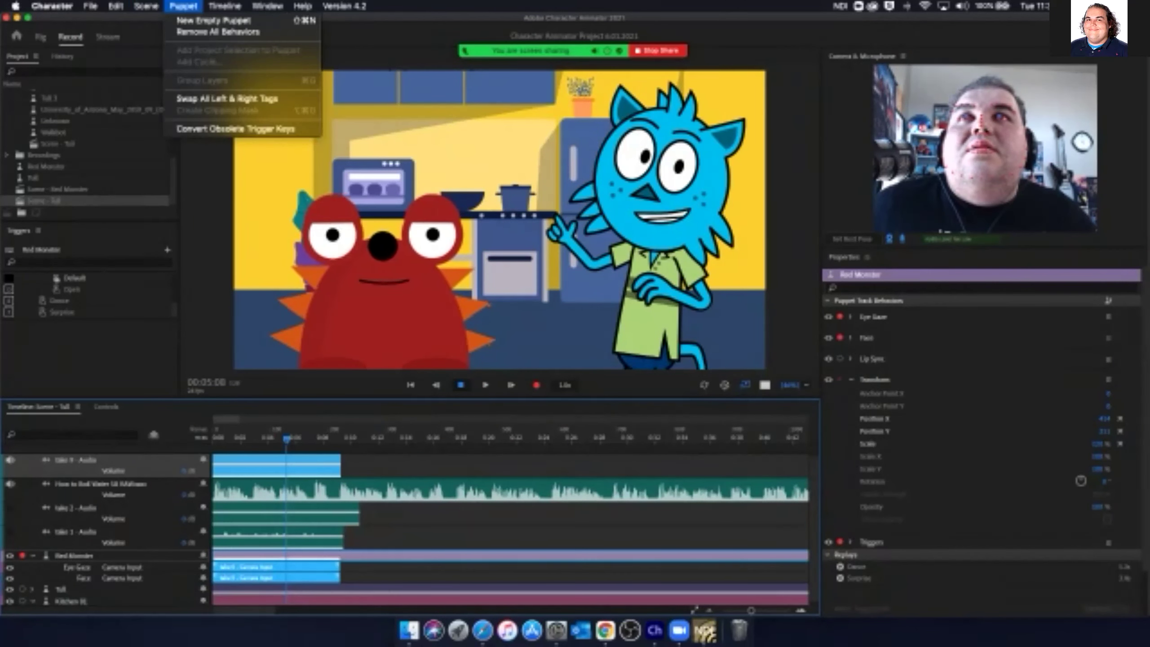
mouse_move(302, 5)
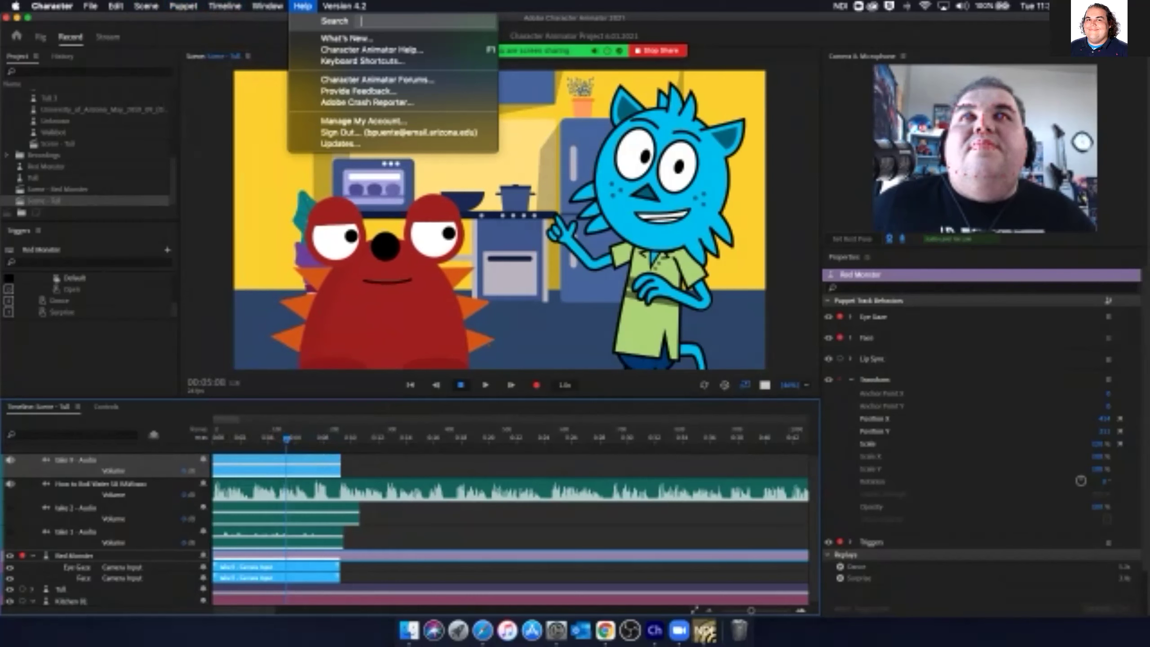
text(crsa)
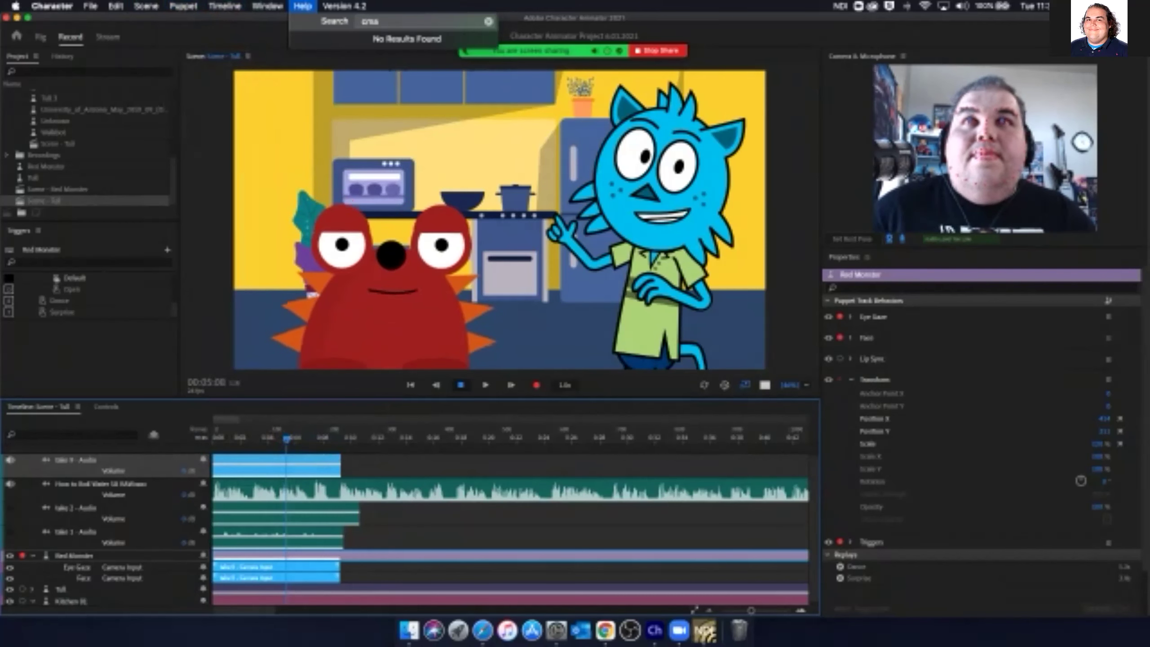
key(BackSpace)
key(BackSpace)
key(BackSpace)
text(am)
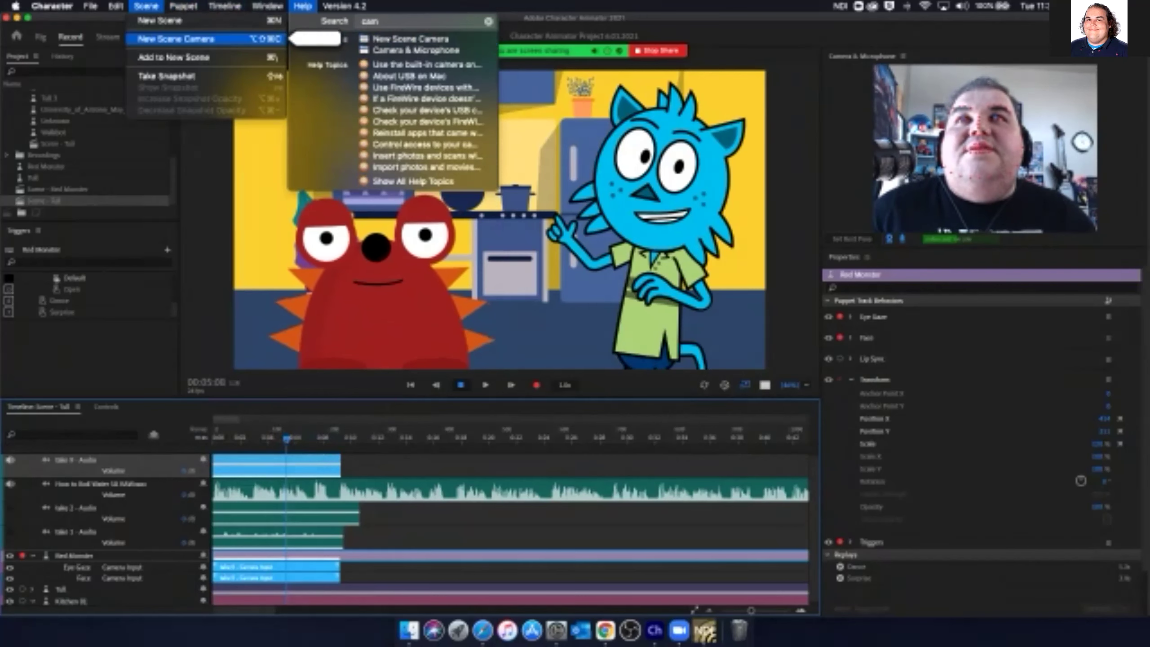
key(Escape)
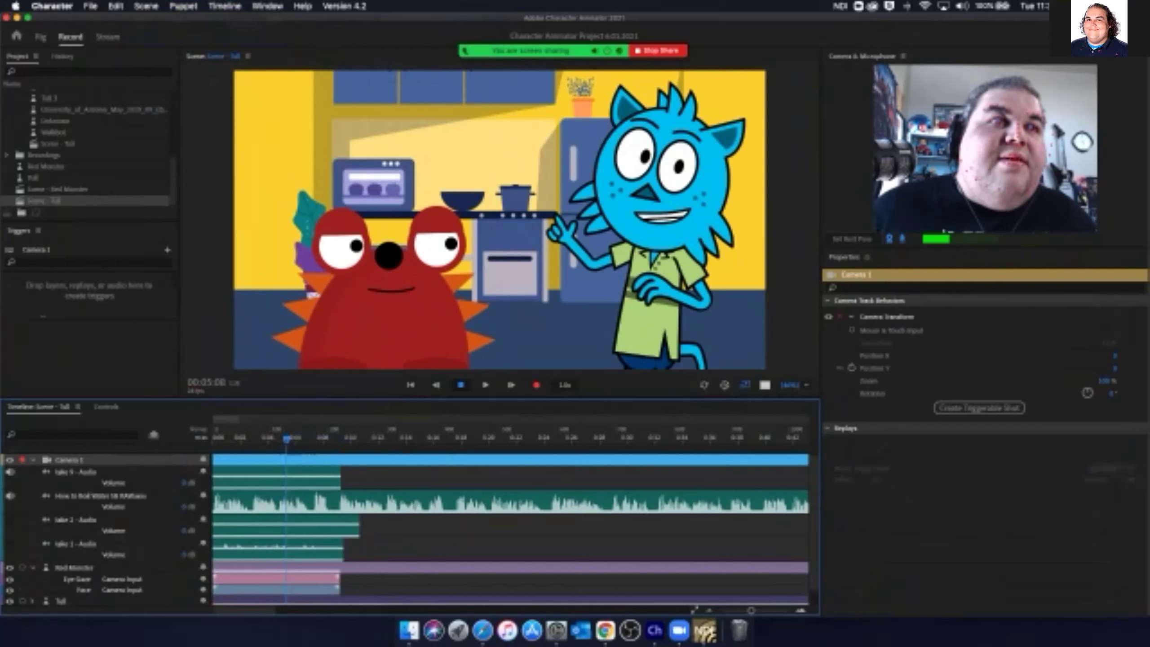
Zoom and reposition Camera 1 to frame Red Monster closely and create a triggerable shot from that framing
drag(1107, 381, 1100, 356)
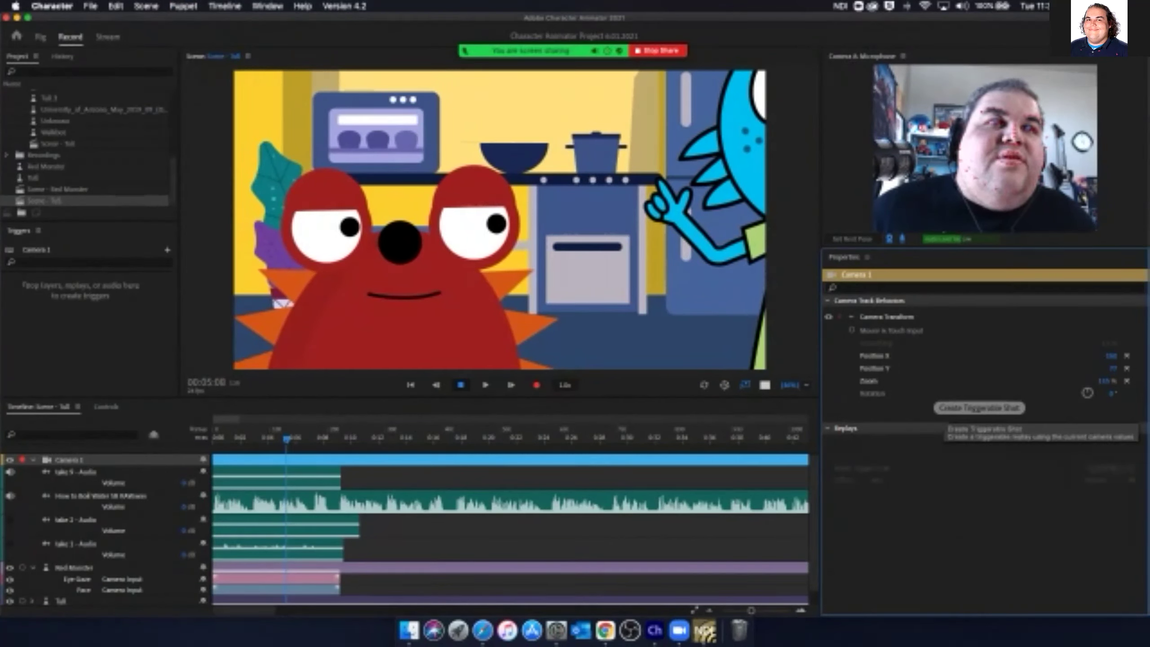
click(979, 408)
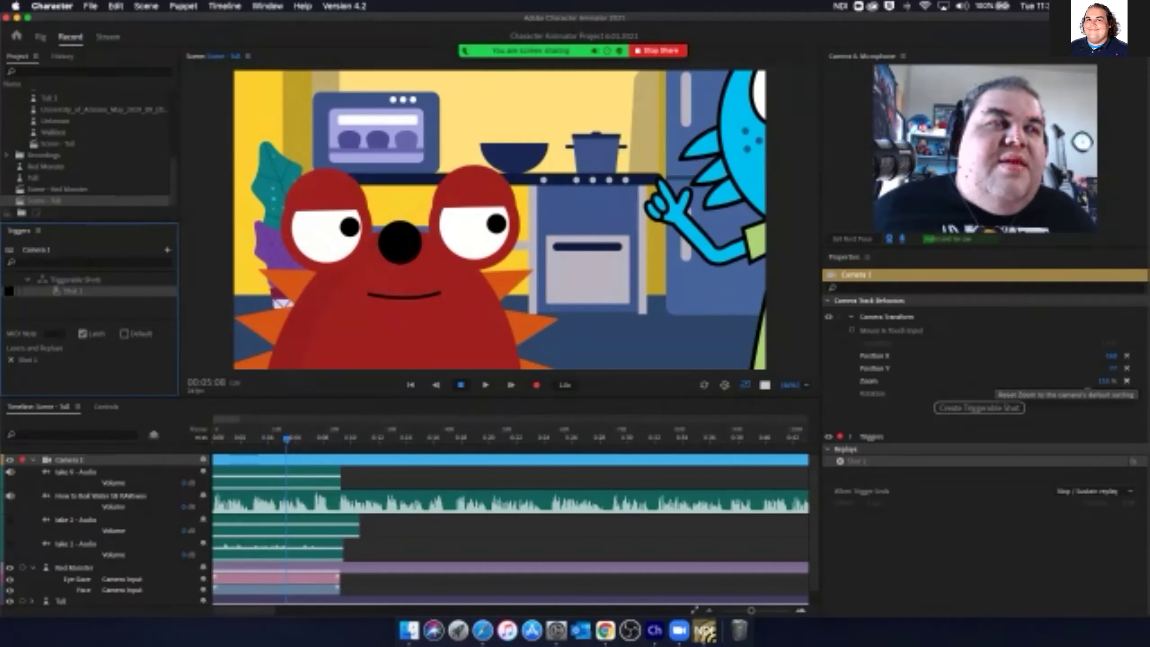
Reset Camera 1's Zoom, Position Y and Position X to their defaults
click(1127, 380)
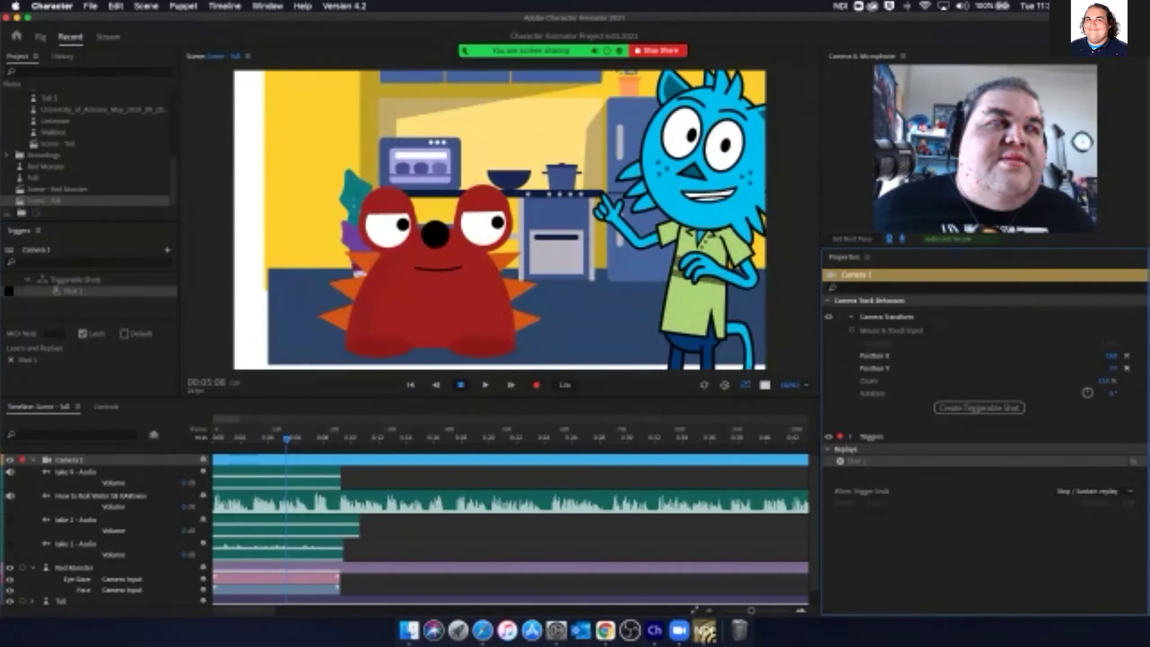
click(1127, 368)
click(1127, 356)
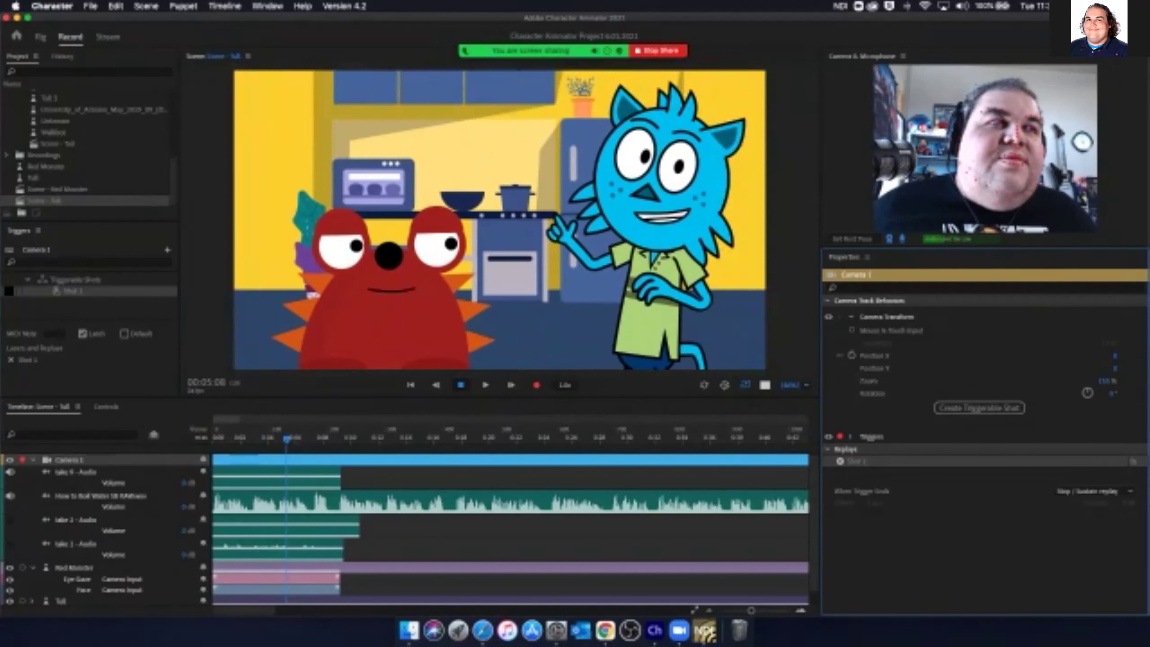
click(1104, 356)
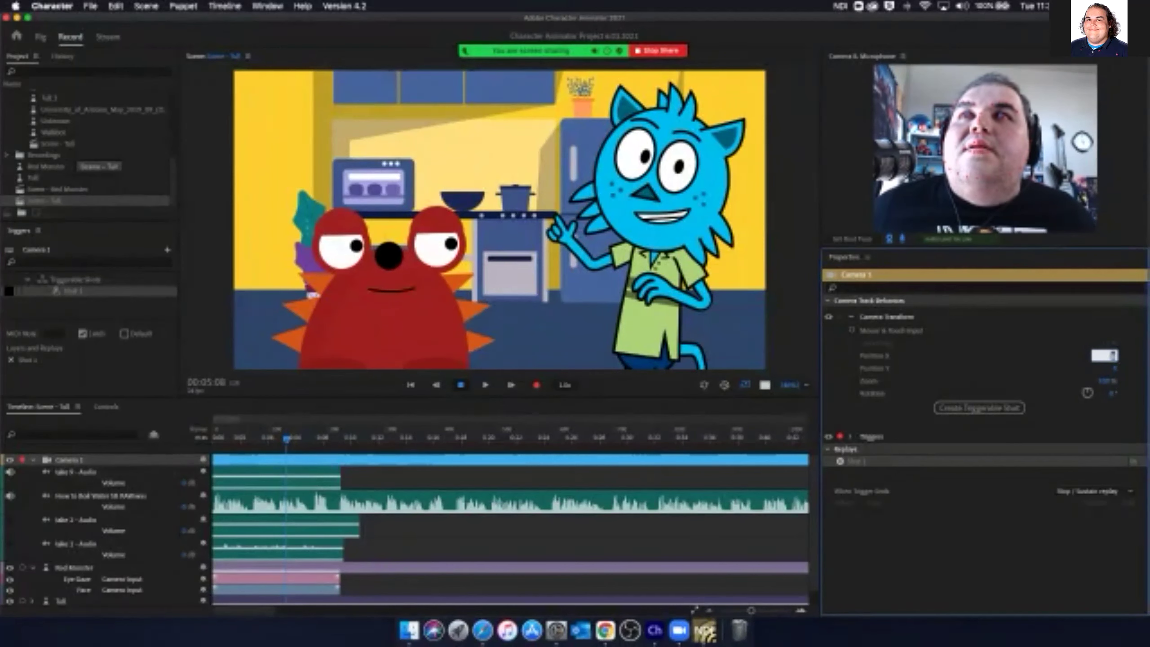
Open the other Tull scene with the campus background and play its camera move from the start to about 7:15
click(58, 144)
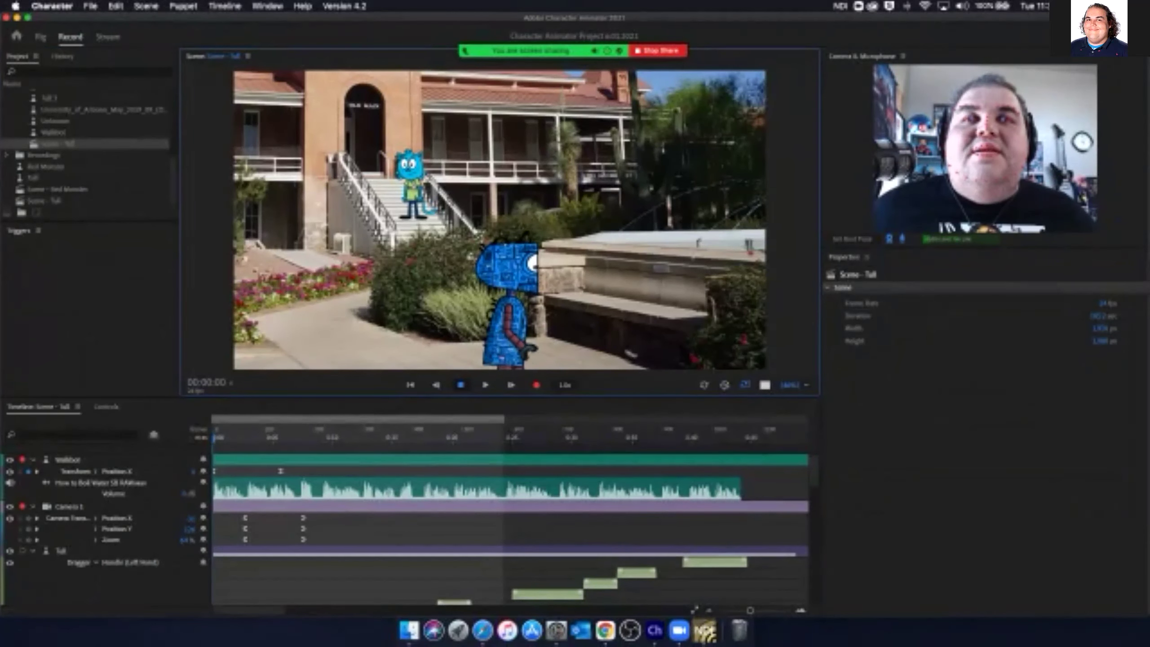
click(261, 437)
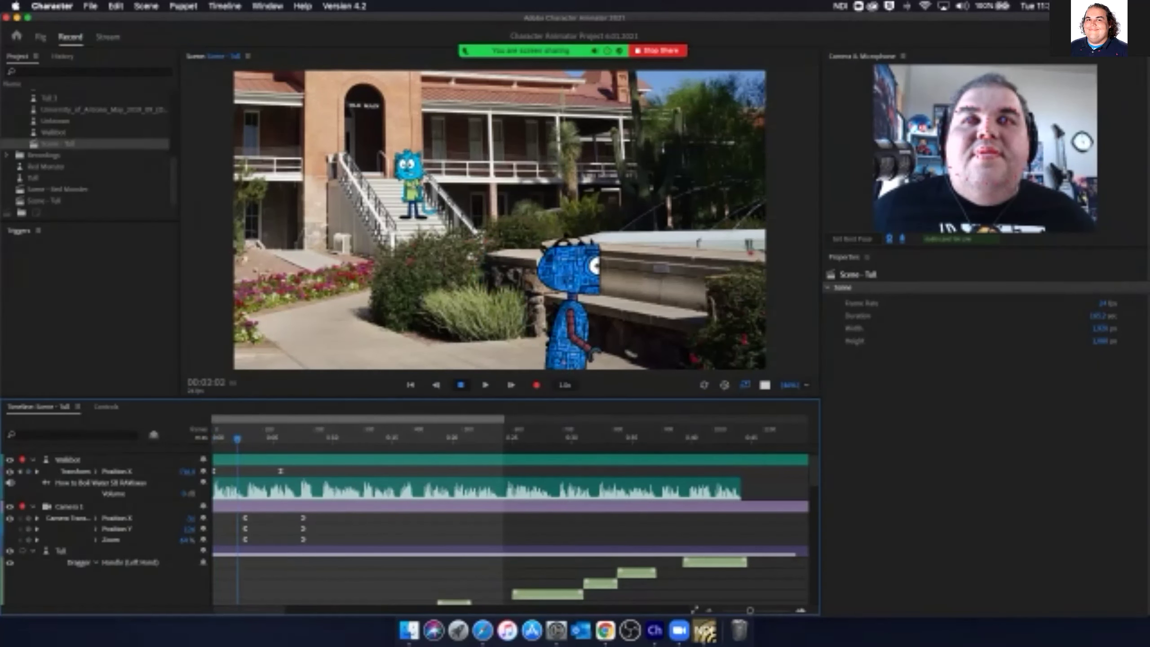
click(214, 437)
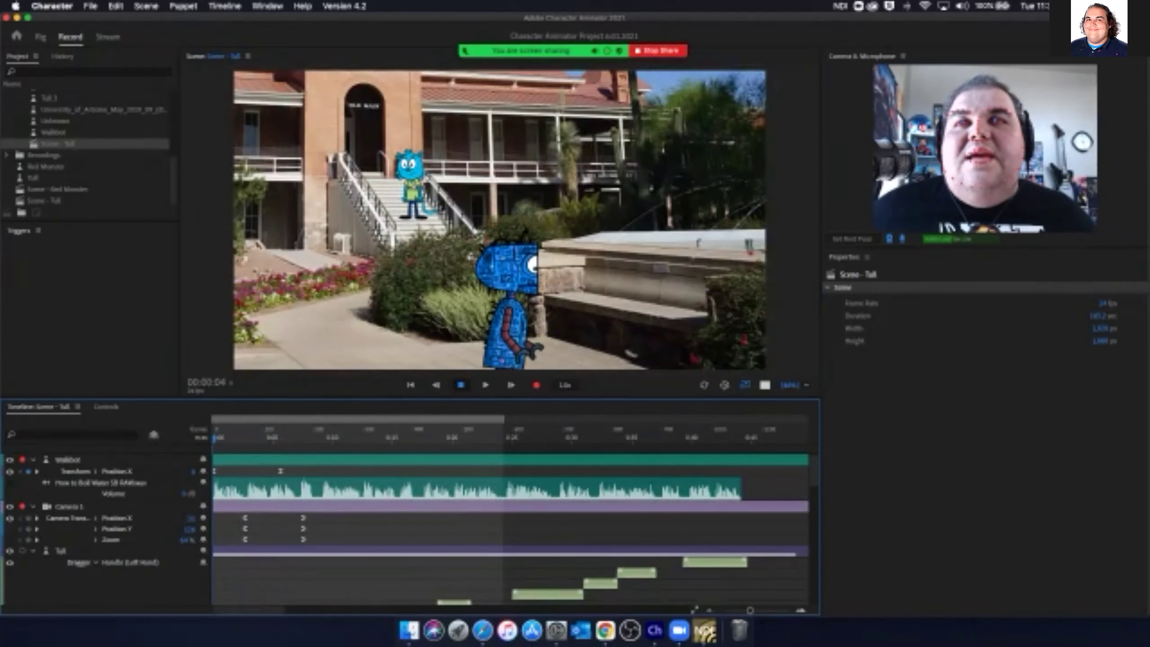
key(space)
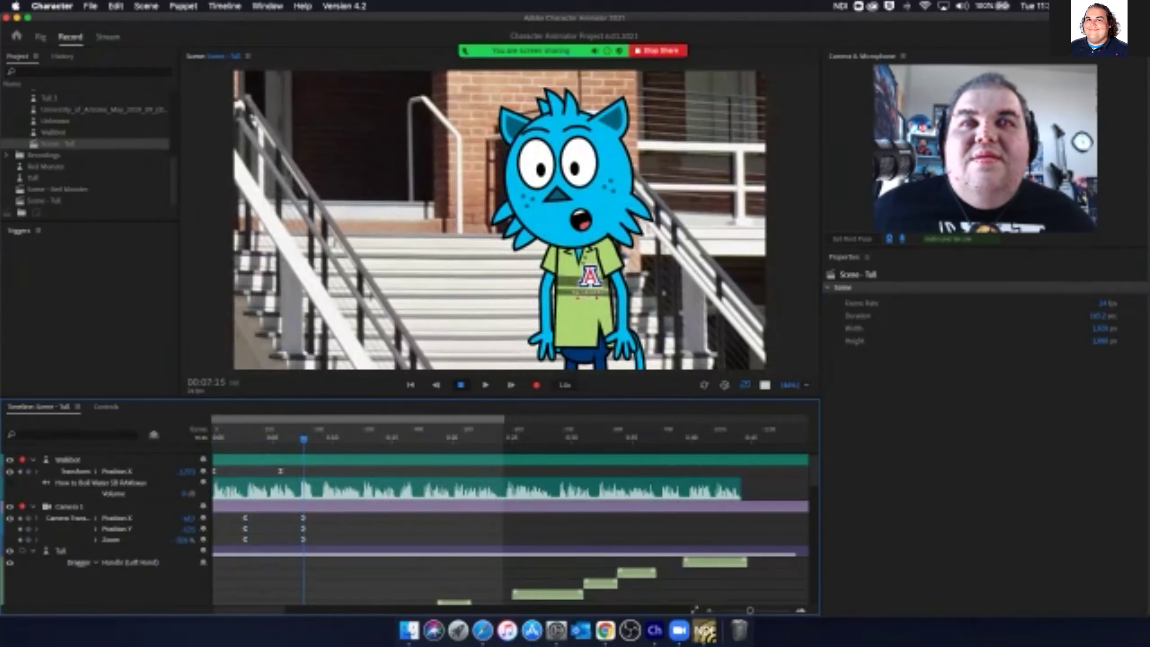
Replay the campus scene from the start to about 8:00 and return the playhead to the beginning
drag(304, 438, 214, 439)
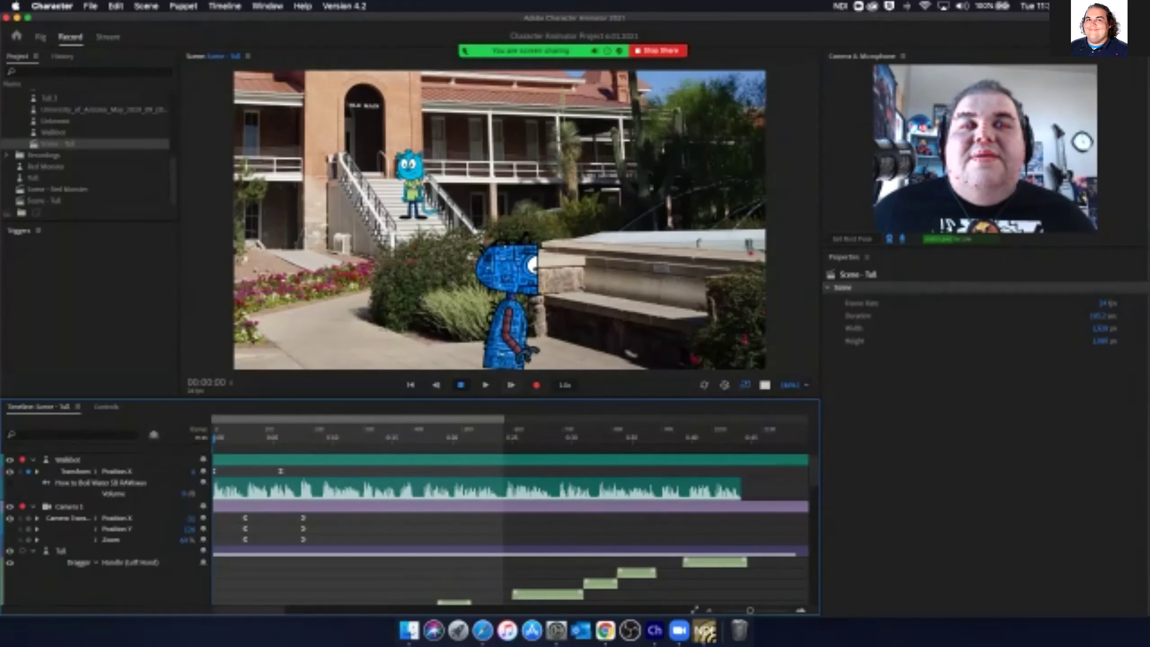
click(485, 385)
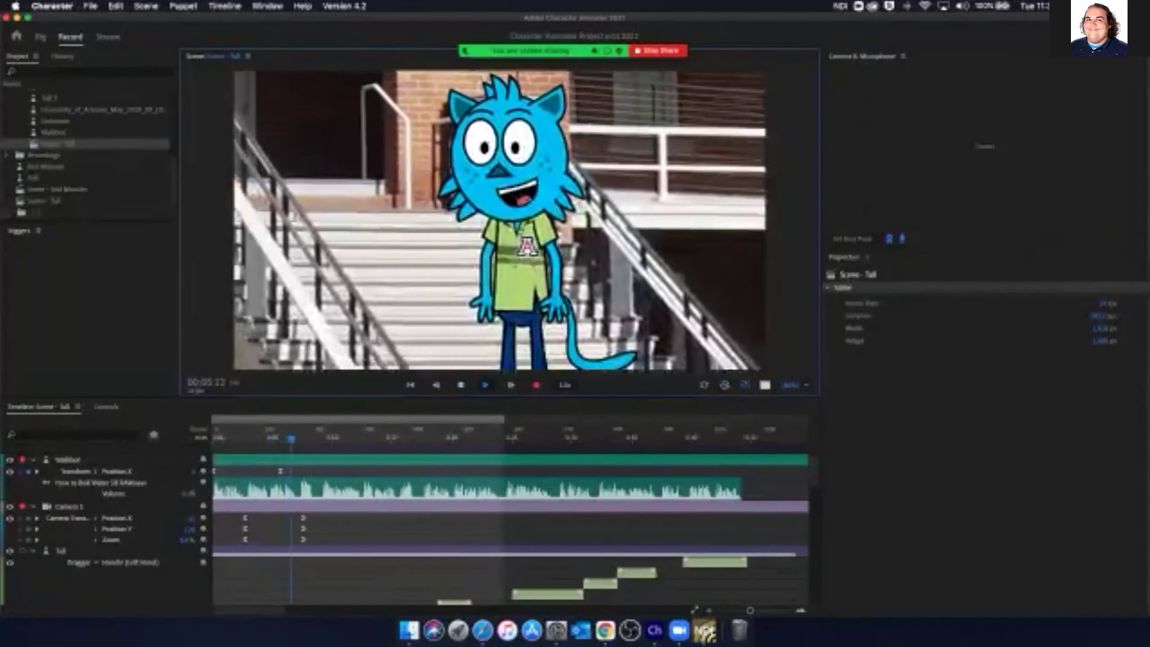
key(space)
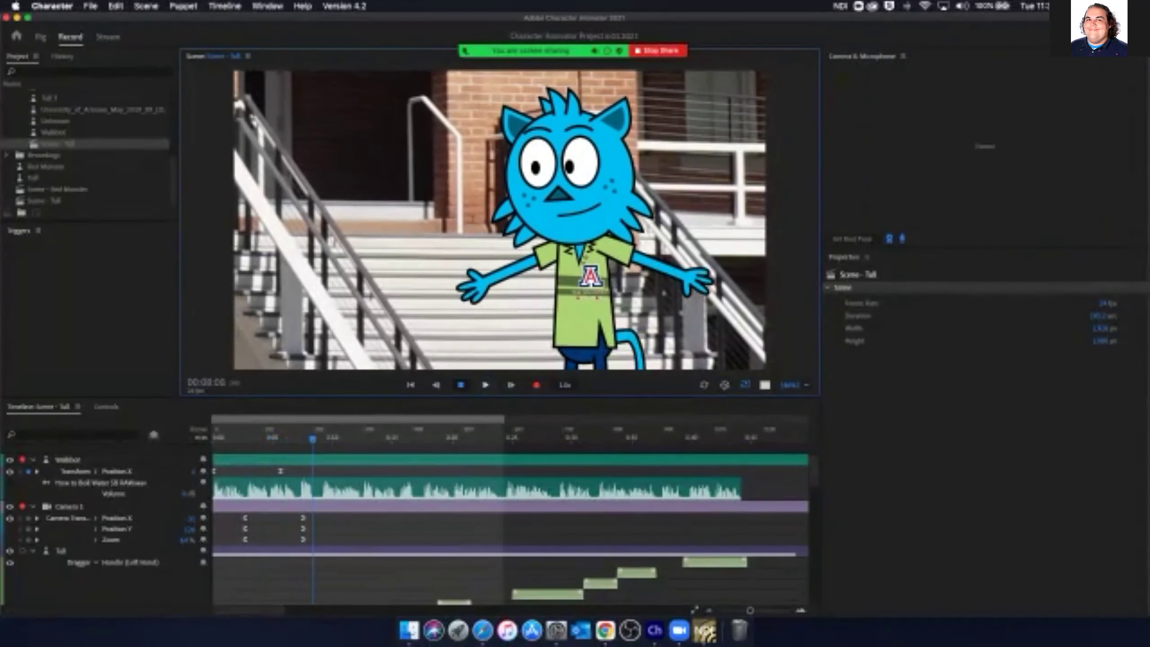
click(219, 437)
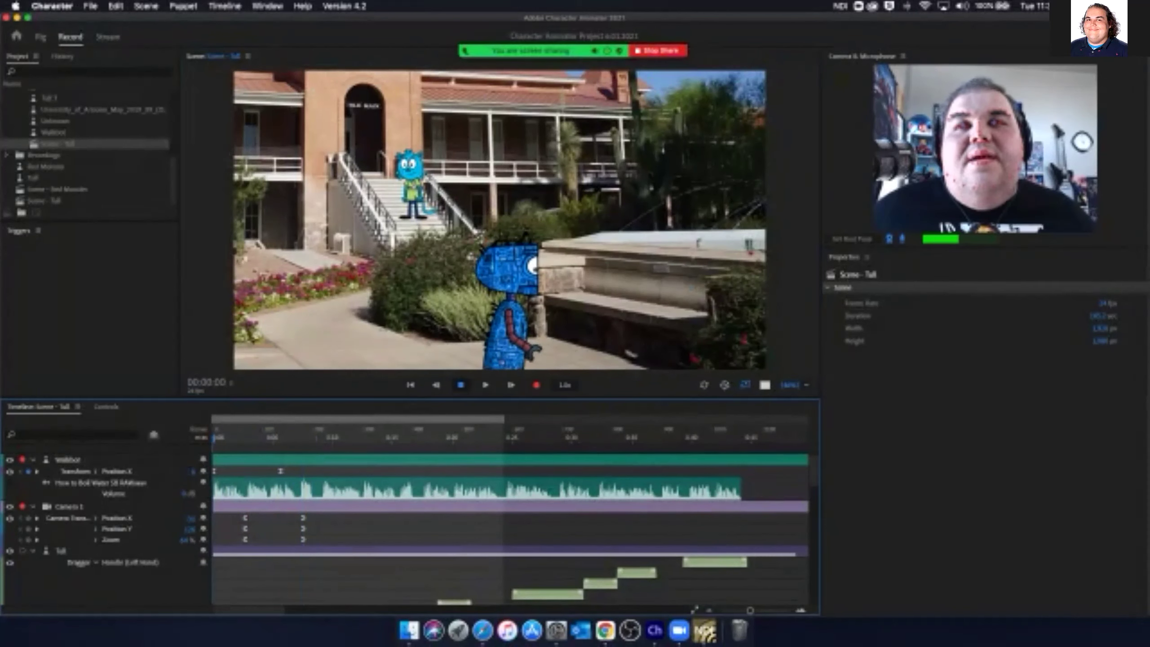
Select Camera 1, open the scene's H.264 video export via Adobe Media Encoder, and dismiss the save dialog
click(68, 506)
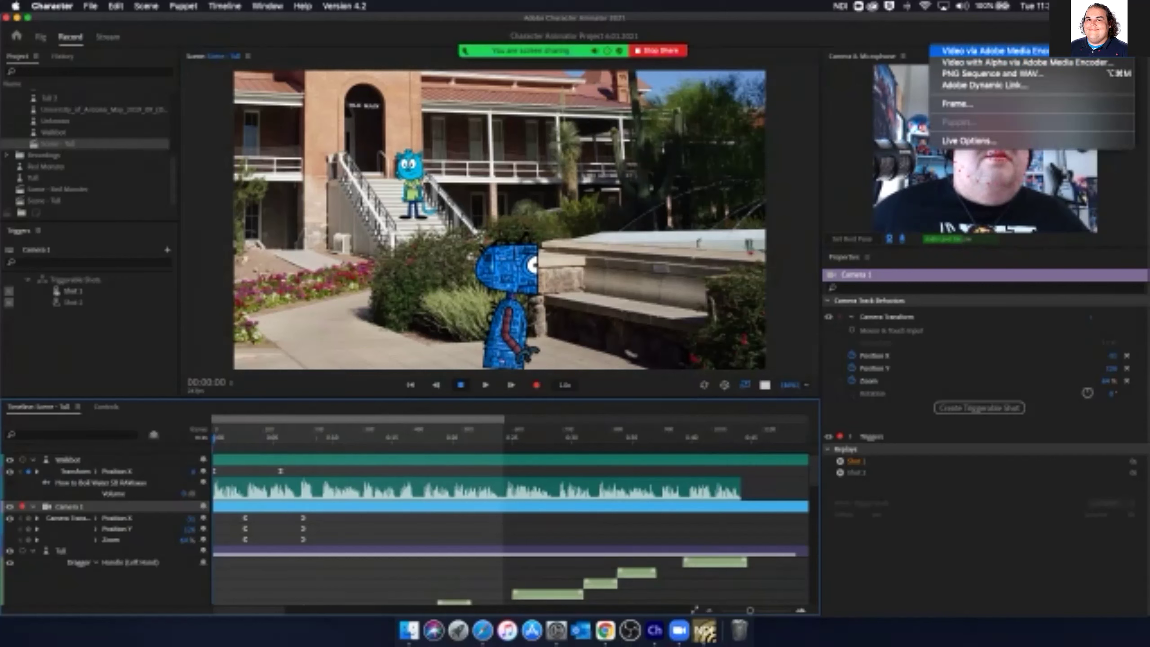
key(Escape)
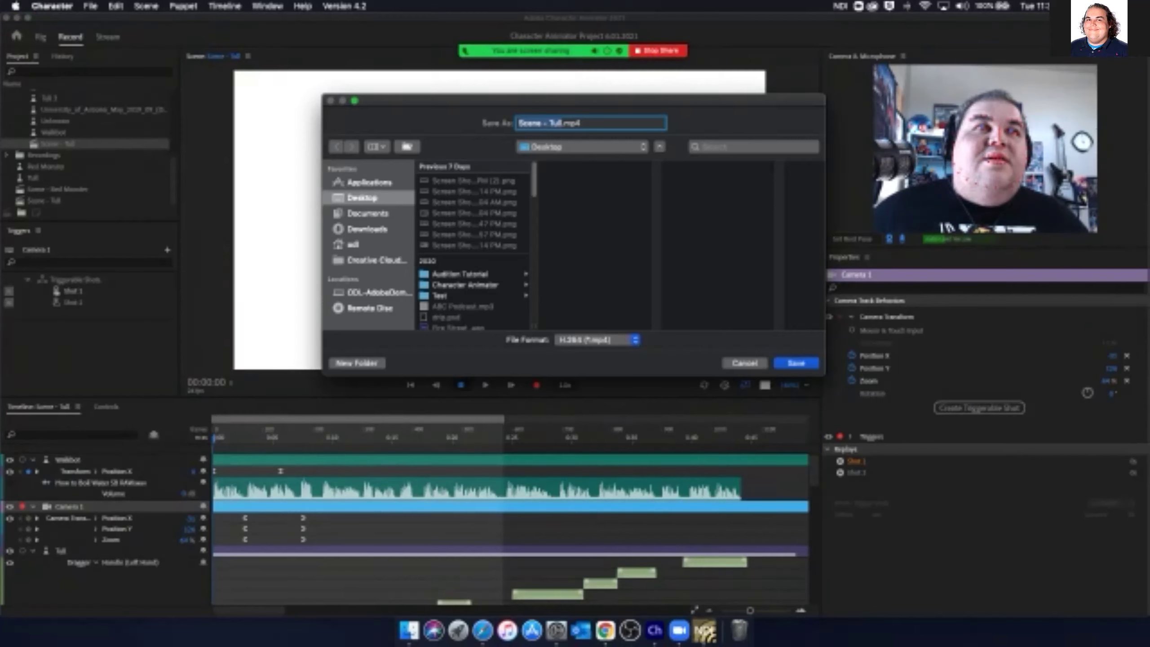
key(Escape)
key(Return)
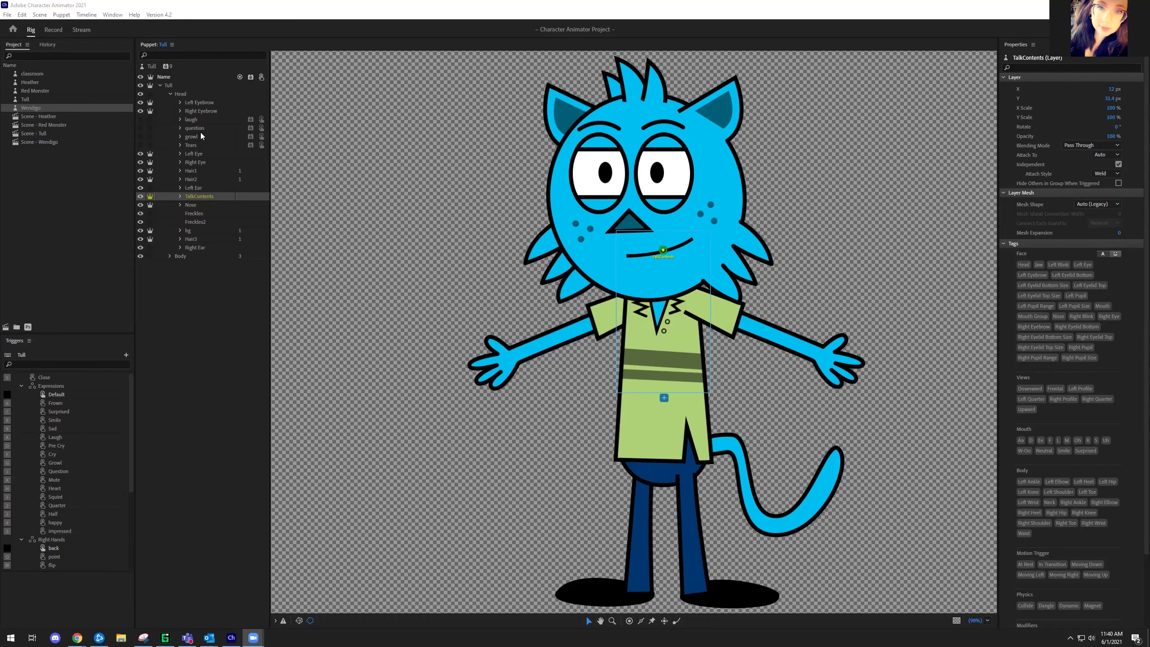
Open the Heather puppet in the rig view to examine its layers, triggers and behaviors
click(3, 82)
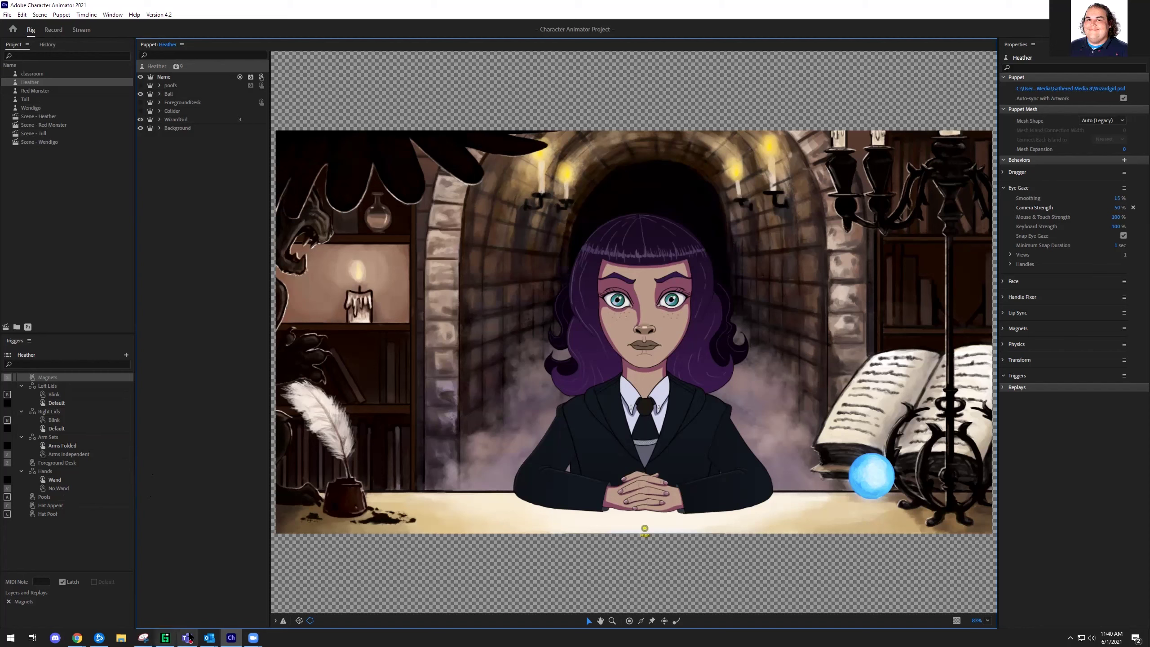
mouse_move(247, 636)
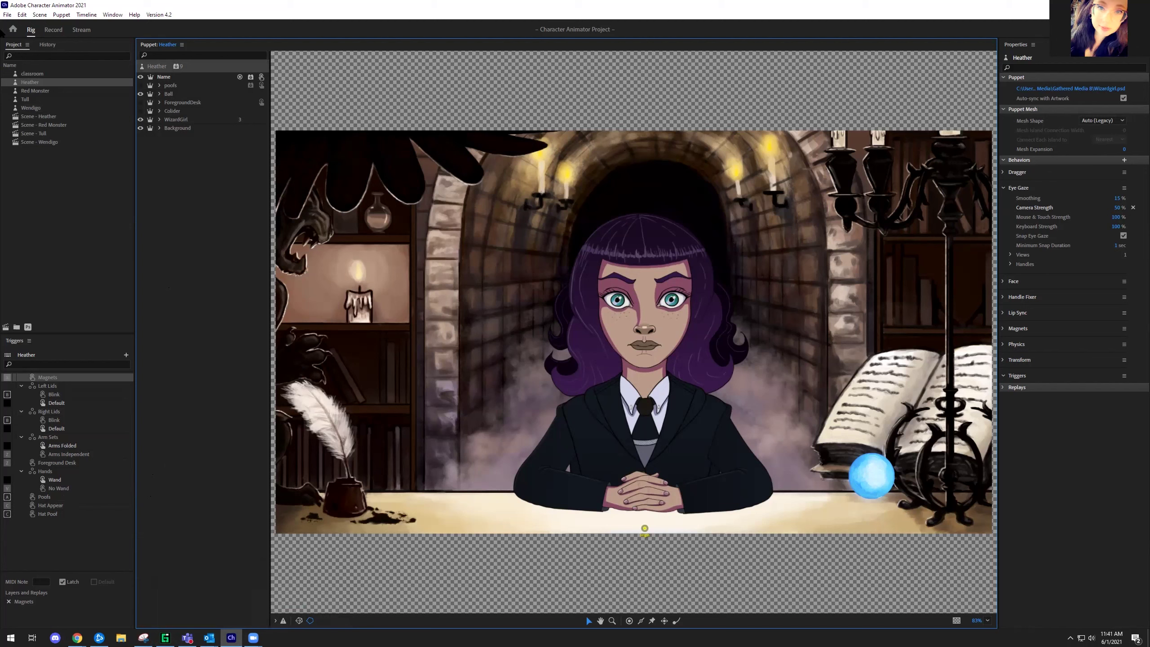
Switch to the Stream workspace, widen the project area, and add the classroom background to the scene beneath Tull
click(82, 30)
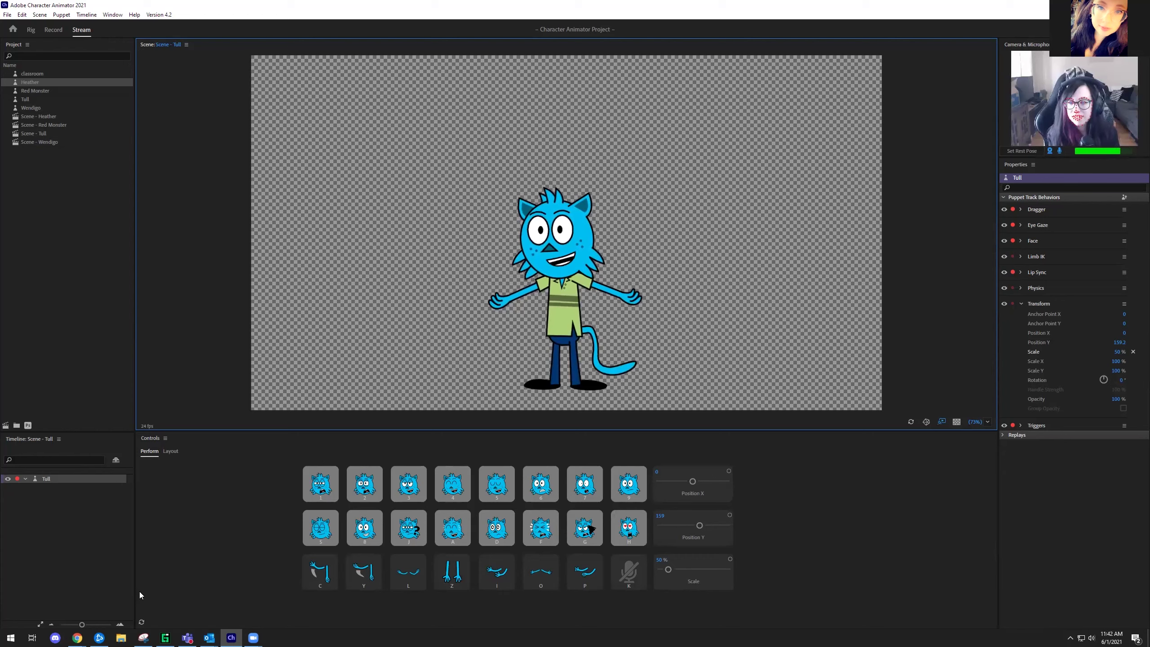
drag(135, 590, 409, 607)
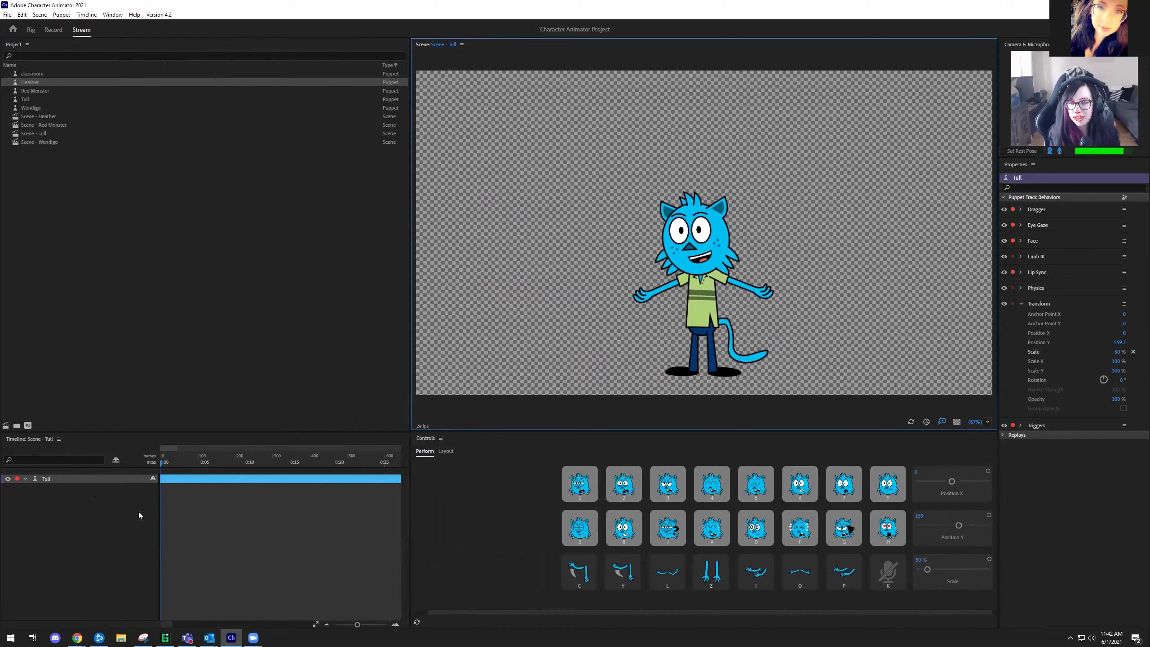
click(39, 73)
drag(40, 535, 40, 534)
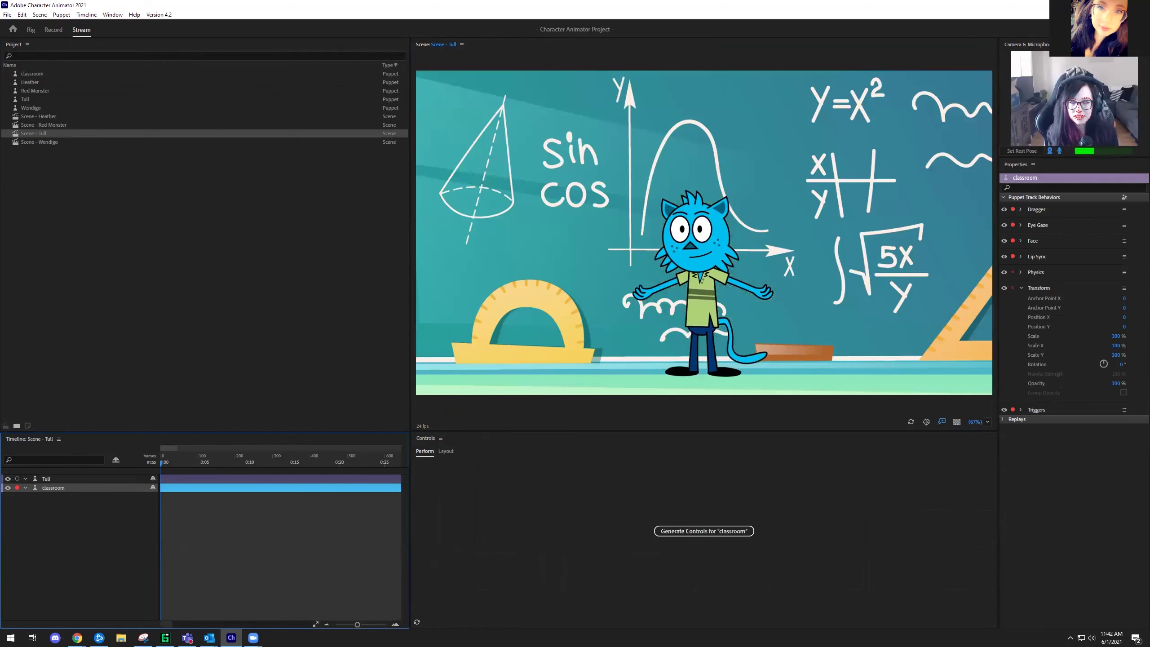
Narrow the project and timeline area to enlarge the scene view, and select the Tull track to show his performance controls
drag(411, 379, 240, 373)
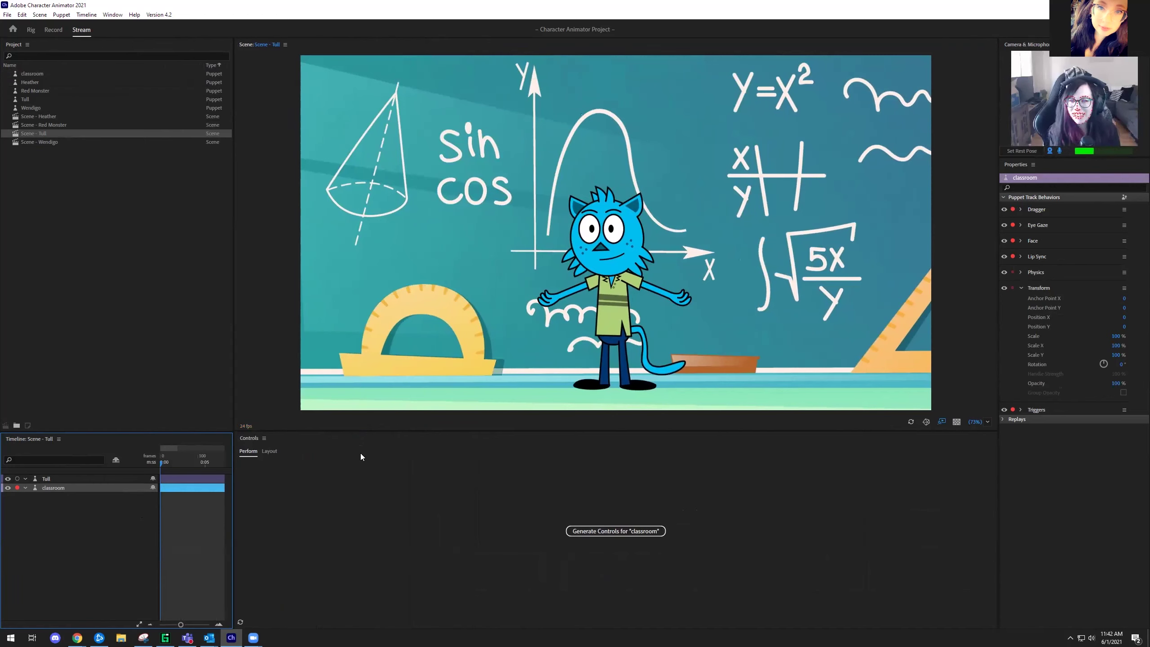
click(50, 480)
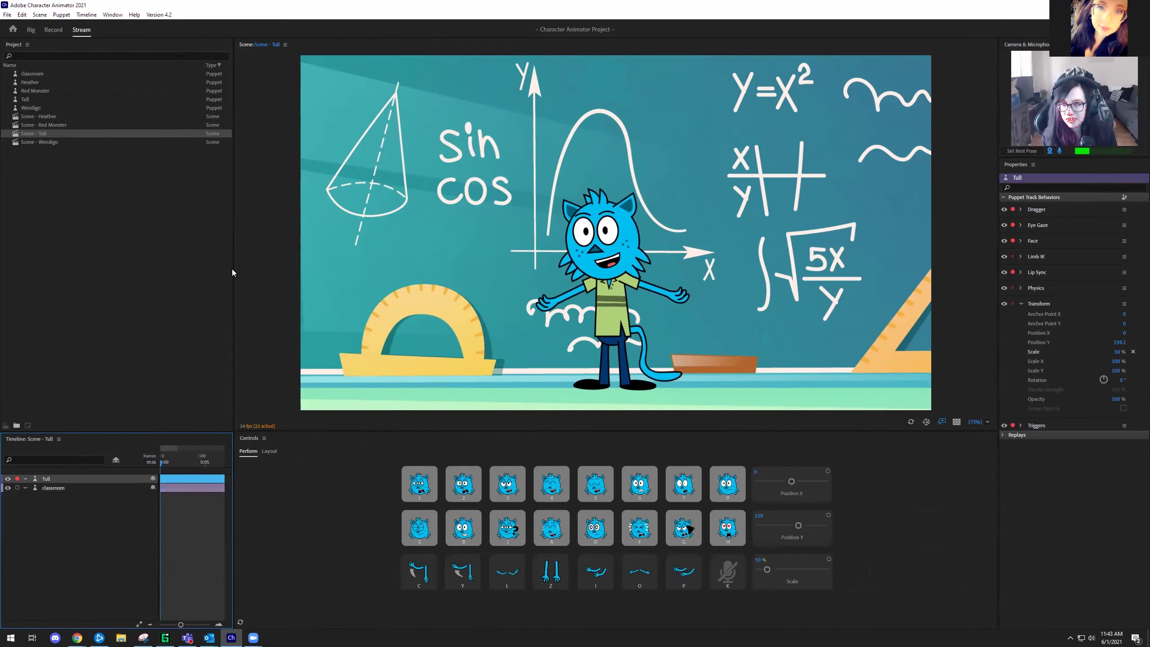
drag(236, 270, 174, 270)
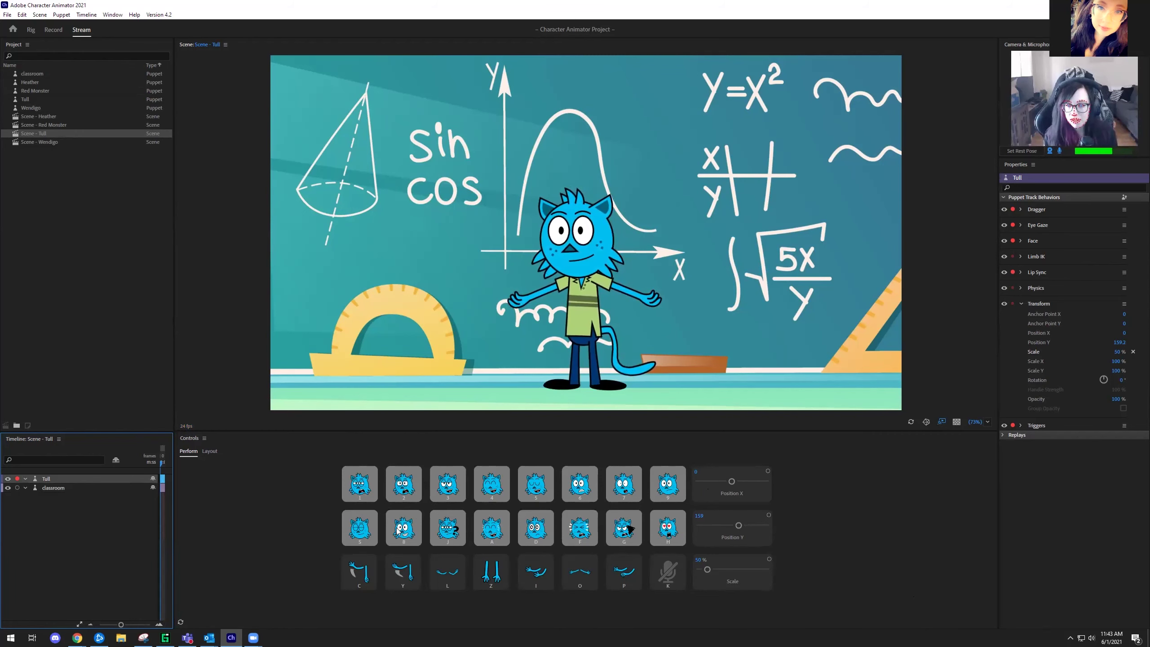
Trigger Tull's Smile and question expressions, and increase his Position X slightly
click(404, 539)
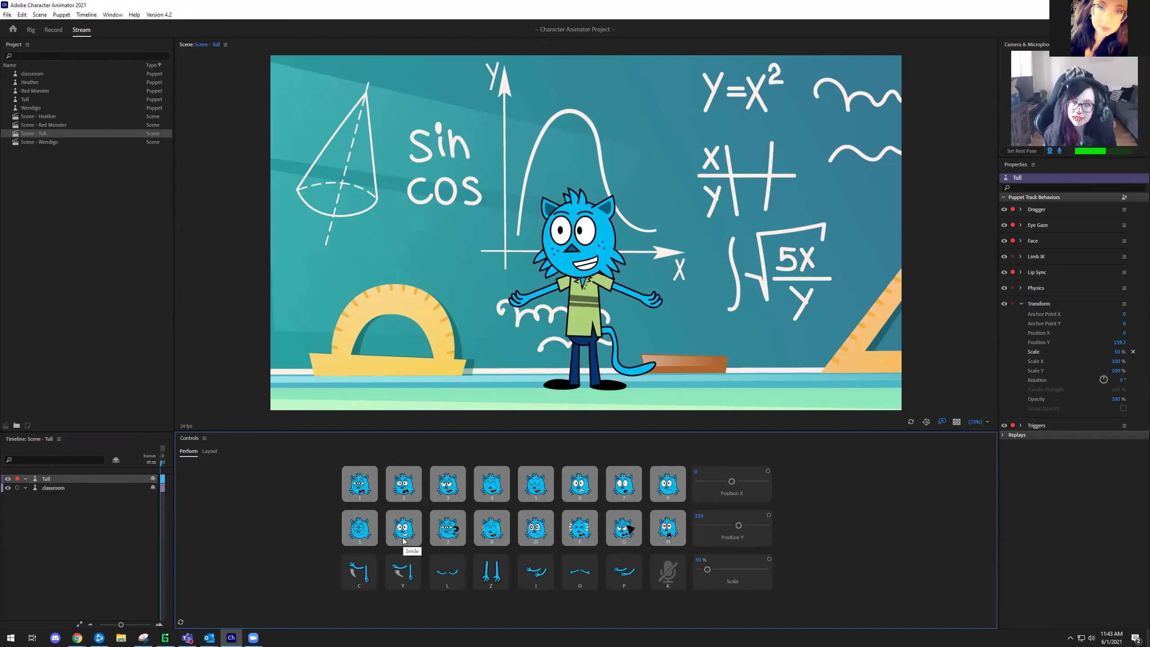
click(444, 538)
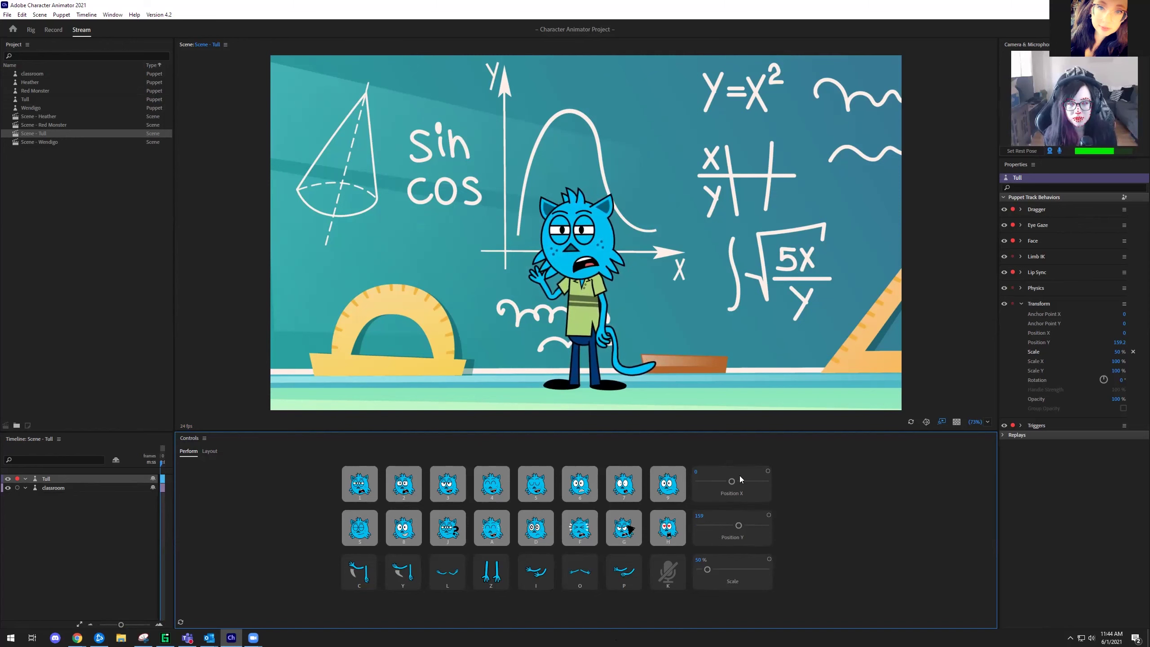
drag(732, 483, 734, 485)
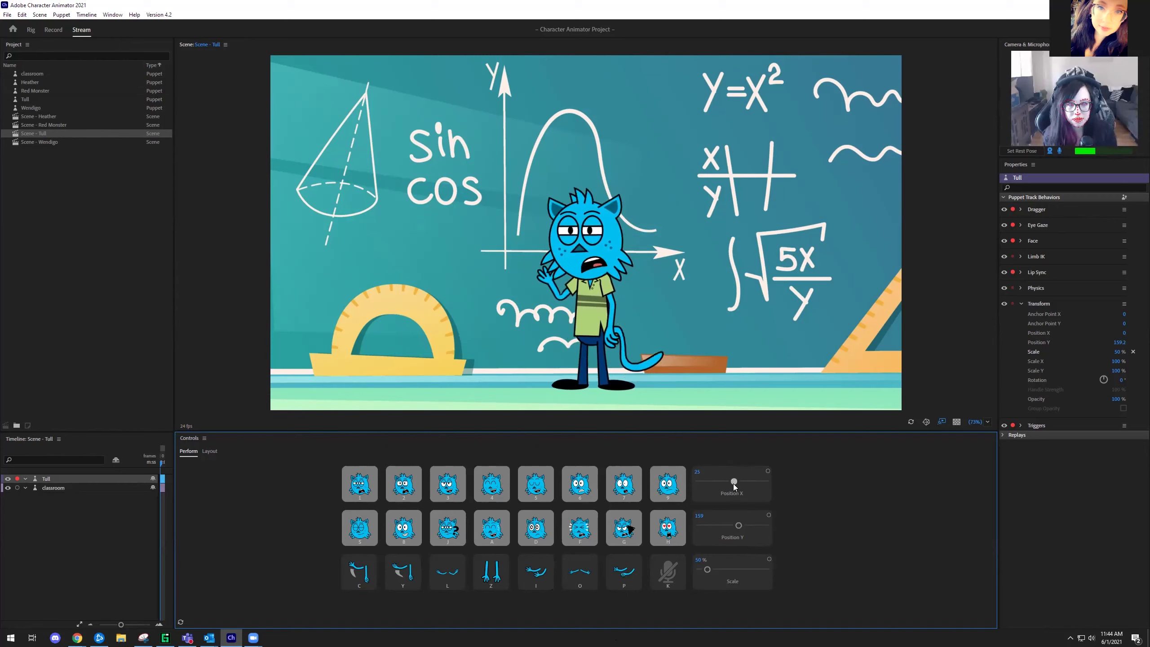
Scale Tull up to about 134%, set his Position Y to about 376, and widen the camera and properties area
drag(706, 570, 734, 572)
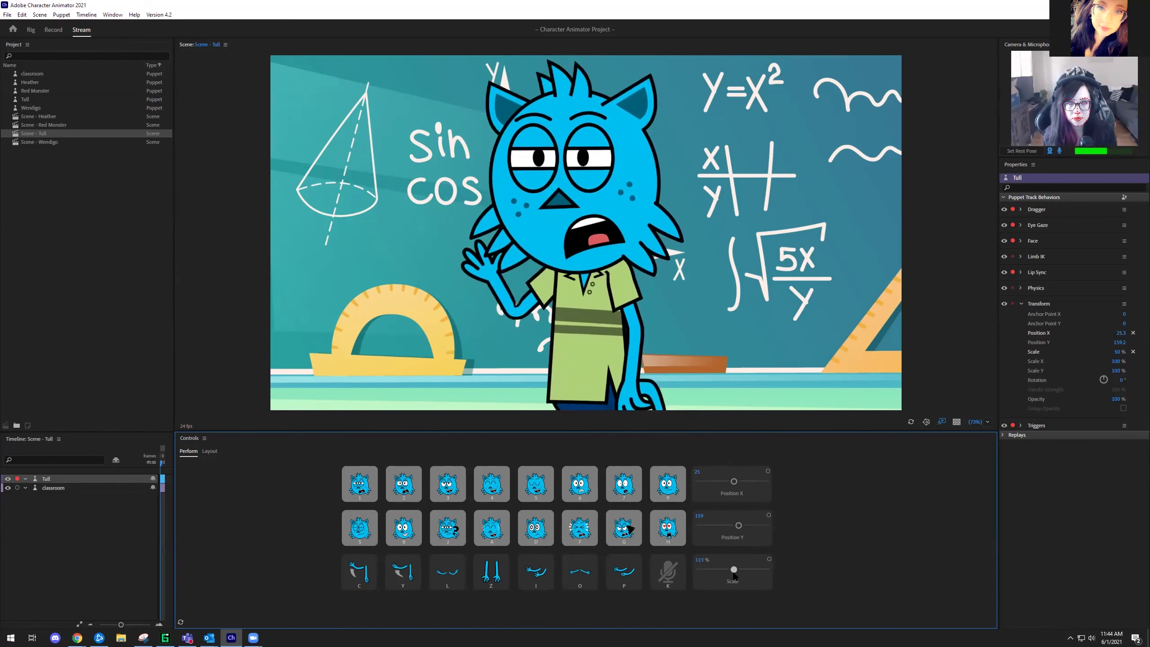
drag(738, 522, 741, 523)
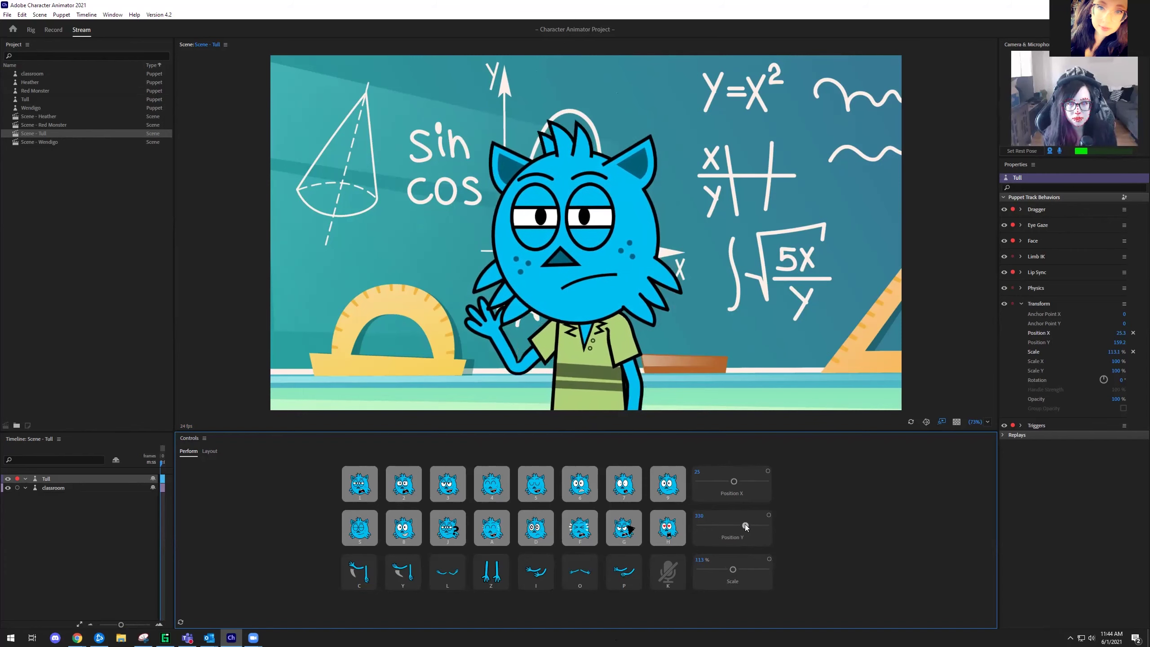
drag(733, 569, 741, 573)
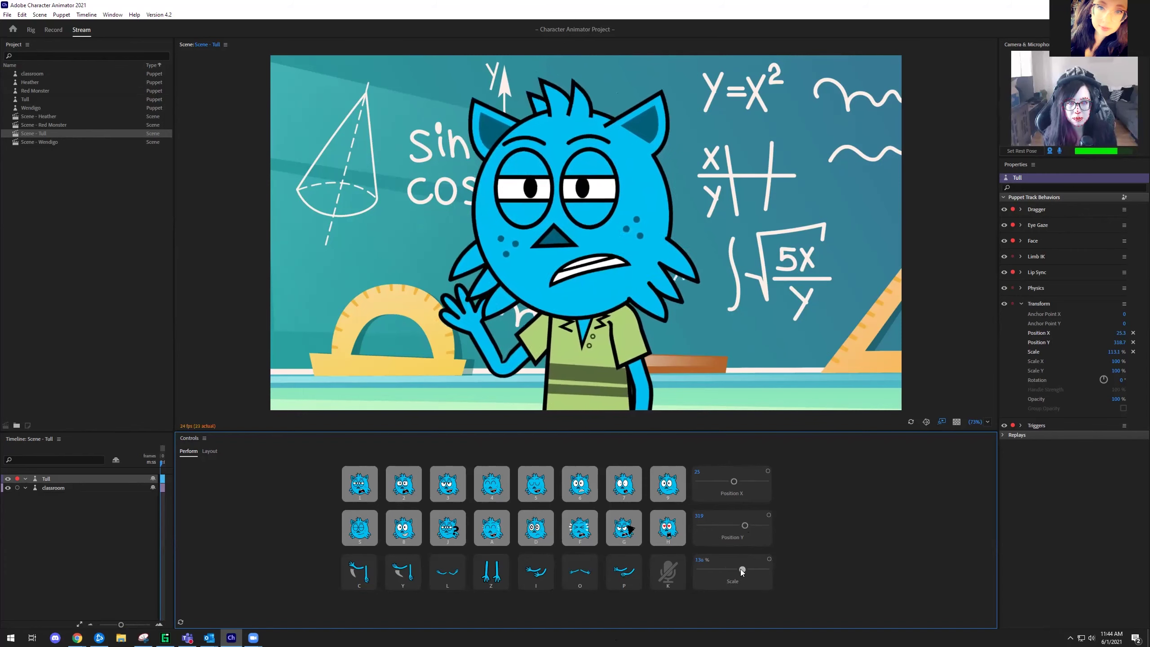
drag(744, 526, 749, 529)
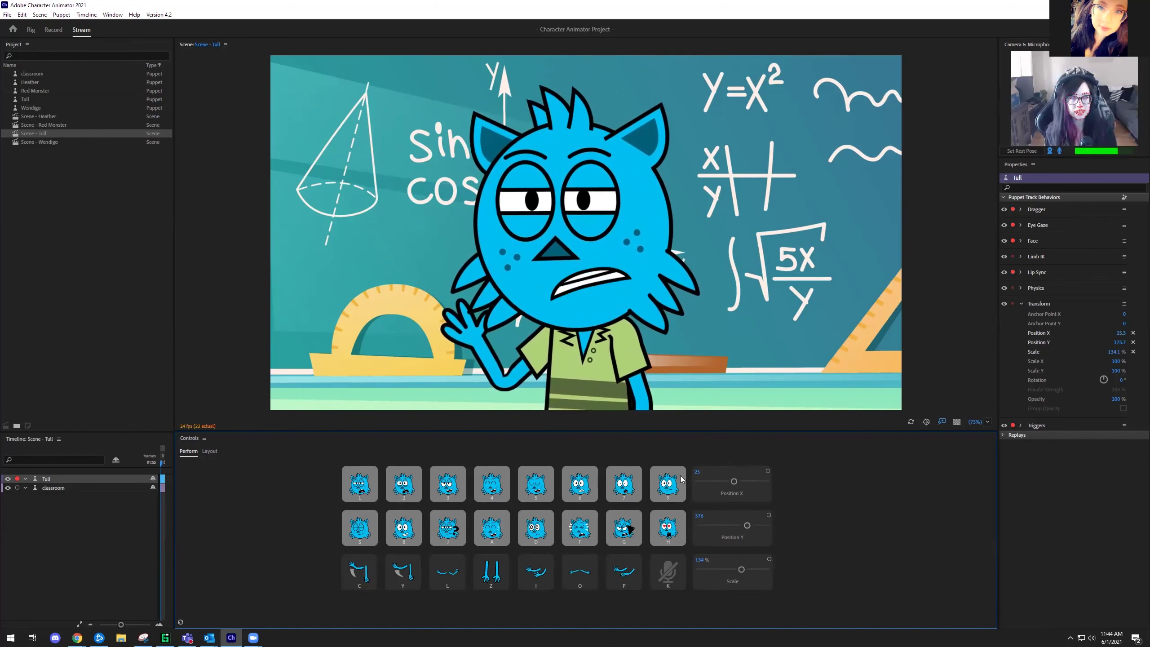
drag(1042, 158, 924, 230)
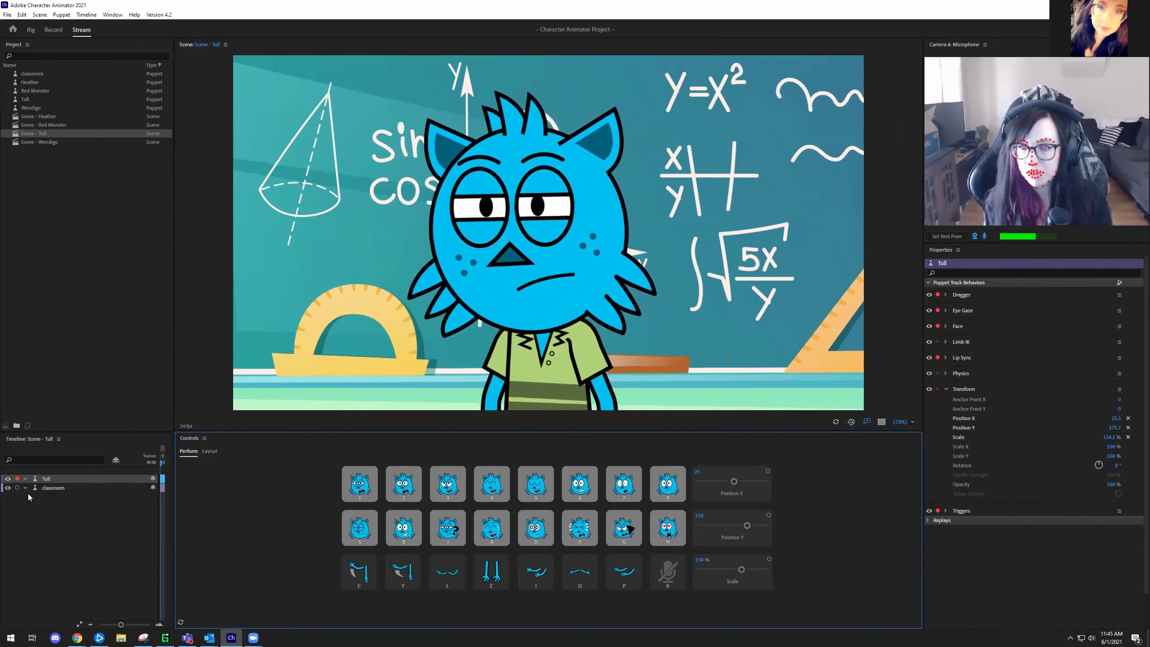
Reduce the classroom background's Scale to 40%, and reselect the Tull track to use his arm trigger
click(60, 490)
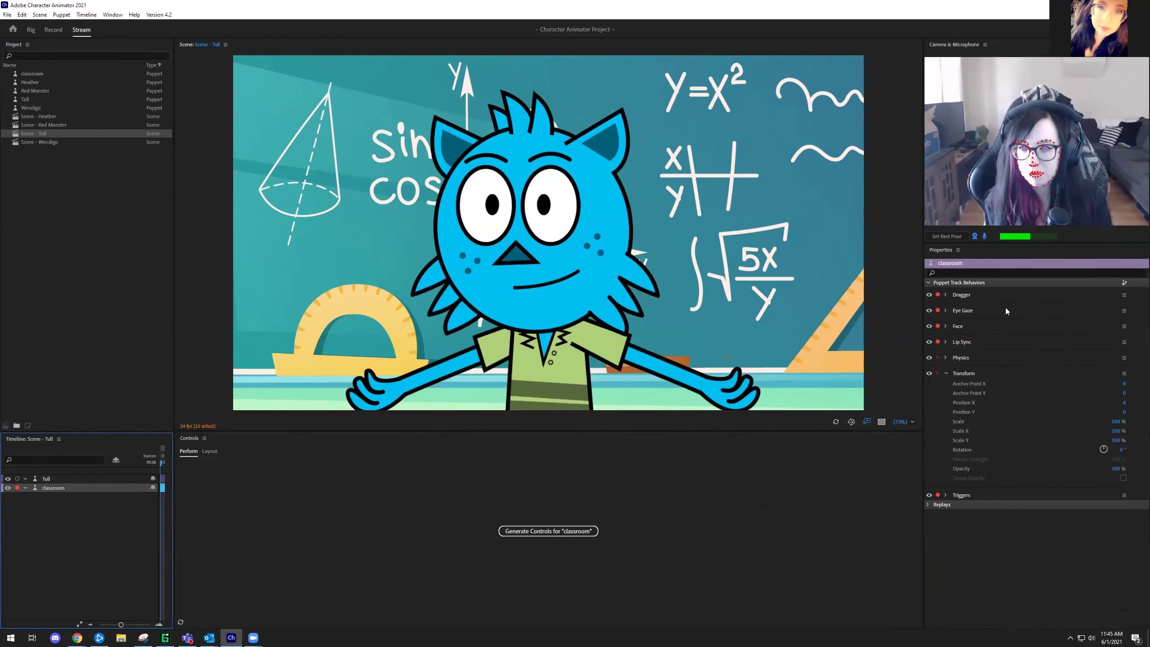
drag(1117, 422, 1083, 414)
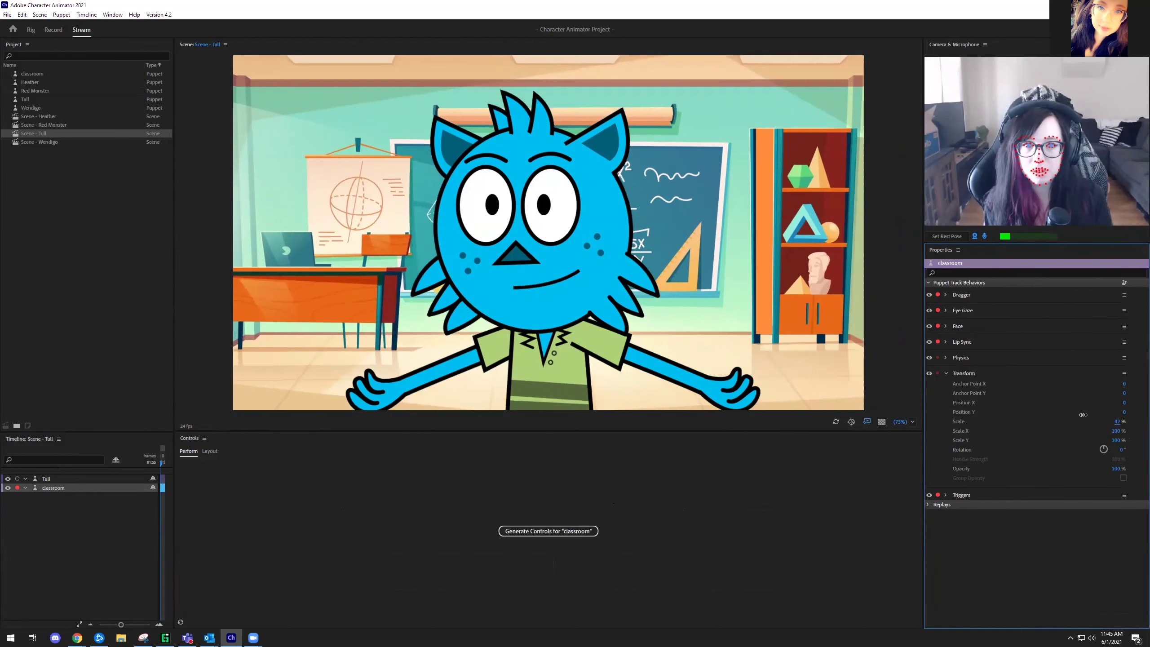
drag(1083, 415, 1082, 414)
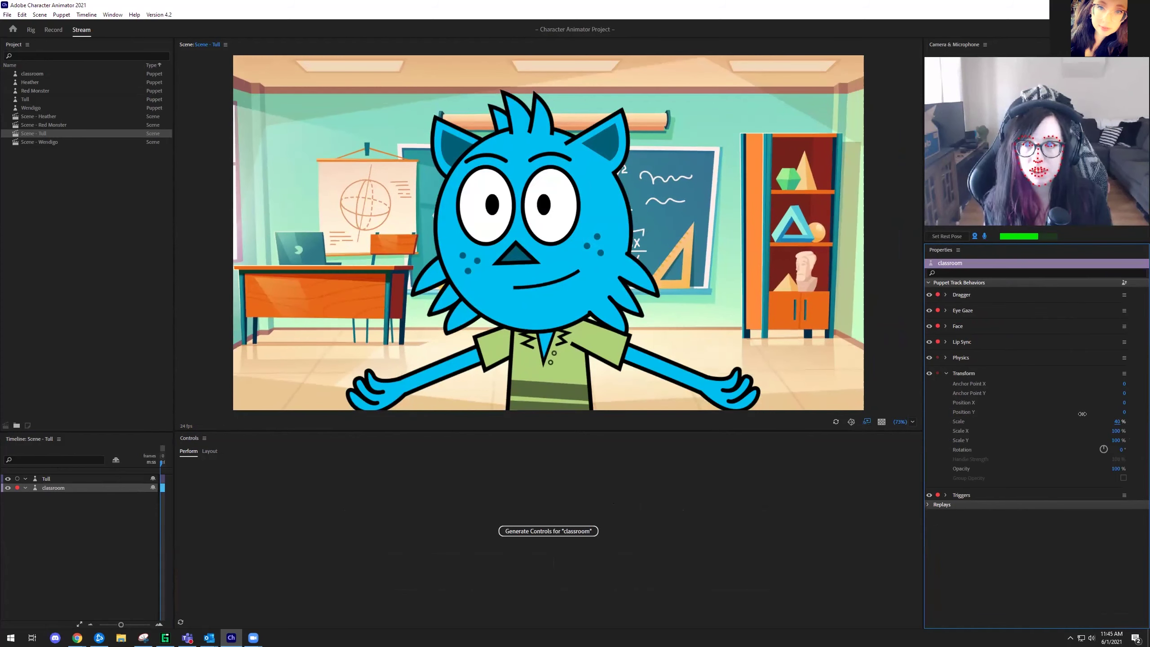
click(44, 477)
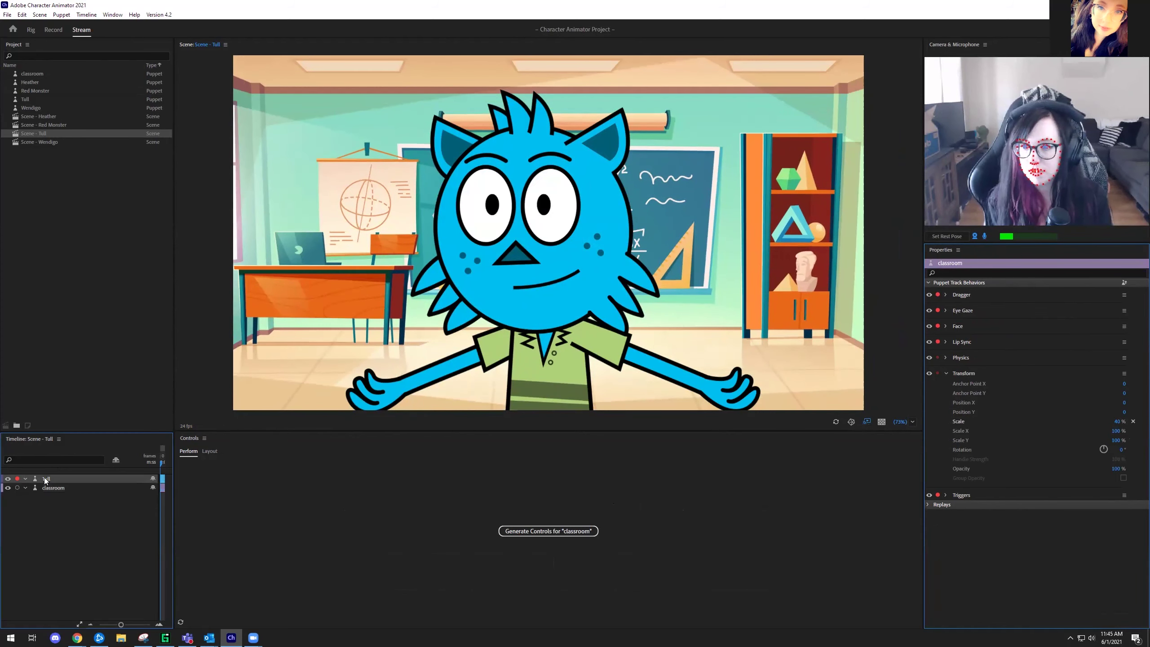
click(498, 573)
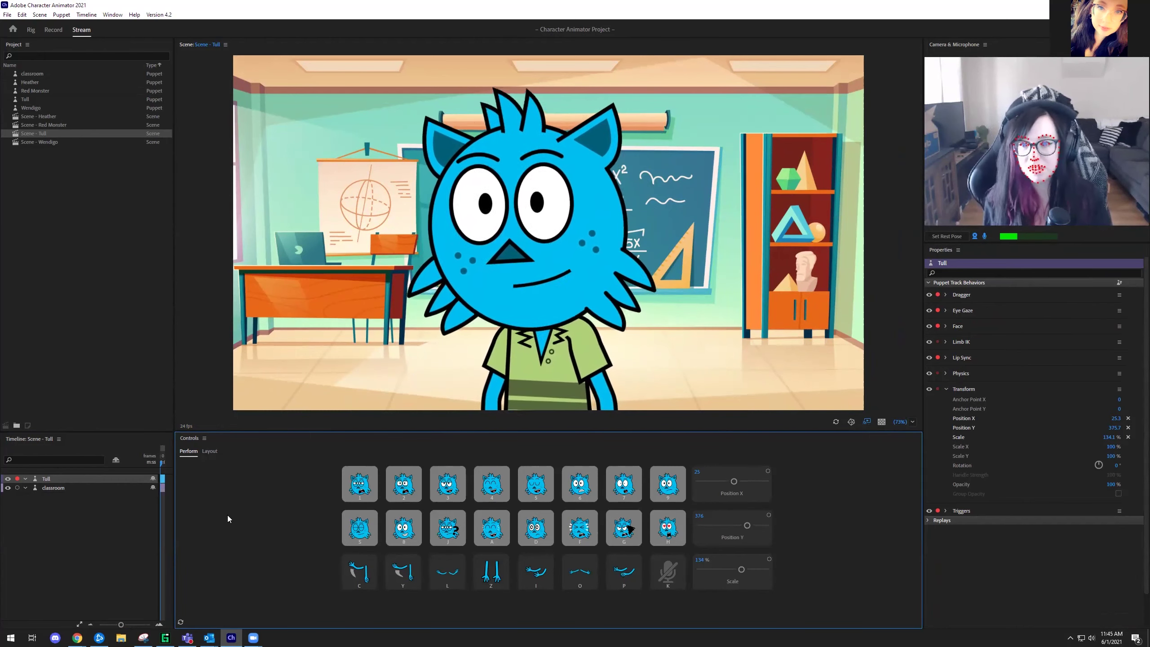
Review the Live Output preferences for Mercury Transmit with NDI output, and accept them
click(48, 488)
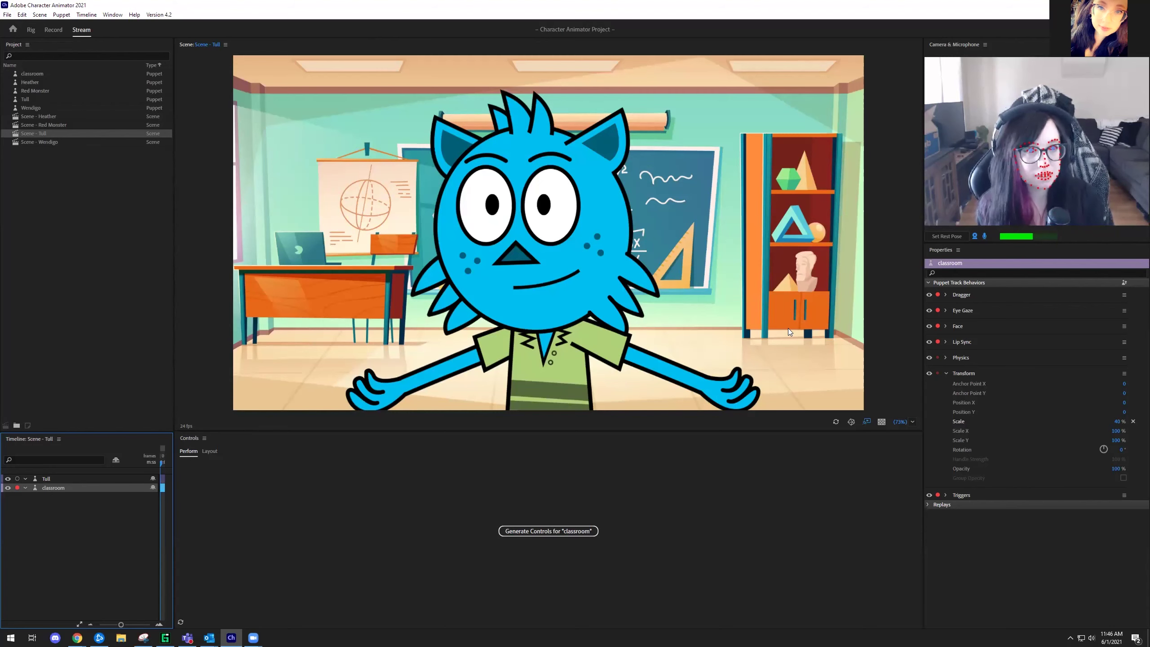
click(21, 14)
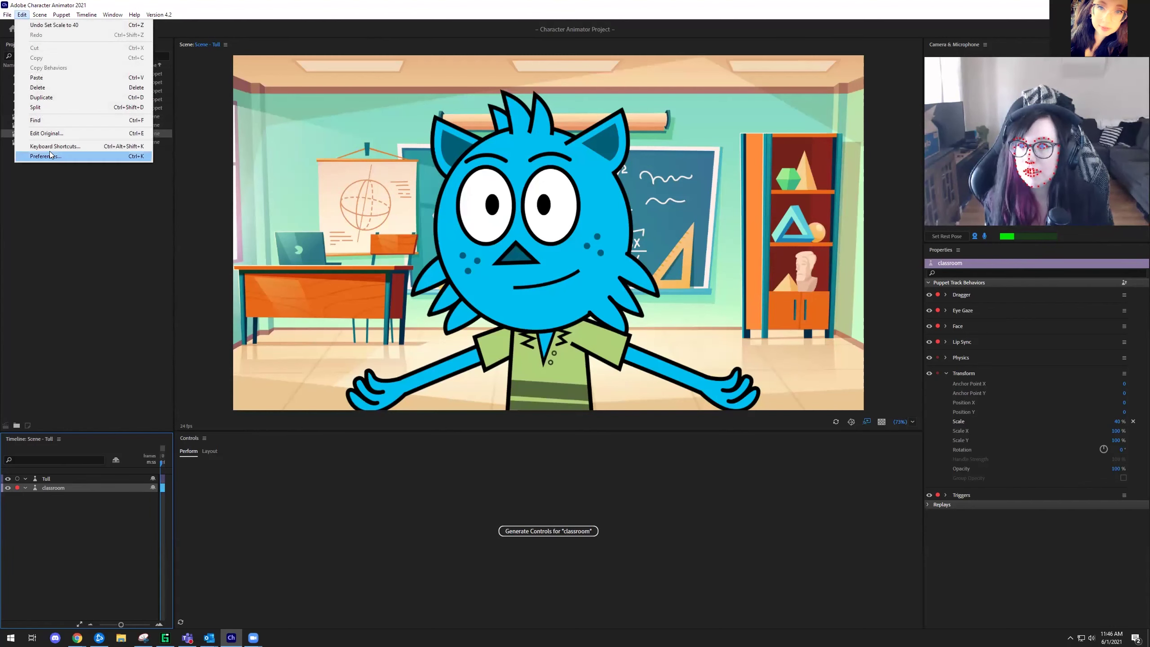
click(50, 155)
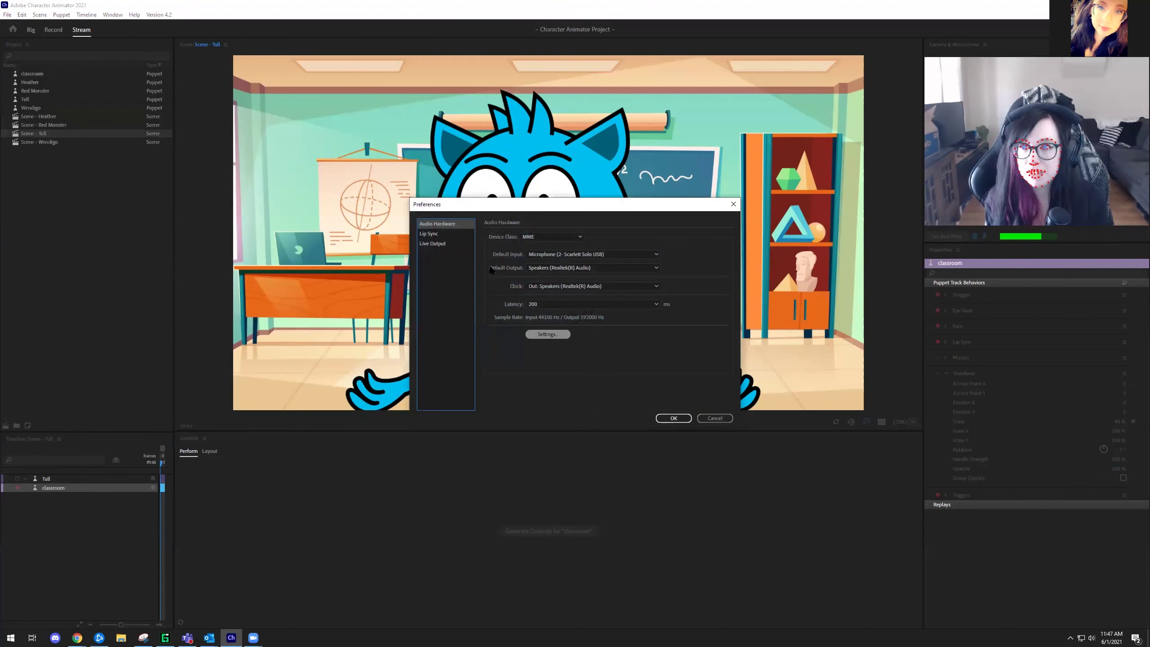
click(439, 243)
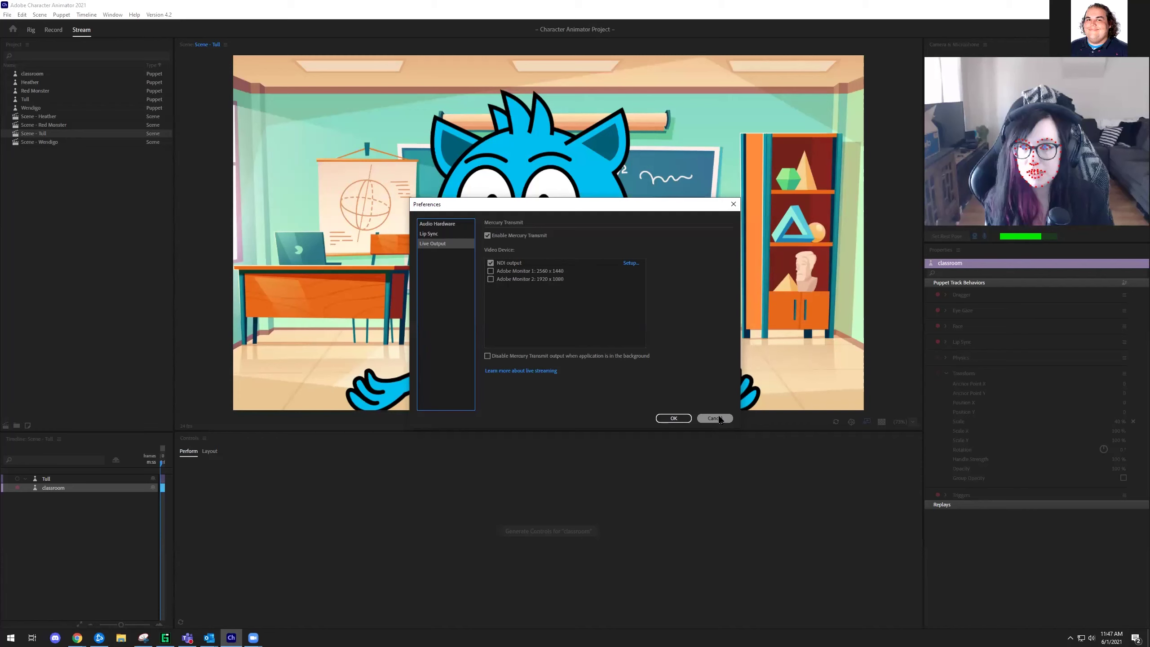
key(alt+Tab)
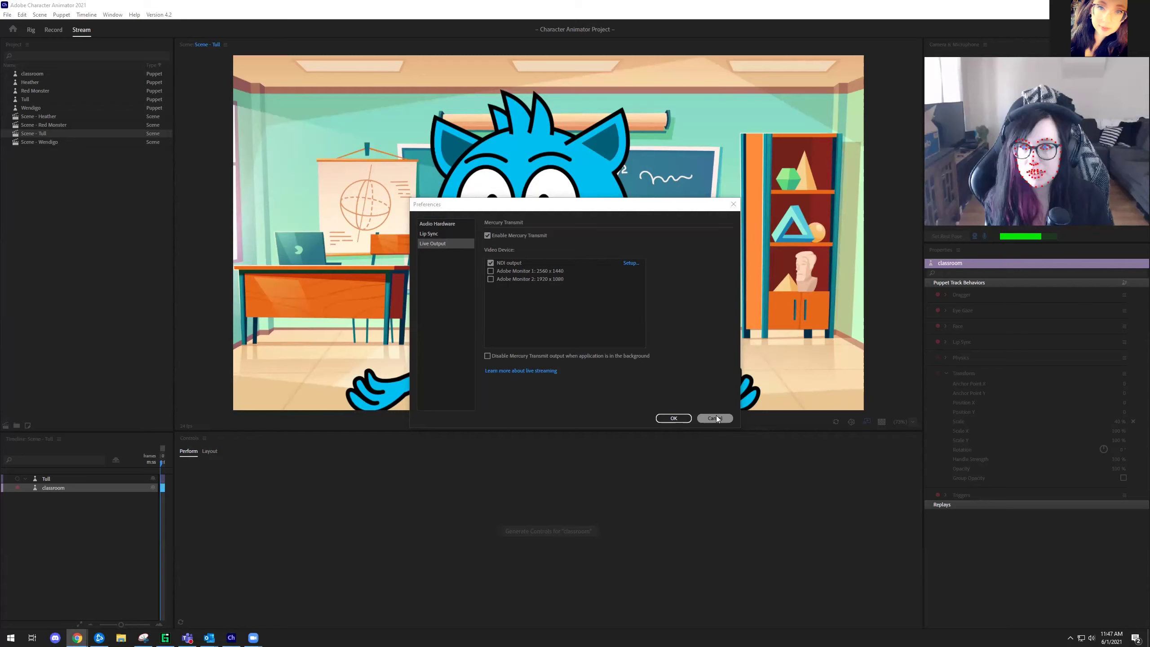
click(490, 262)
click(677, 419)
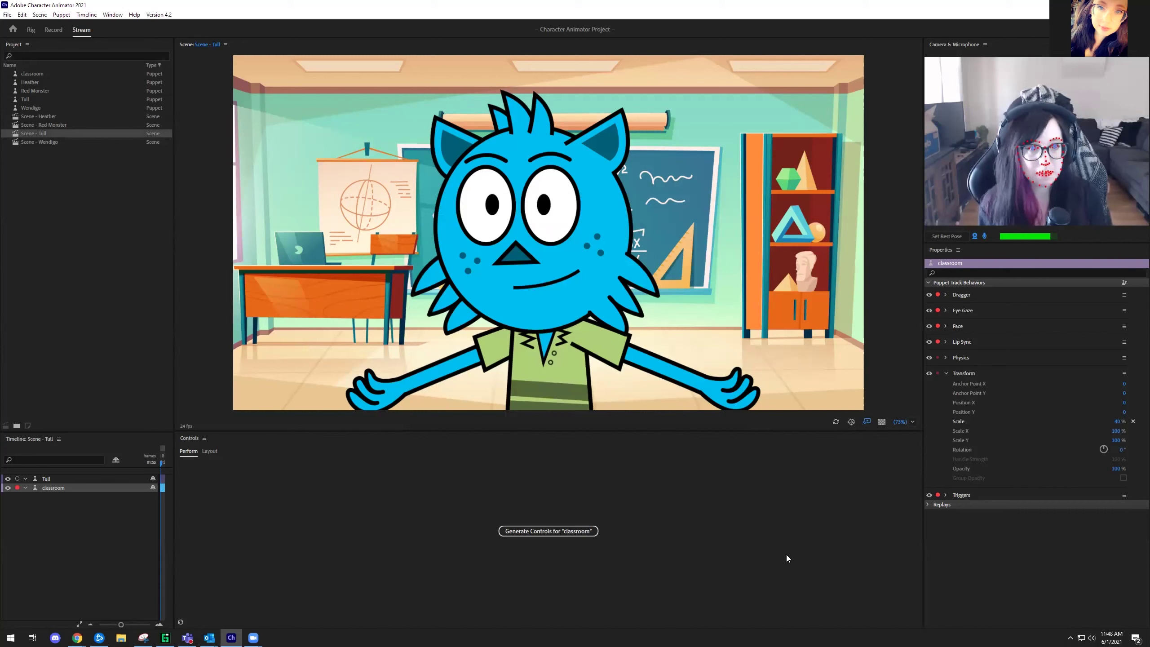
Check that NDI Virtual Input uses Adobe Character Animator as its source, and switch to Zoom
click(1071, 638)
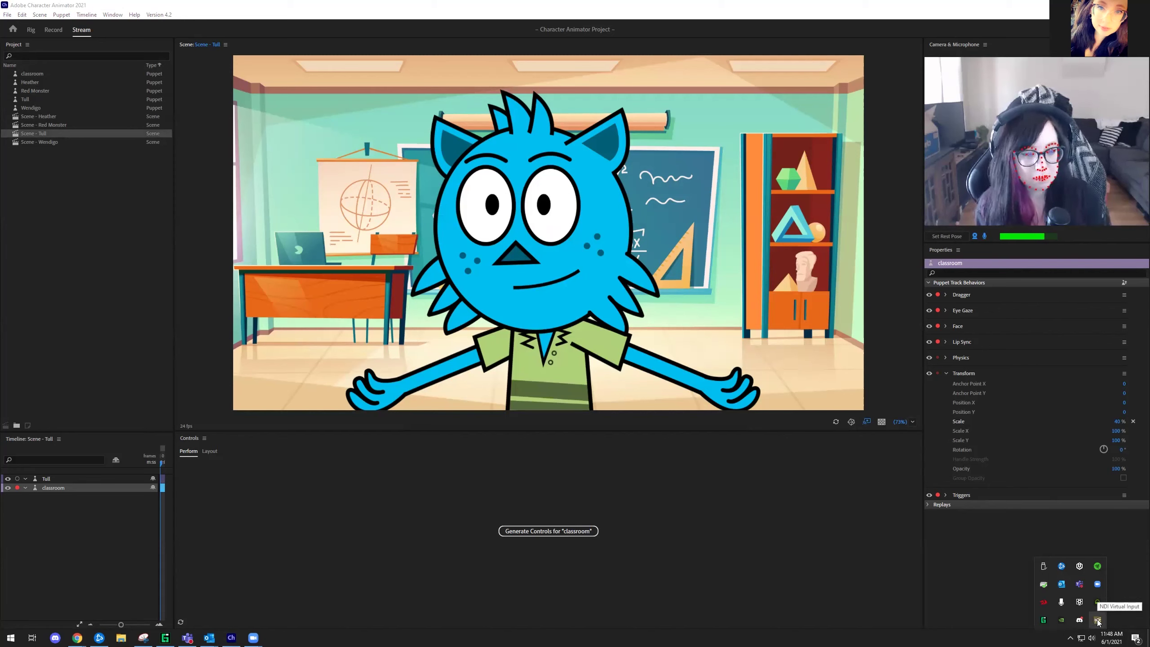
right_click(1099, 622)
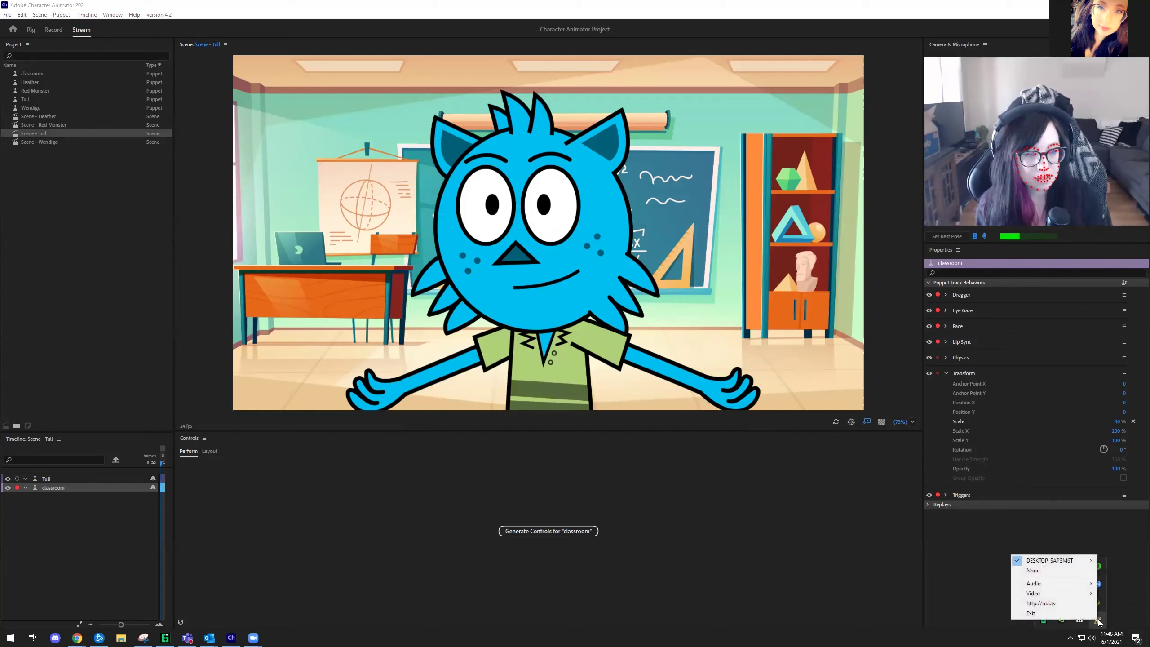
mouse_move(1067, 561)
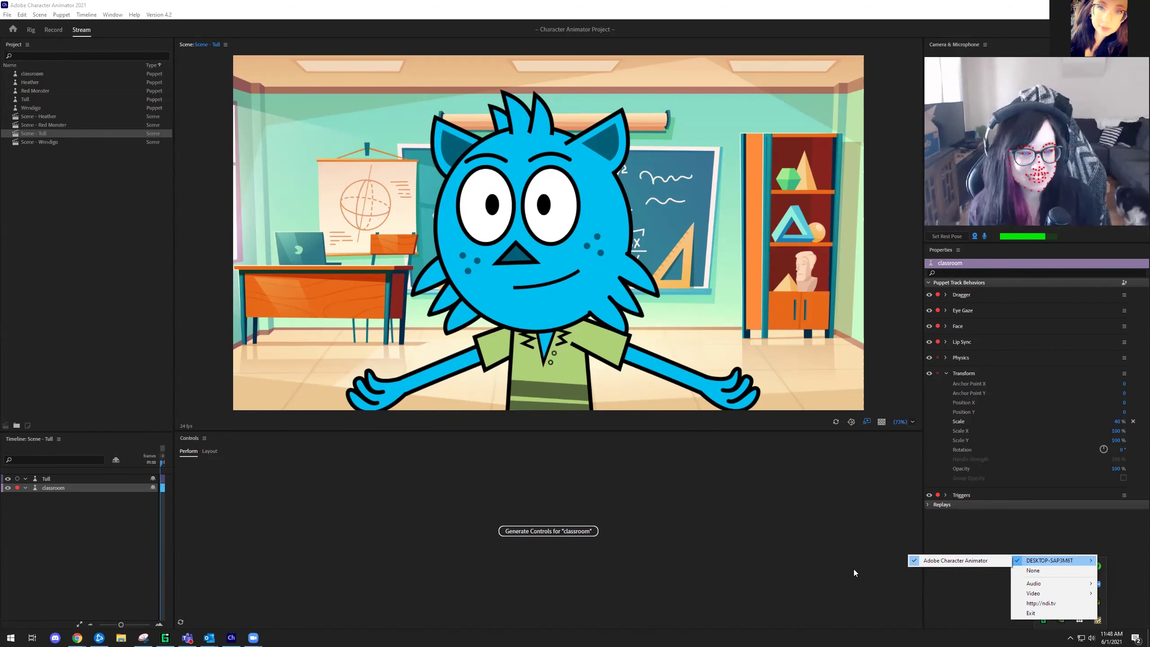
click(858, 602)
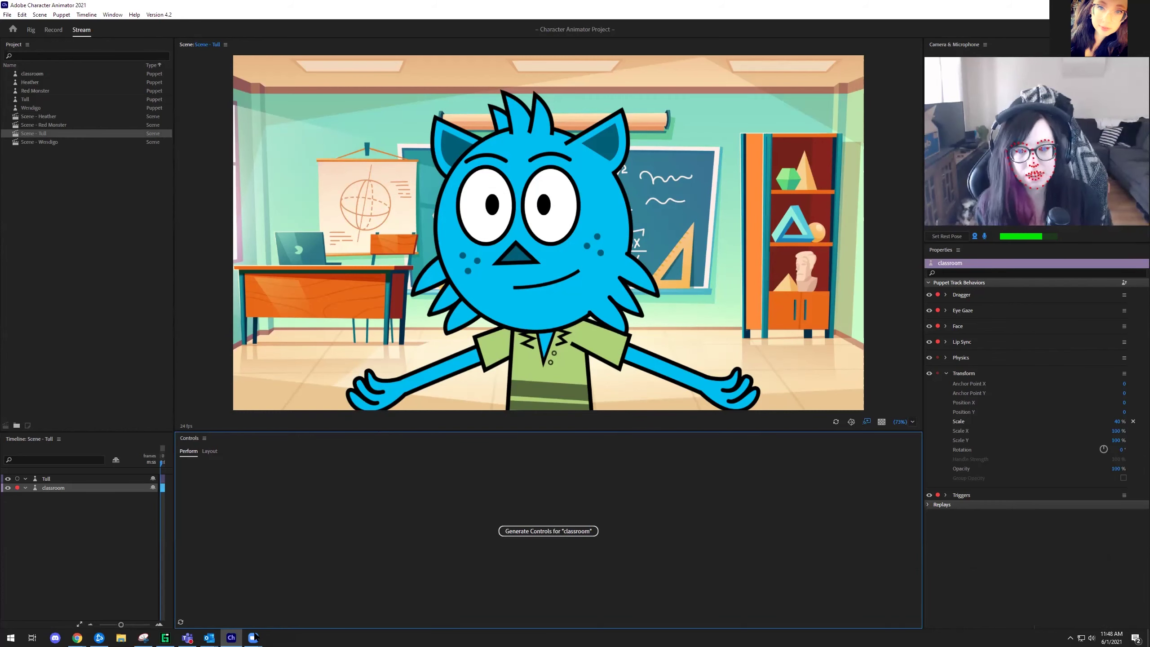
mouse_move(252, 636)
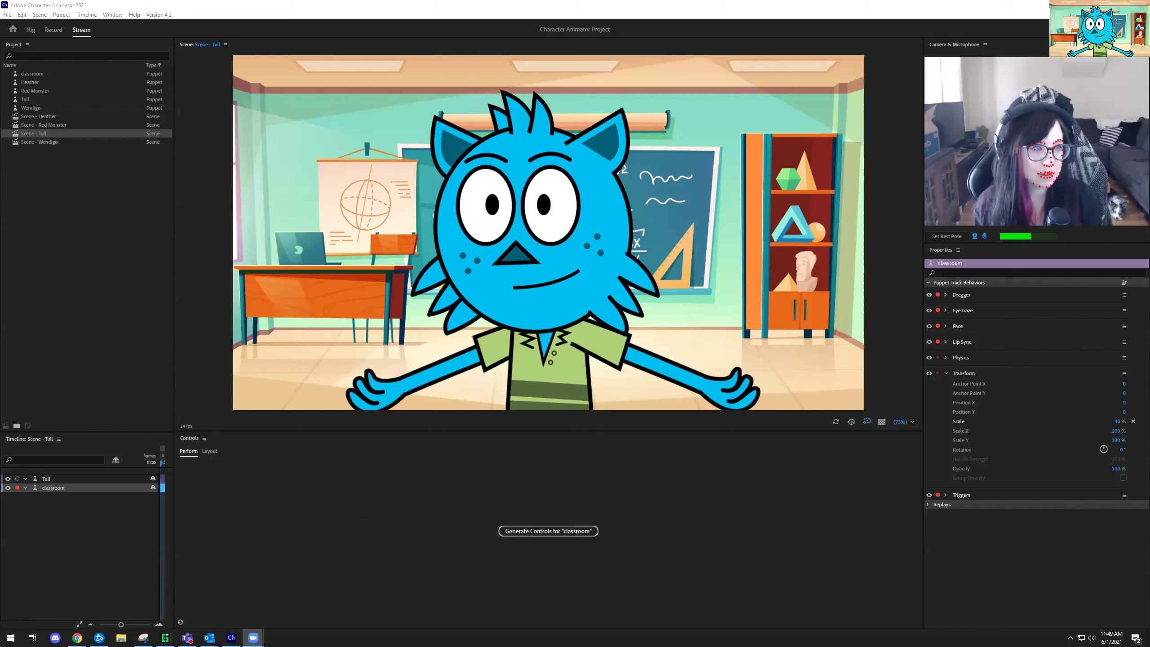
Return to Character Animator, select the Tull track, and perform a series of his arm poses and expressions live
click(586, 474)
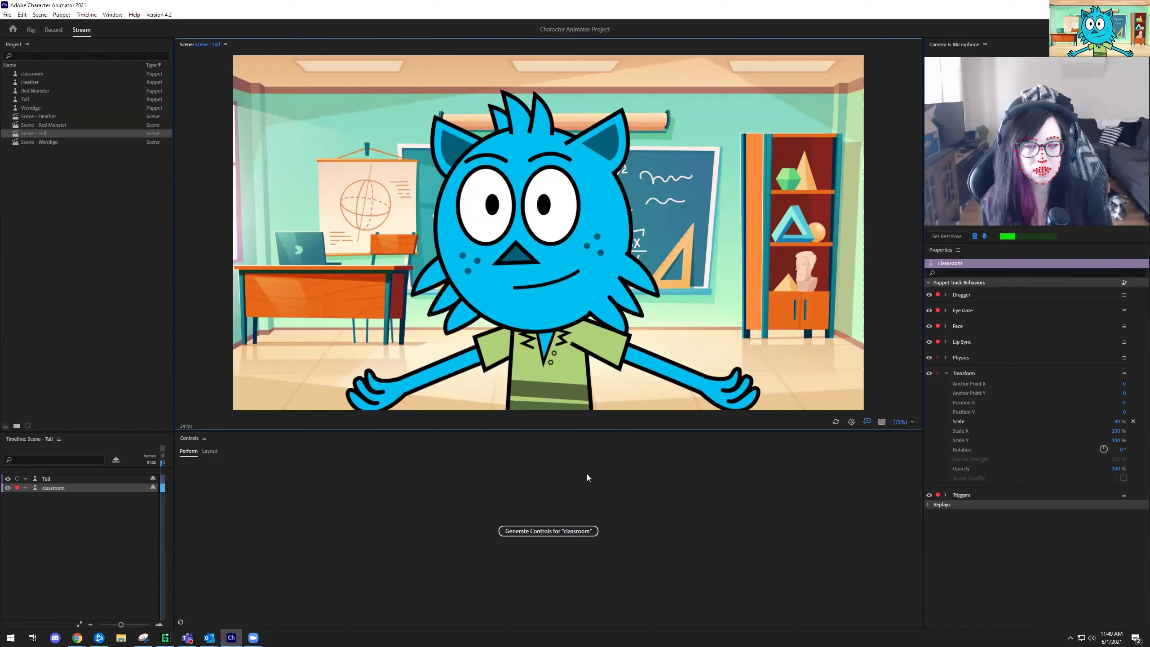
key(Up)
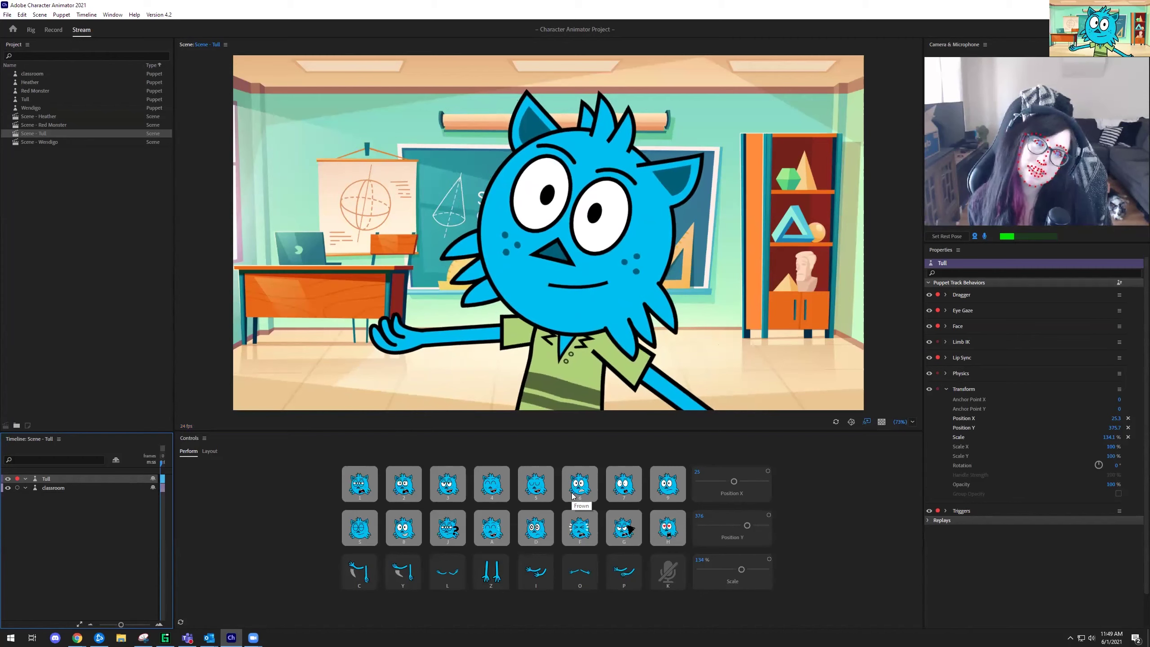
click(356, 575)
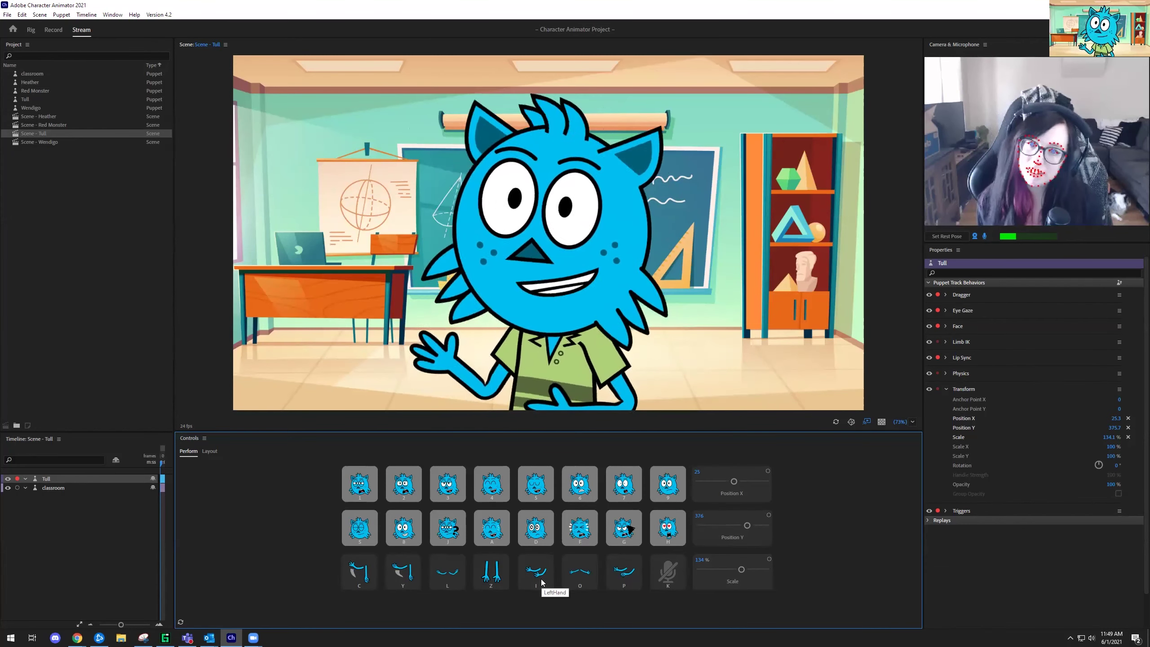
click(623, 531)
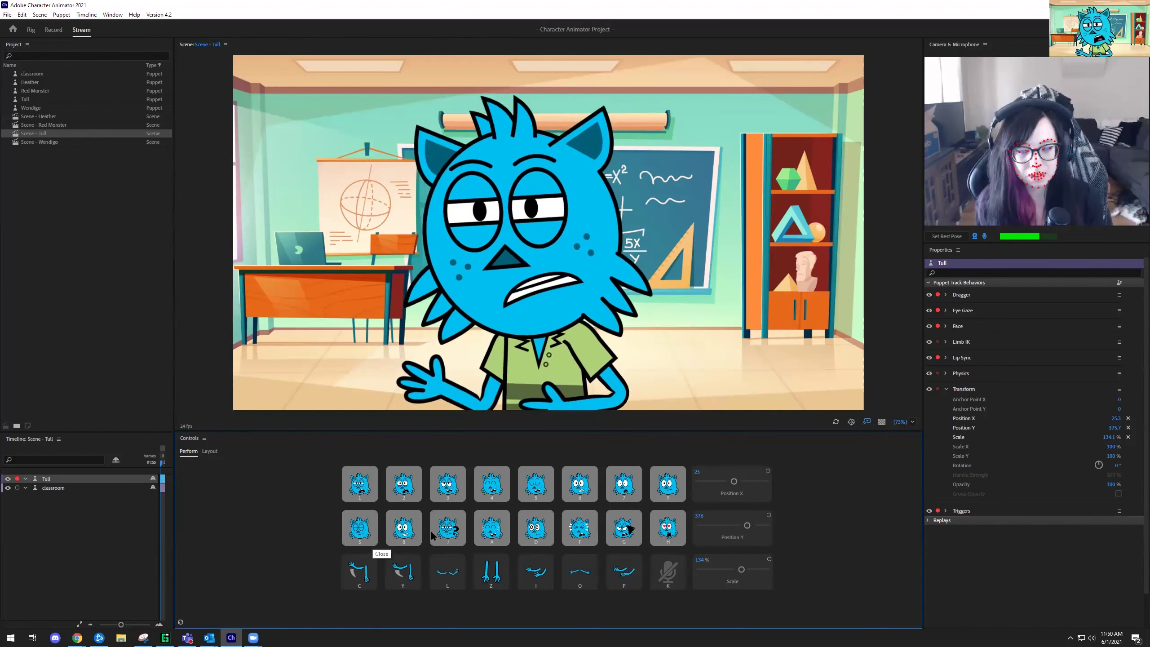
click(363, 579)
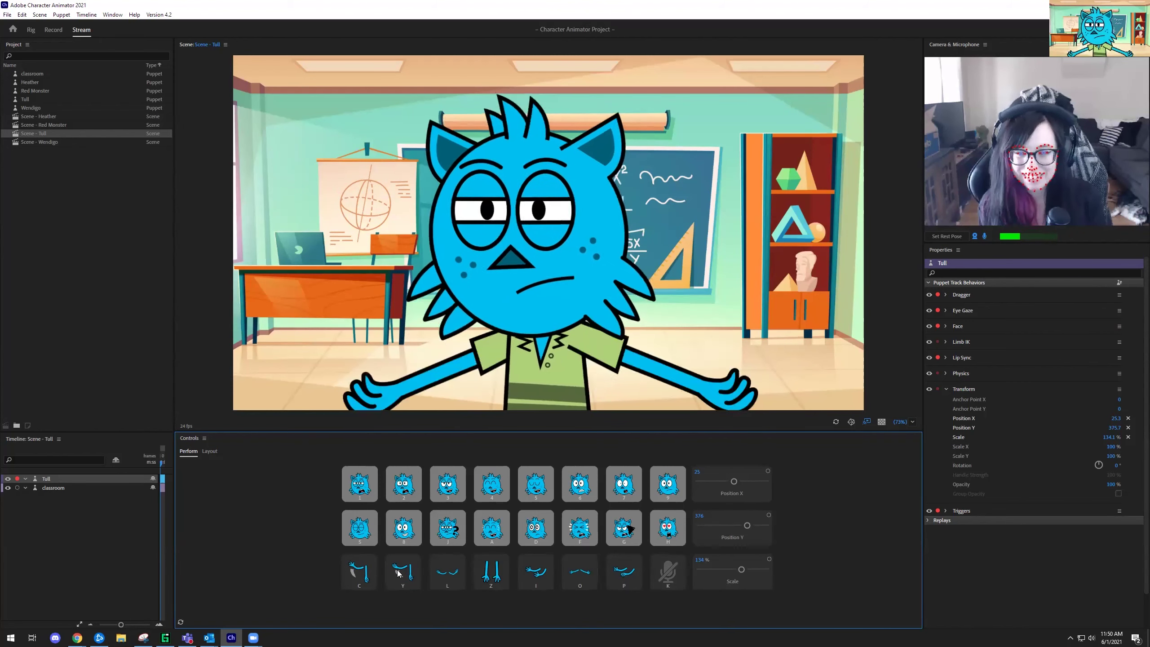
key(o)
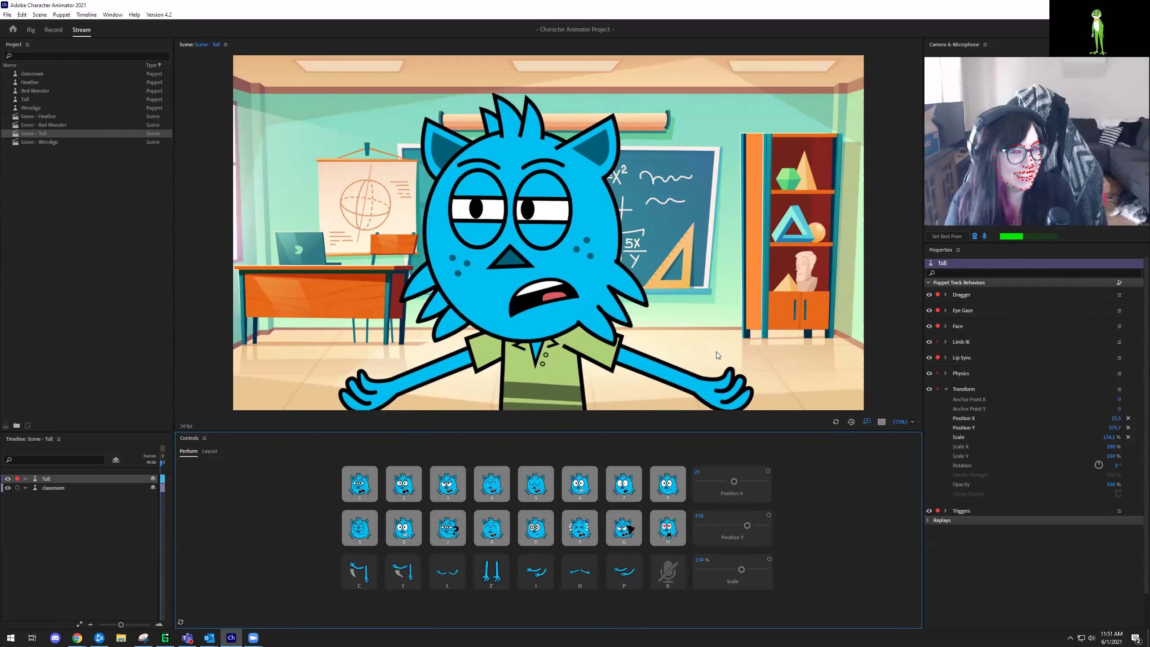
Trigger Tull's Heart and Cry expressions, and spread and lower his arms
click(670, 531)
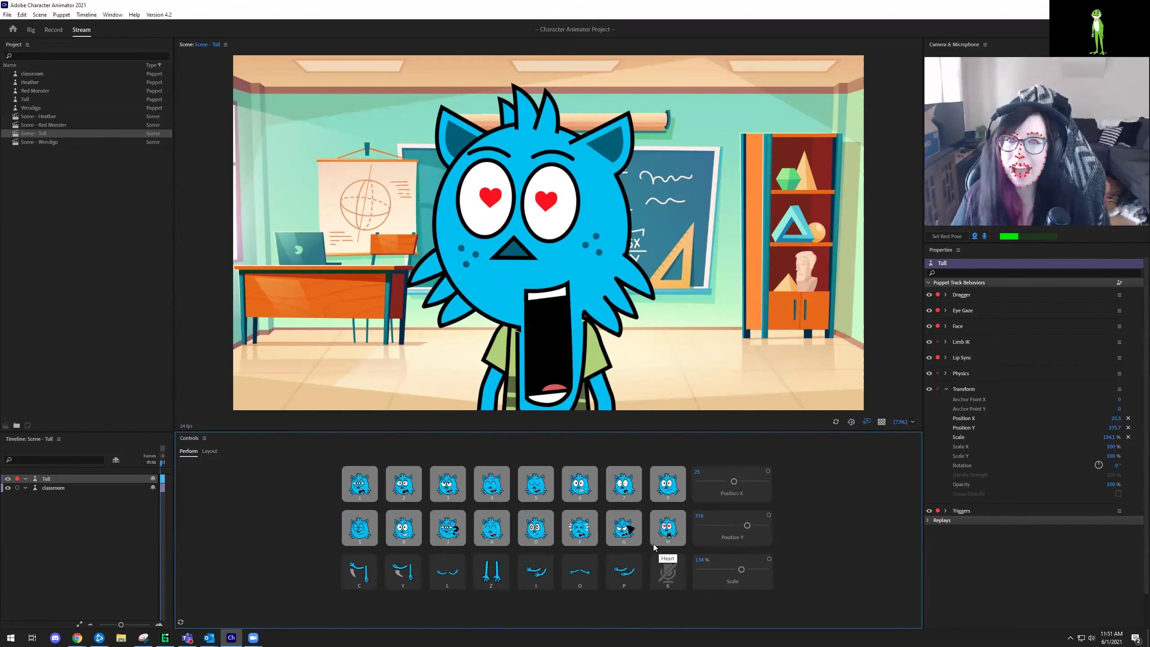
click(543, 491)
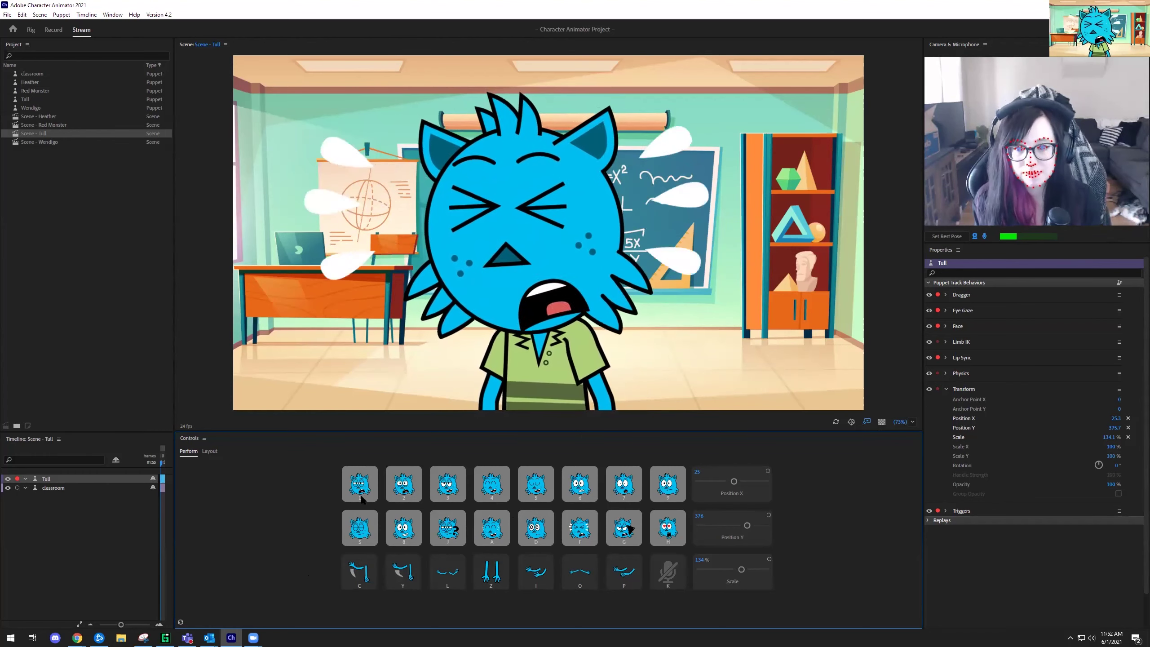
click(492, 572)
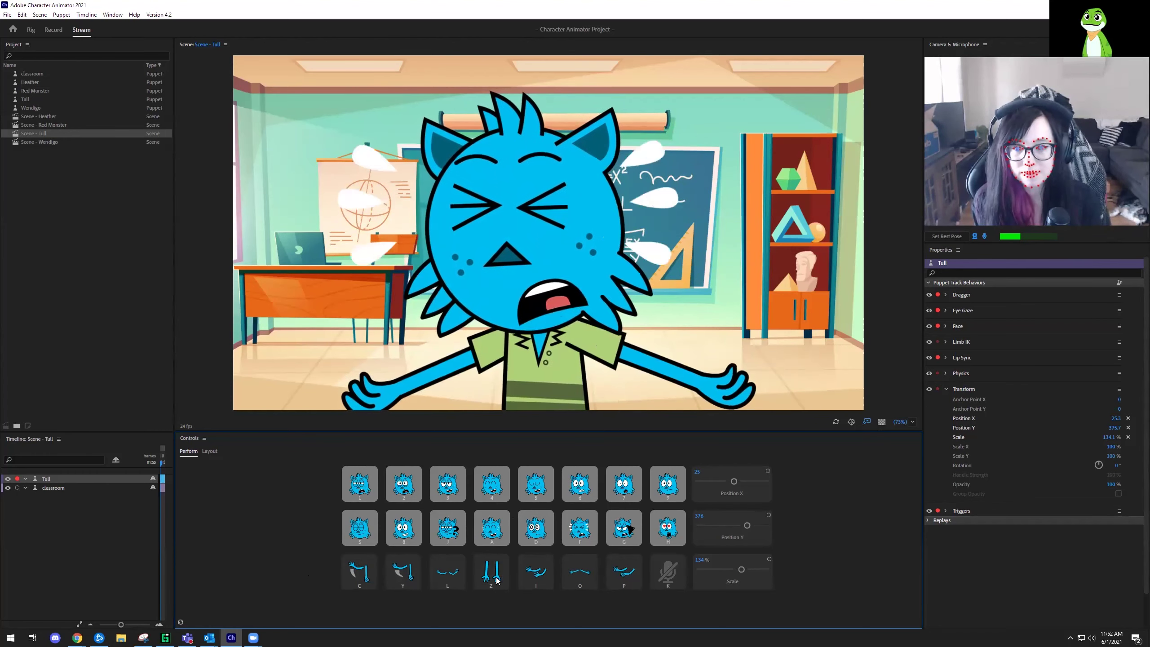
key(z)
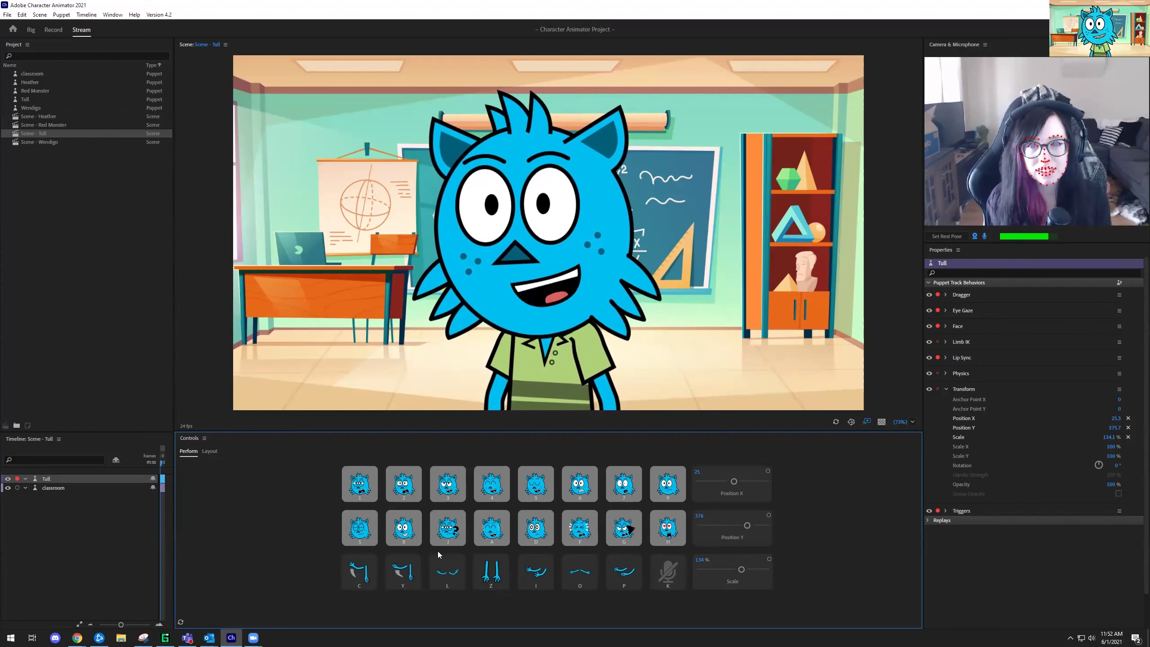
click(588, 534)
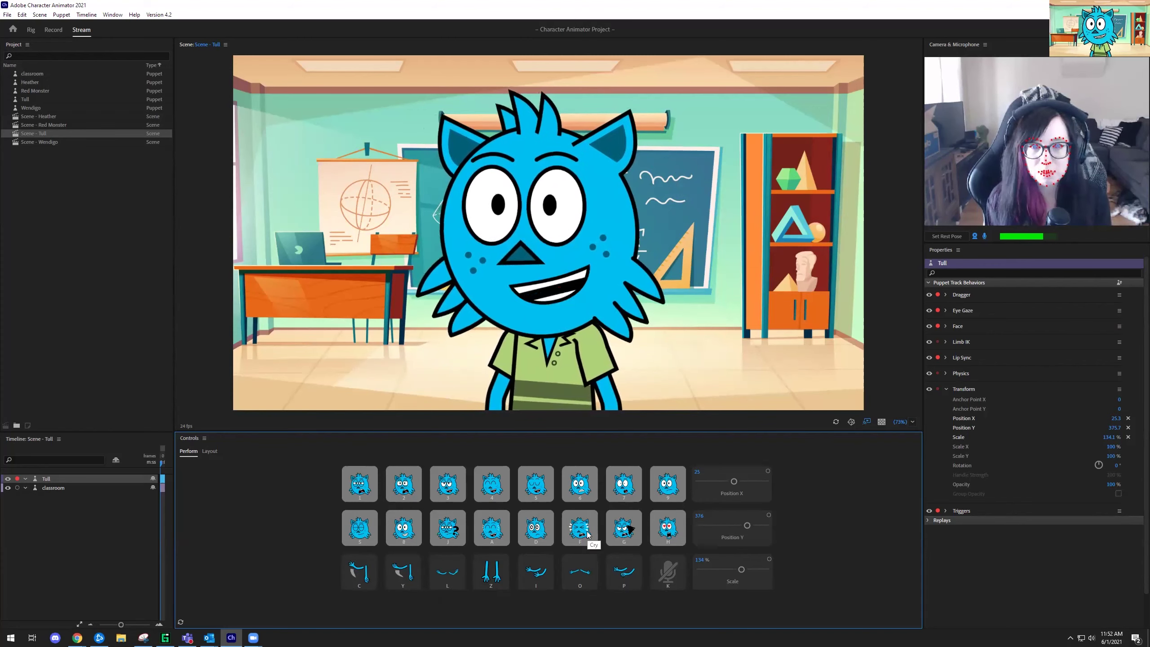
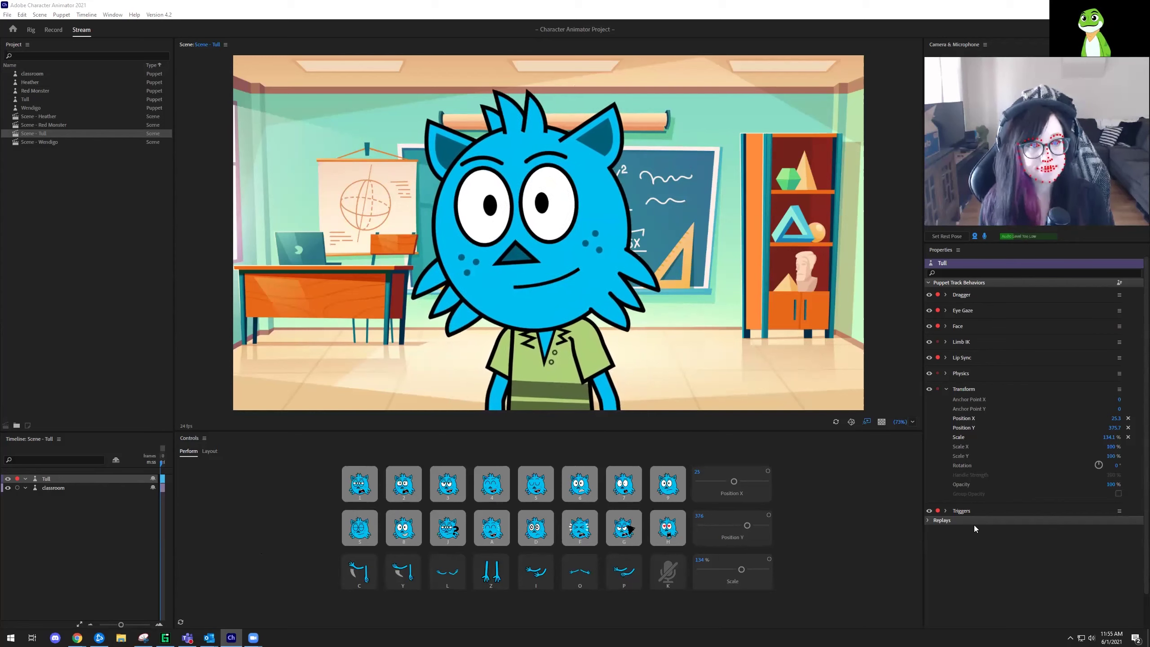
Look at Tull's Triggers behavior, and open the Red Monster puppet in the rig view
click(946, 510)
click(945, 510)
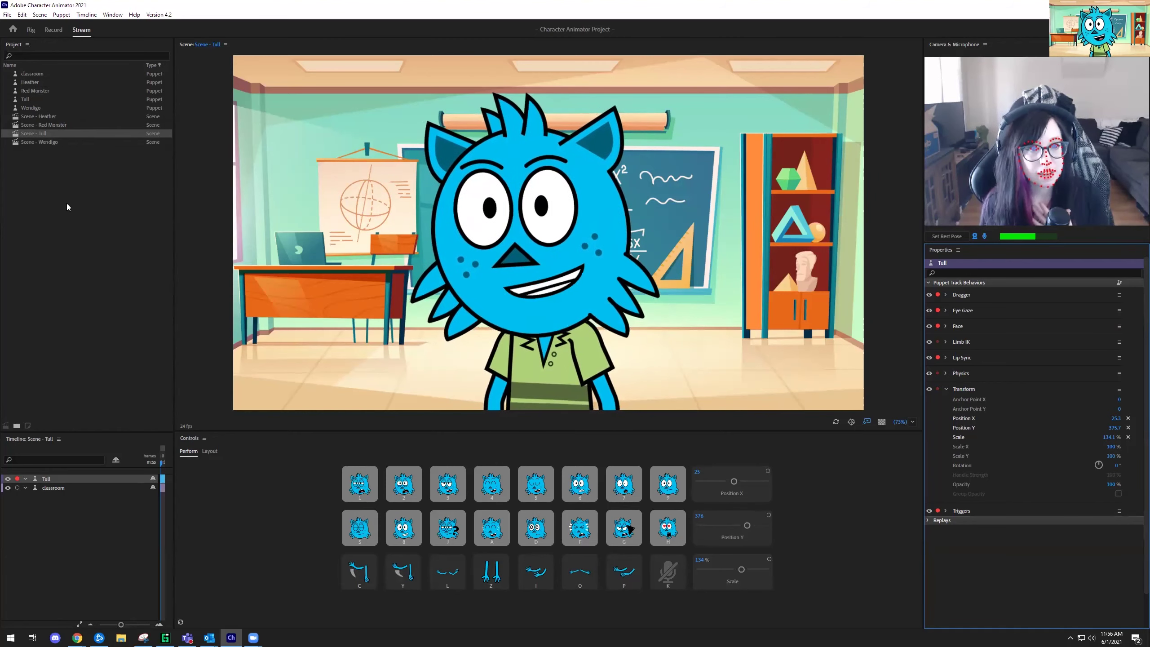
double_click(36, 91)
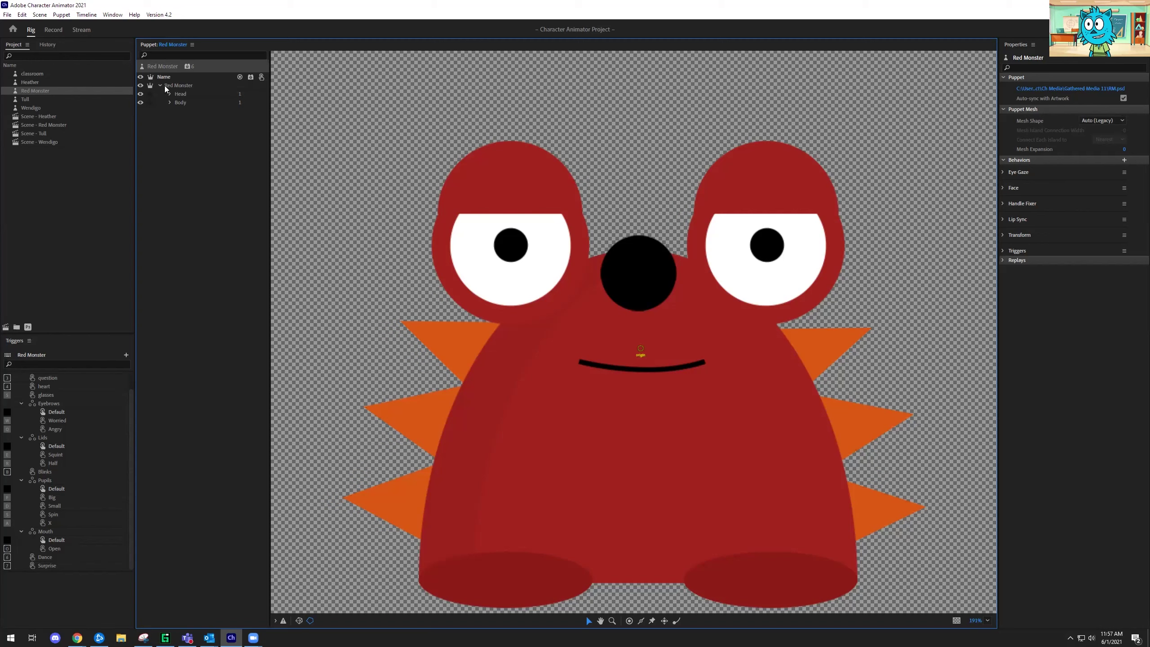
Open the Red Monster puppet's original artwork, RM.psd, for editing in Photoshop
right_click(27, 93)
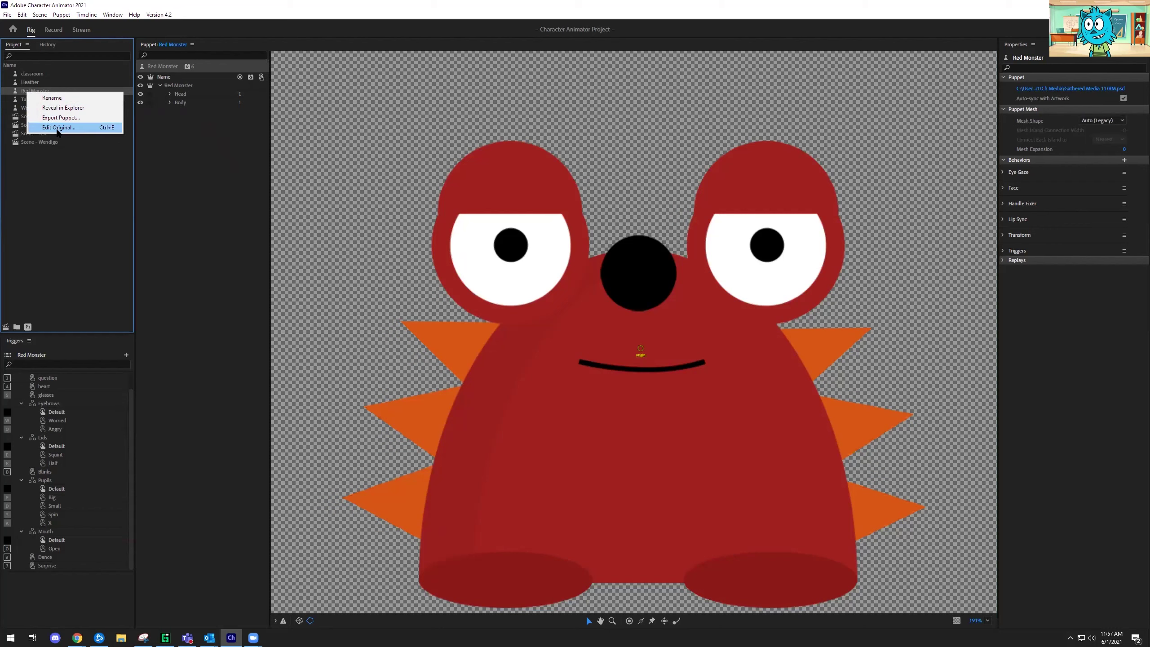
click(21, 93)
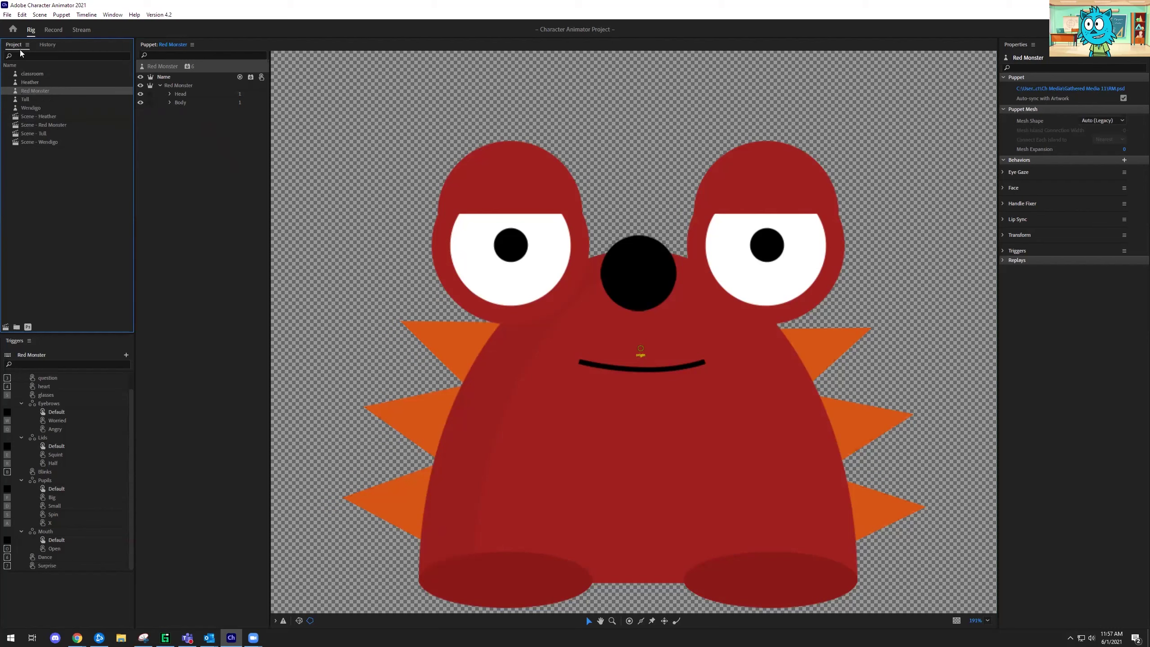
right_click(36, 93)
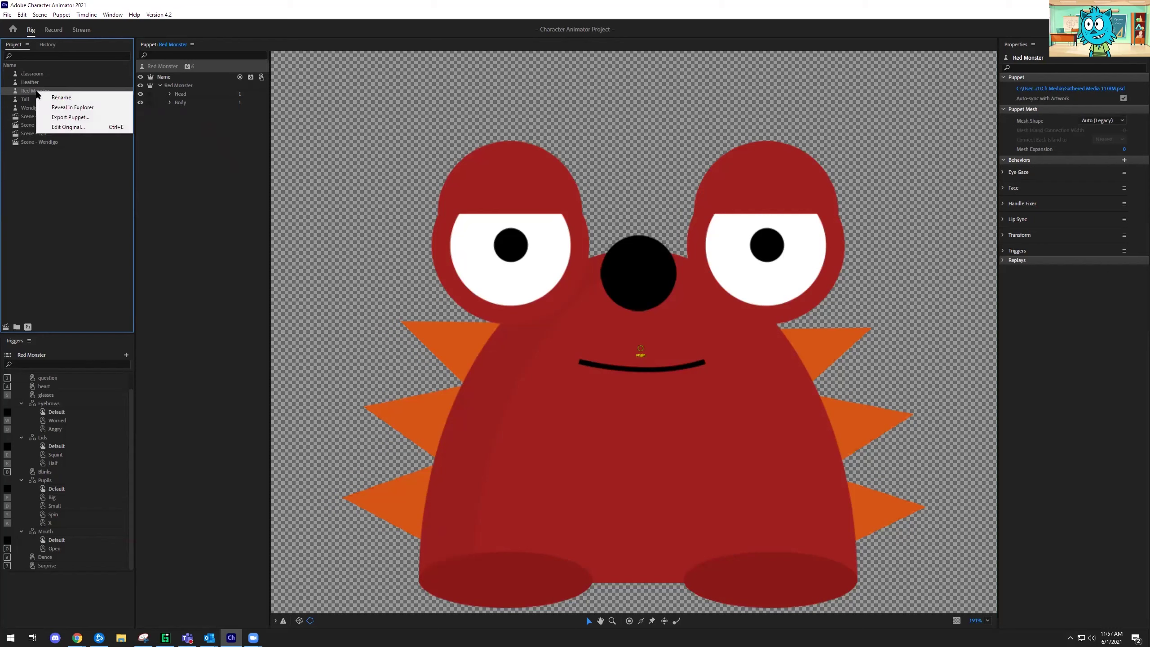
click(62, 129)
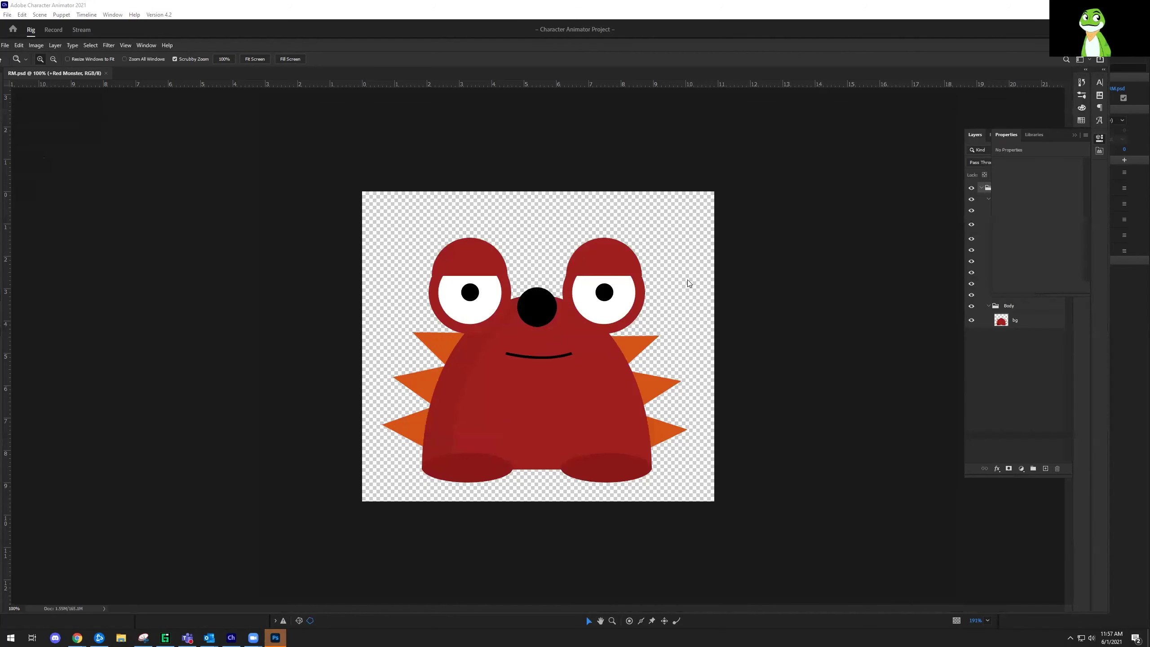
click(1074, 135)
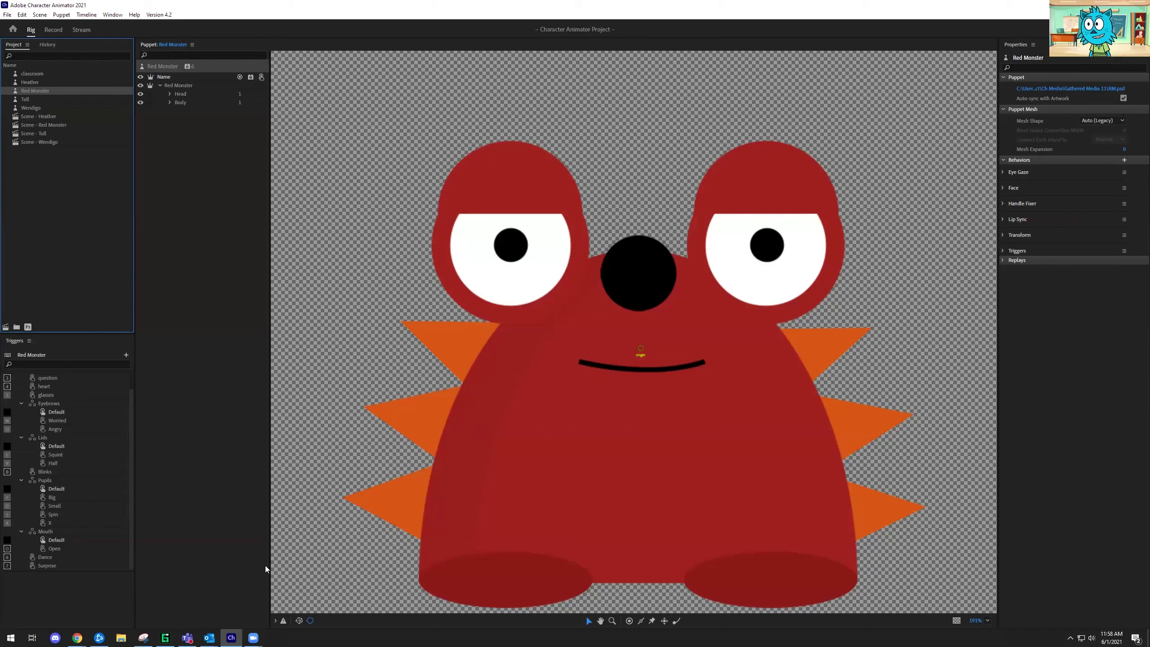
right_click(33, 92)
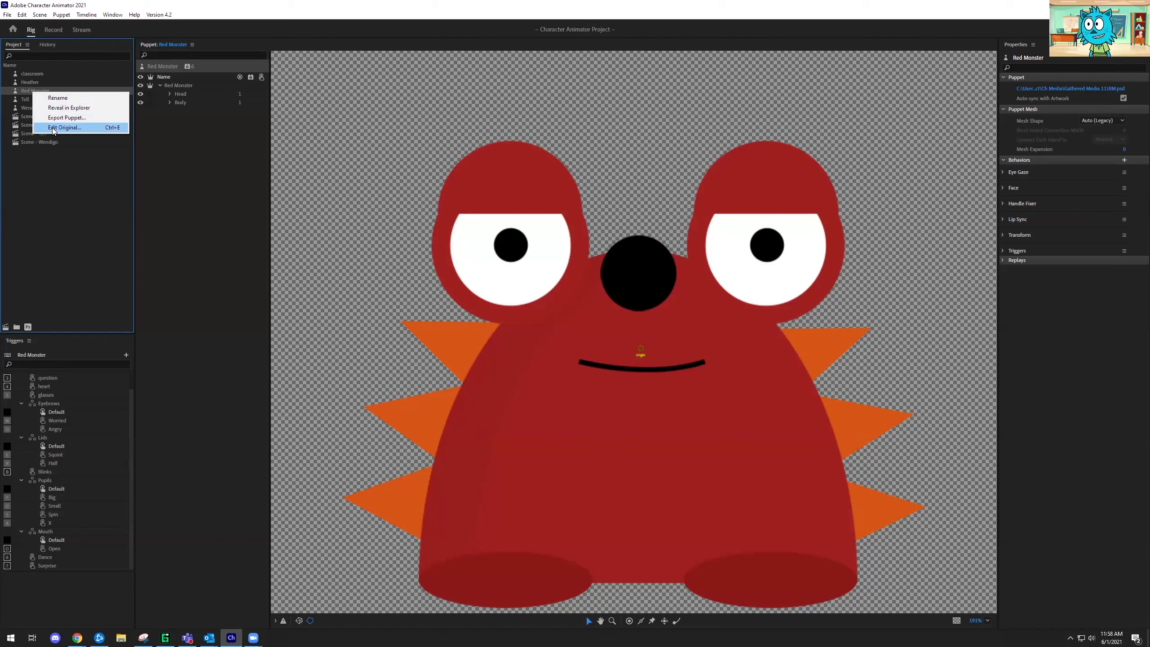
click(63, 128)
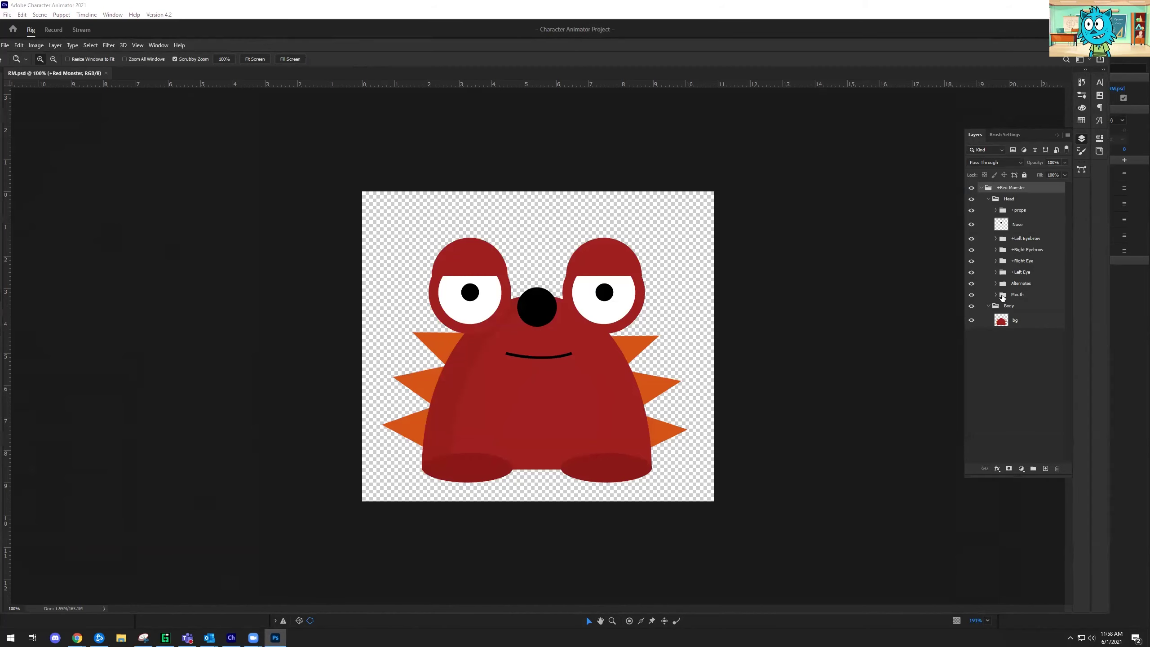
Demonstrate the separate head layers by hiding and reshowing the Nose, the Default layer in the +Left Eyebrow group, and the +Right Eye group
click(971, 224)
click(971, 224)
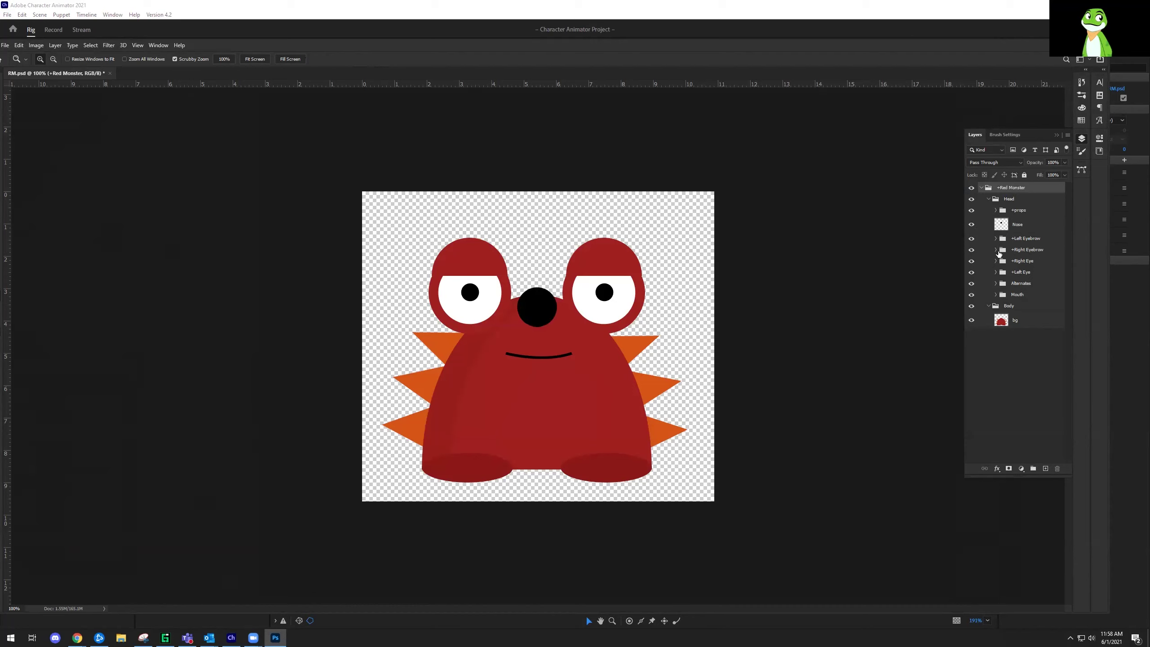
click(996, 238)
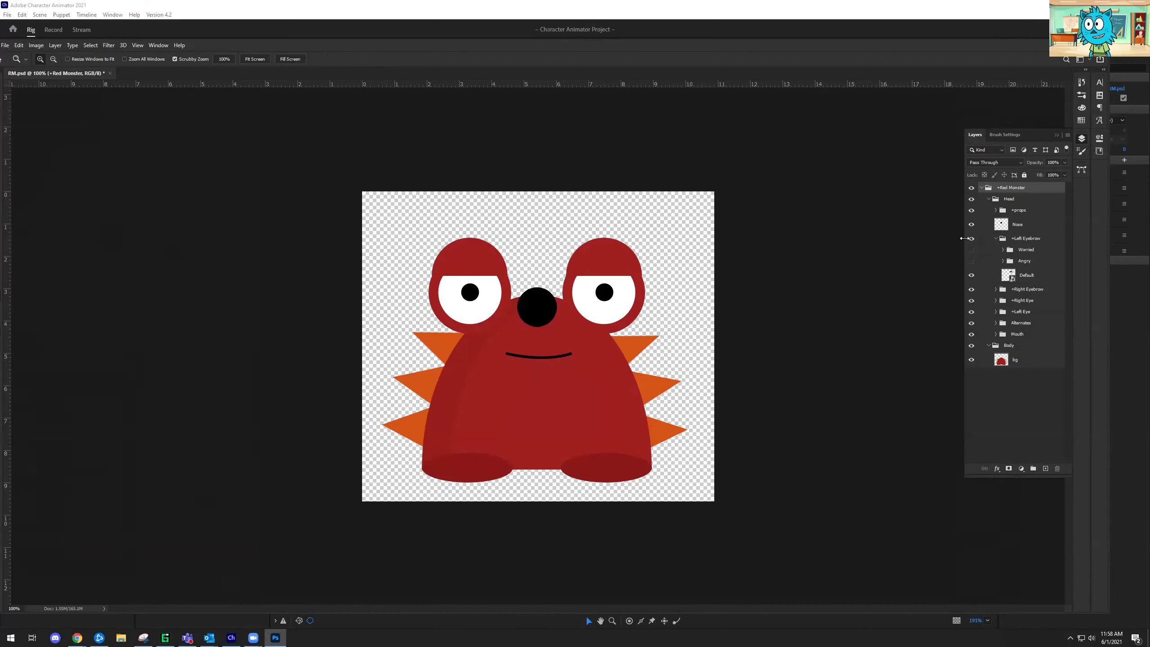
click(971, 275)
click(971, 275)
click(971, 275)
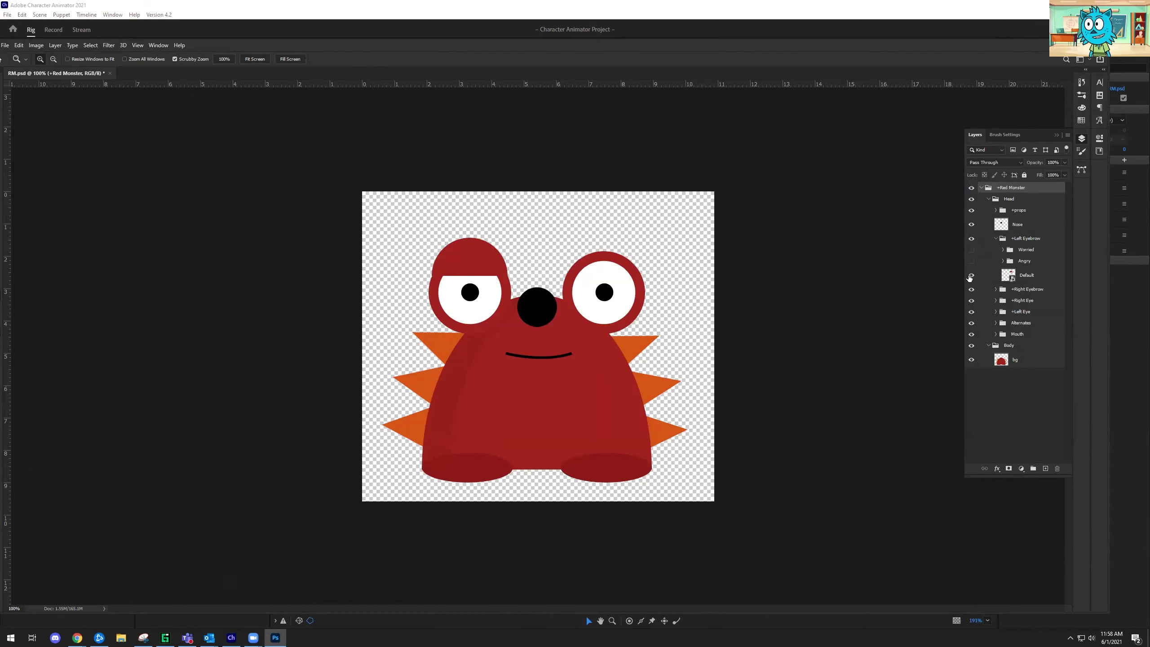
click(971, 275)
click(971, 301)
click(971, 301)
Select the Nose layer, and inspect the blink, lid and pupil layers nested in the +Left Eye group
click(1026, 231)
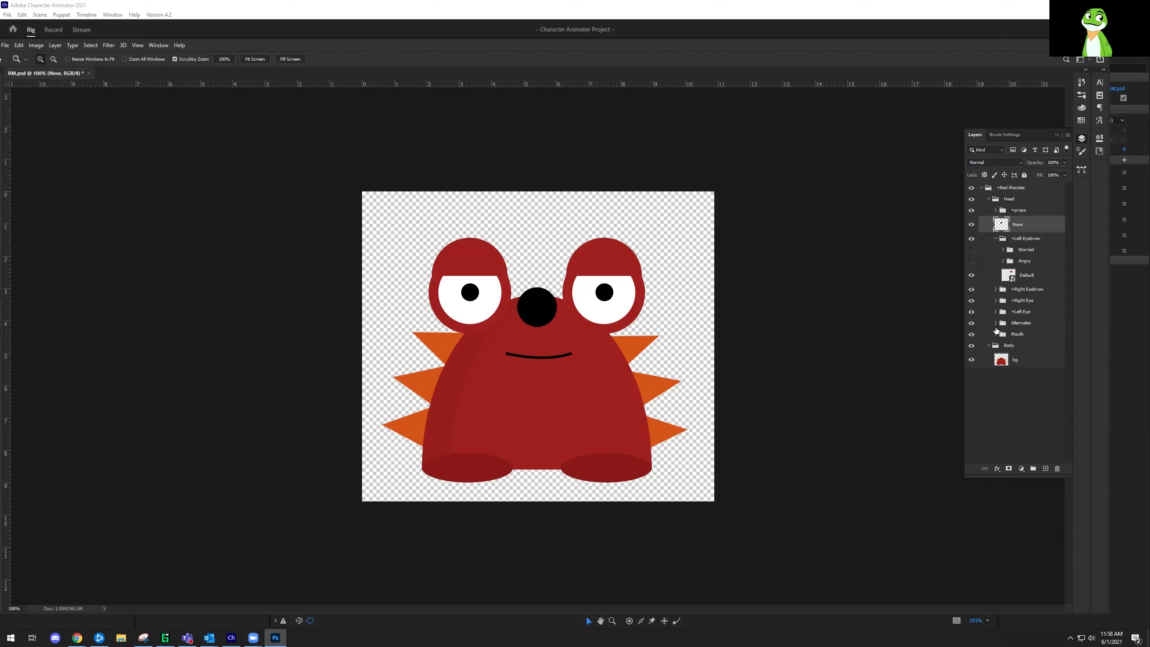
click(1006, 313)
click(996, 312)
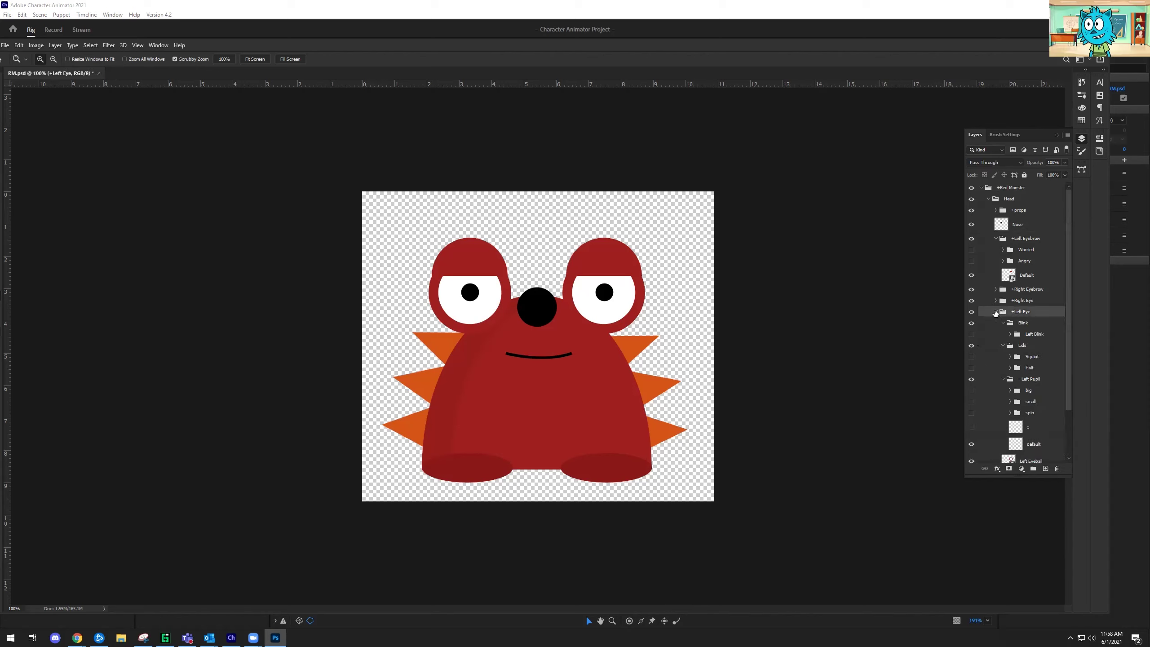
click(994, 312)
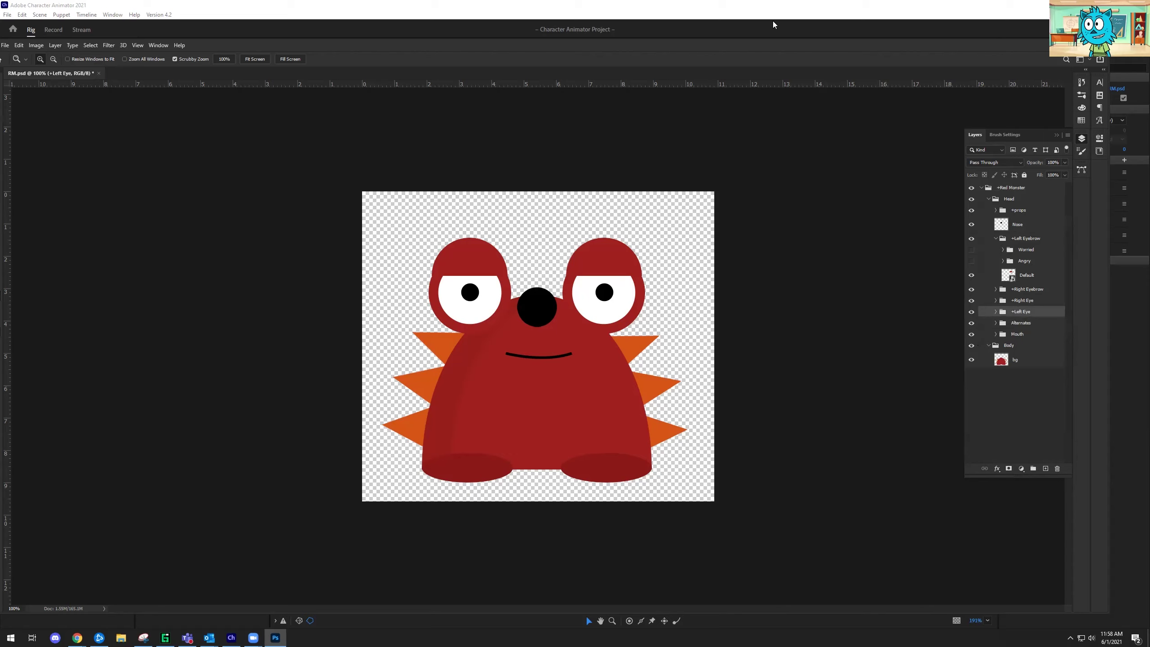
Switch between Character Animator and Photoshop, enlarge the Photoshop window, and select the bg layer in the Body group
key(alt+Tab)
key(alt+Tab)
key(alt+Tab)
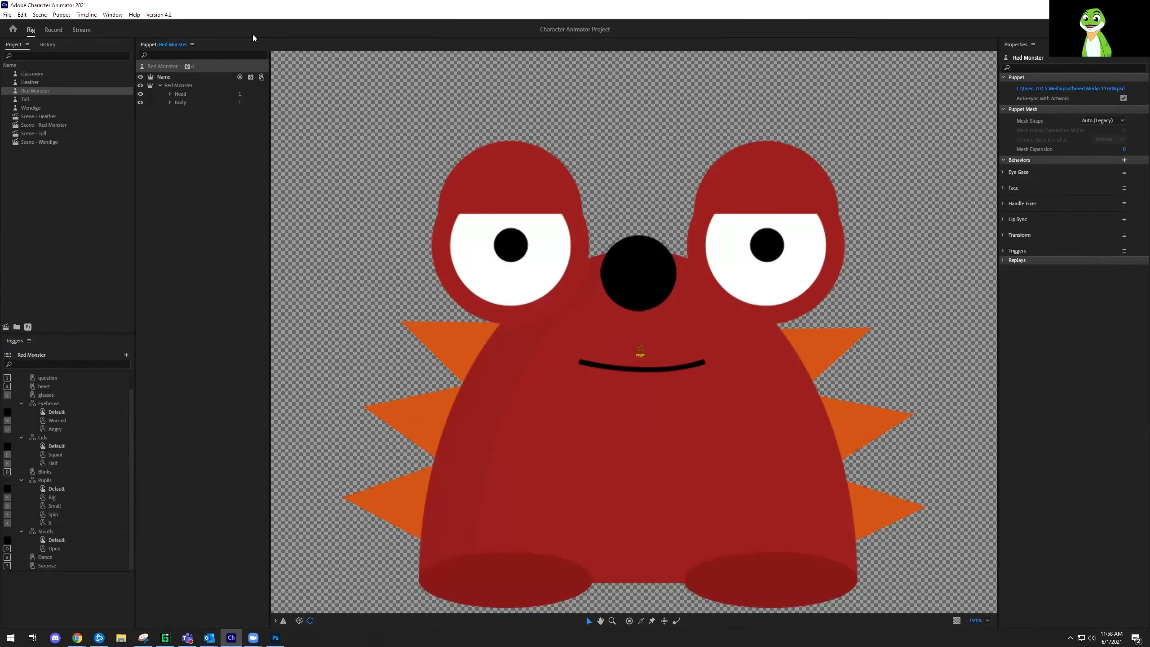
key(alt+Tab)
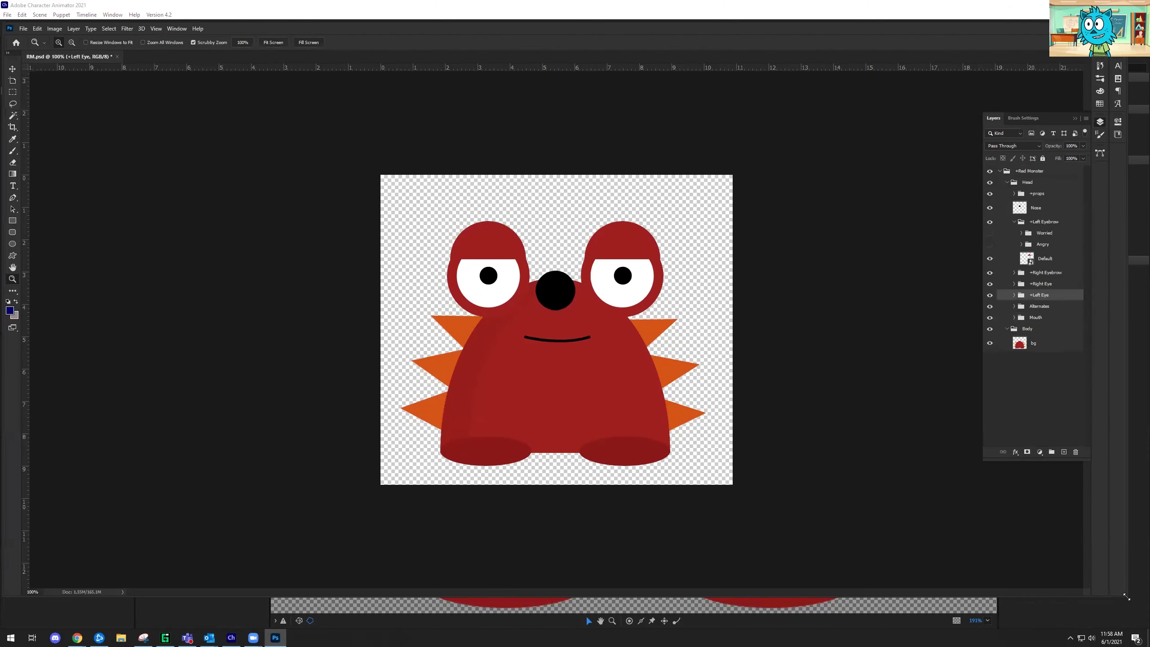
drag(1126, 597, 1145, 630)
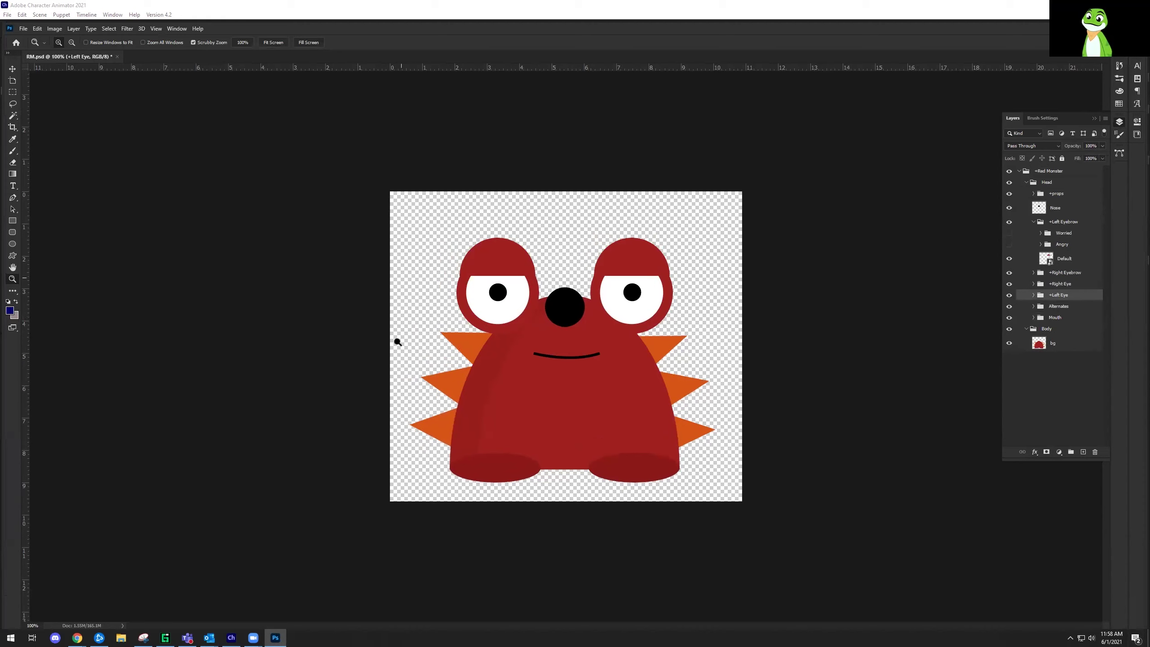
click(1072, 346)
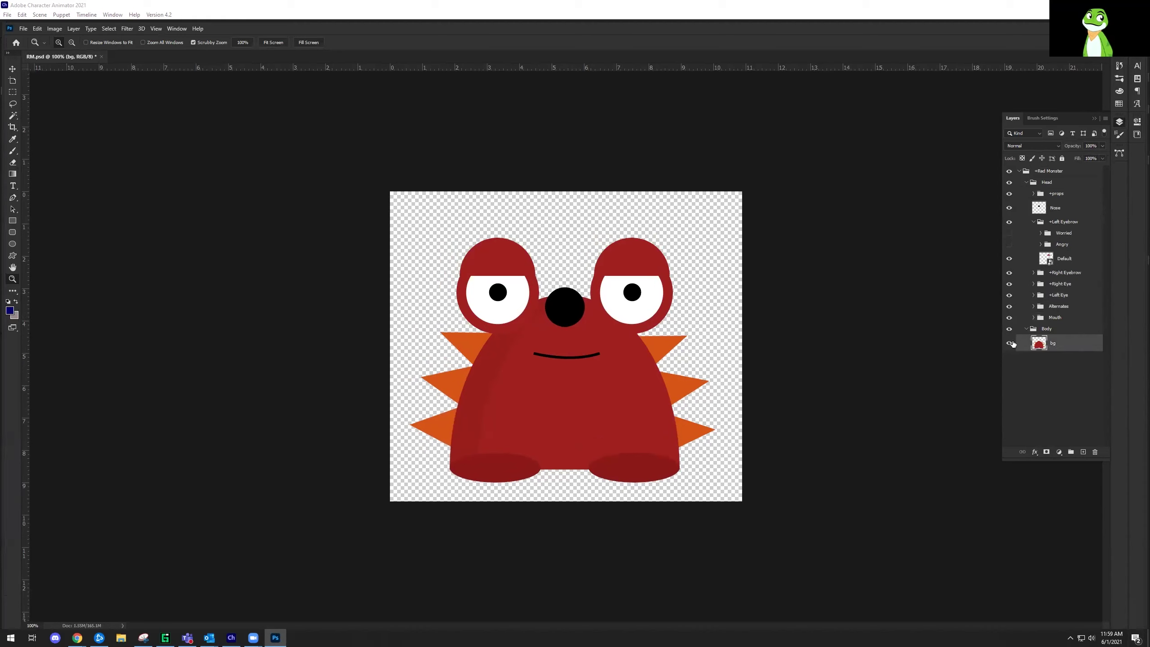